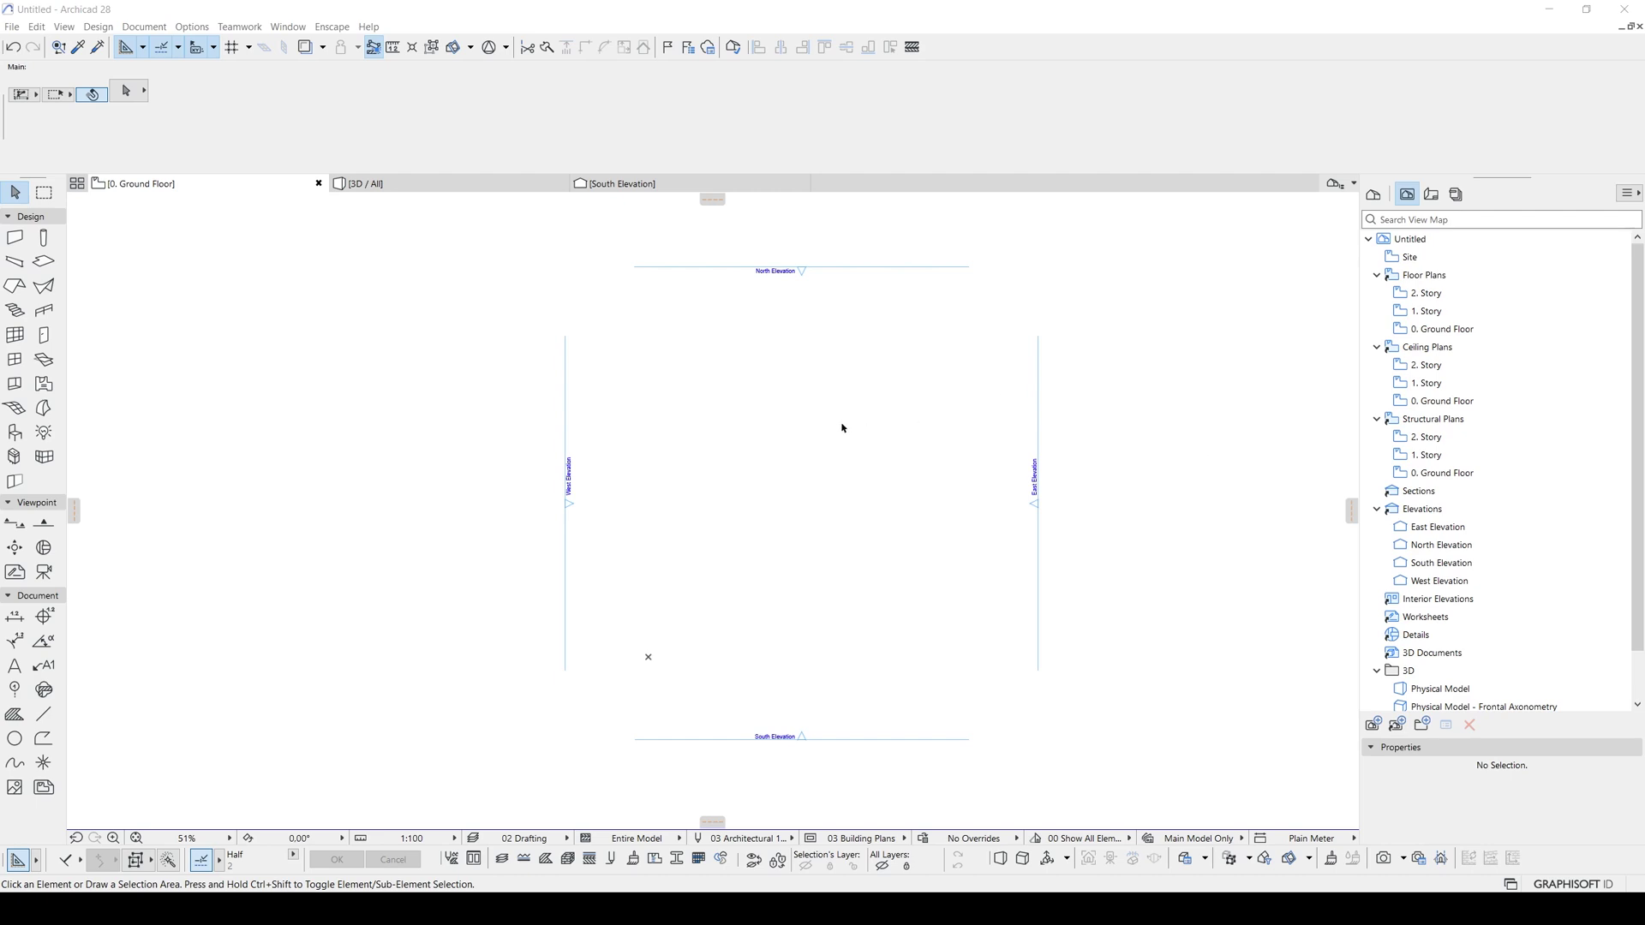
- Choose the Wall tool with the GENERIC structural composite, positioned on the Ground Floor plan
left_click(14, 237)
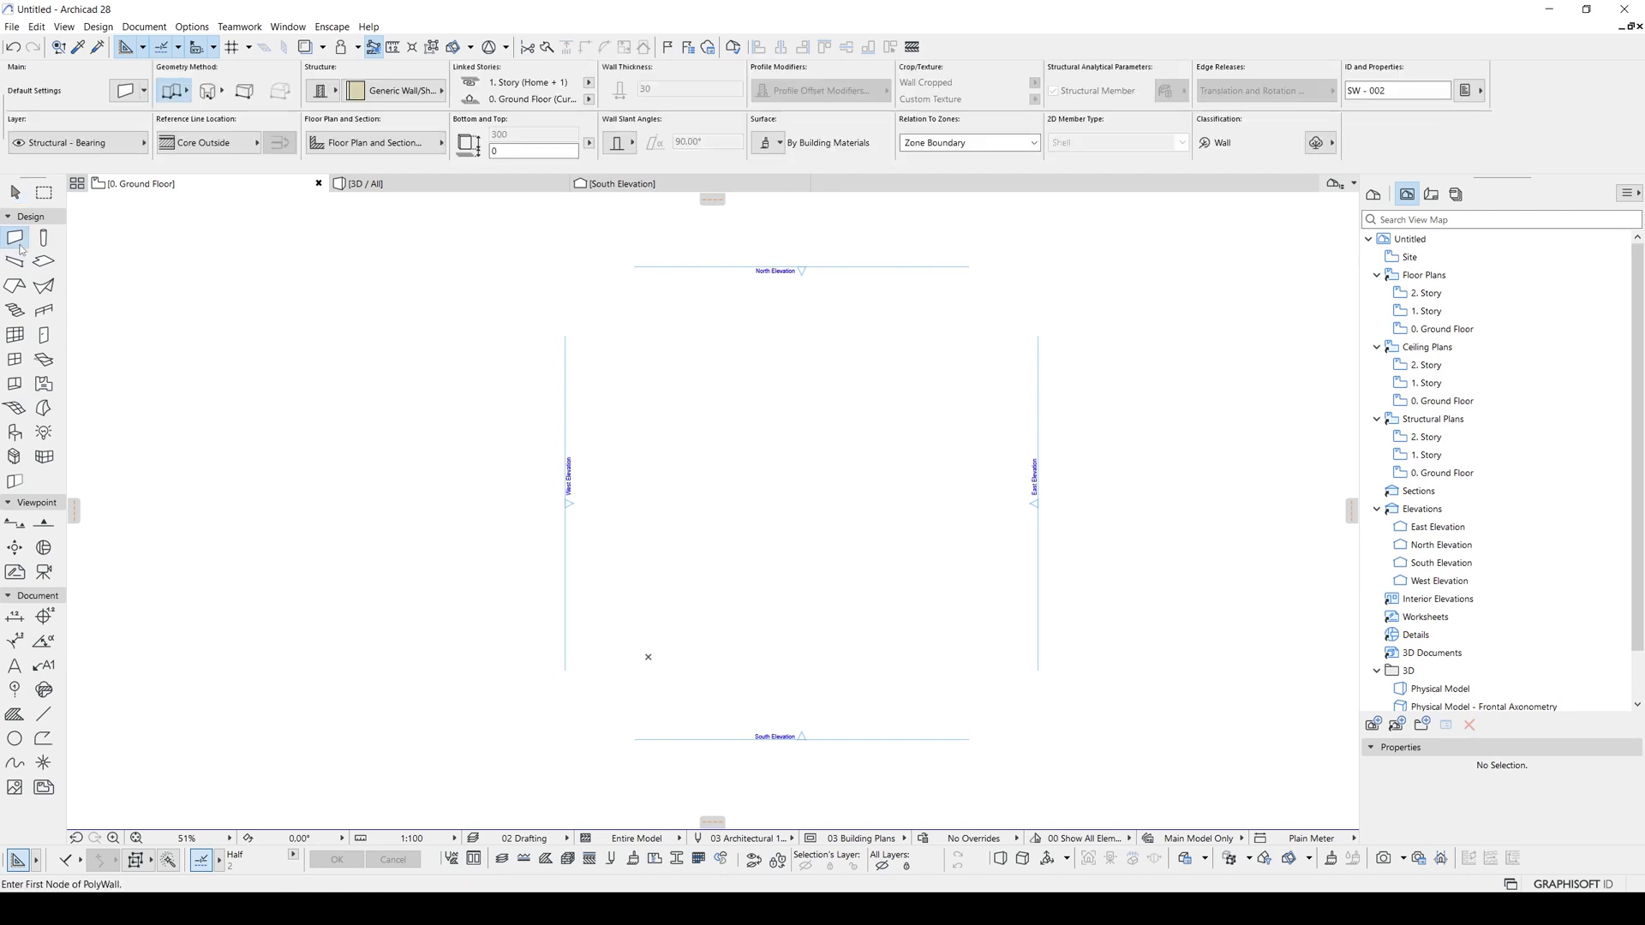
scroll(737, 497, "up", 3)
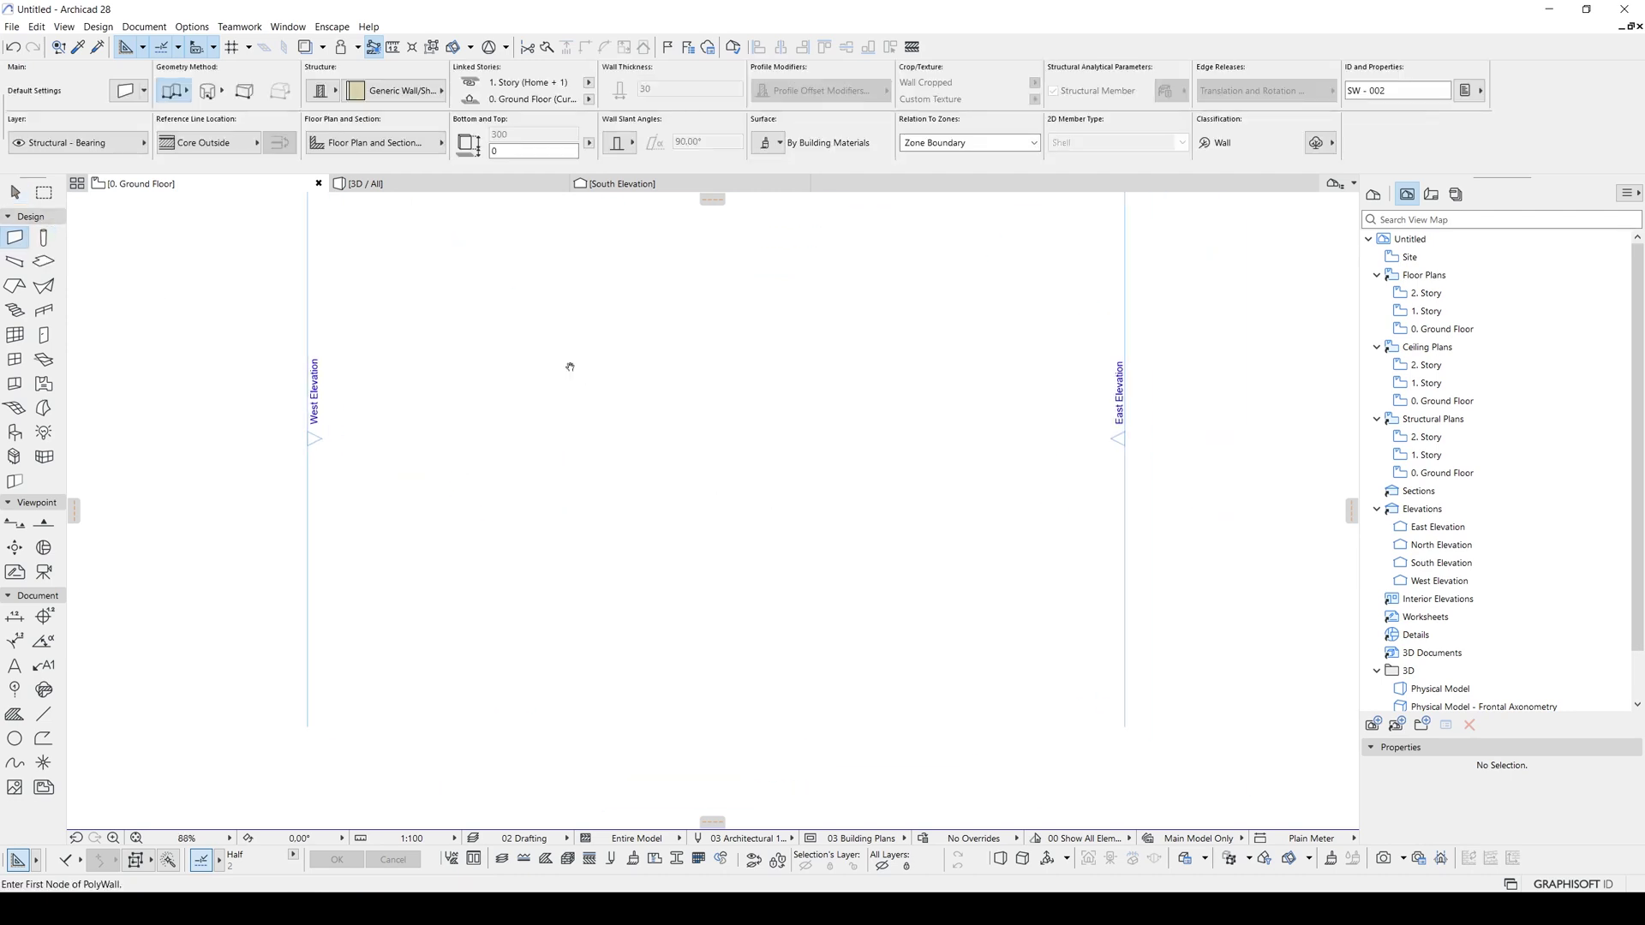
middle_click_drag(565, 363, 429, 292)
left_click(322, 93)
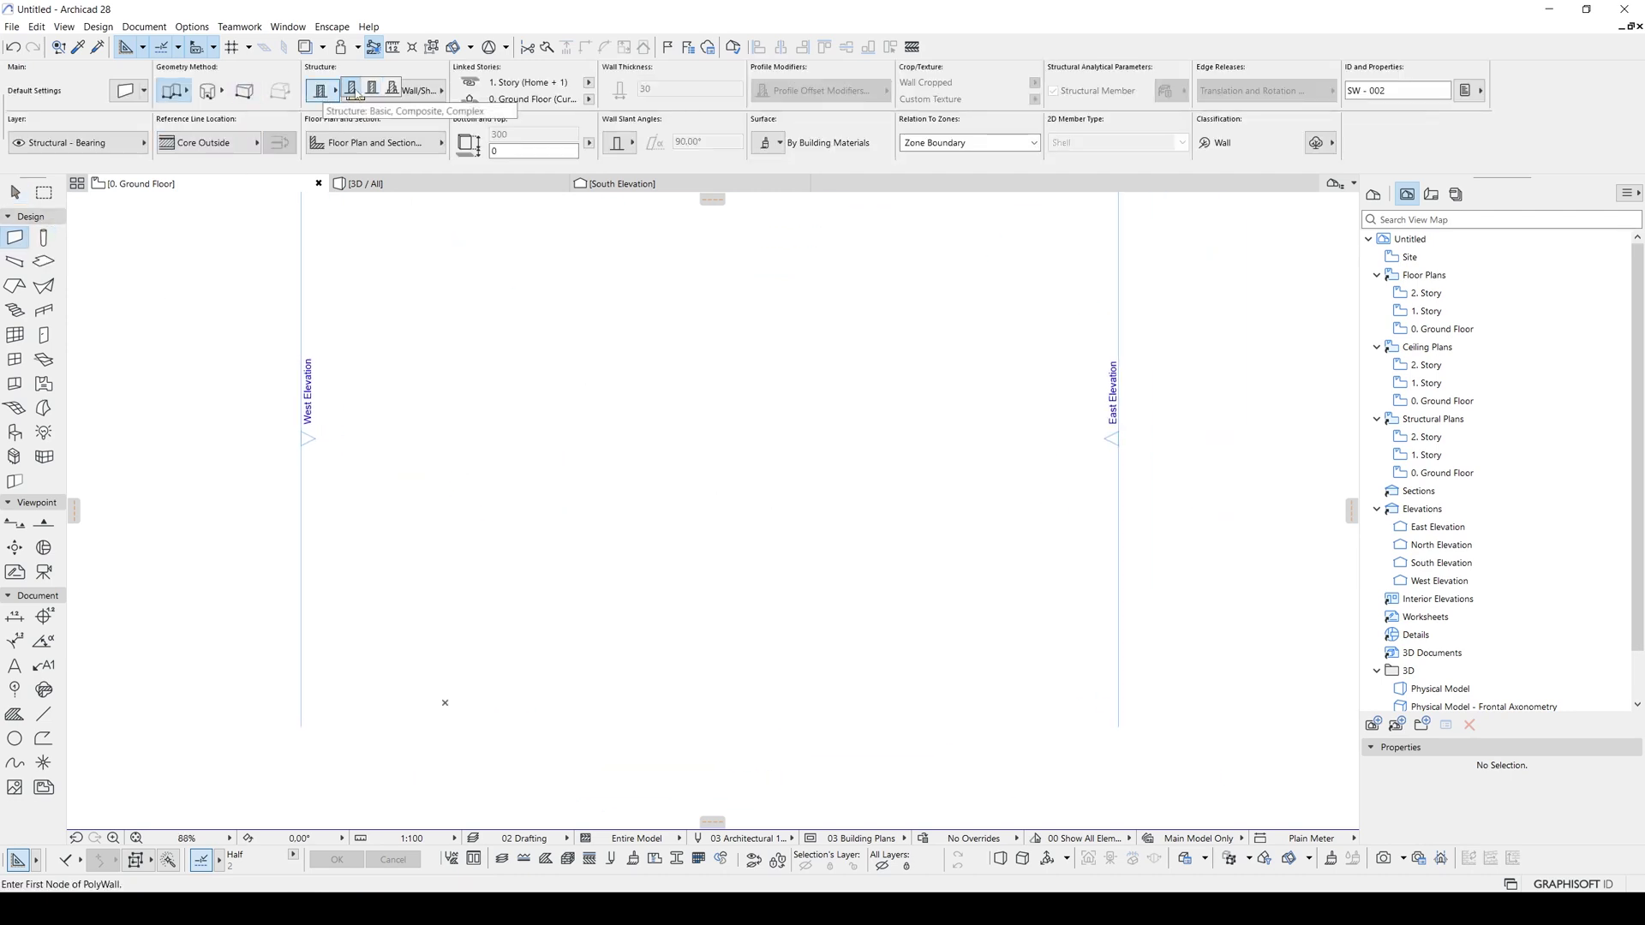
left_click(351, 110)
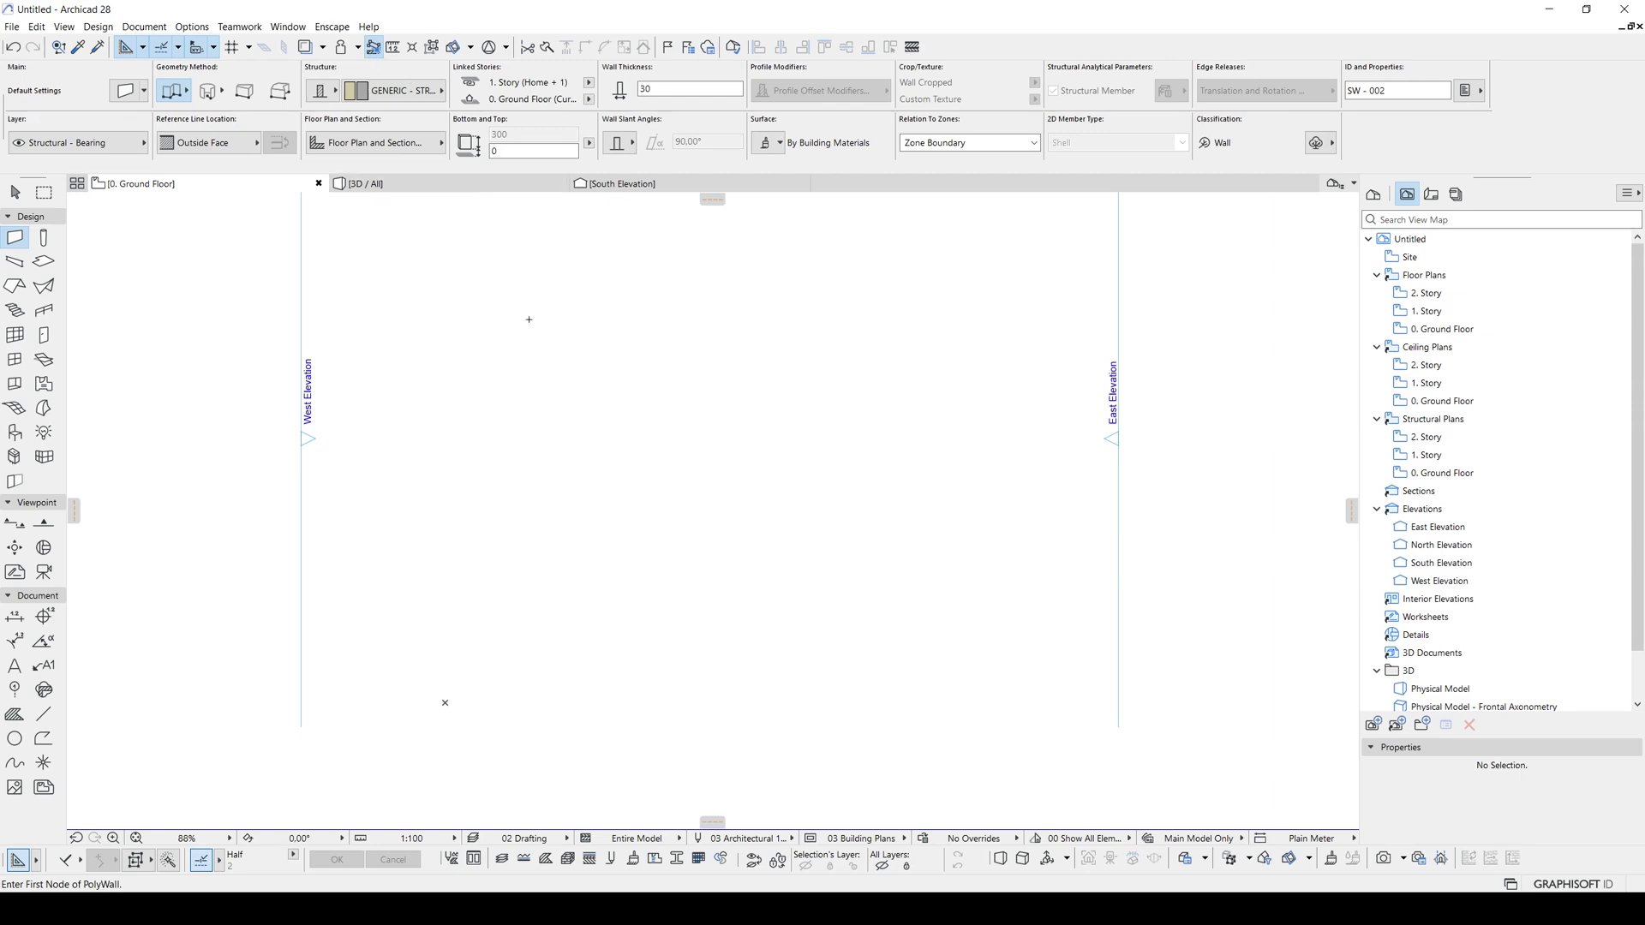
middle_click_drag(532, 319, 577, 225)
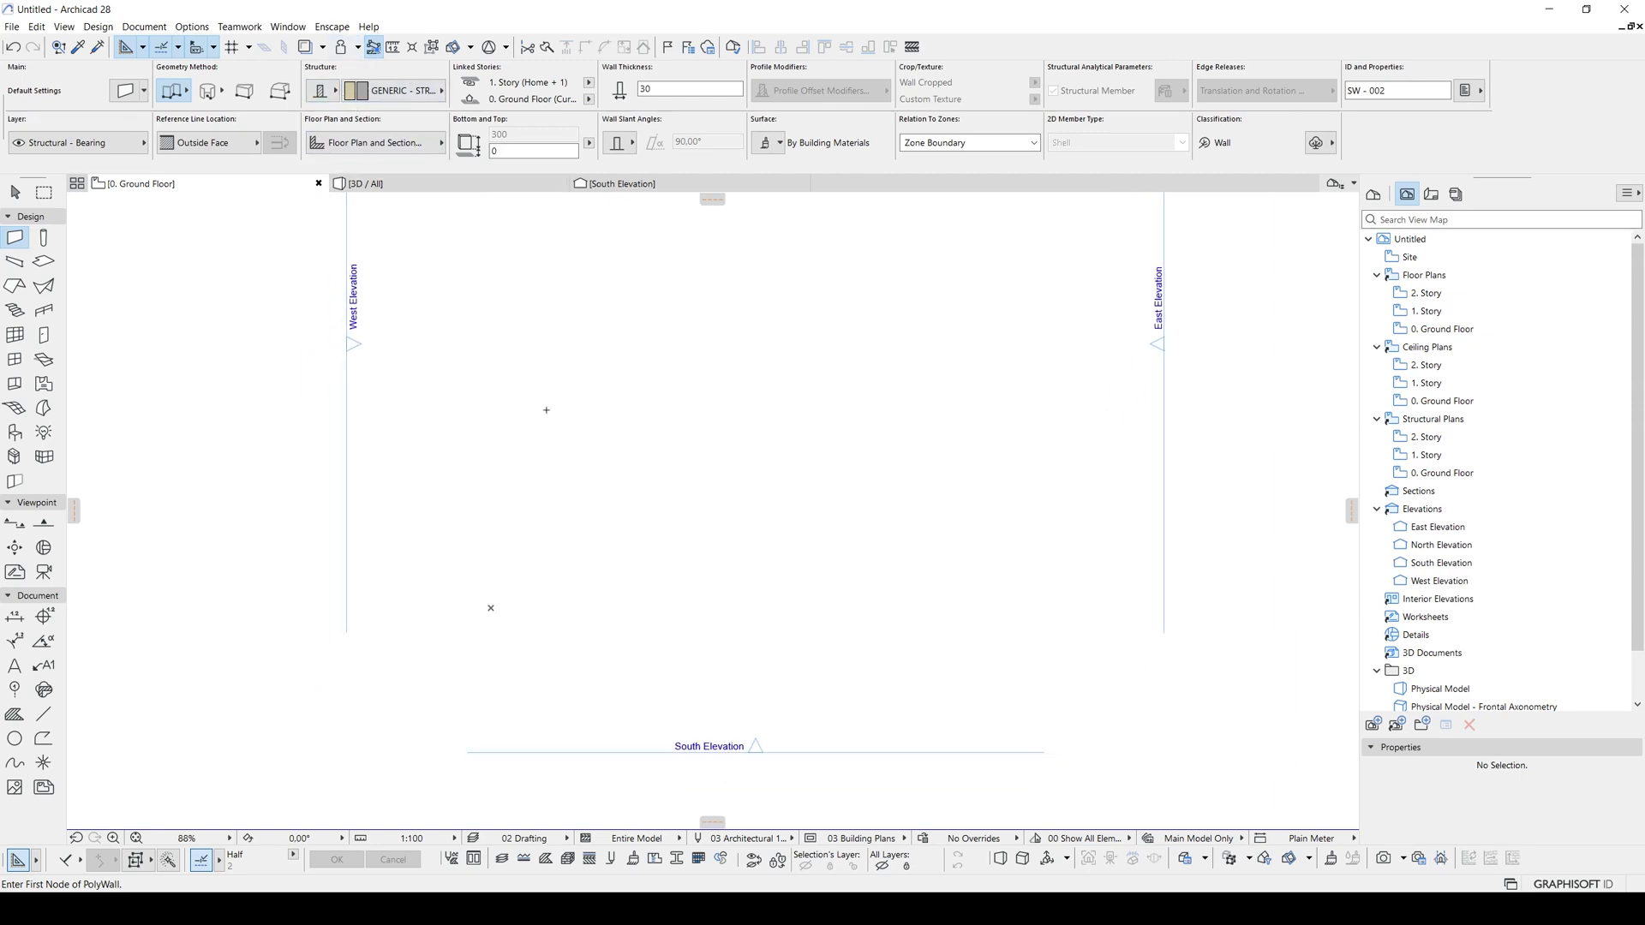
scroll(557, 363, "up", 3)
middle_click_drag(573, 476, 550, 473)
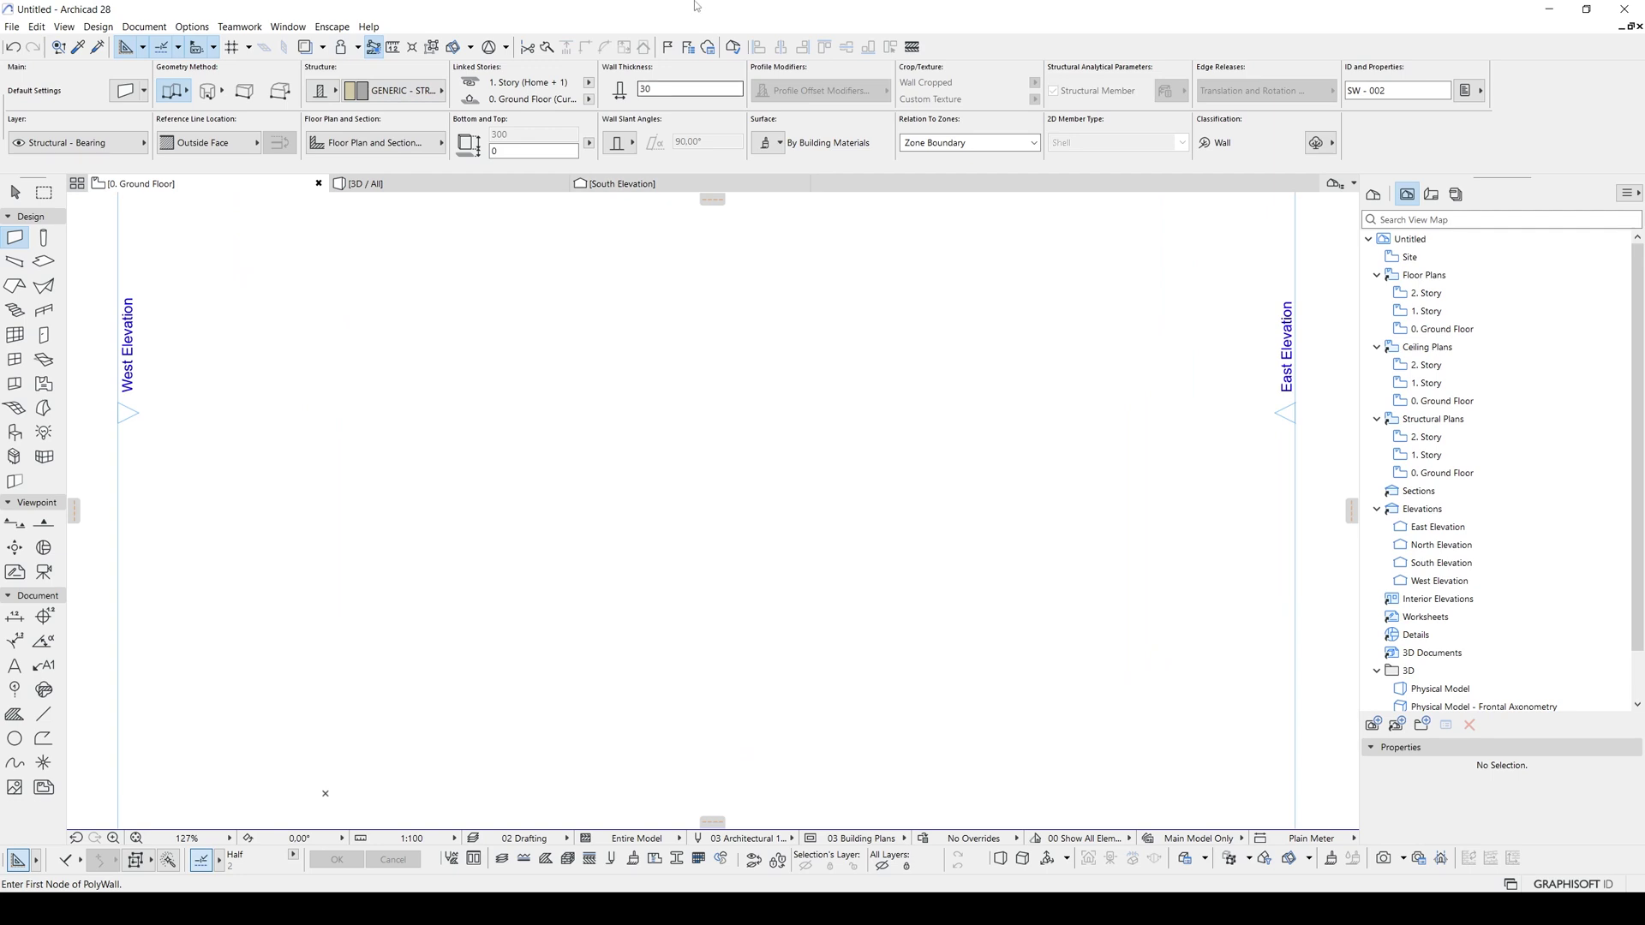
- Draw a straight wall 400 long, then orbit it in 3D to check it
left_click(535, 481)
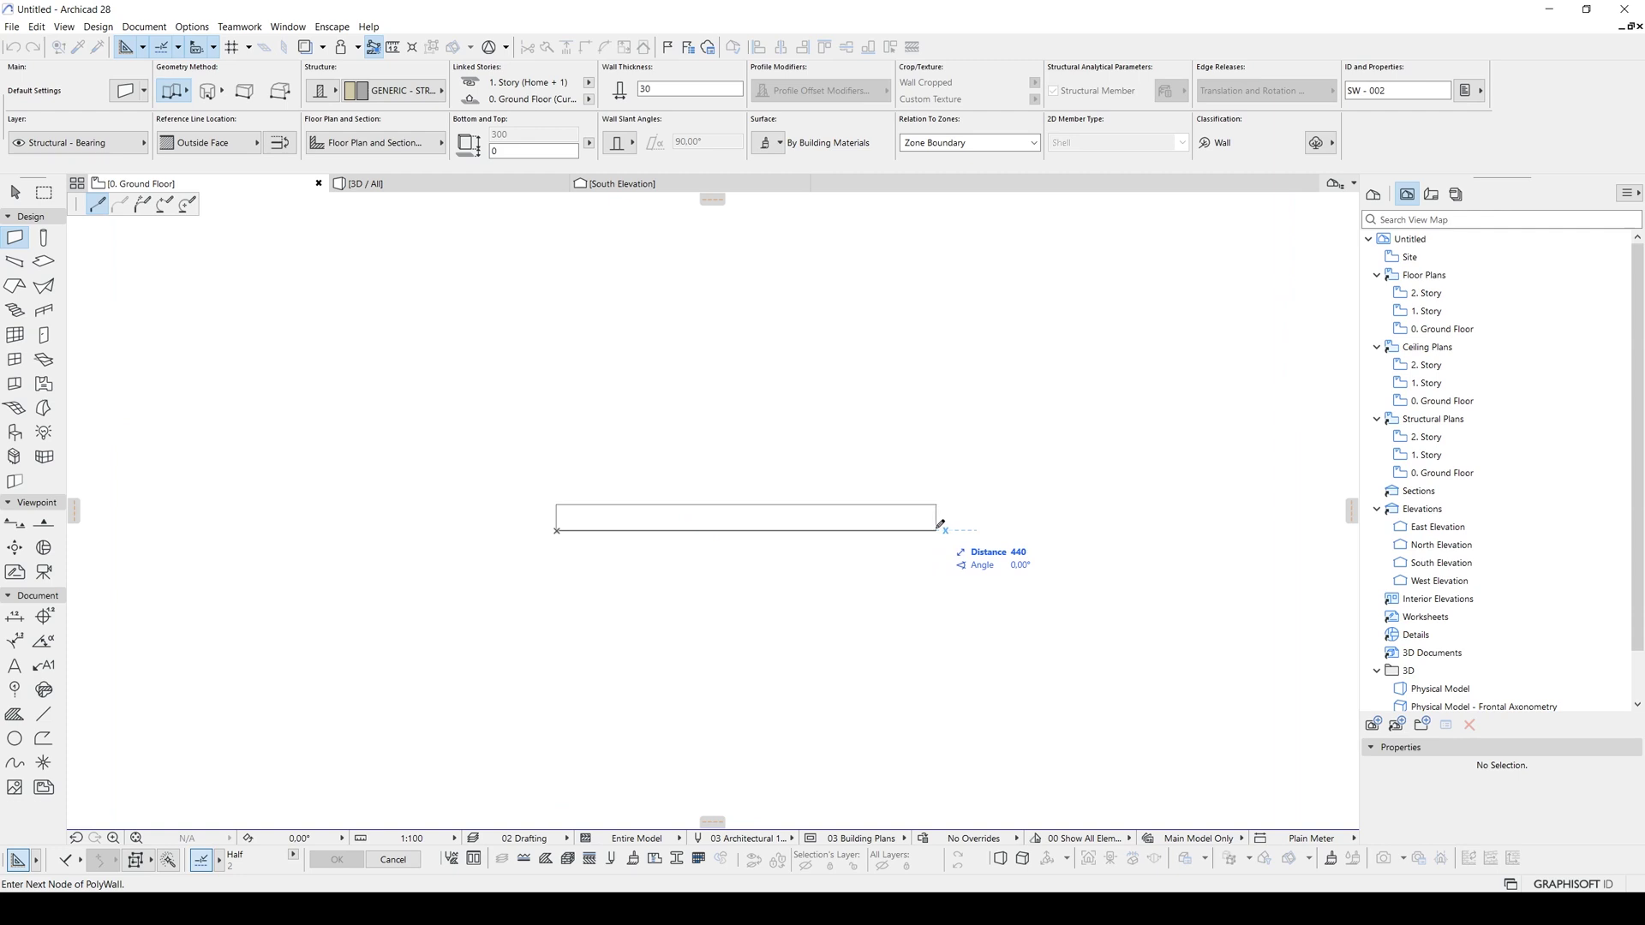
type("4")
key("Return")
double_click(904, 528)
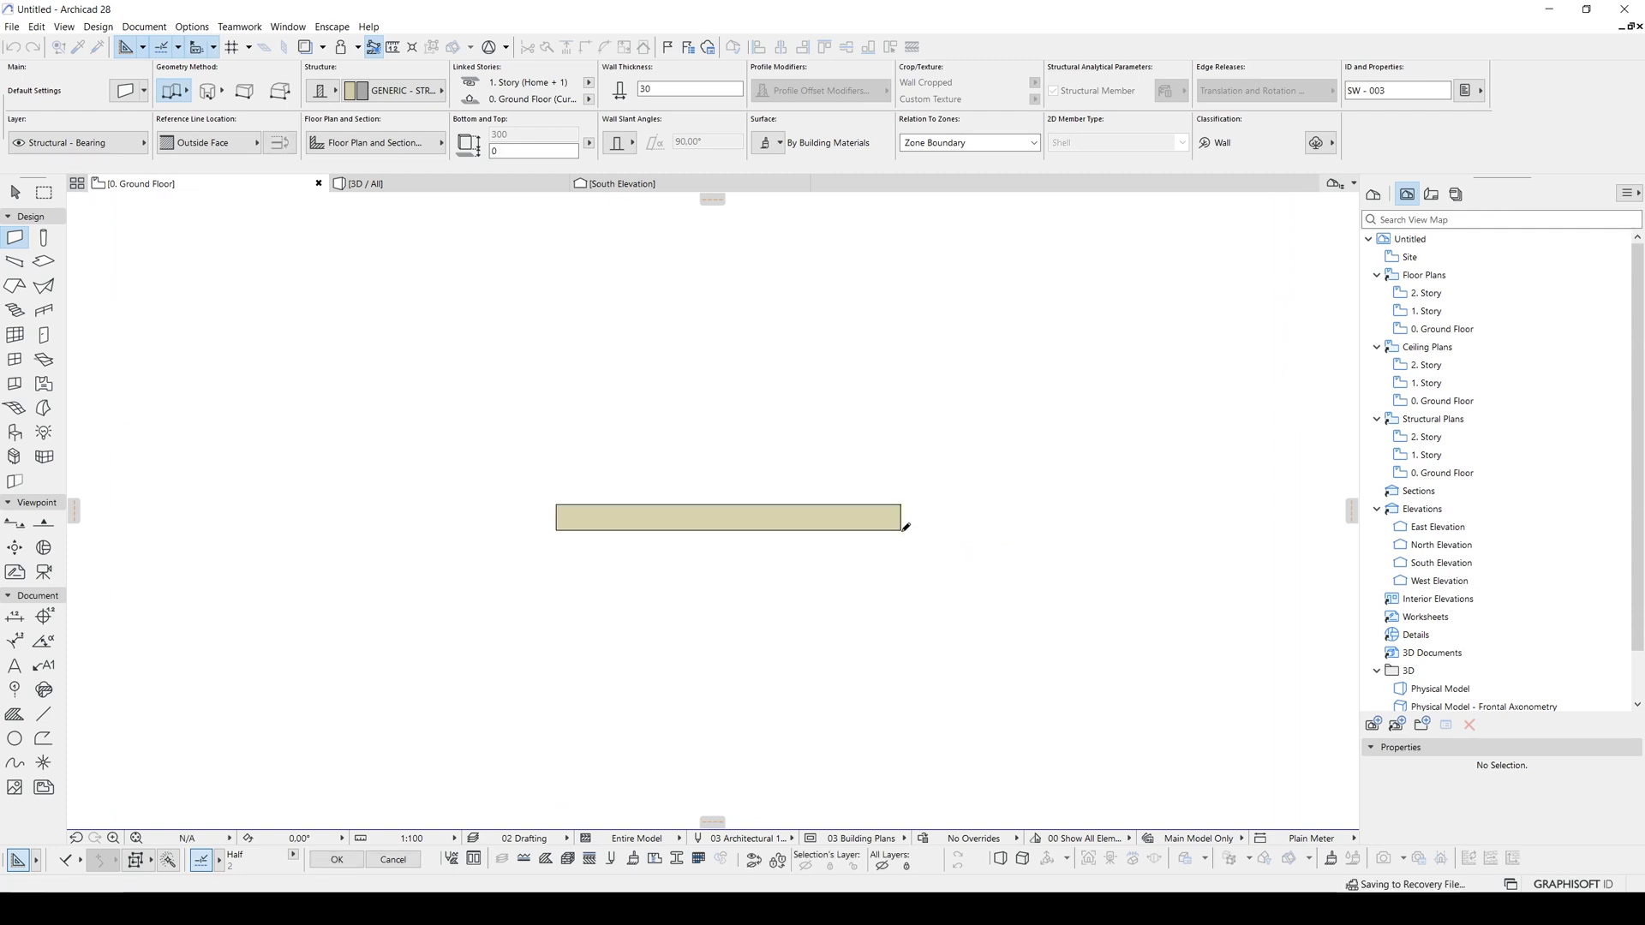
key("Escape")
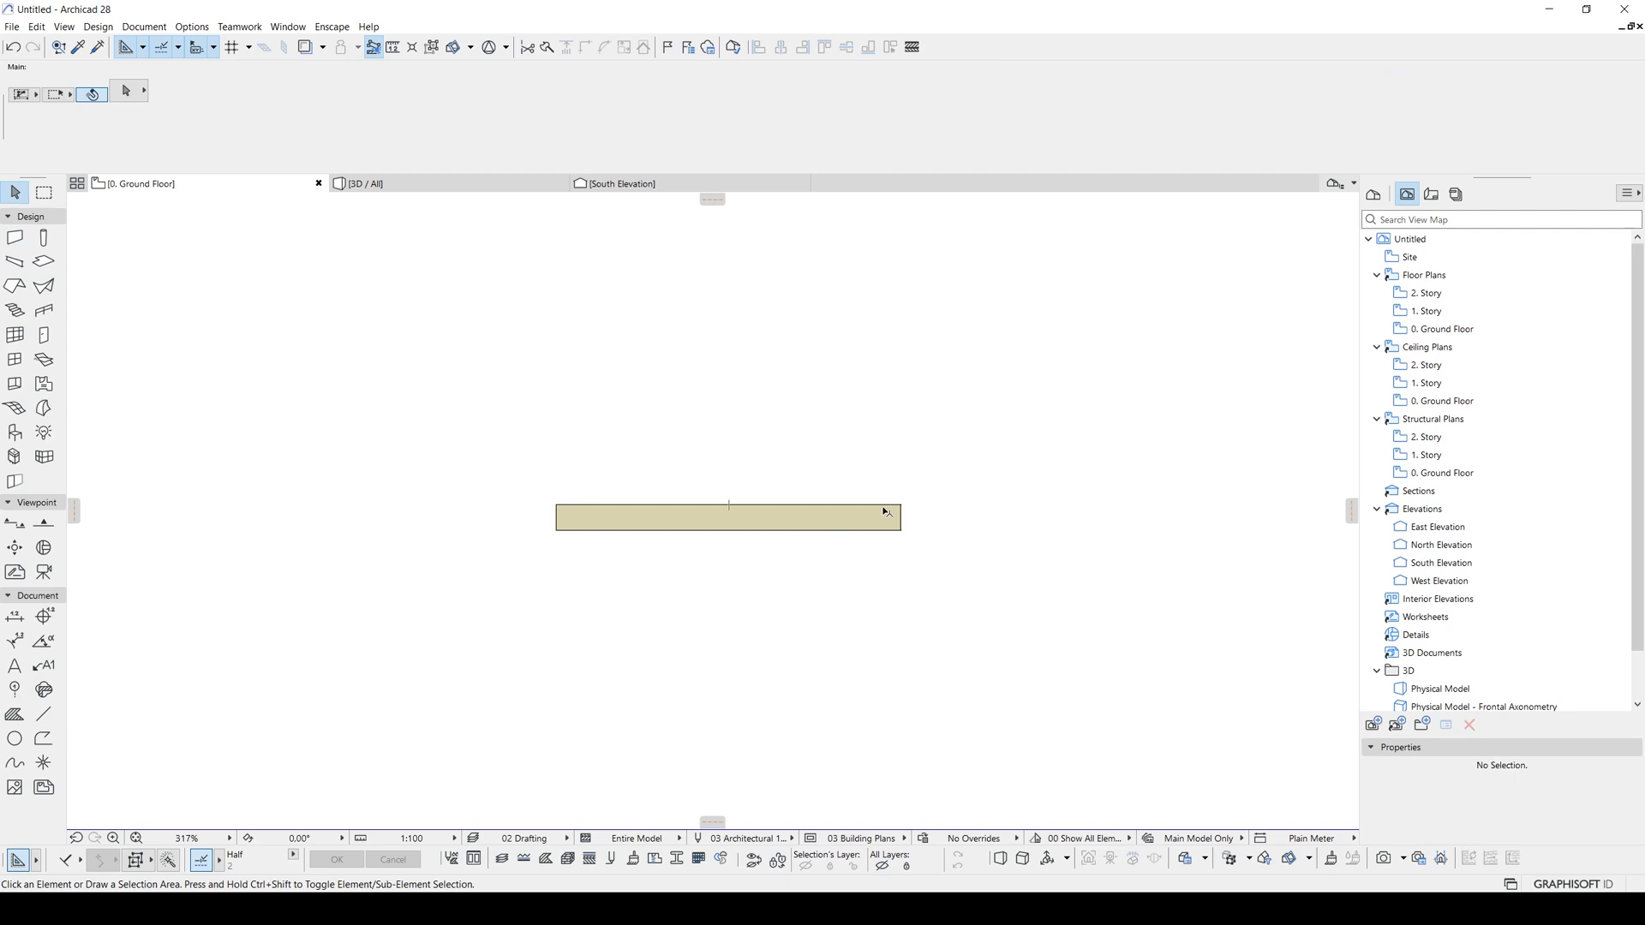
key("F3")
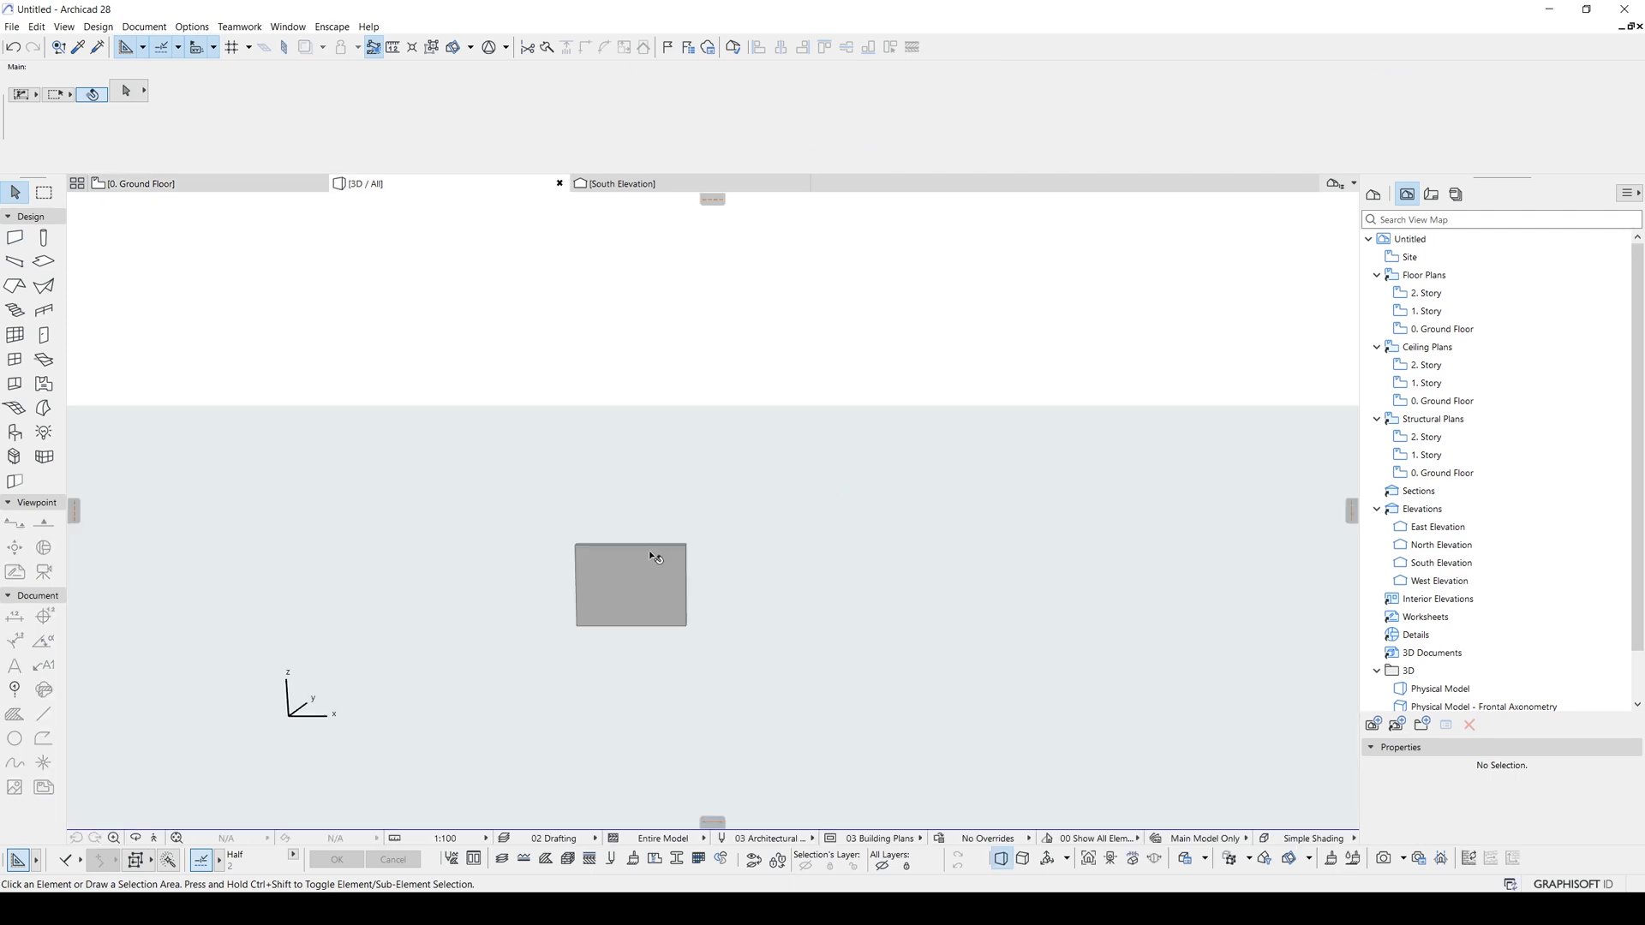
scroll(651, 557, "up", 3)
middle_click_drag(683, 551, 533, 559, "shift")
- Place a window at the middle of the wall on the Ground Floor plan
key("F2")
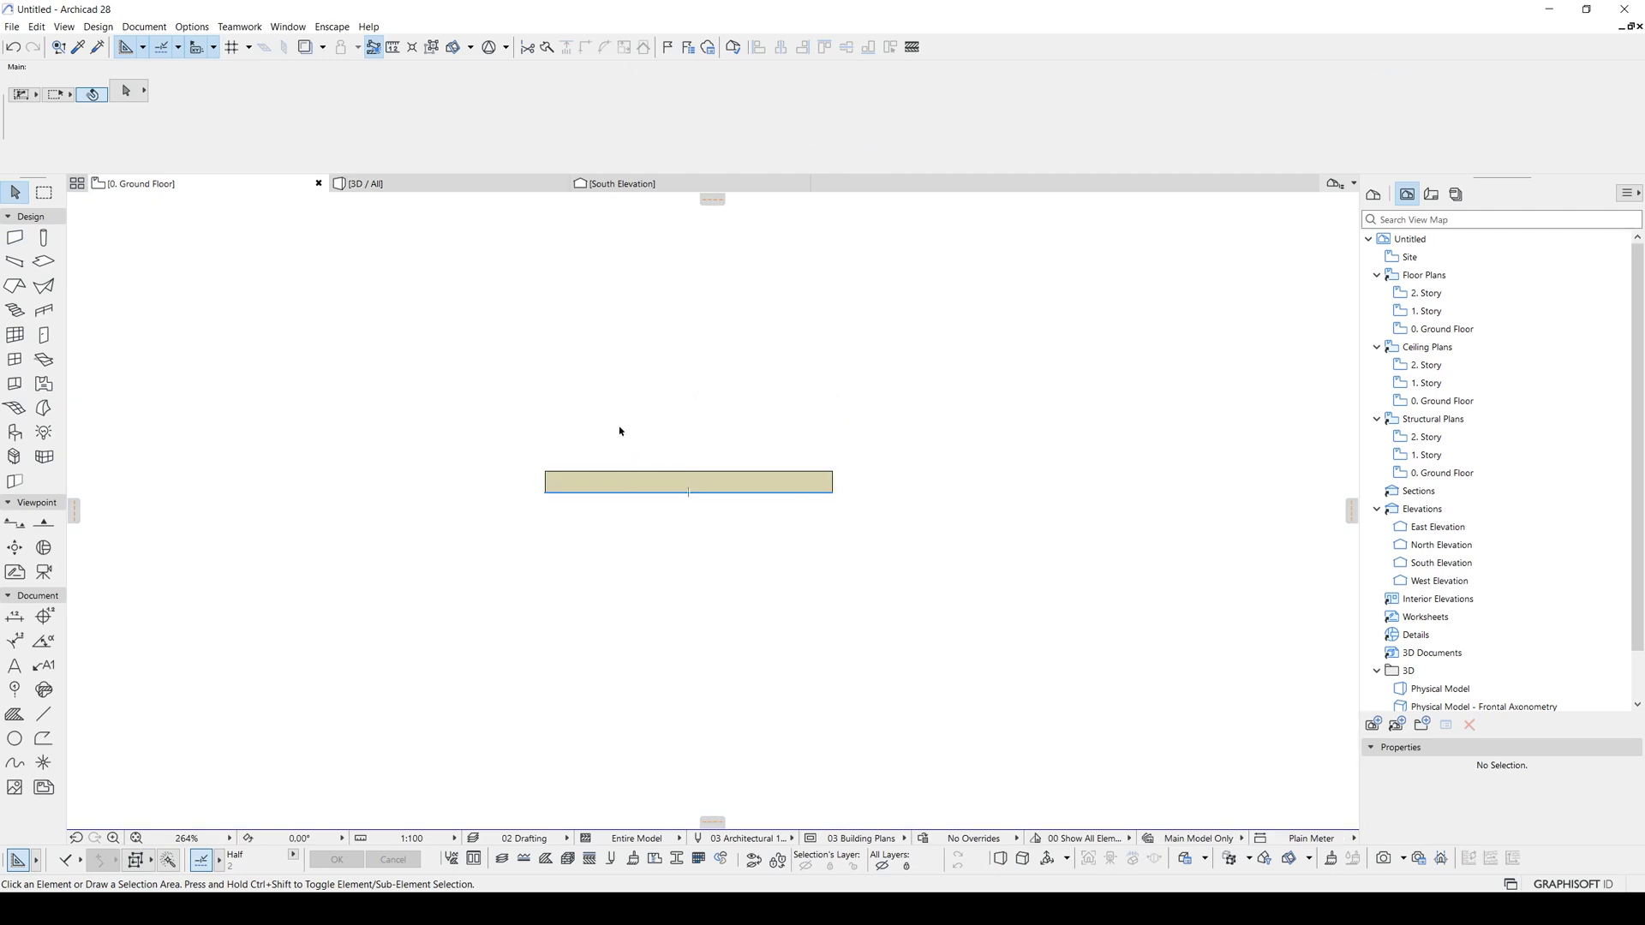
left_click(17, 360)
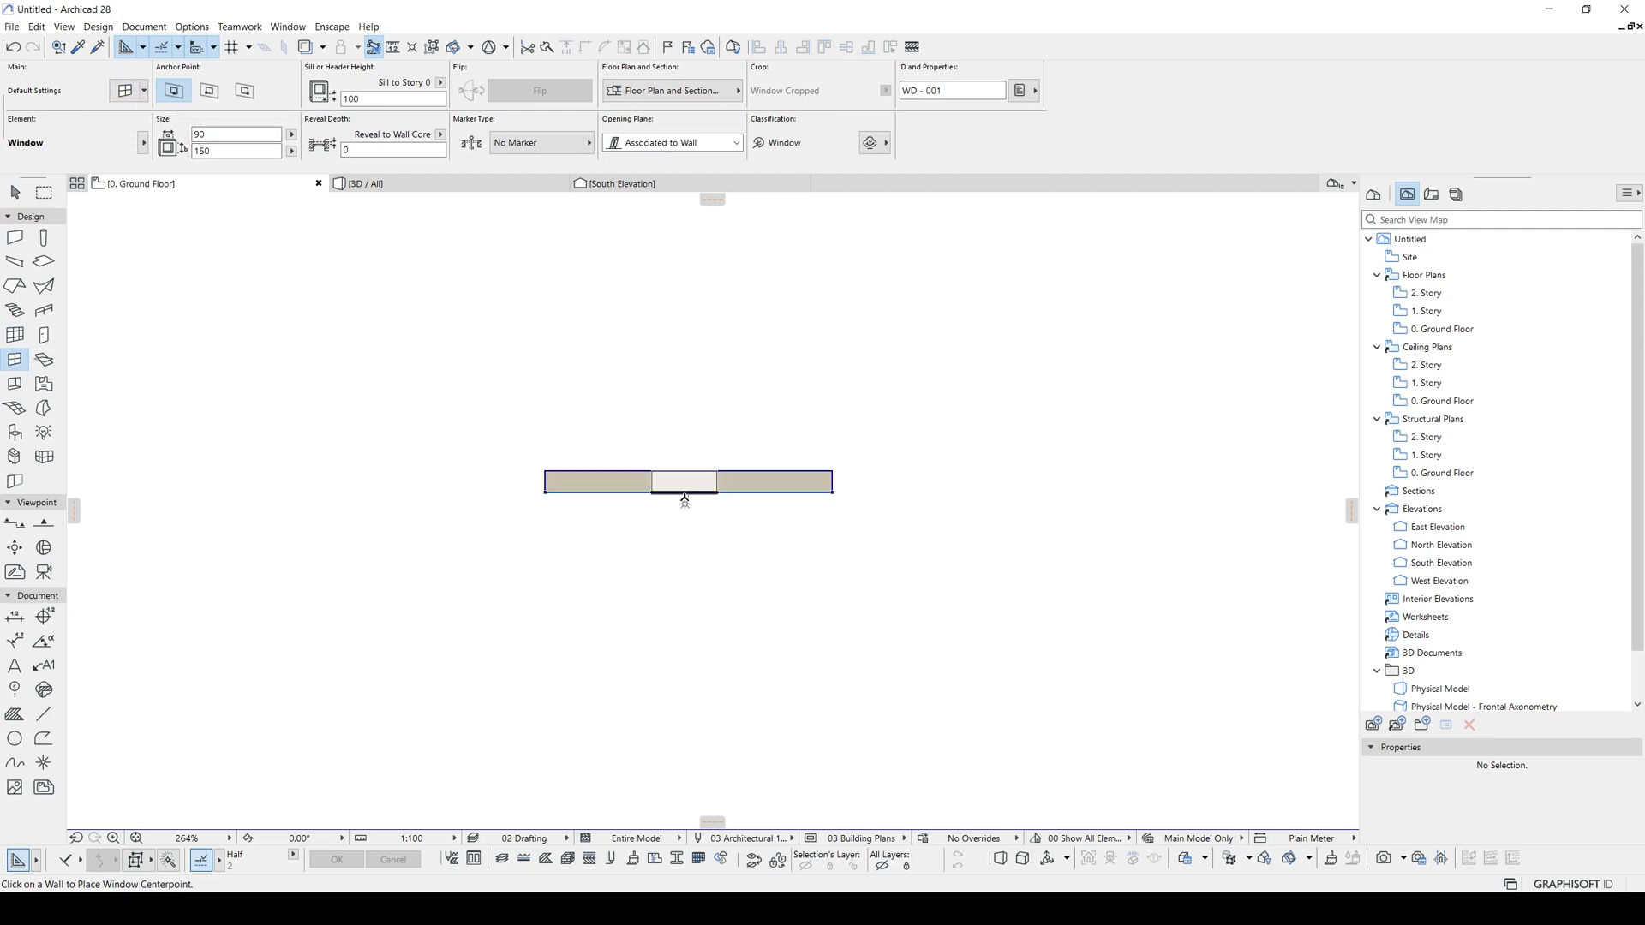
left_click(688, 492)
left_click(845, 628)
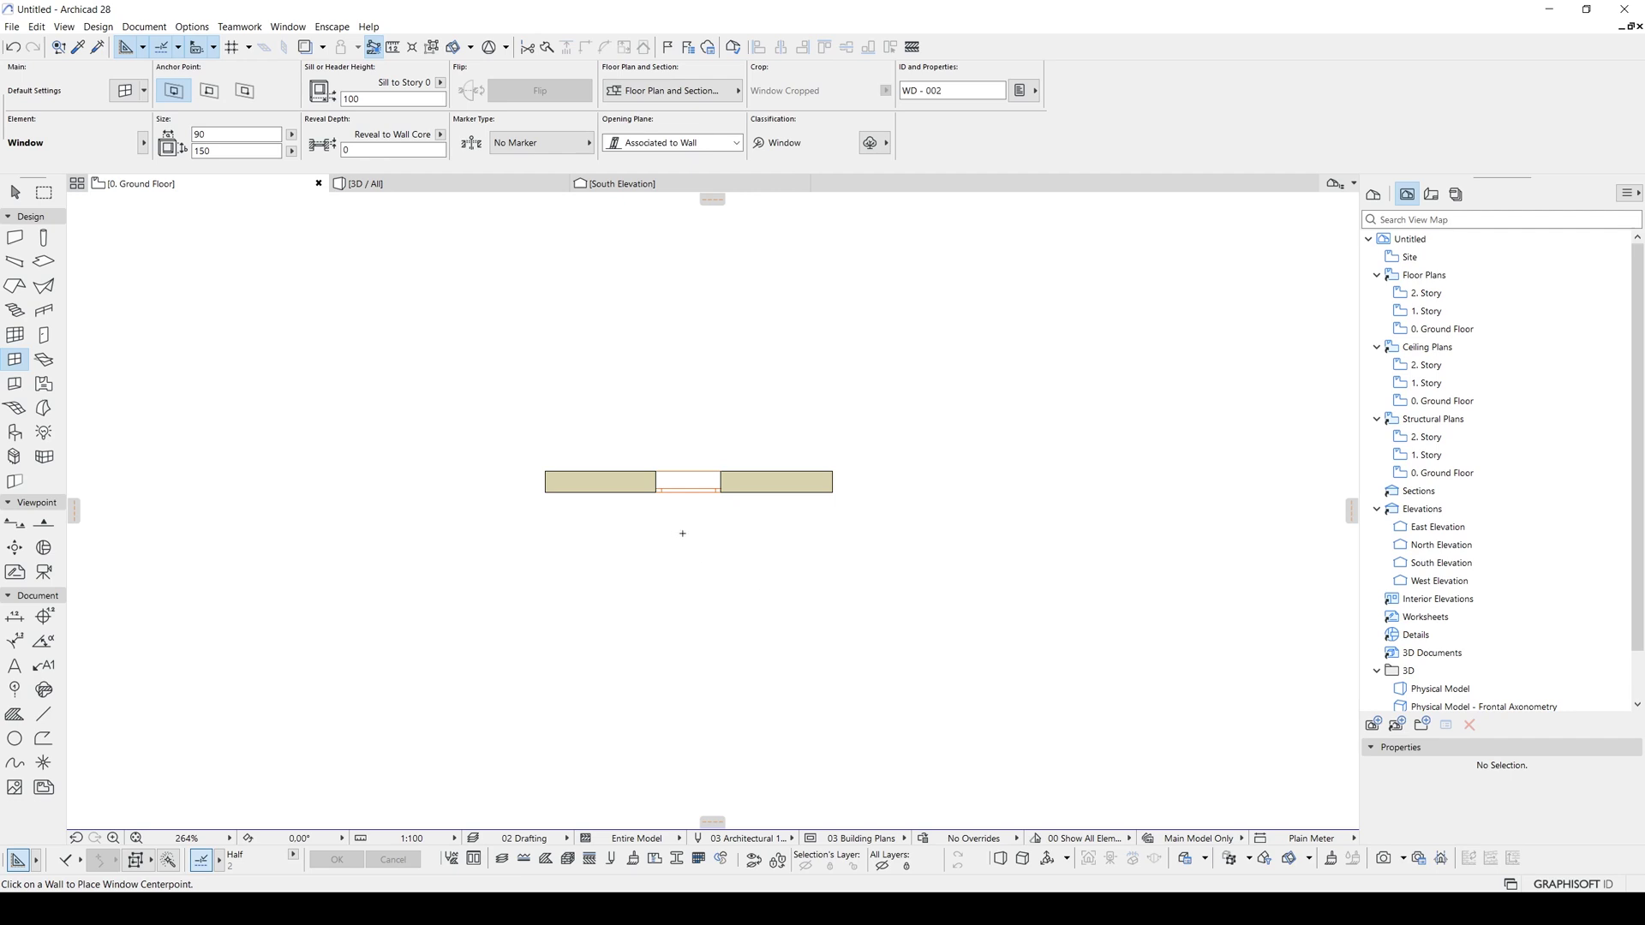
key("Escape")
scroll(686, 497, "up", 3)
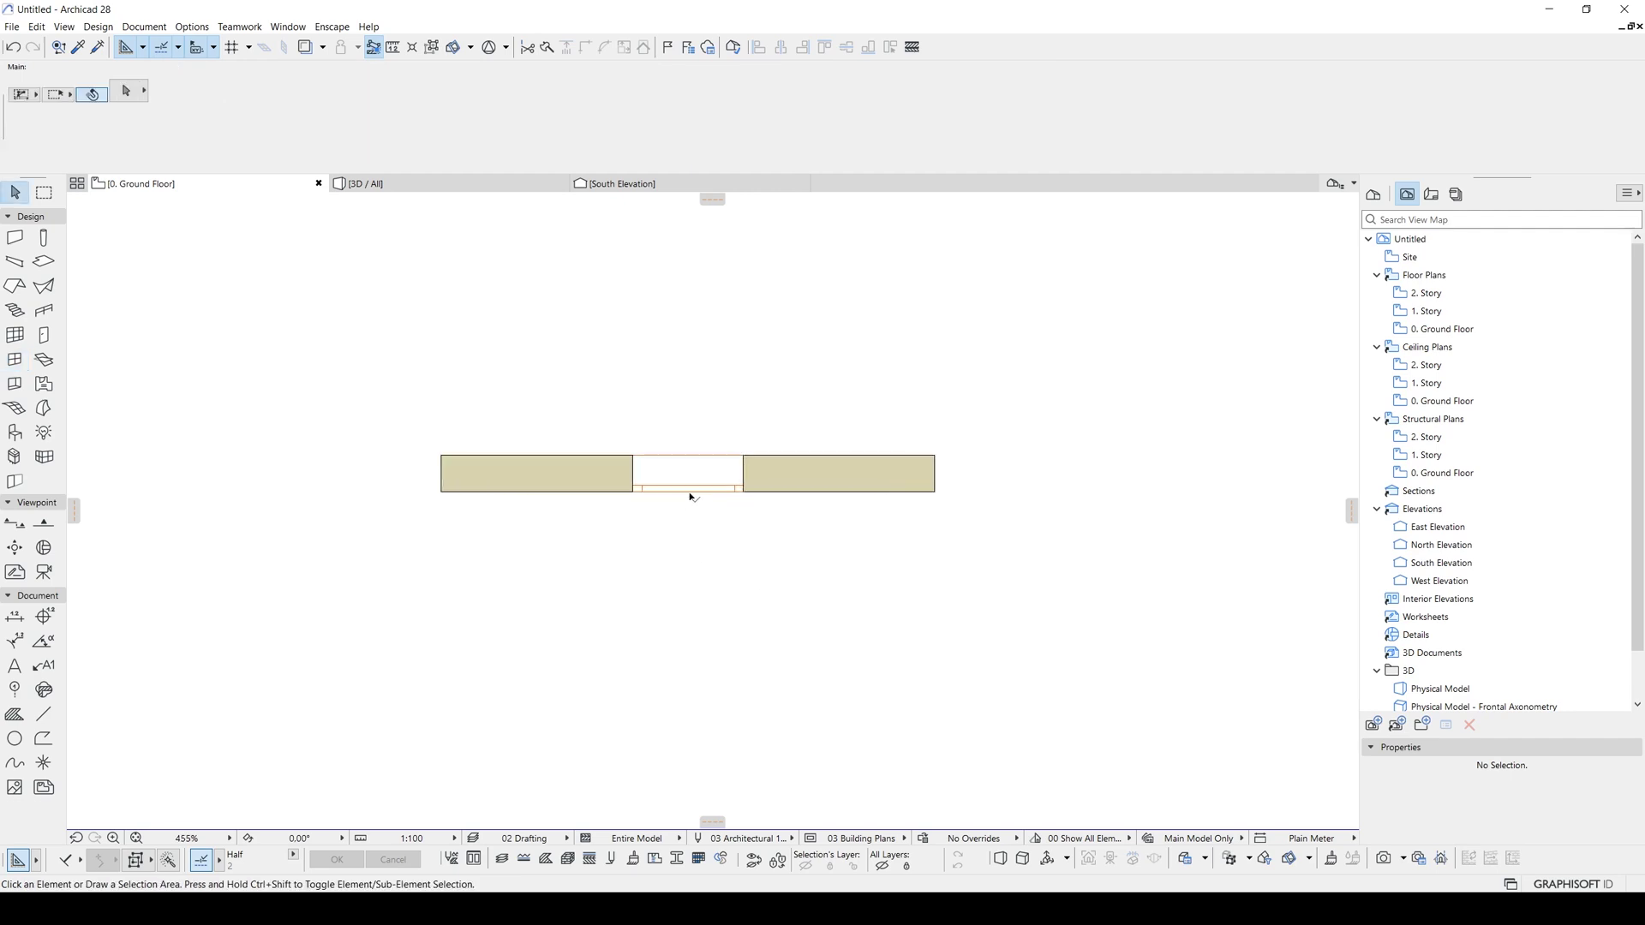
- Set the selected window's reveal depth to 20 in the Info Box
left_click(737, 471)
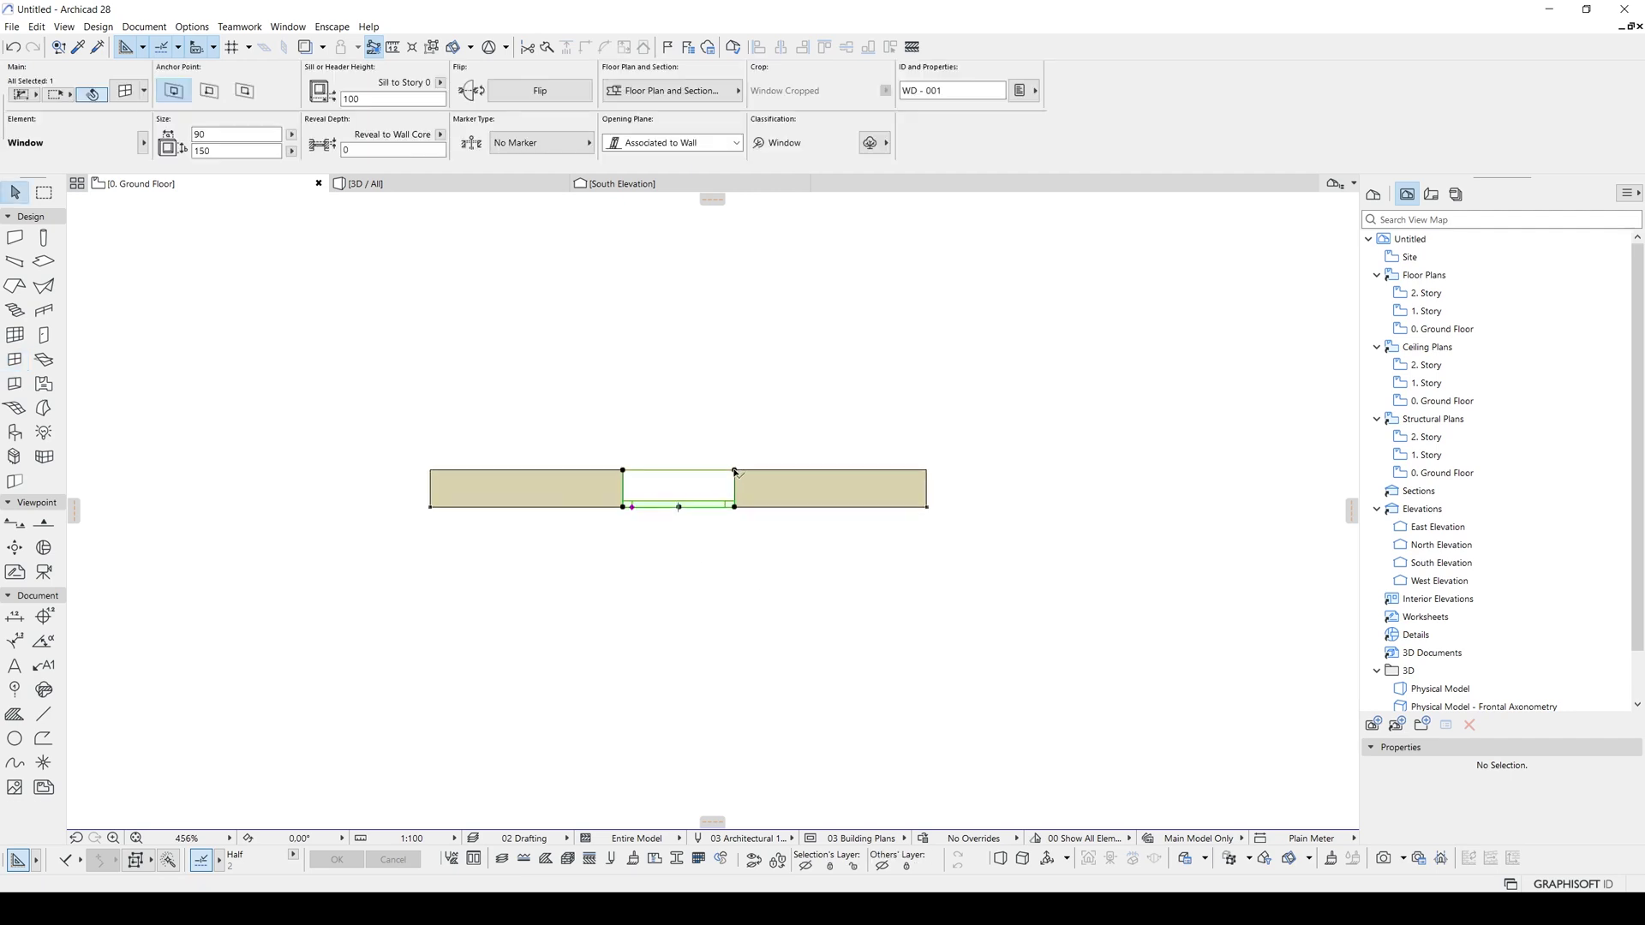
left_click(376, 151)
type("1")
type("20")
key("Return")
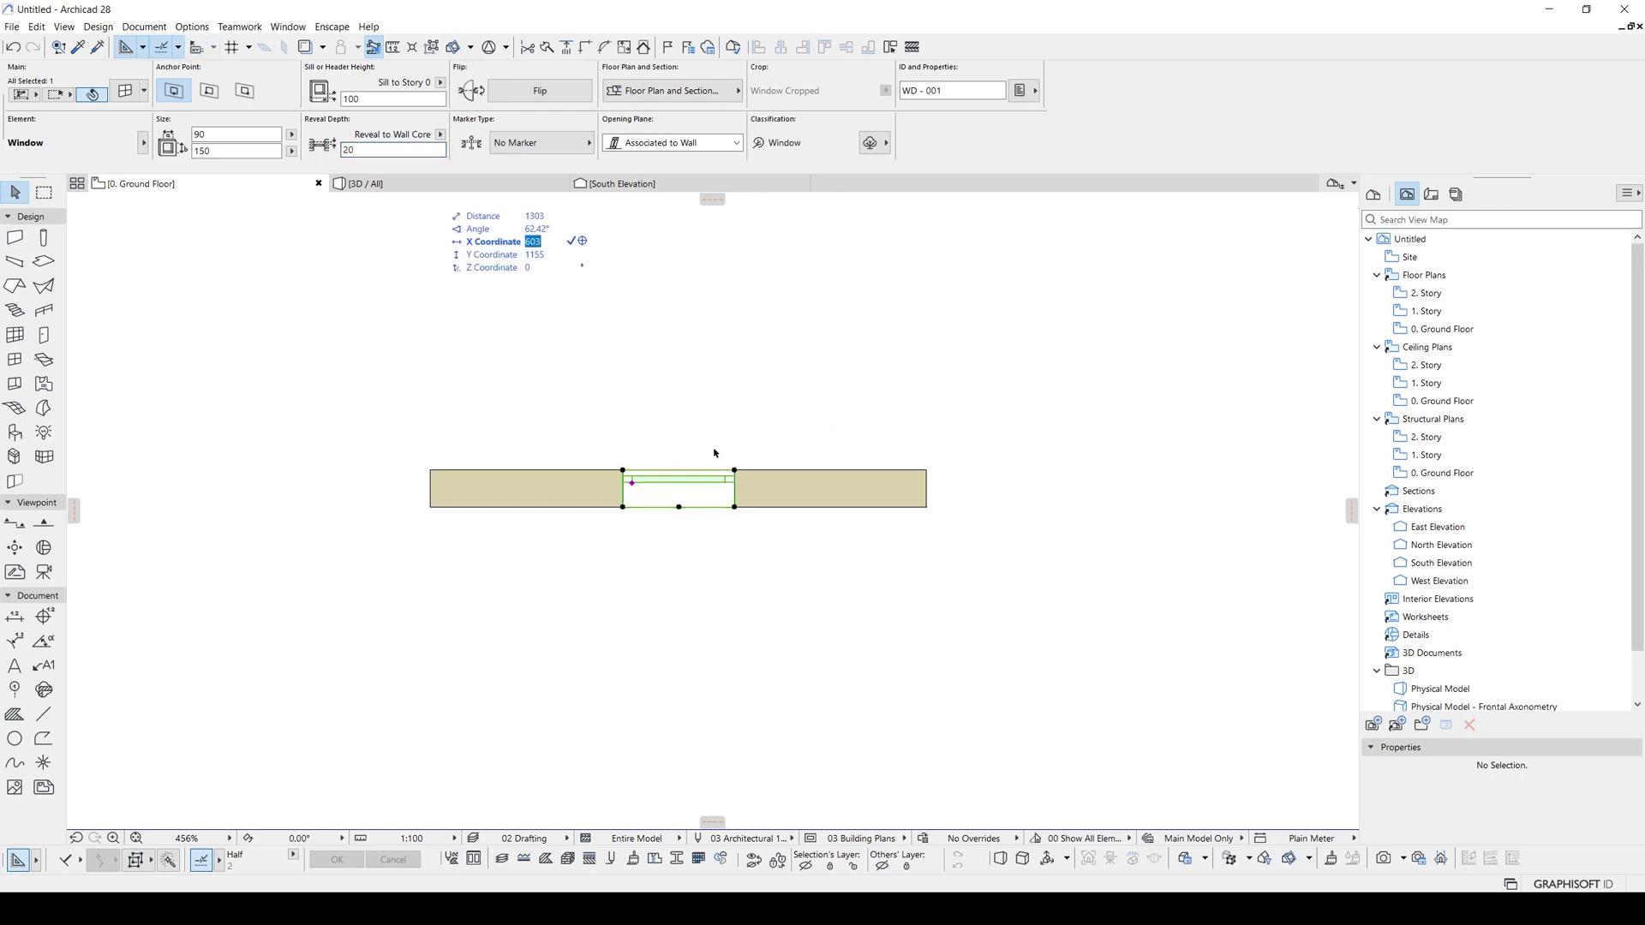
key("Escape")
- Recentre the plan on the window and orbit the 3D view toward it
scroll(695, 503, "up", 3)
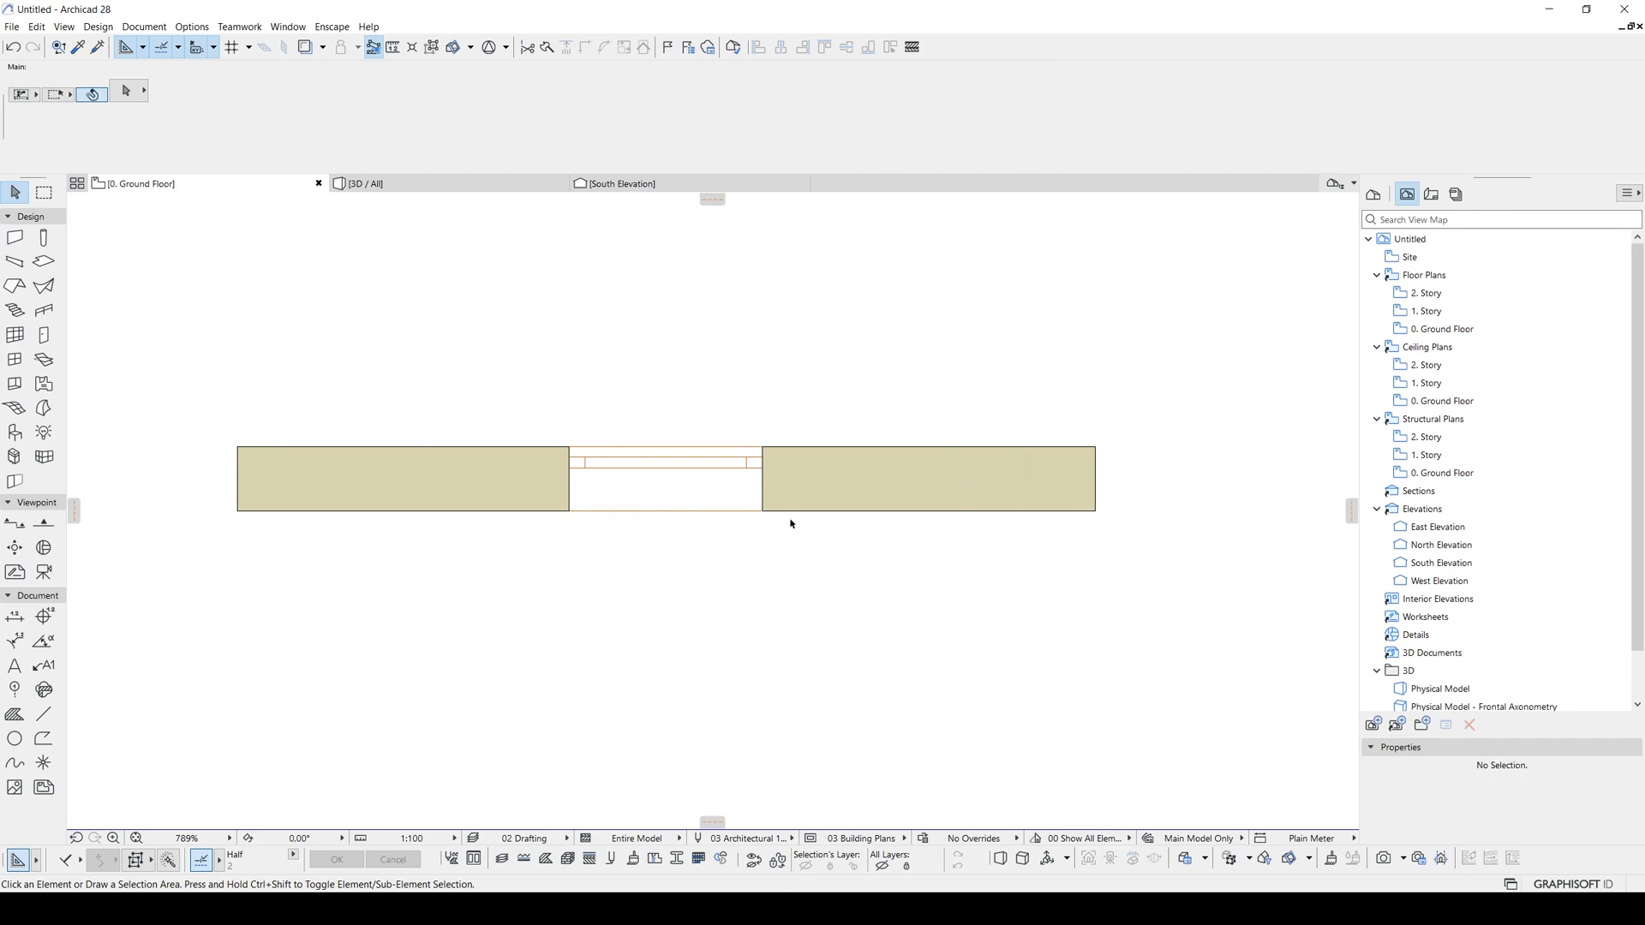
middle_click_drag(788, 480, 758, 541)
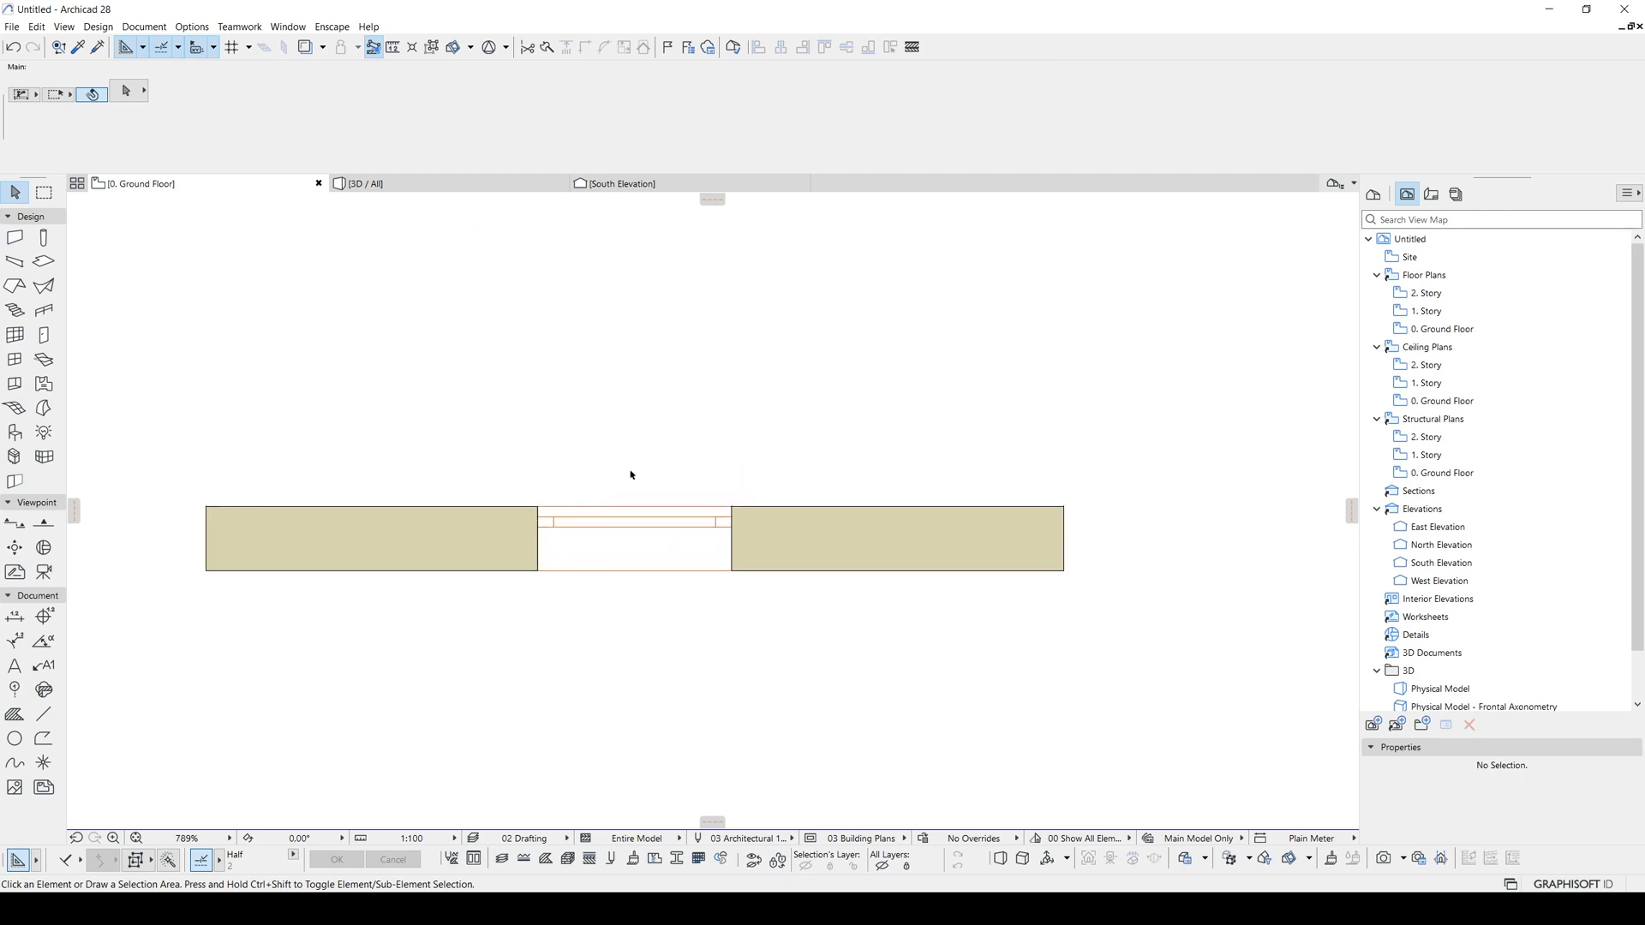
key("F3")
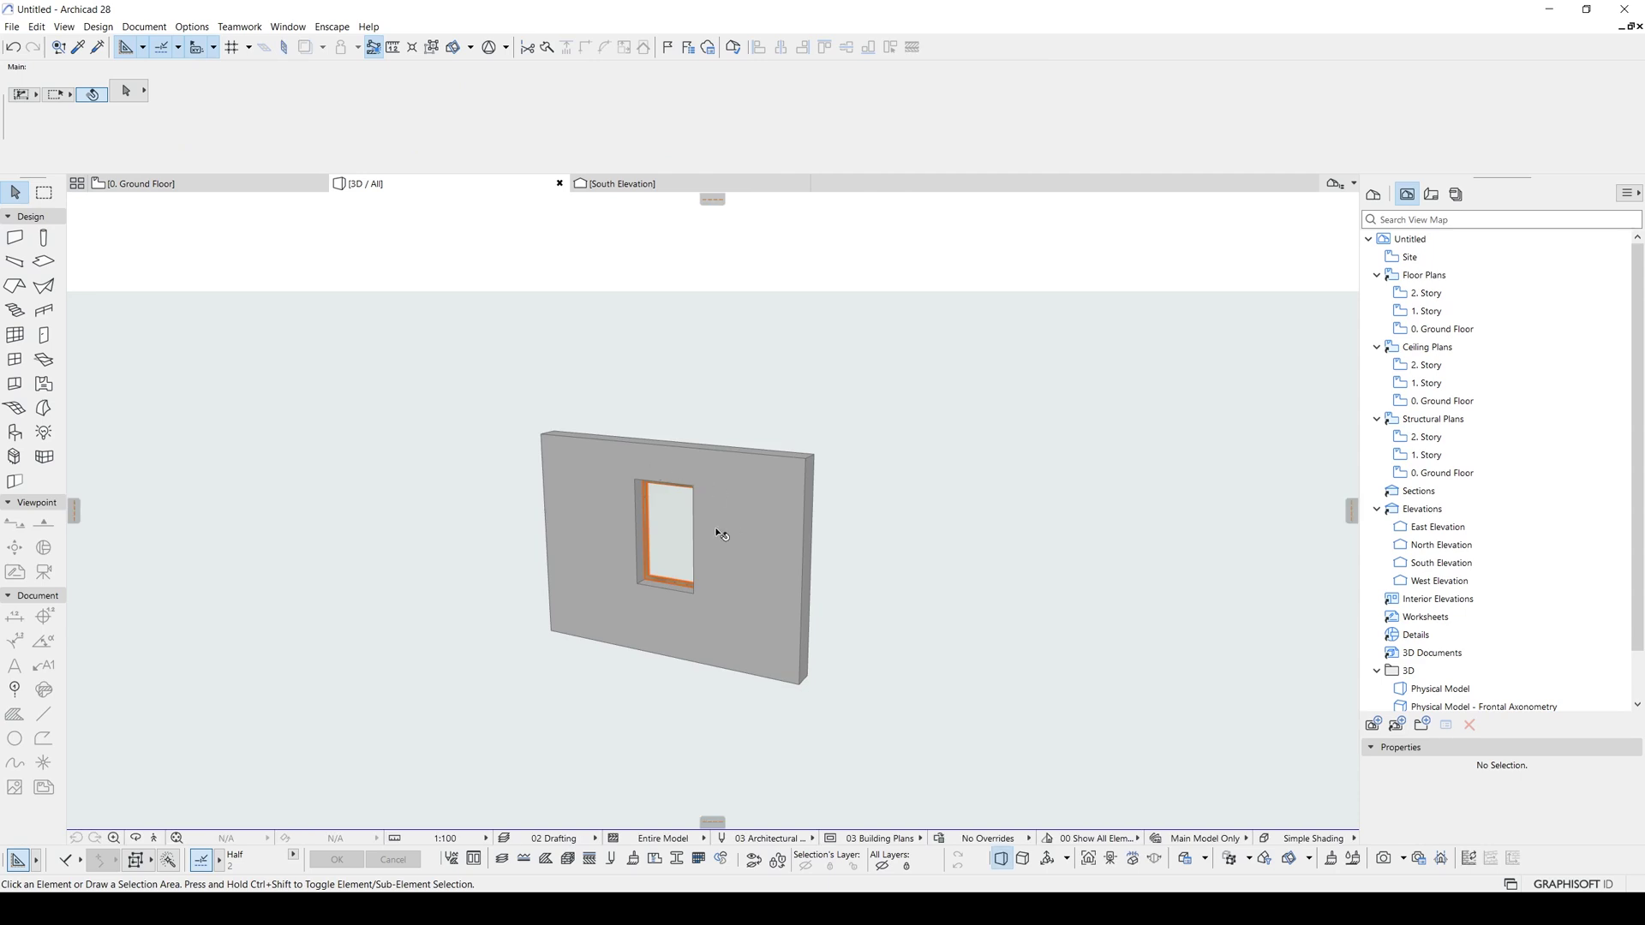
scroll(711, 538, "up", 3)
mouse_move(682, 551)
middle_mouse_down("shift")
mouse_move(910, 514)
mouse_move(697, 514)
mouse_move(597, 437)
middle_mouse_up("shift")
- Change the window in 3D to the Triple Window type
left_click(670, 511)
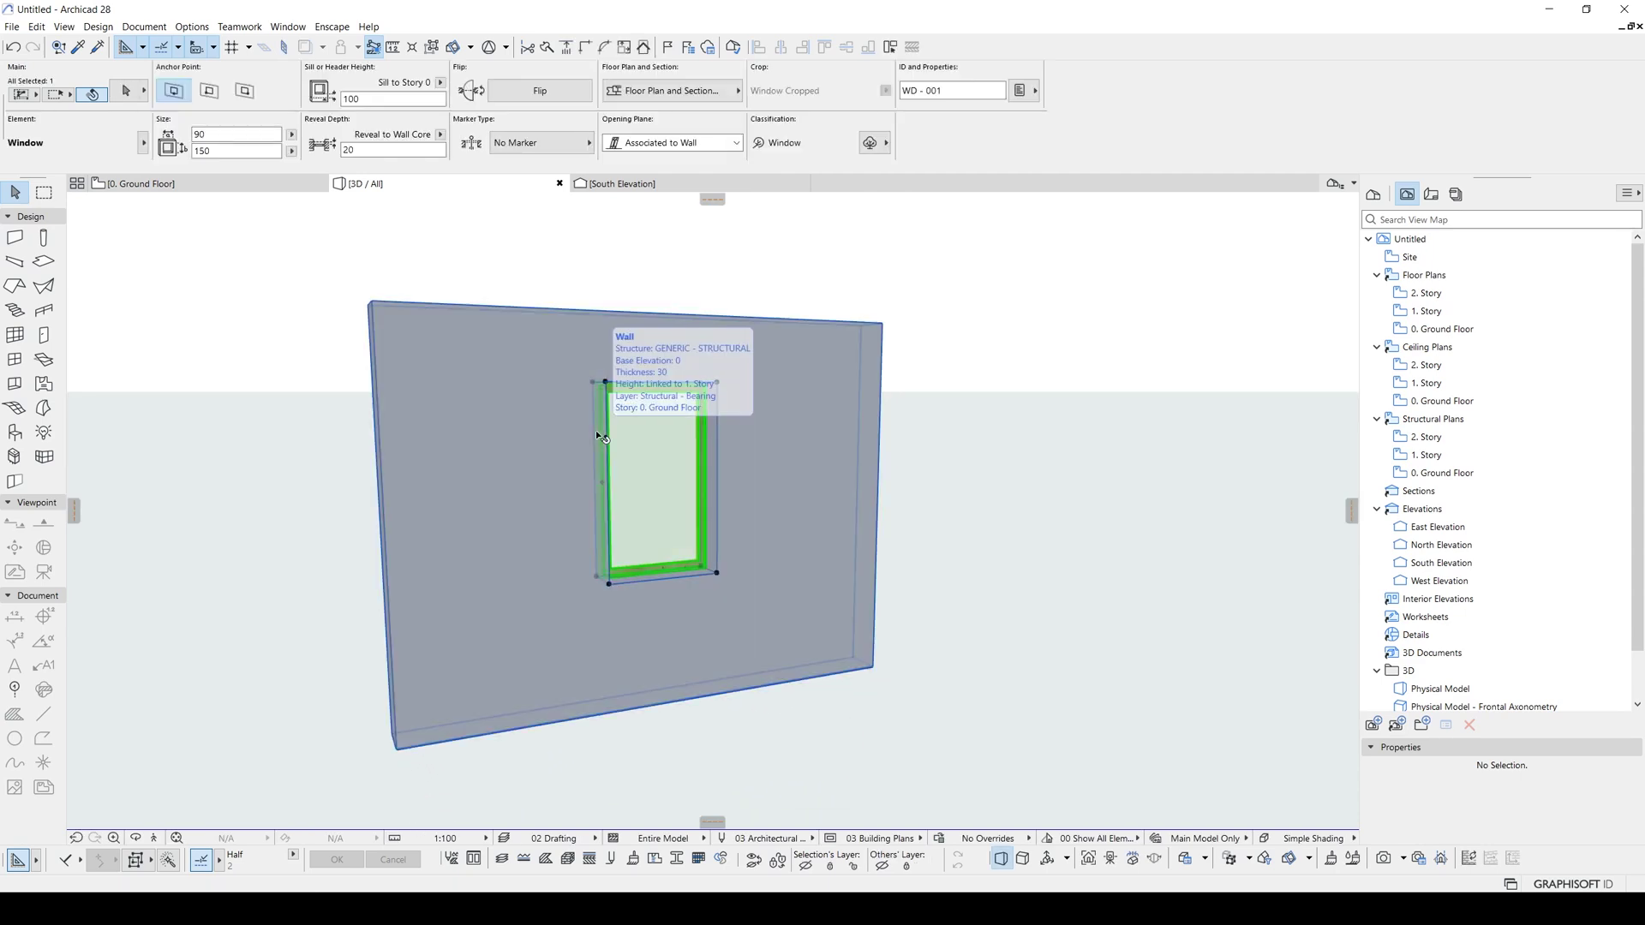
double_click(597, 436)
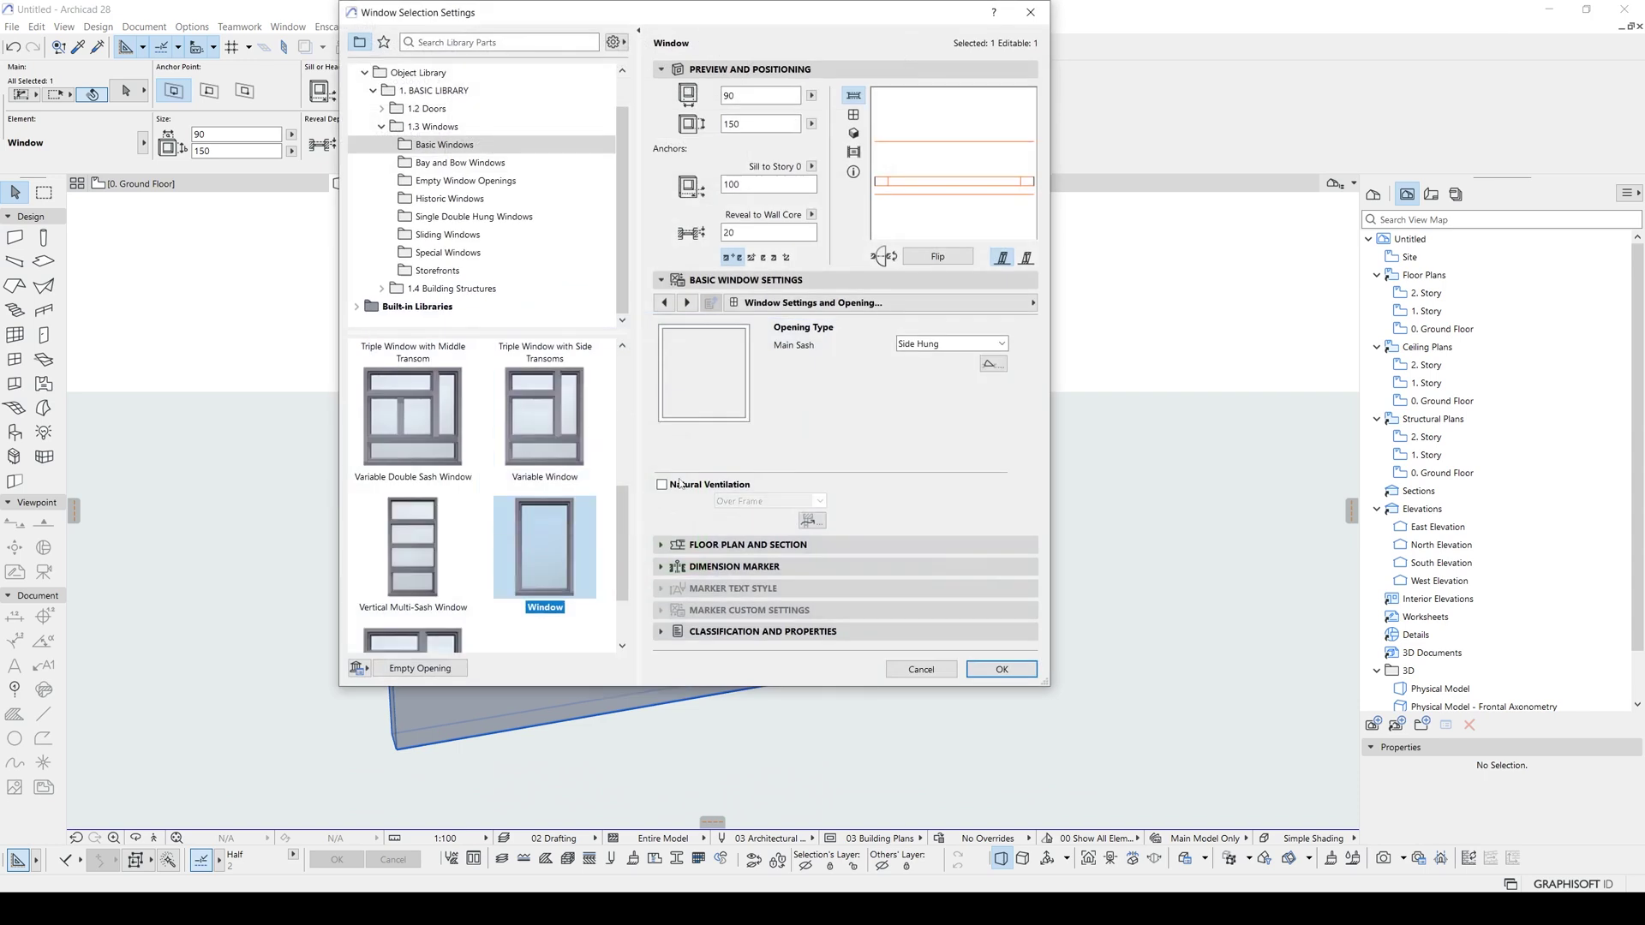
left_click_drag(635, 536, 629, 364)
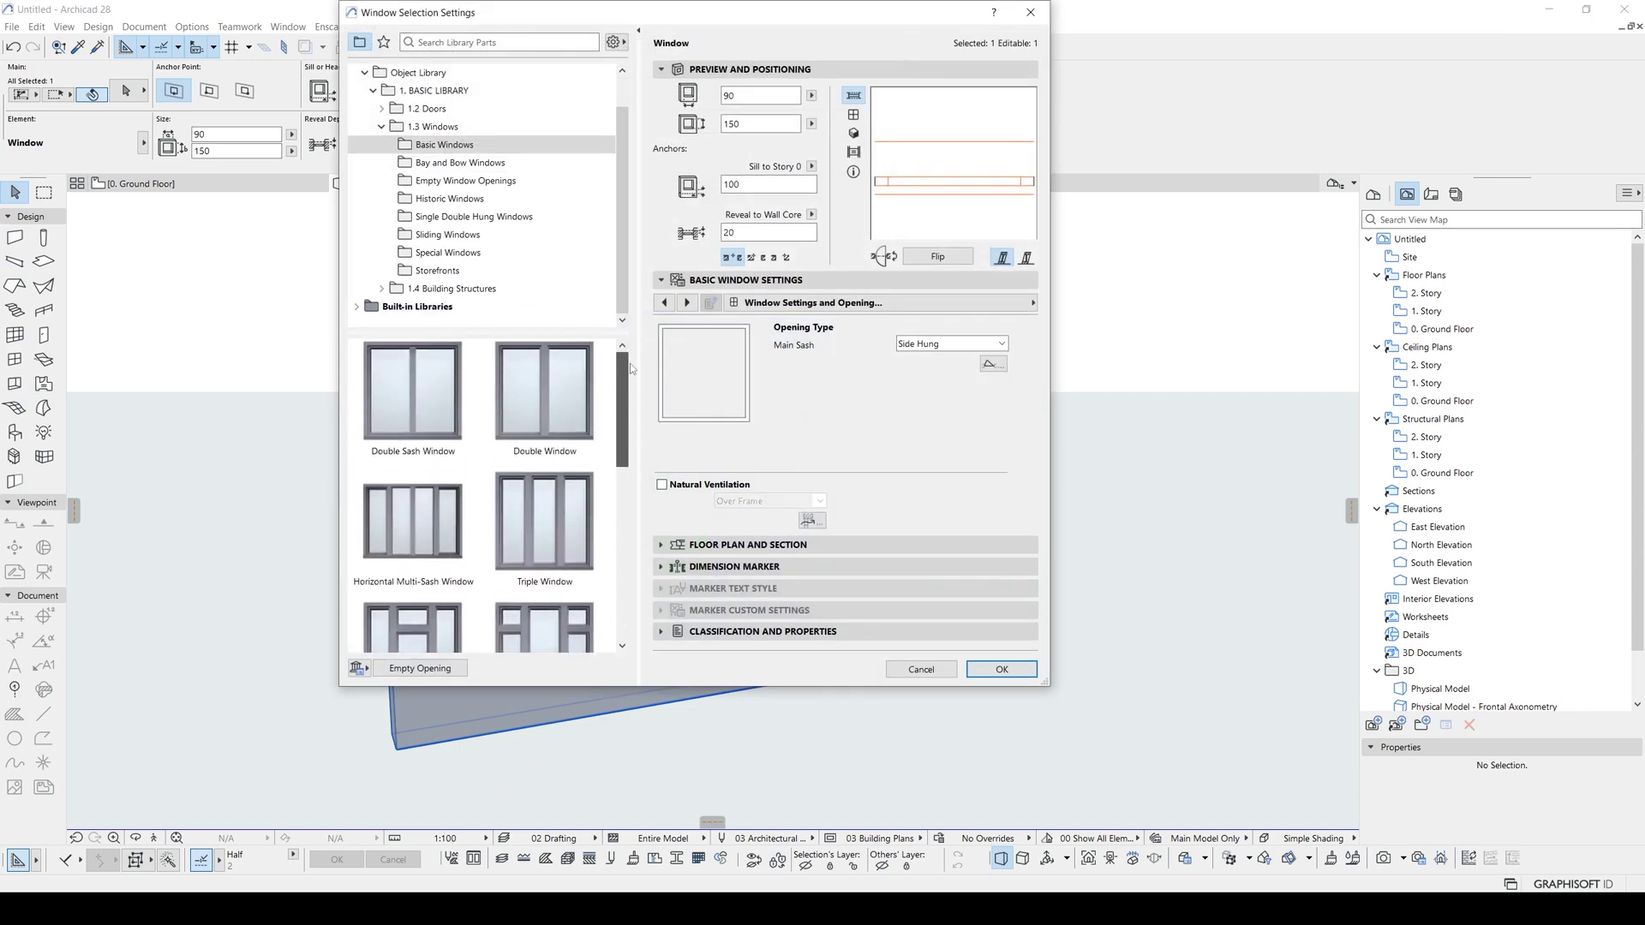
left_click(557, 536)
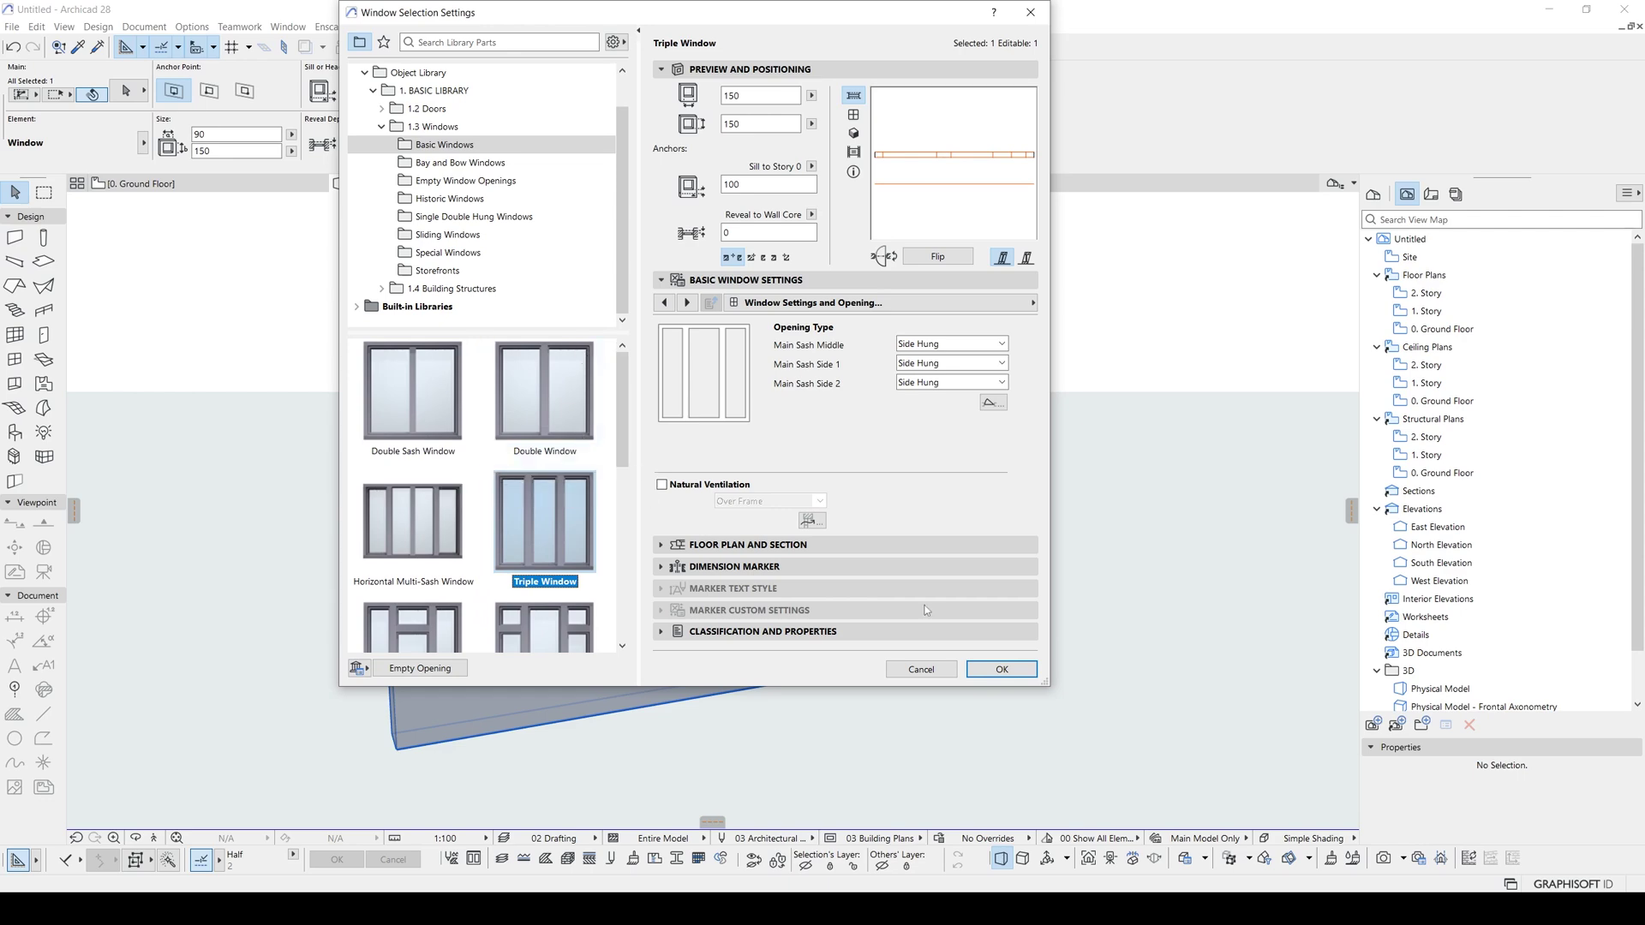
left_click(999, 667)
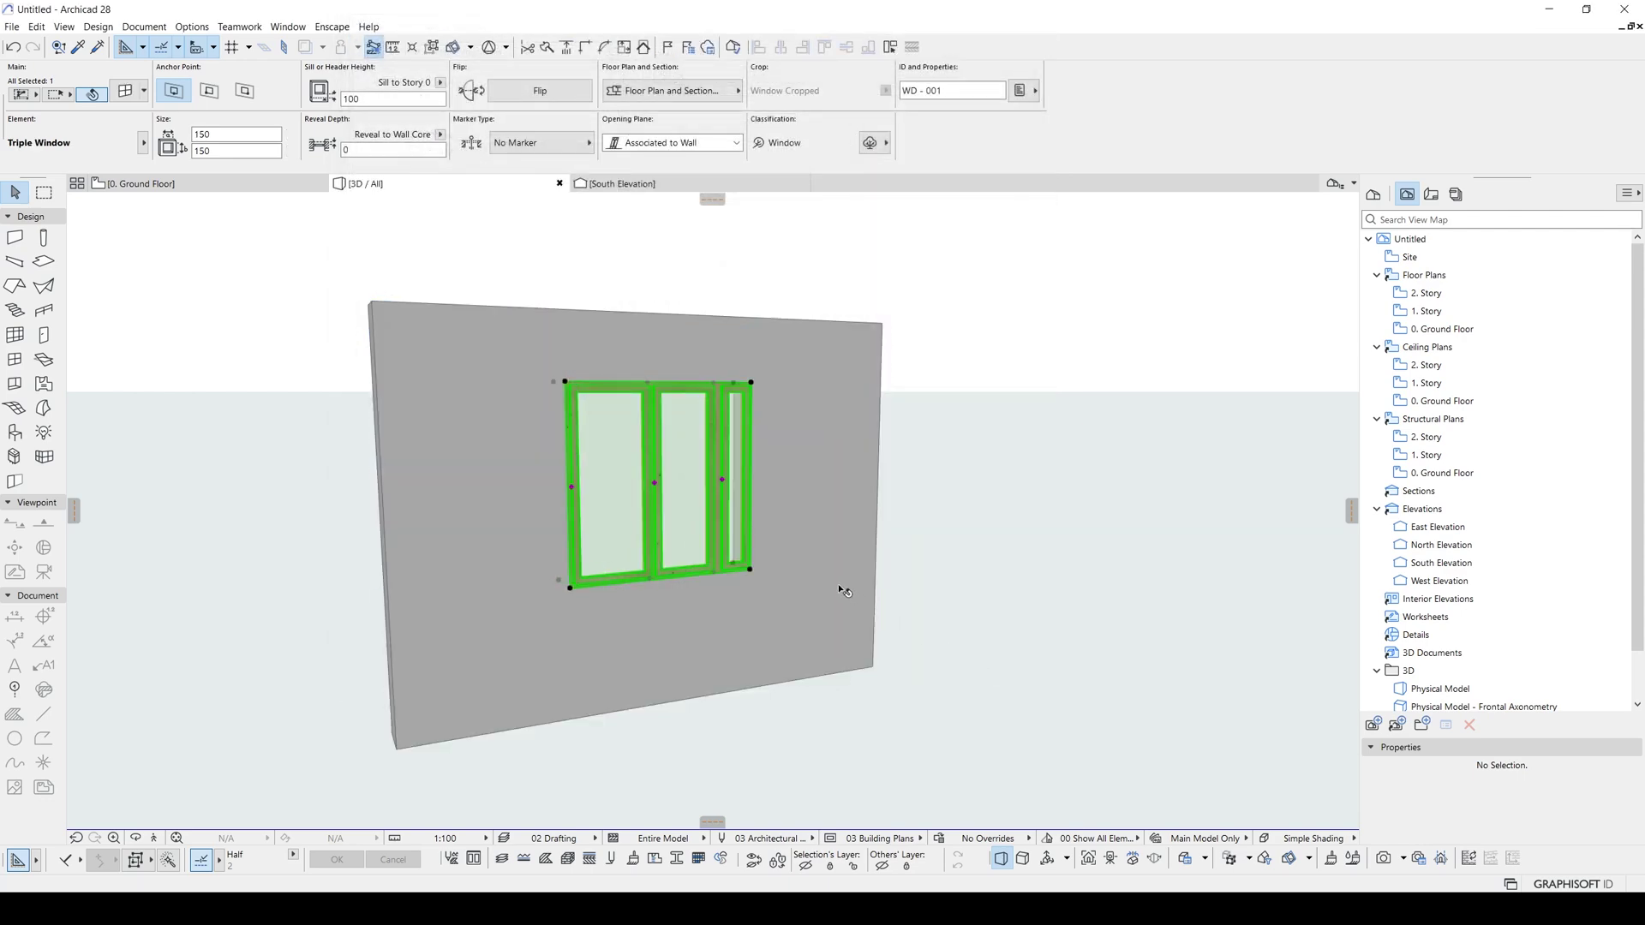
mouse_move(607, 571)
middle_mouse_down("shift")
mouse_move(848, 660)
mouse_move(721, 536)
mouse_move(679, 459)
middle_mouse_up("shift")
- Set the Triple Window's horizontal panes to Symmetric with a pane value of 50
double_click(691, 429)
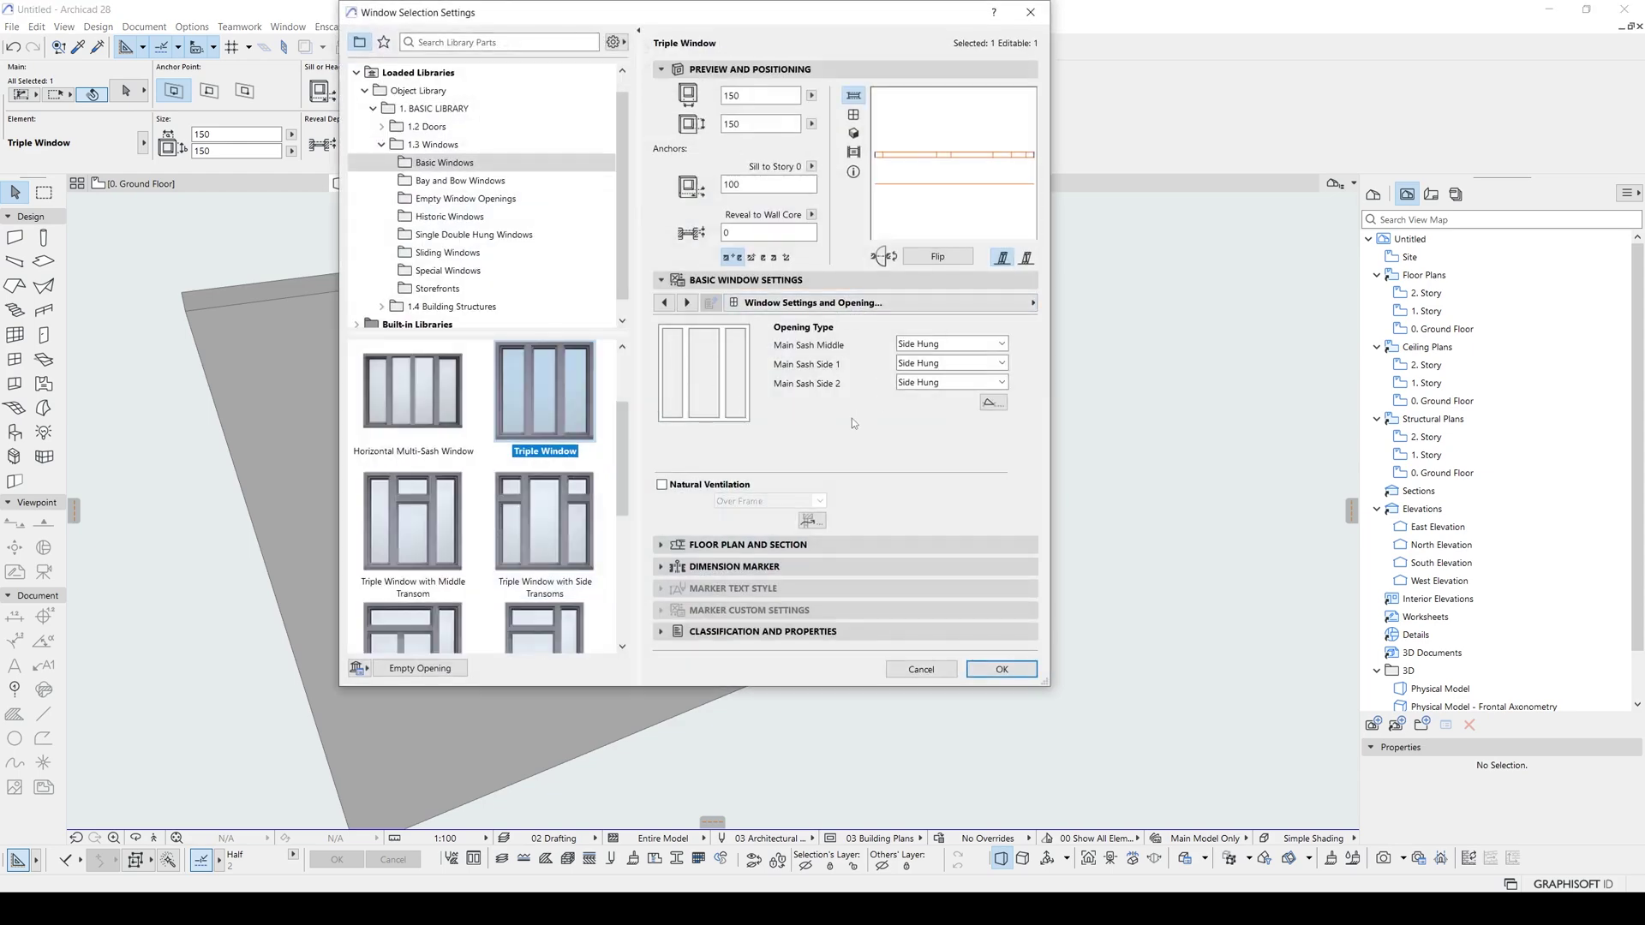
left_click(775, 304)
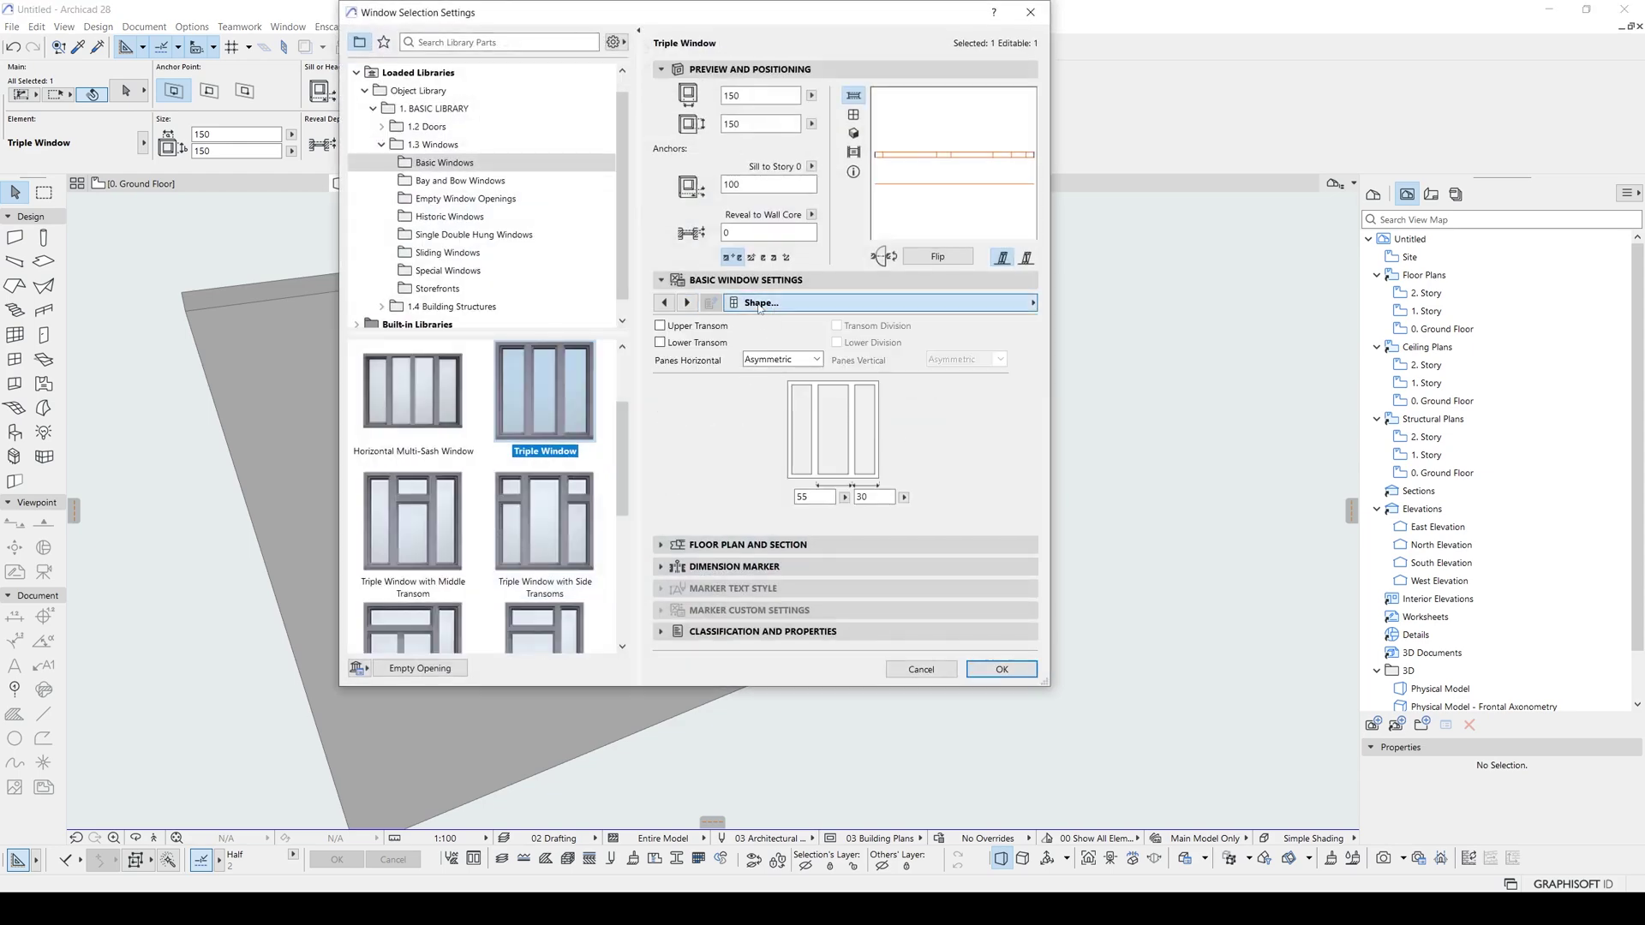
left_click(764, 360)
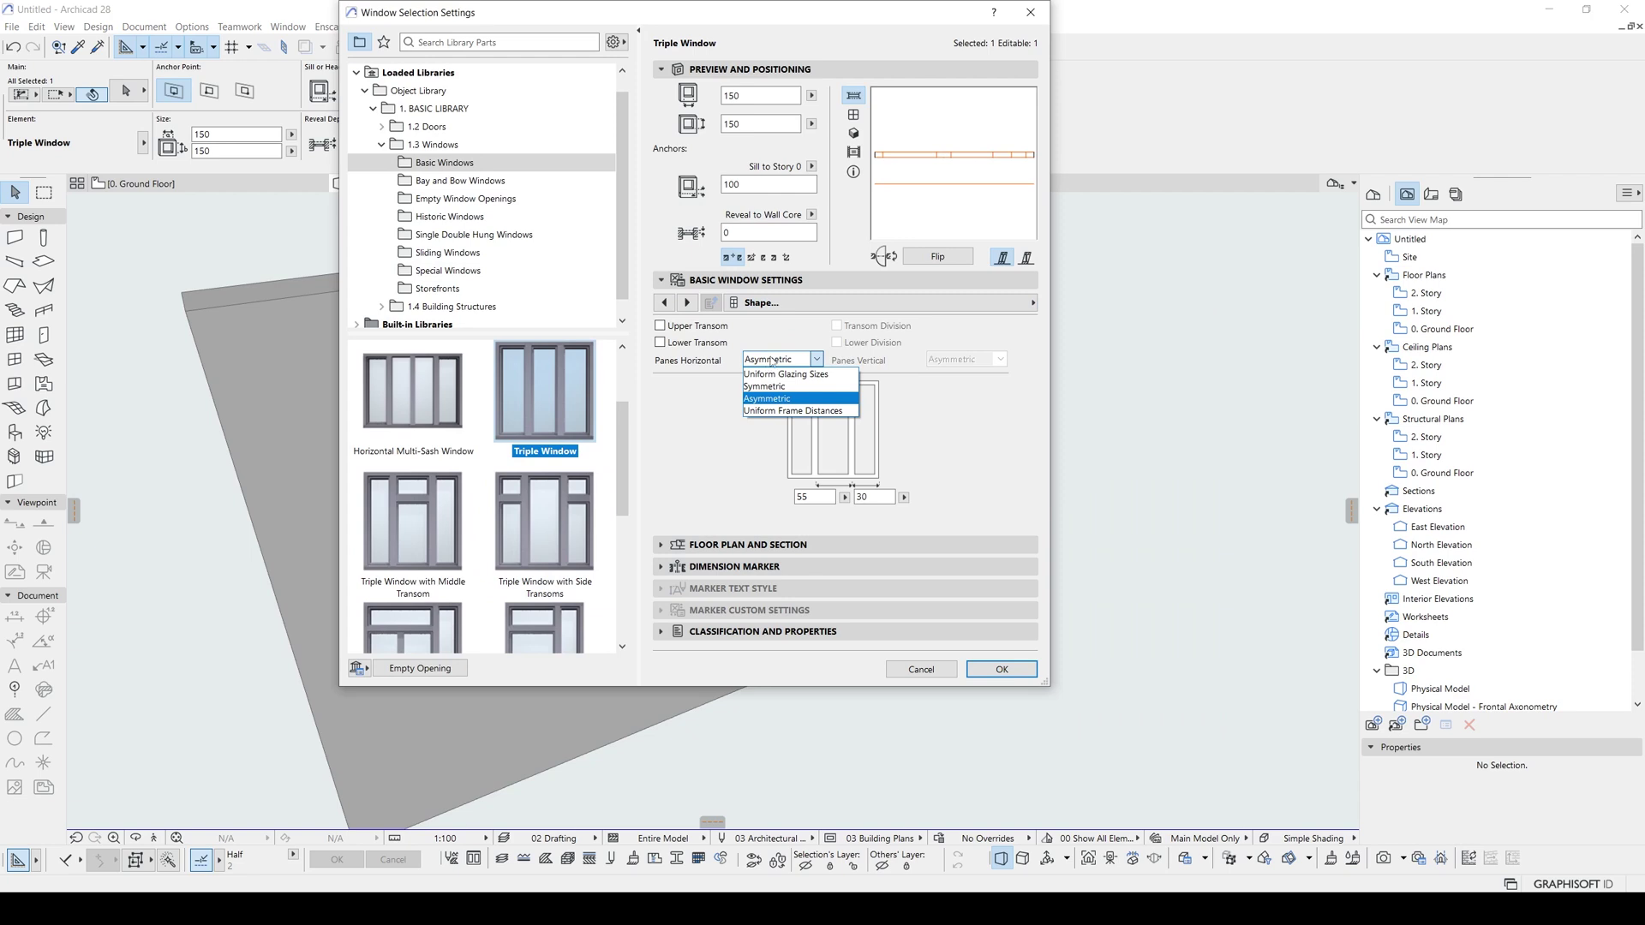
left_click(763, 387)
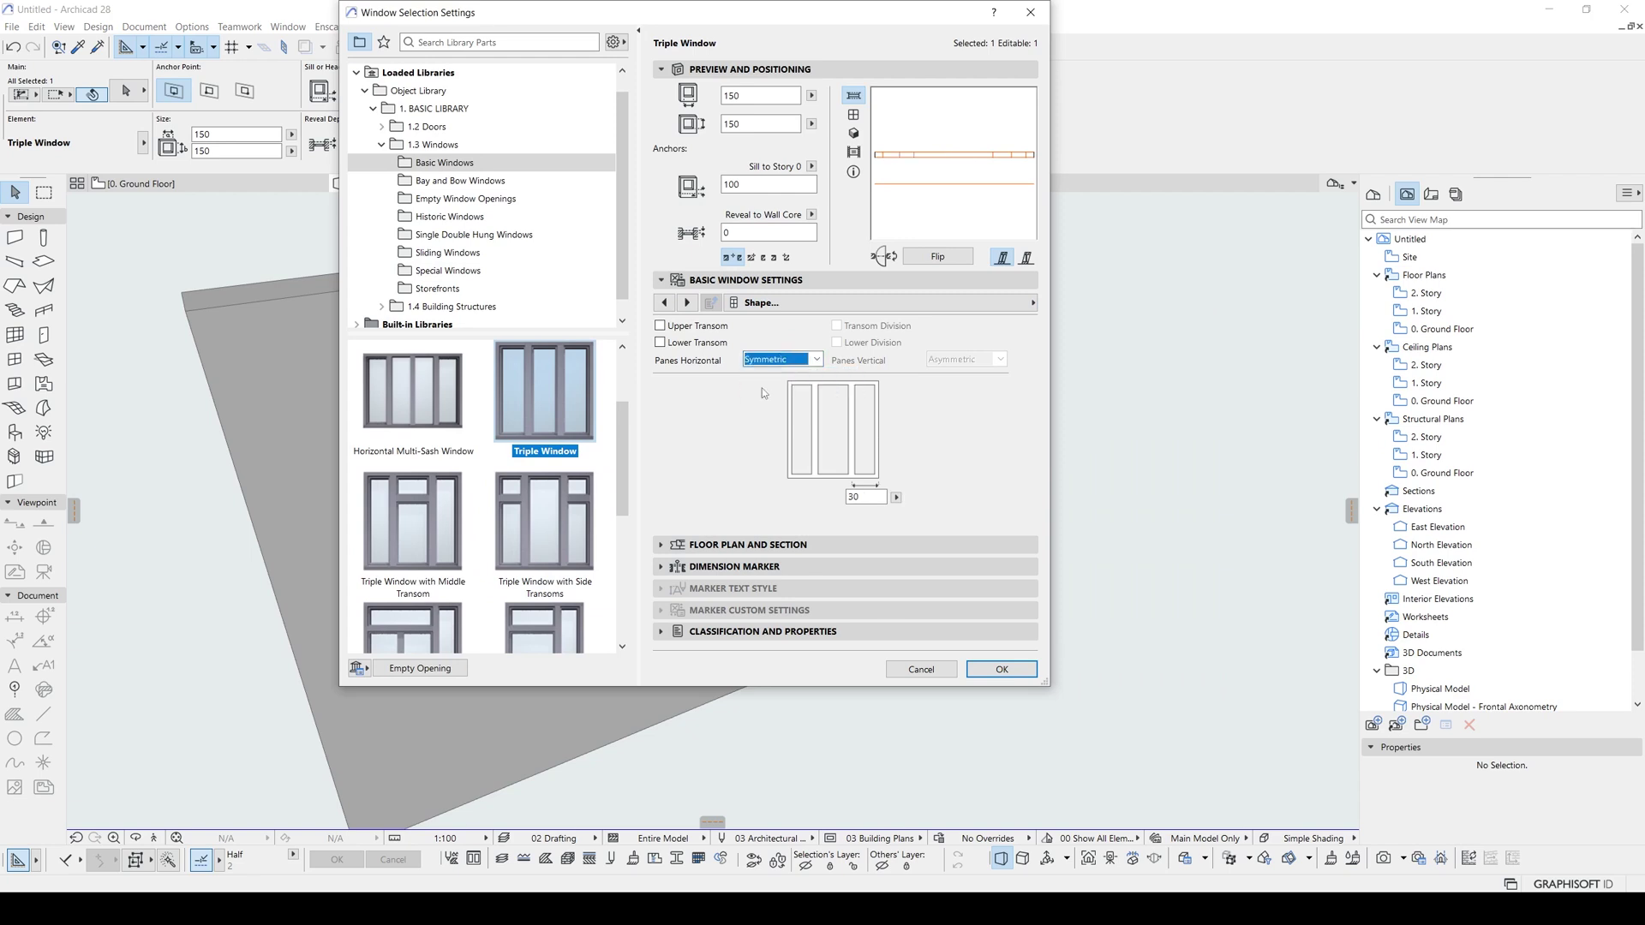
left_click(852, 133)
double_click(861, 497)
type("50")
key("Return")
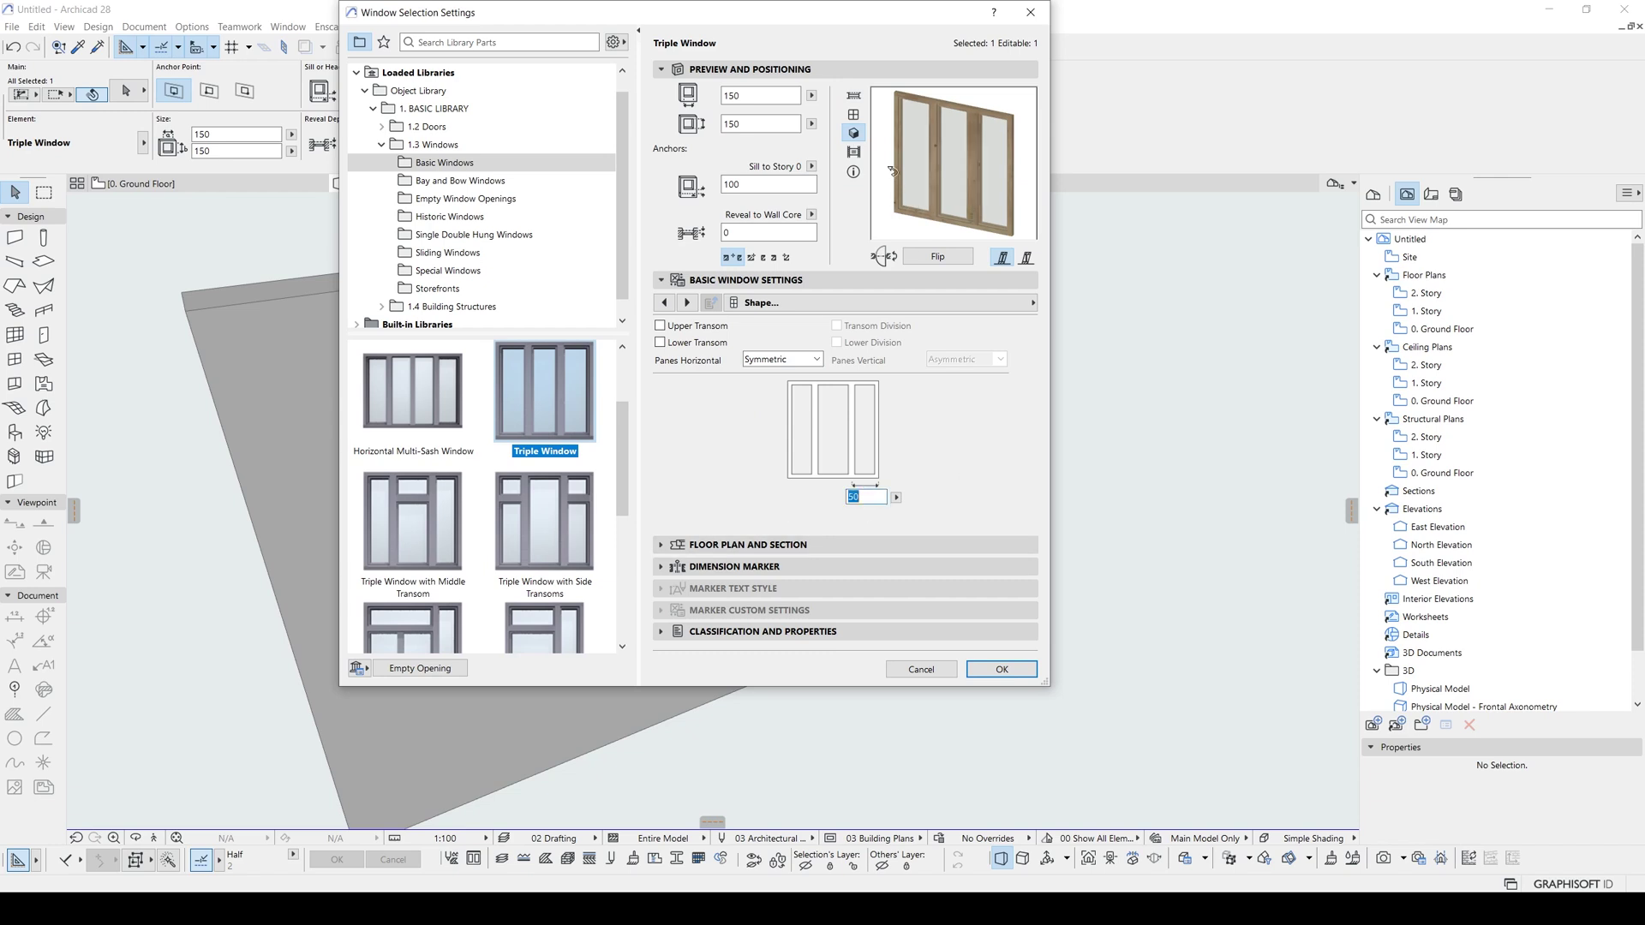
- Make the window surfaces uniform and set them to Paint - Dark Gray
left_click(686, 303)
left_click(985, 303)
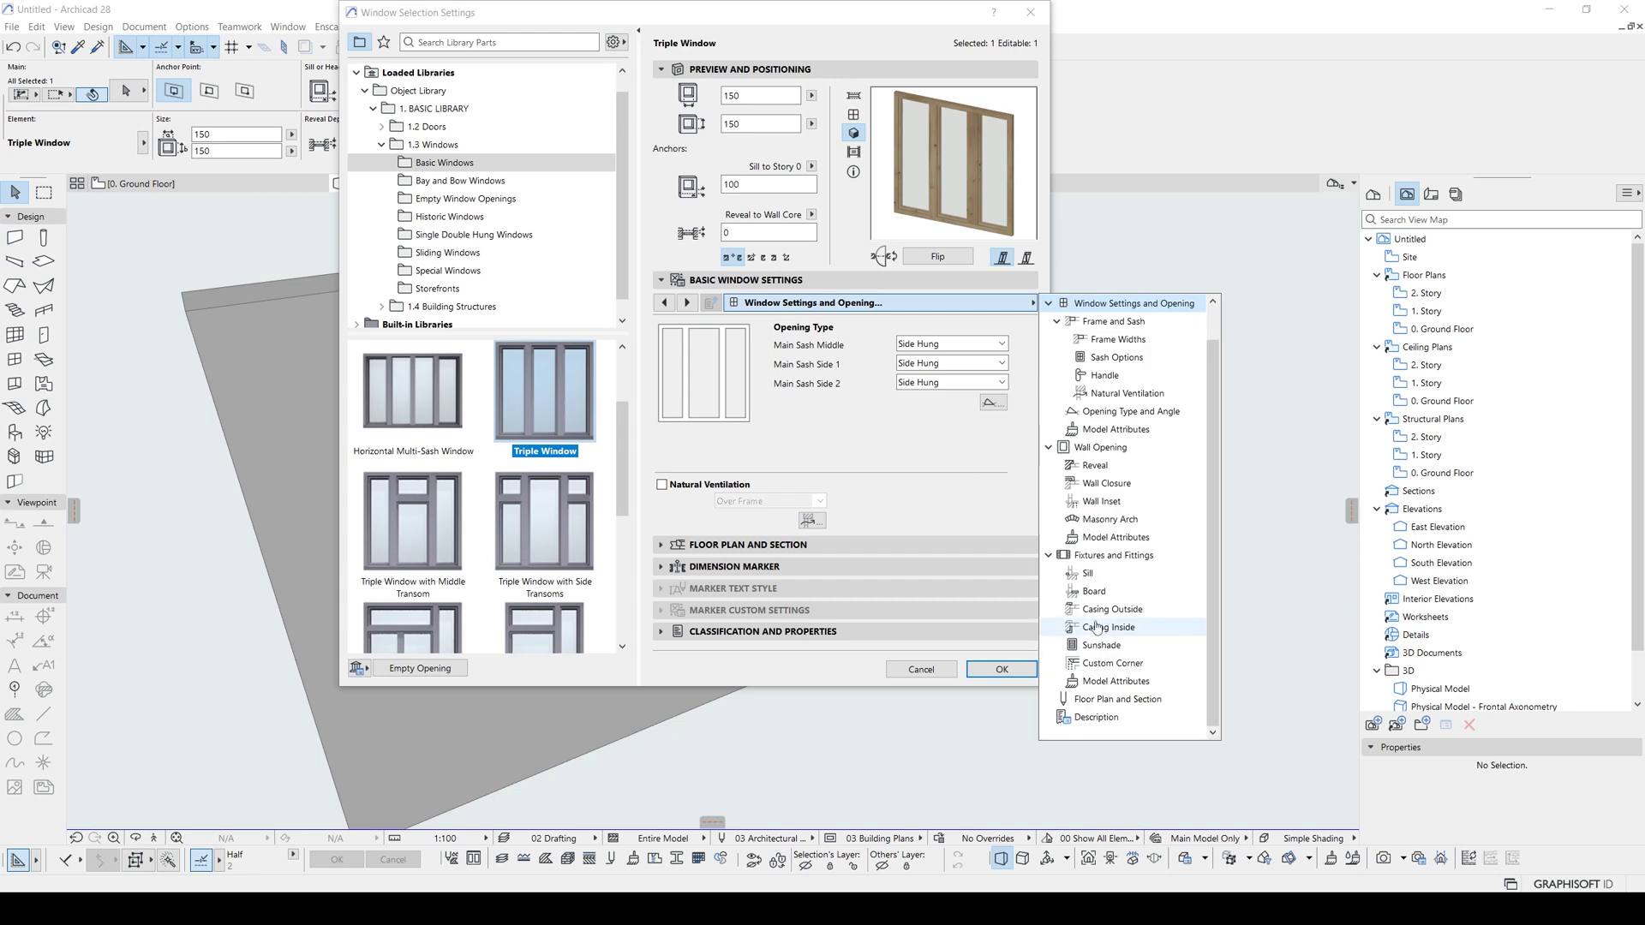
left_click(1117, 682)
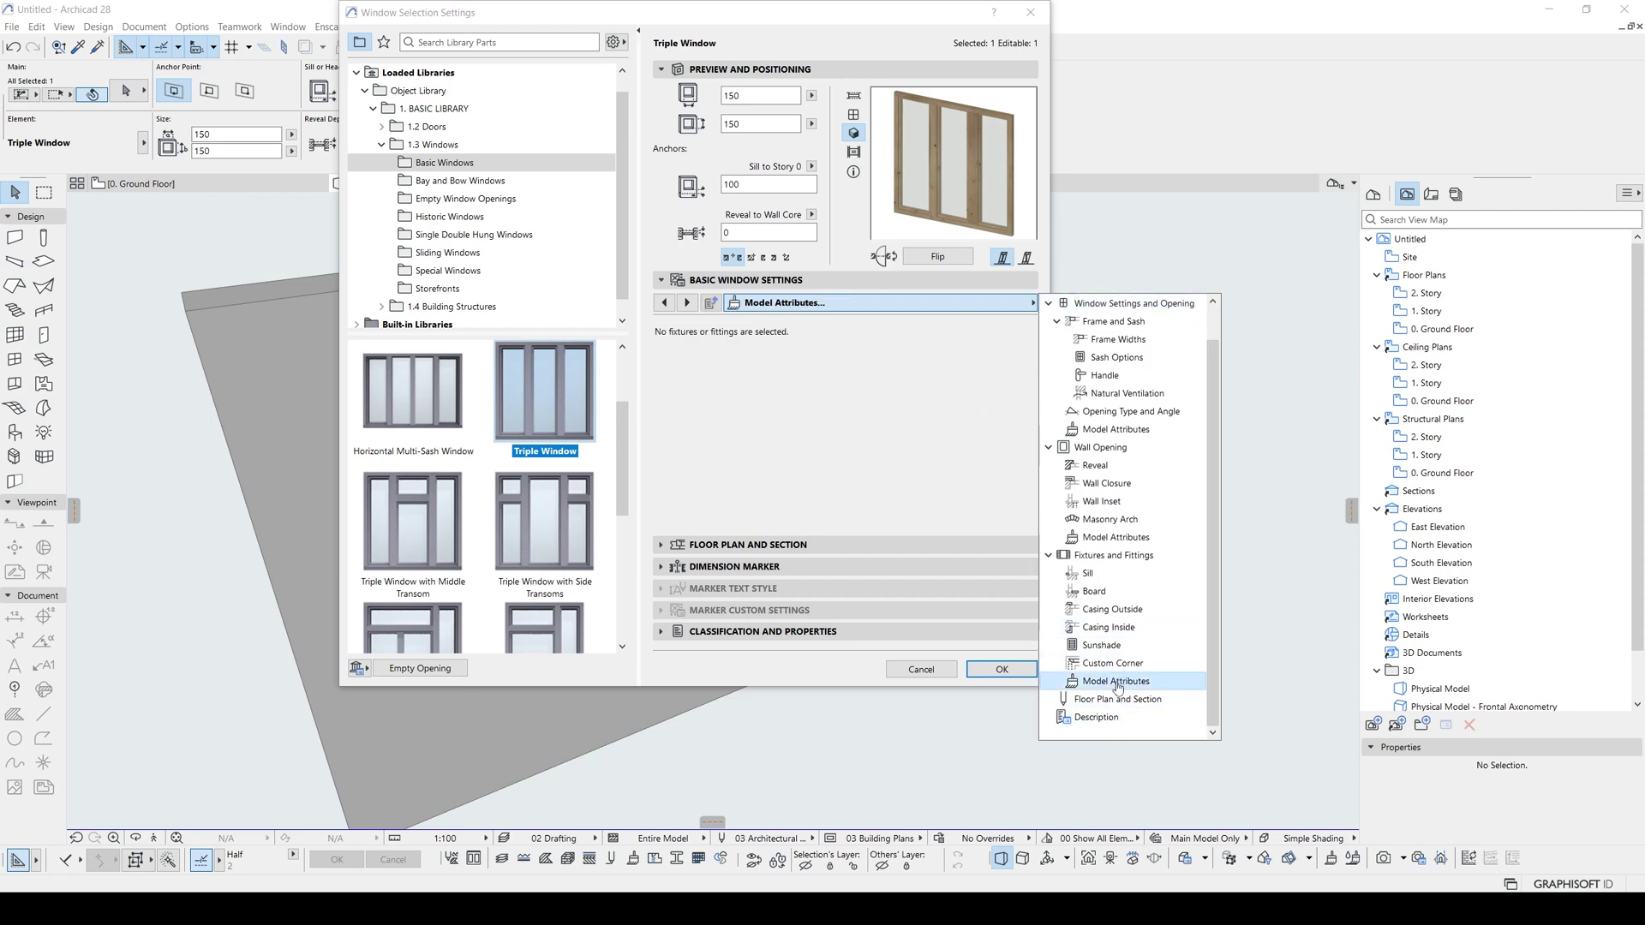
left_click(1111, 538)
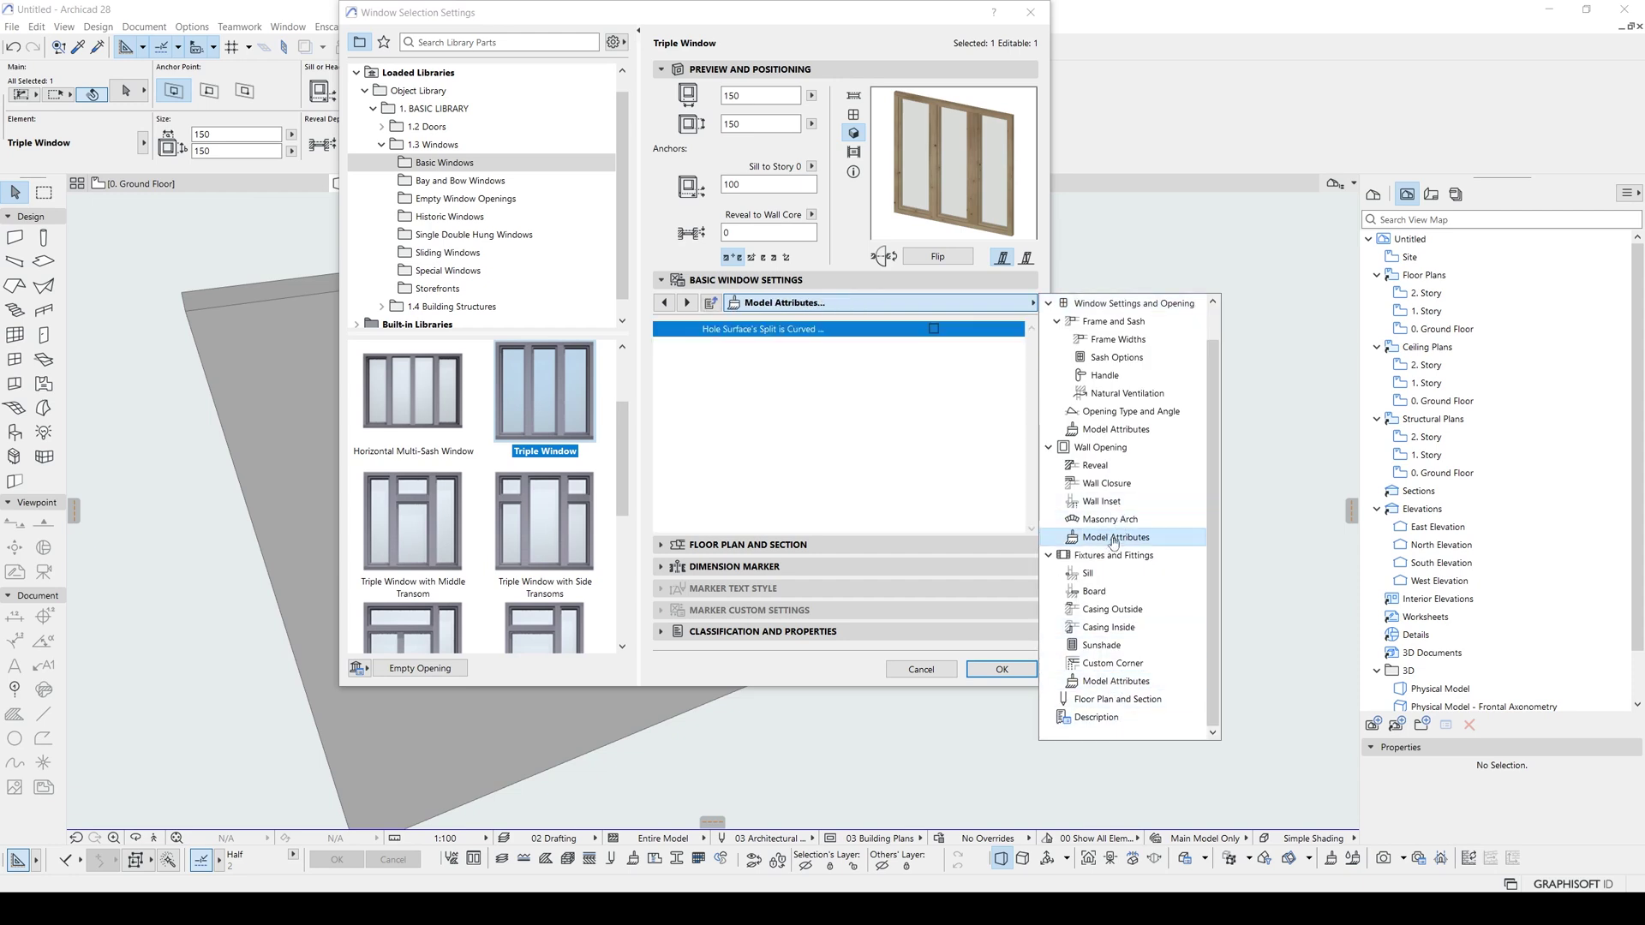
left_click(1115, 430)
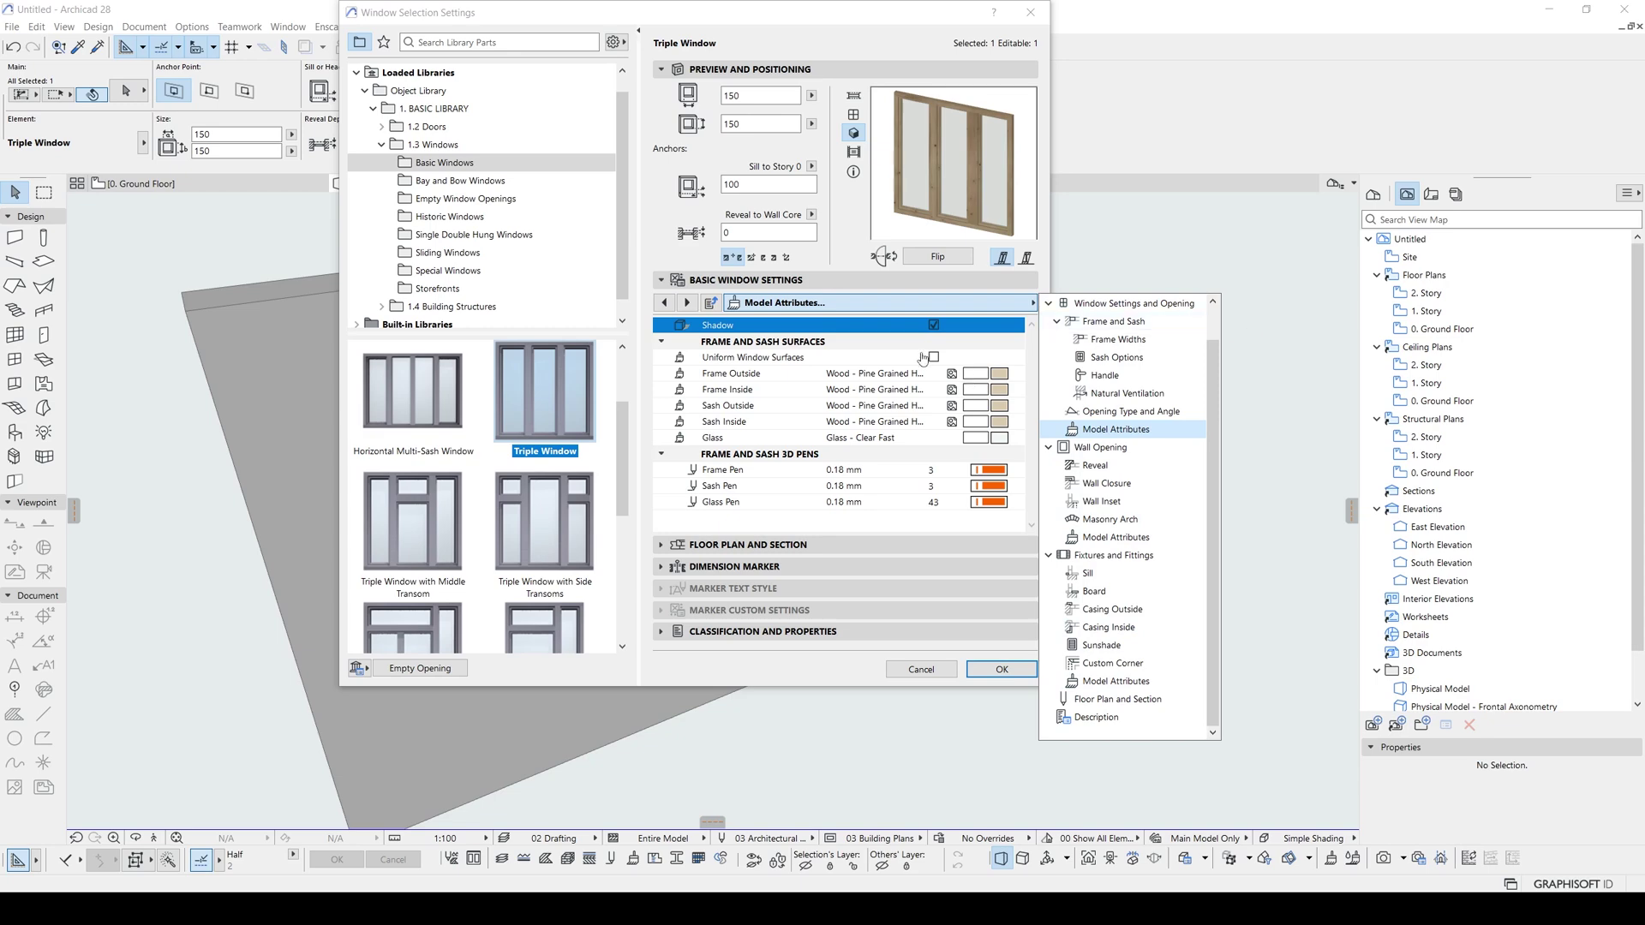
left_click(933, 358)
left_click(933, 358)
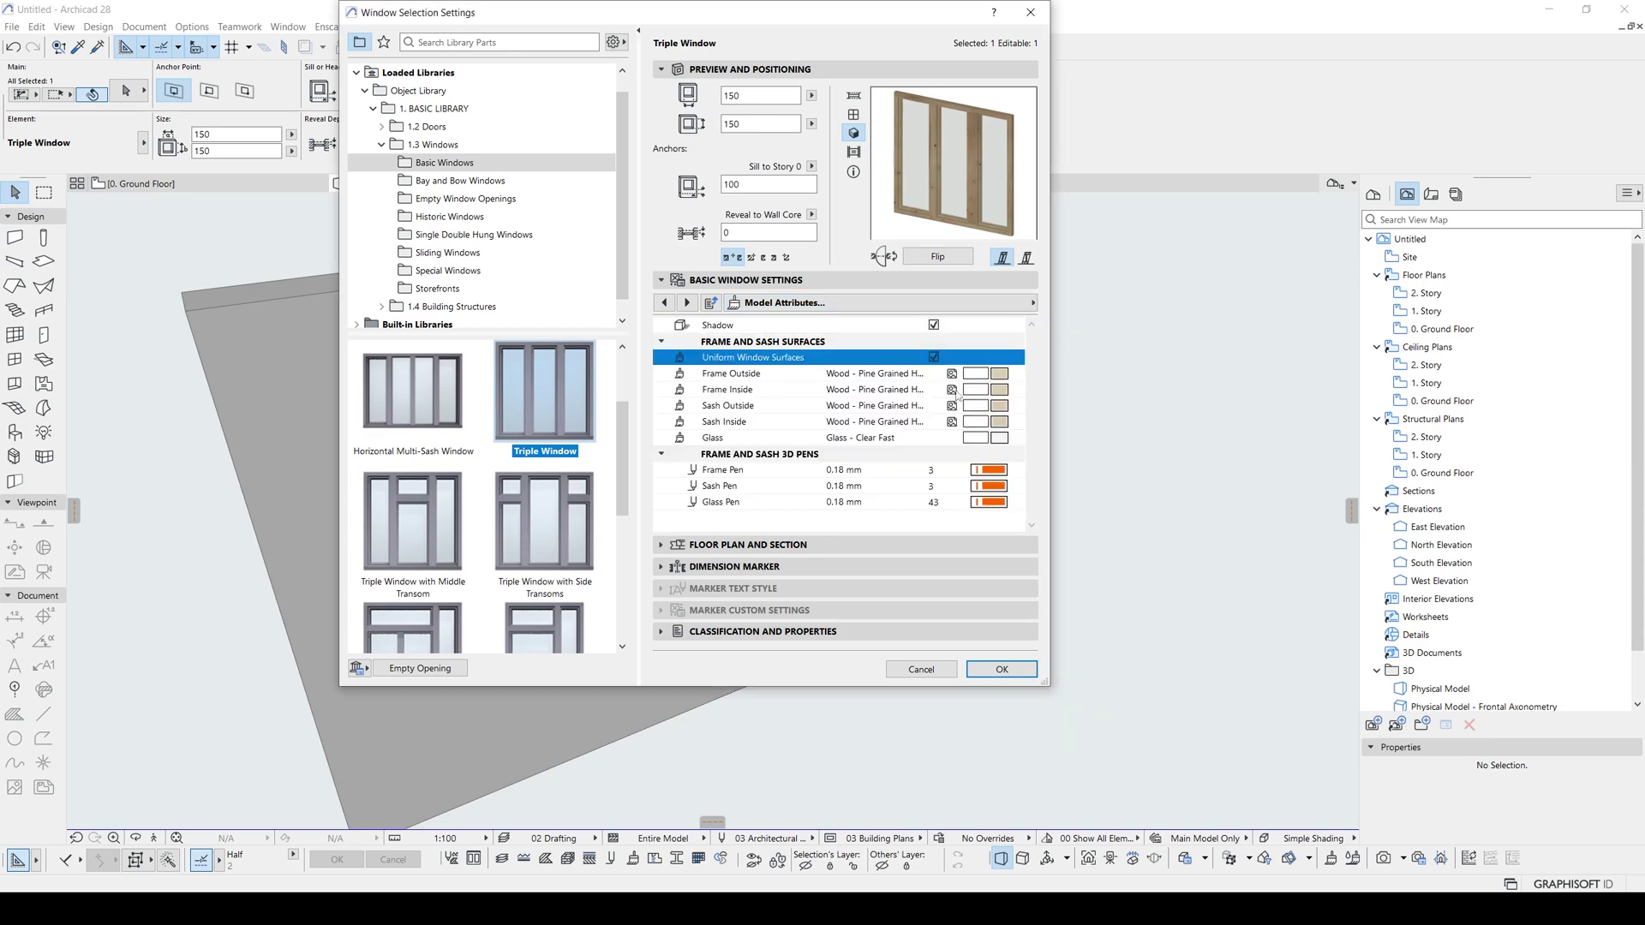
left_click(999, 373)
type("gra")
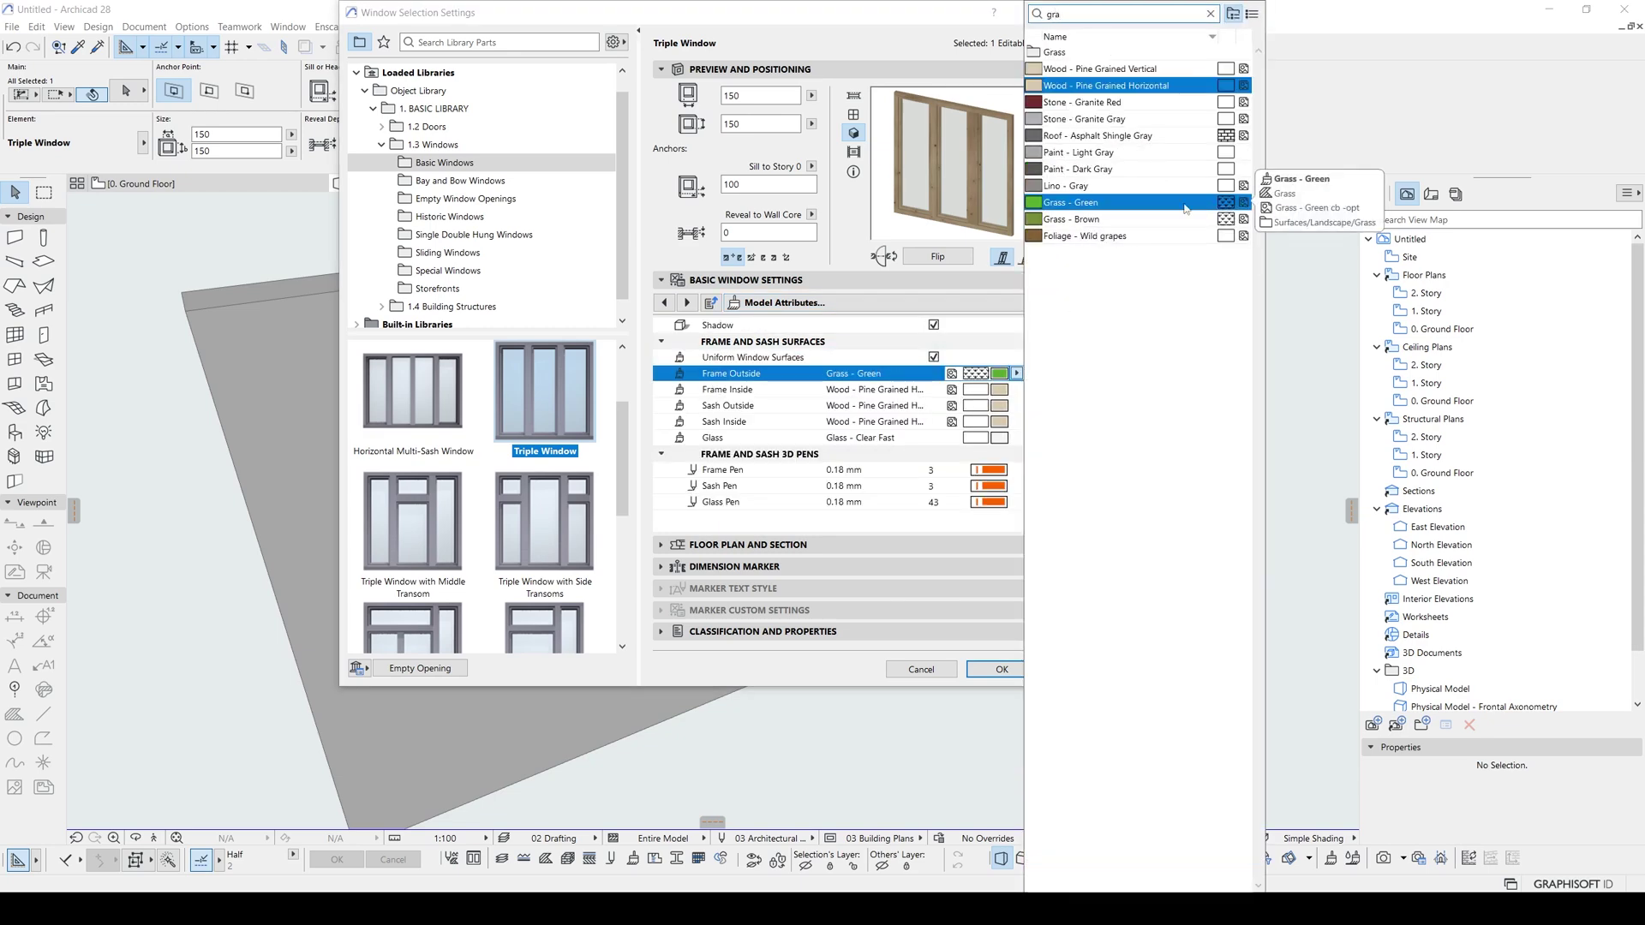
left_click(1072, 202)
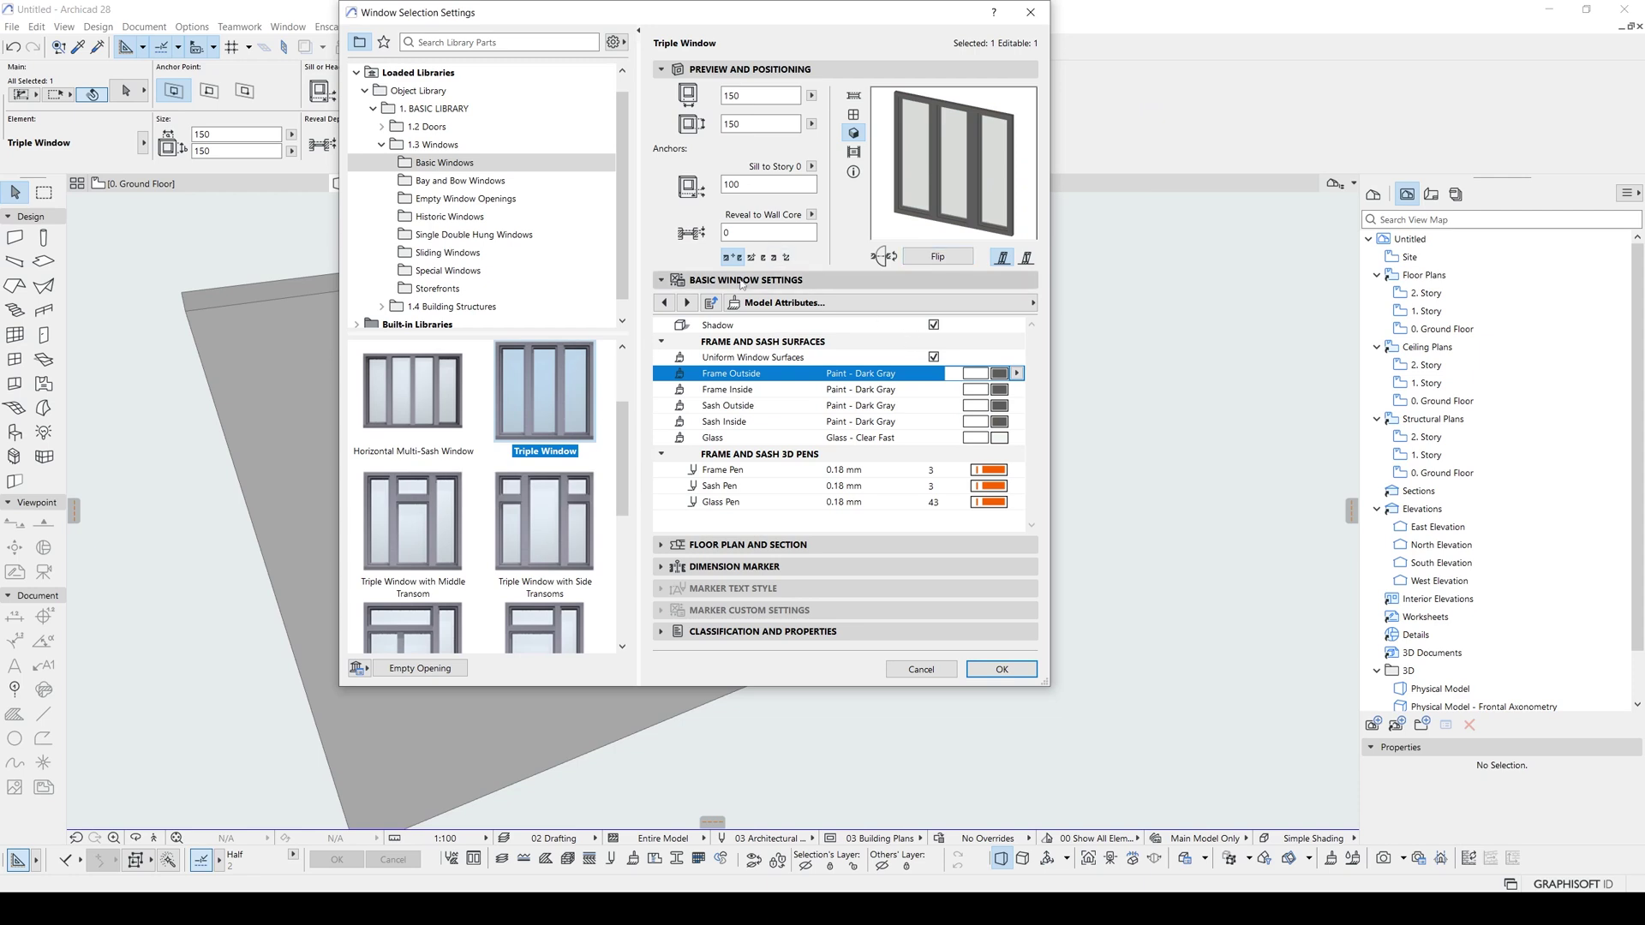
- Make all frame widths uniform at 5 and confirm the window settings
left_click(664, 302)
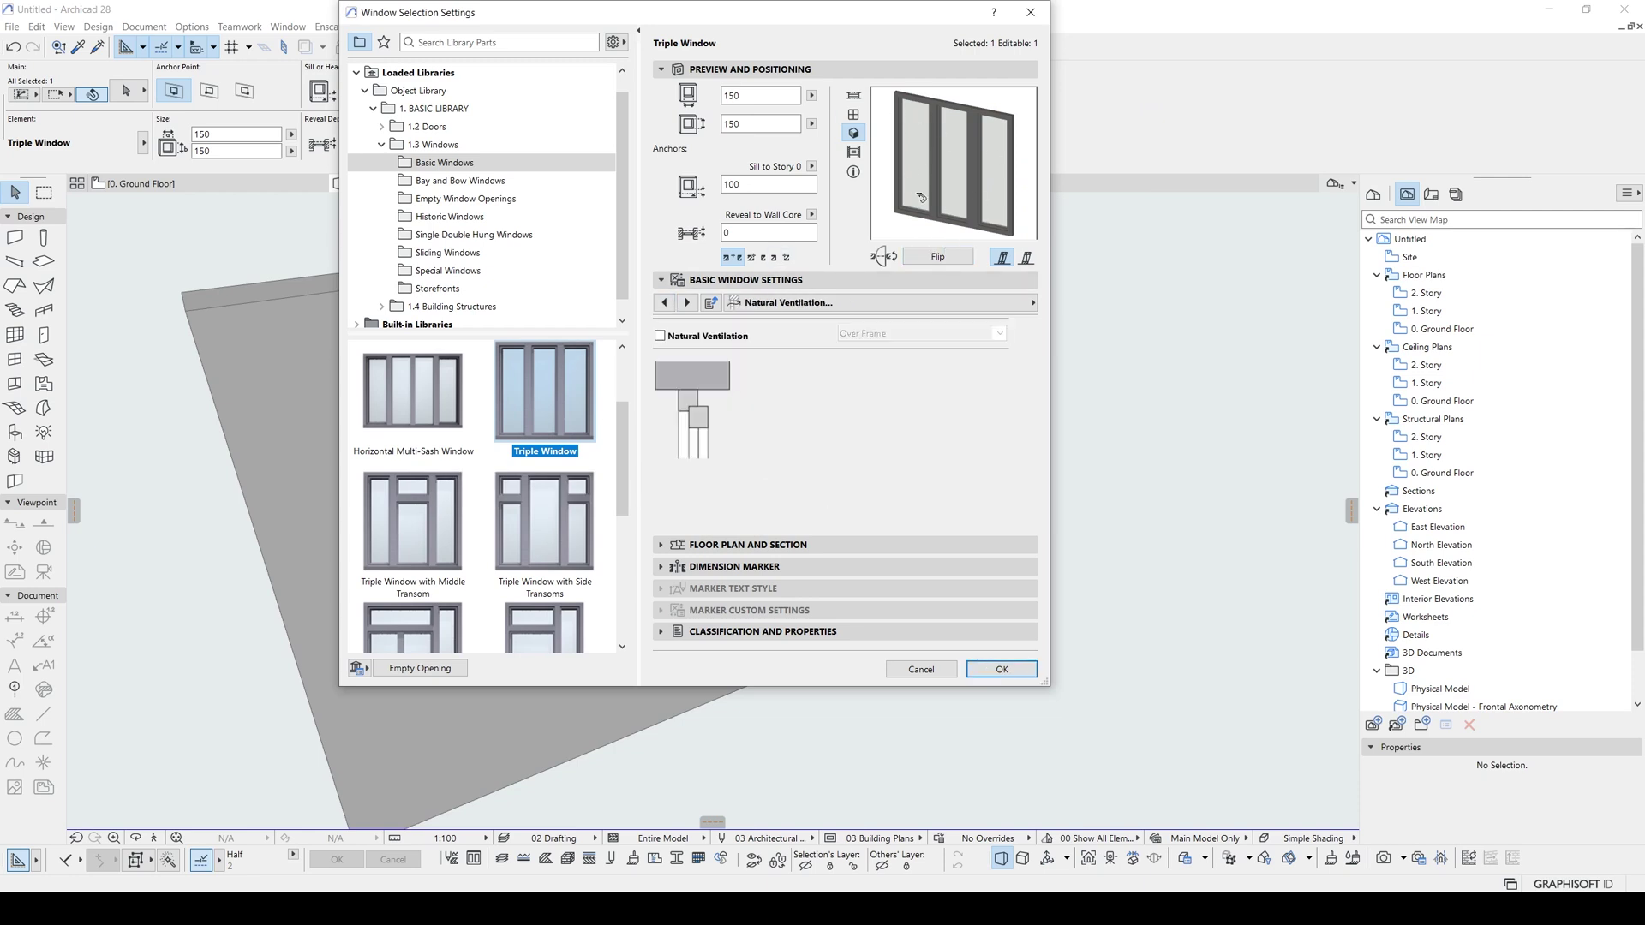
left_click(663, 302)
left_click(663, 302)
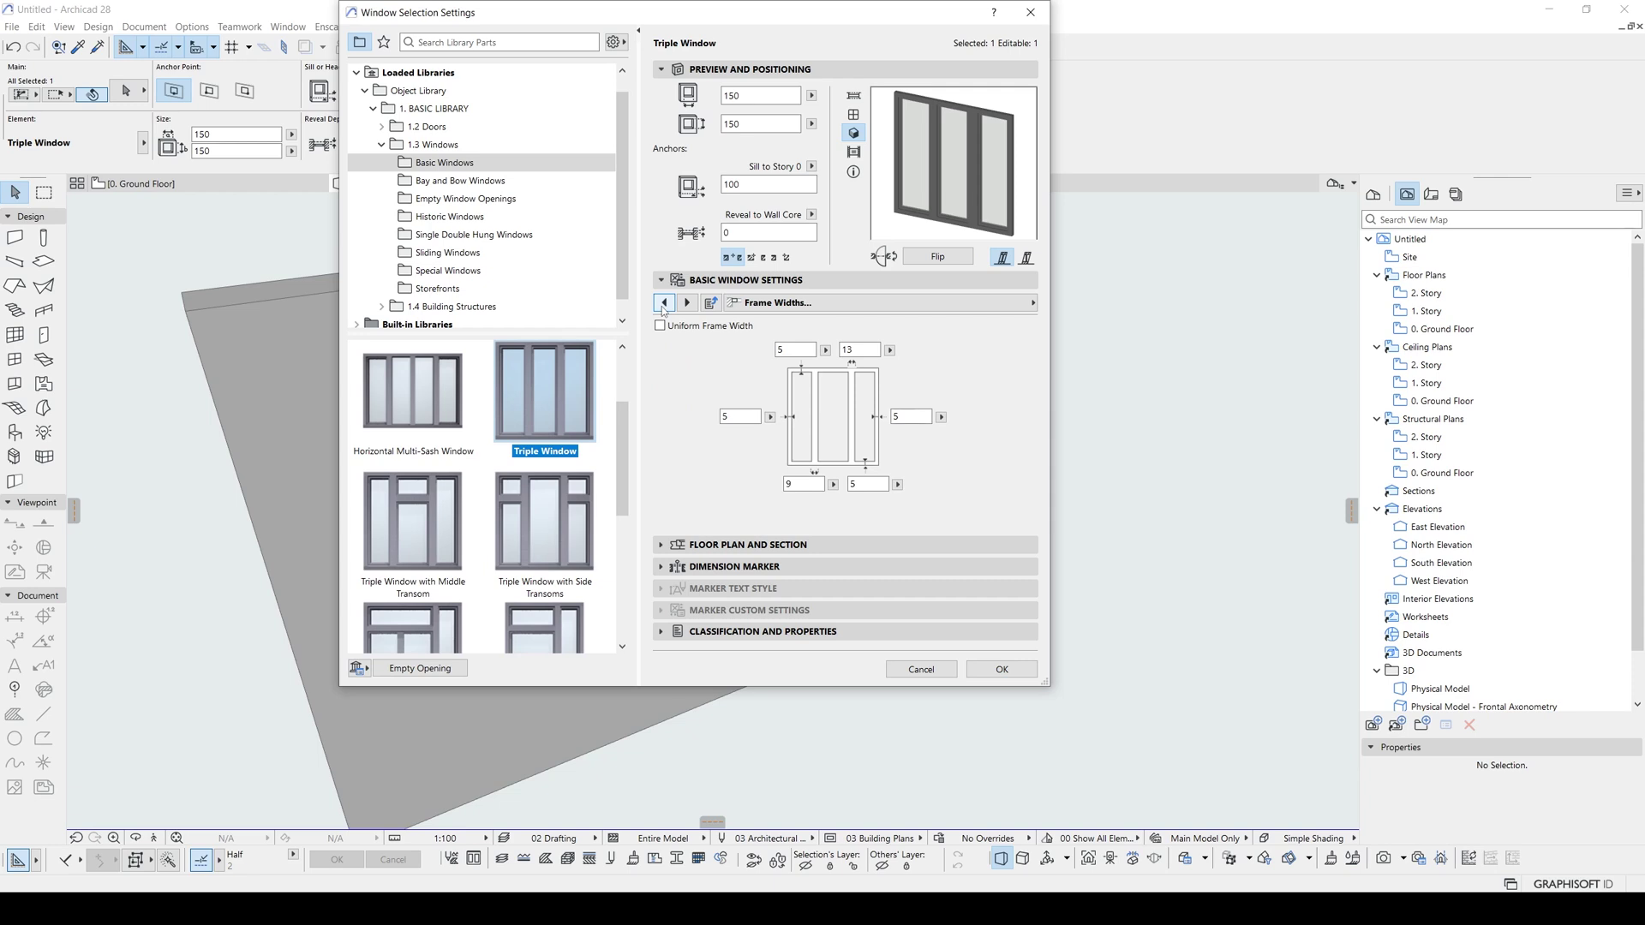
double_click(846, 349)
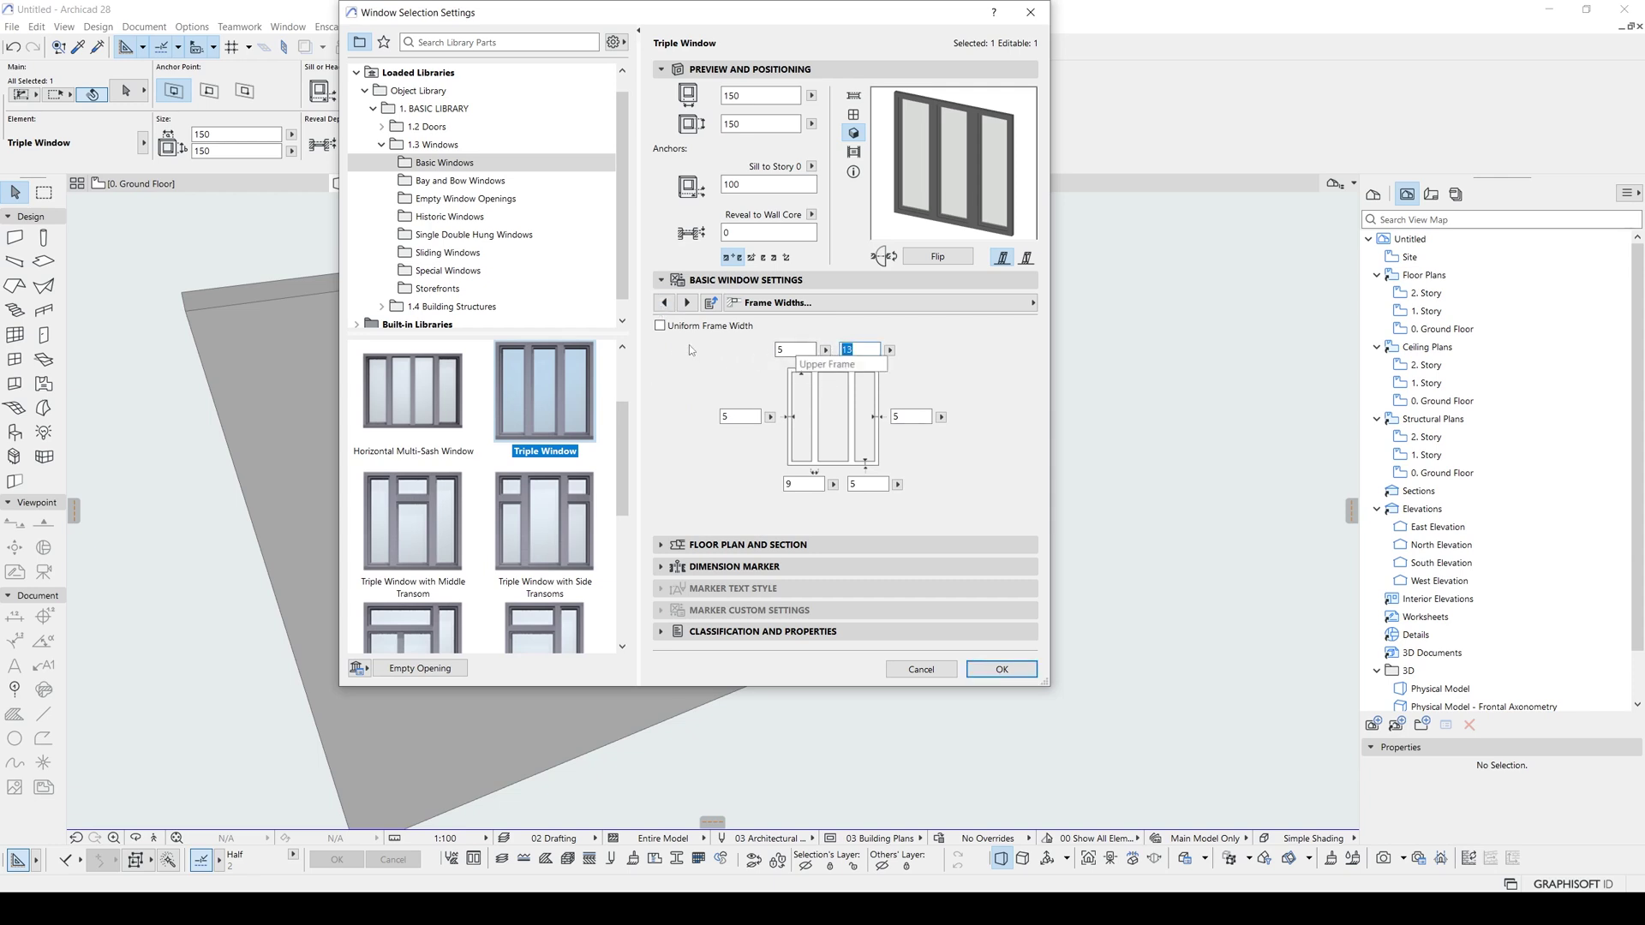
left_click(661, 326)
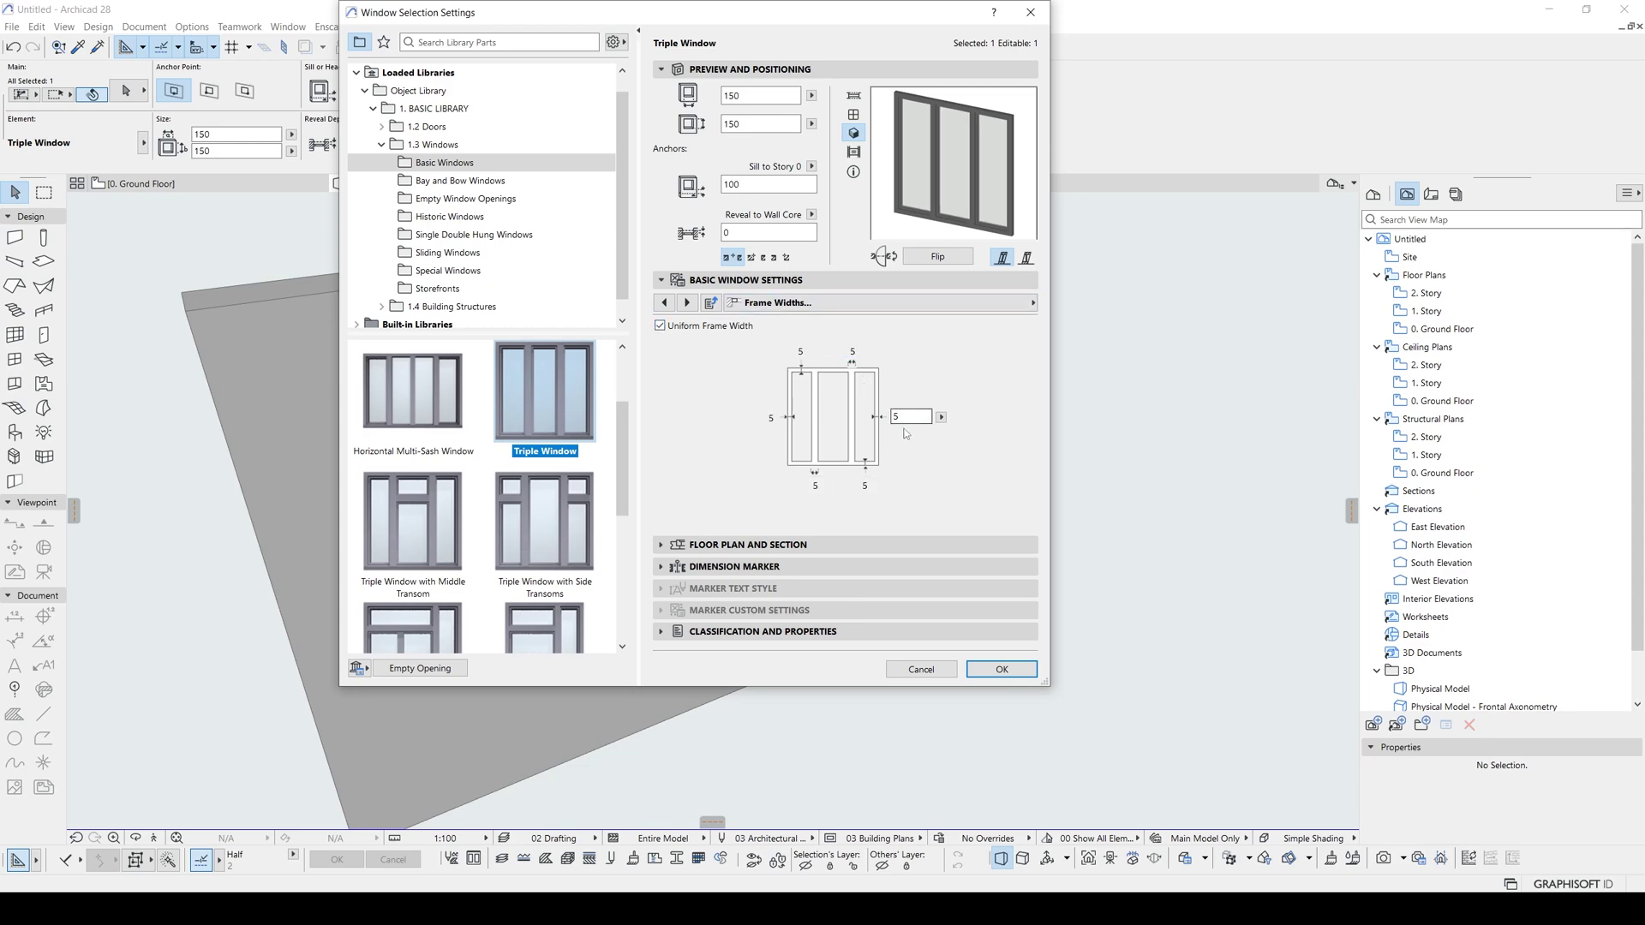
left_click(1002, 669)
- Set the placed triple window's reveal depth to 20 in the Info Box
key("Escape")
left_click(758, 483)
key("Tab")
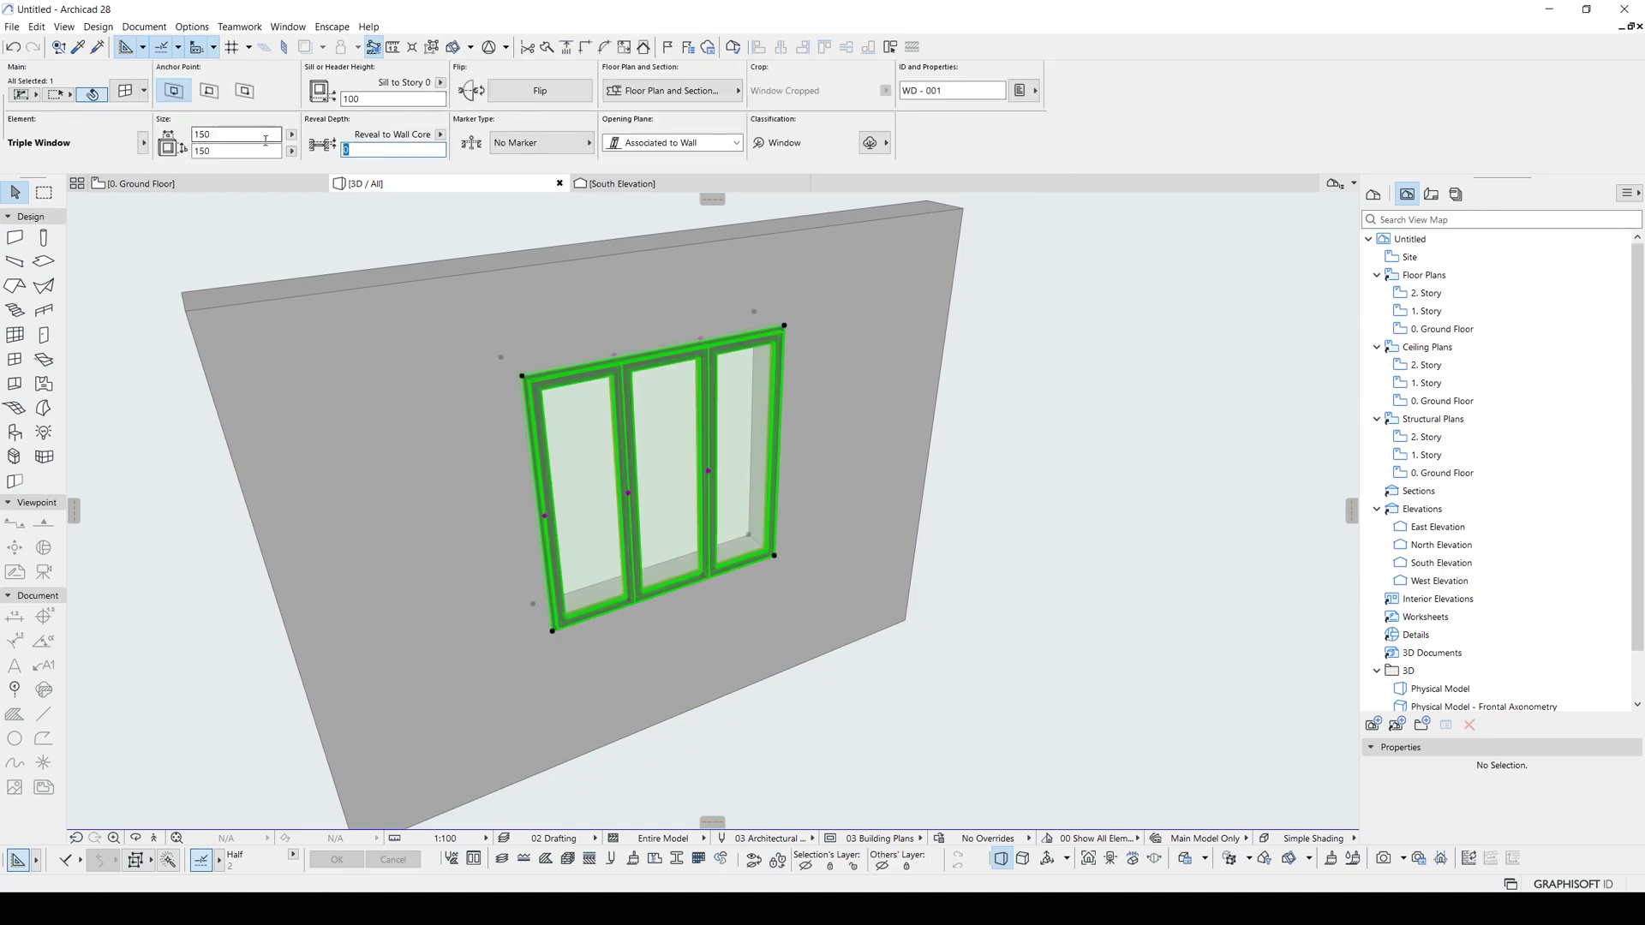
type("0")
key("Return")
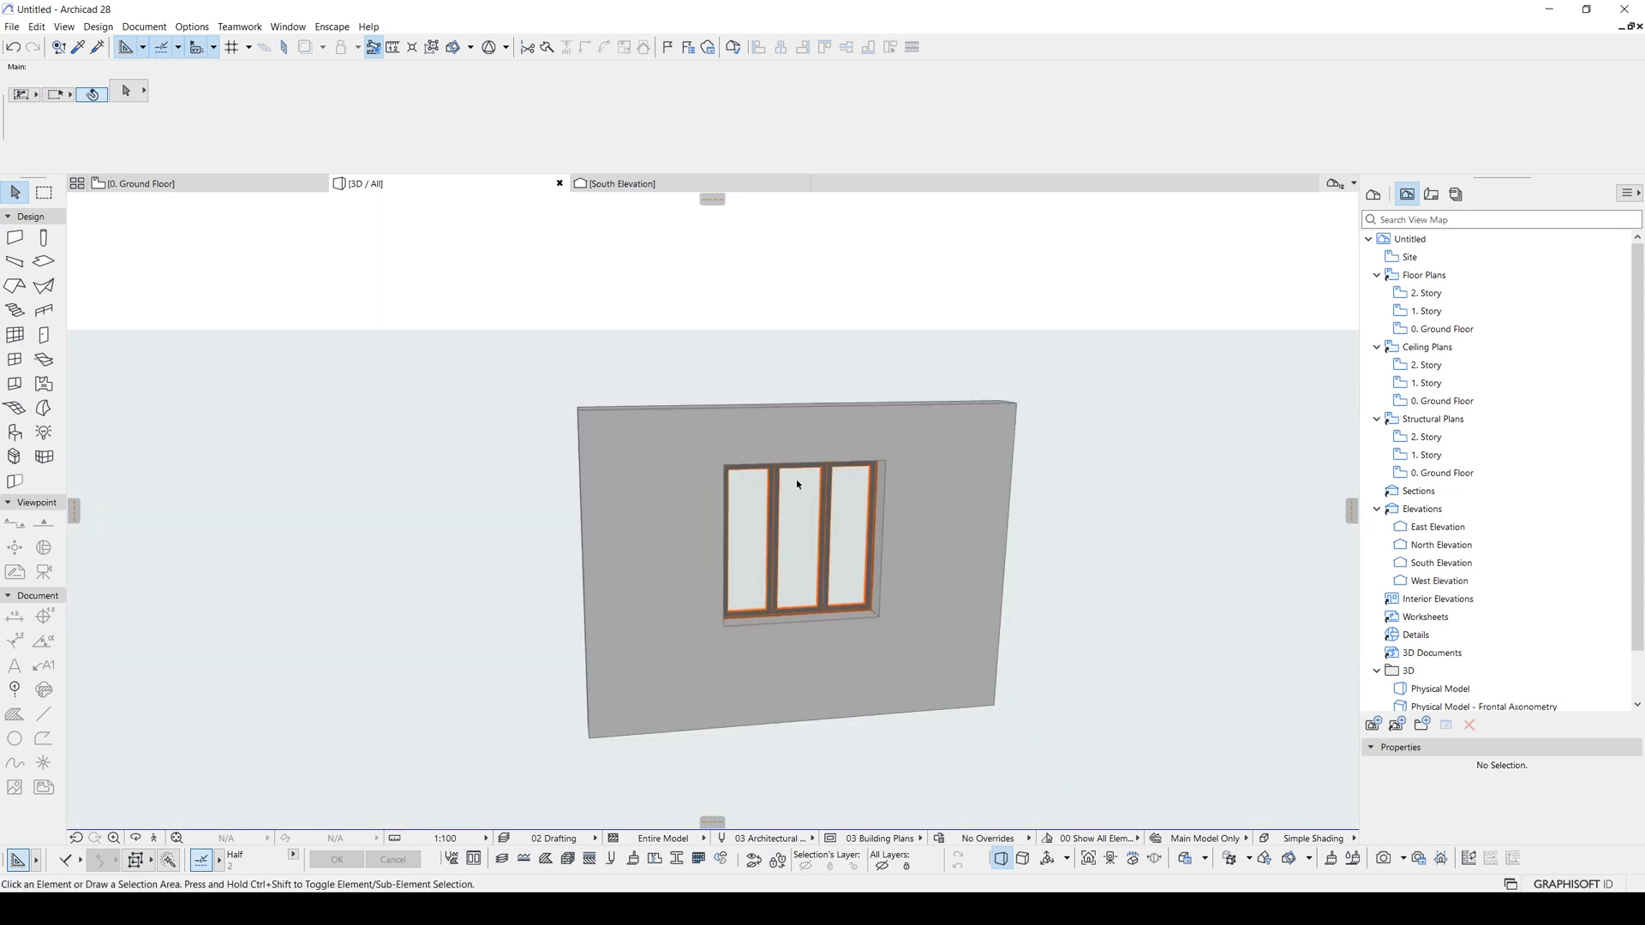
middle_click_drag(795, 480, 747, 462, "shift")
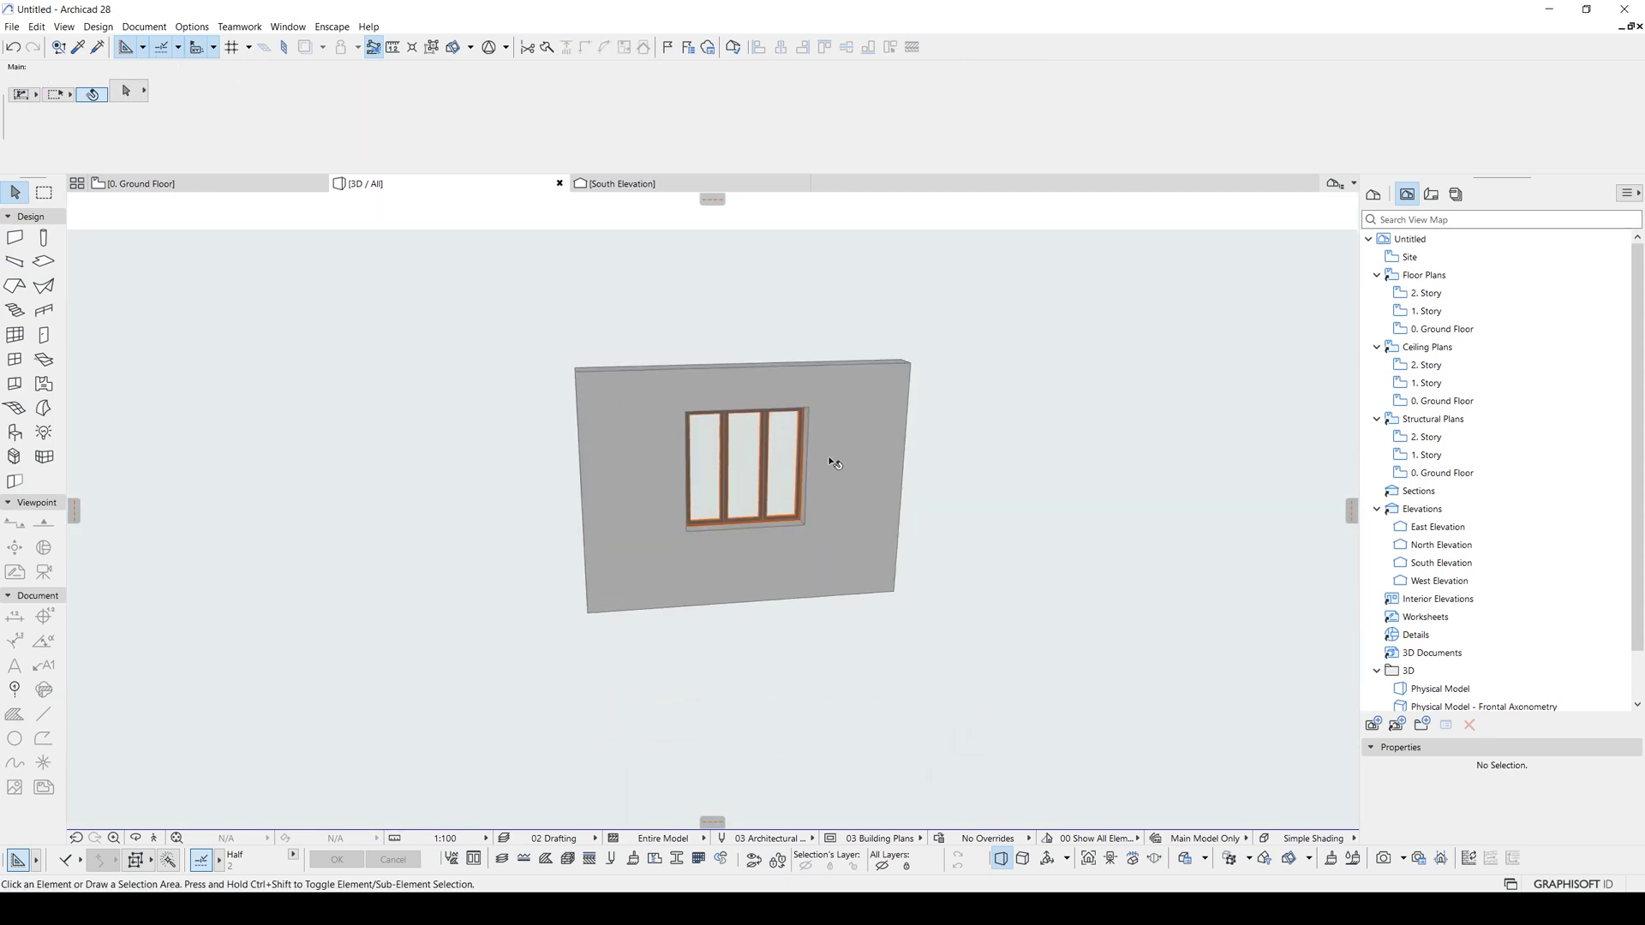
- Draw a 30-thick Concrete - Structural slab along the wall, 150 deep, on the Ground Floor
middle_click_drag(835, 317, 780, 463, "shift")
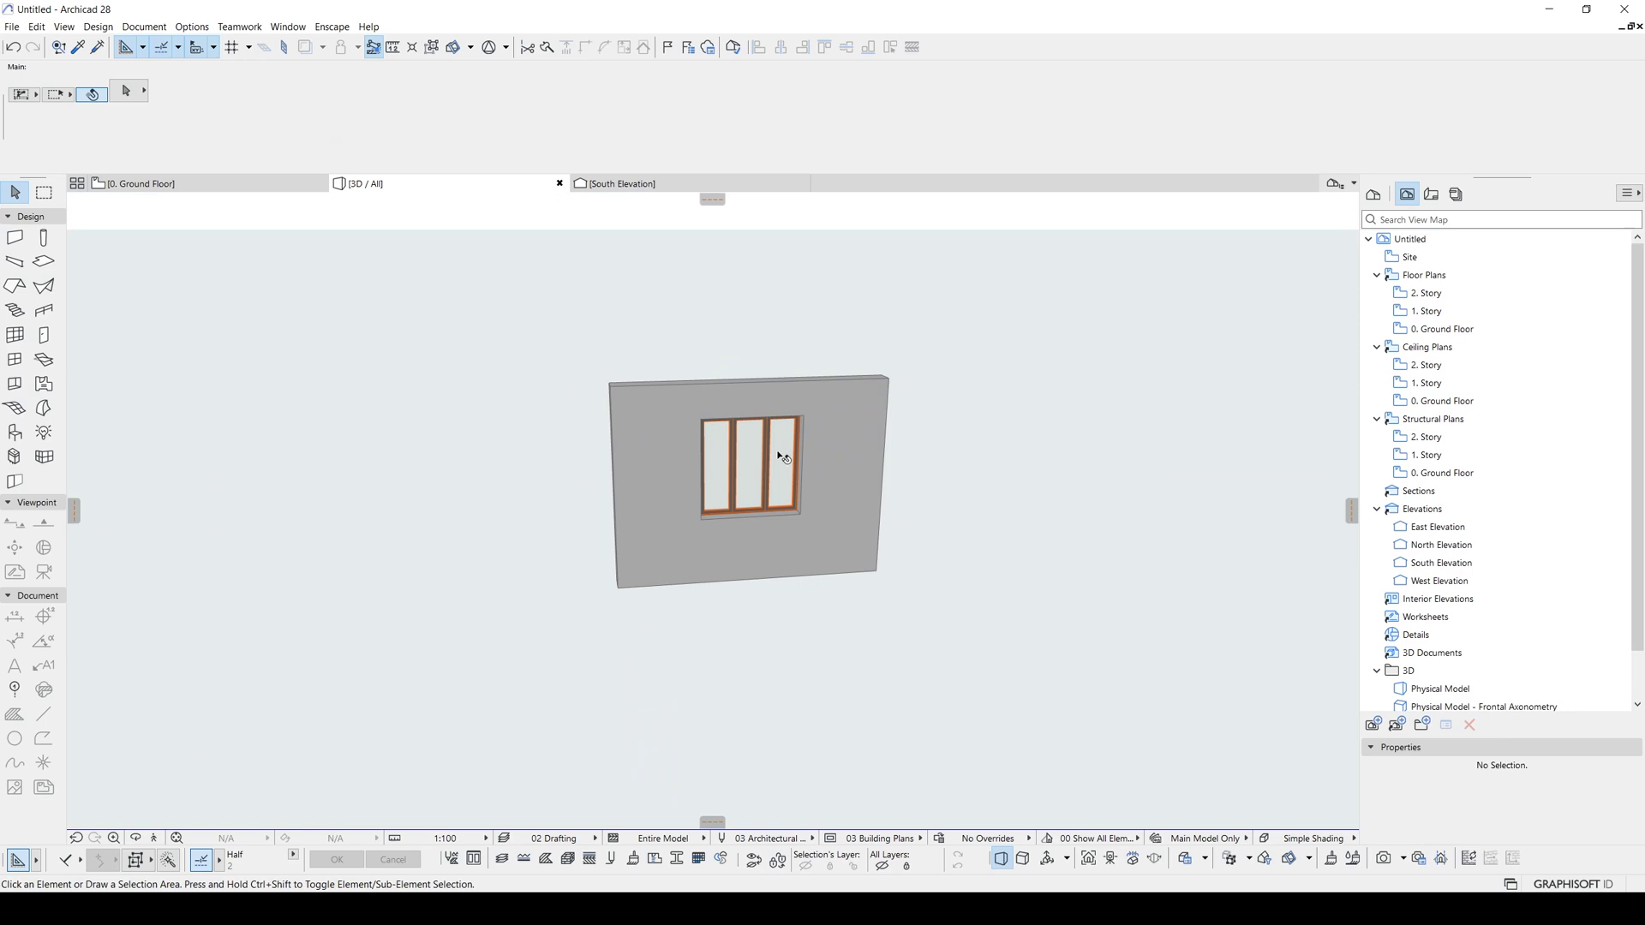
key("F2")
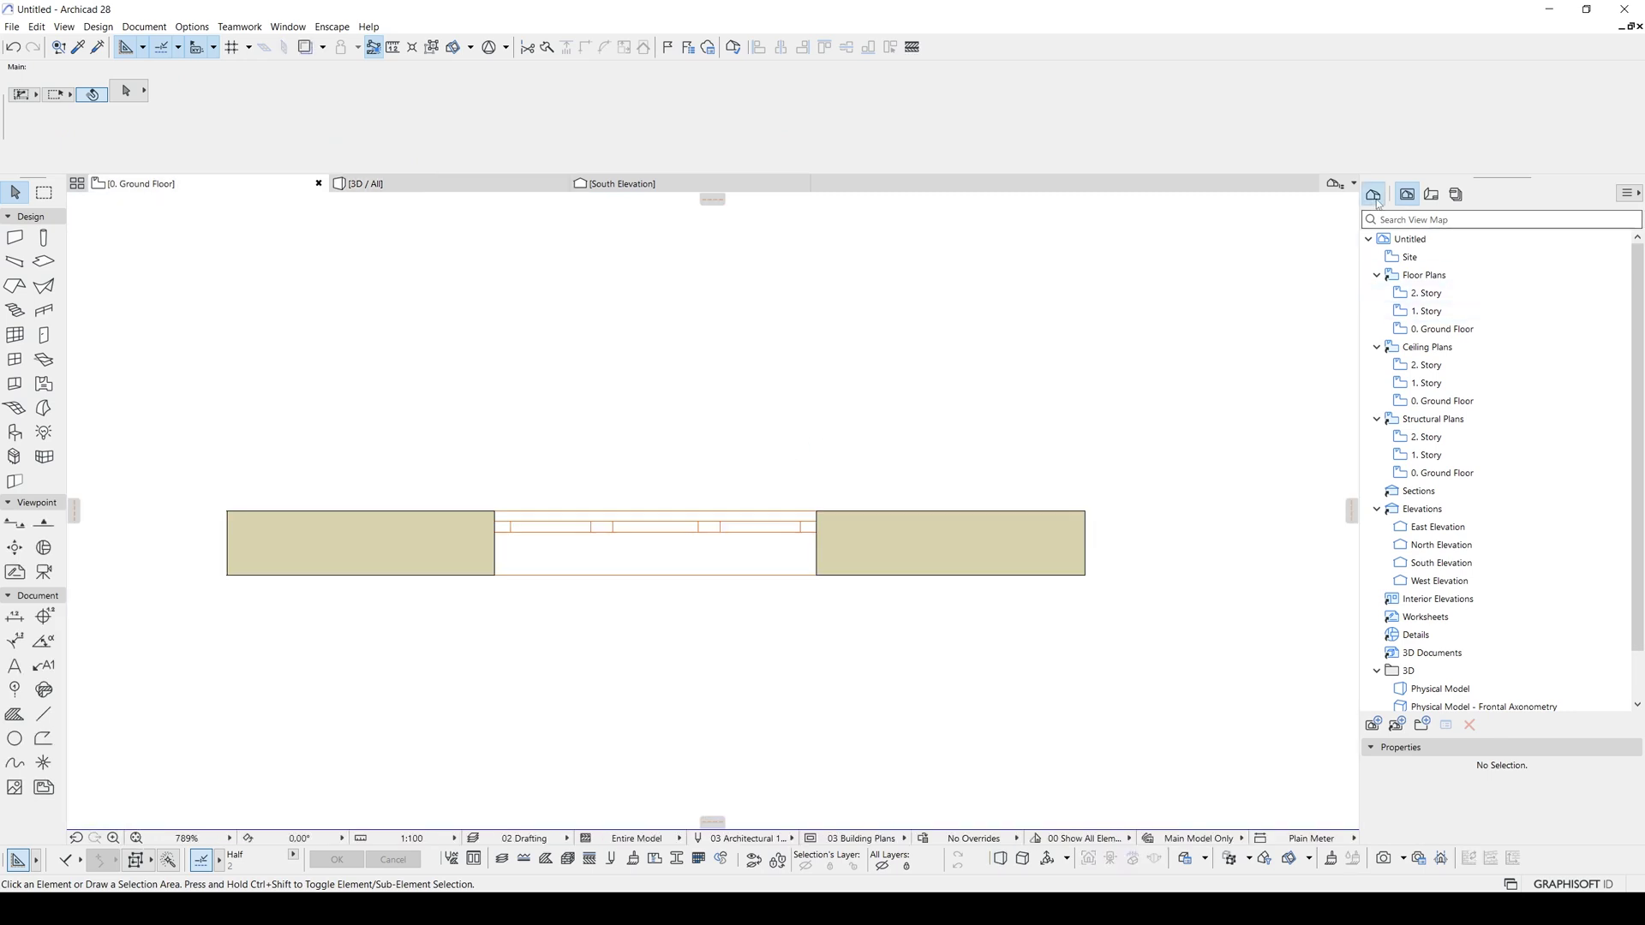
left_click(1373, 194)
scroll(942, 398, "down", 5)
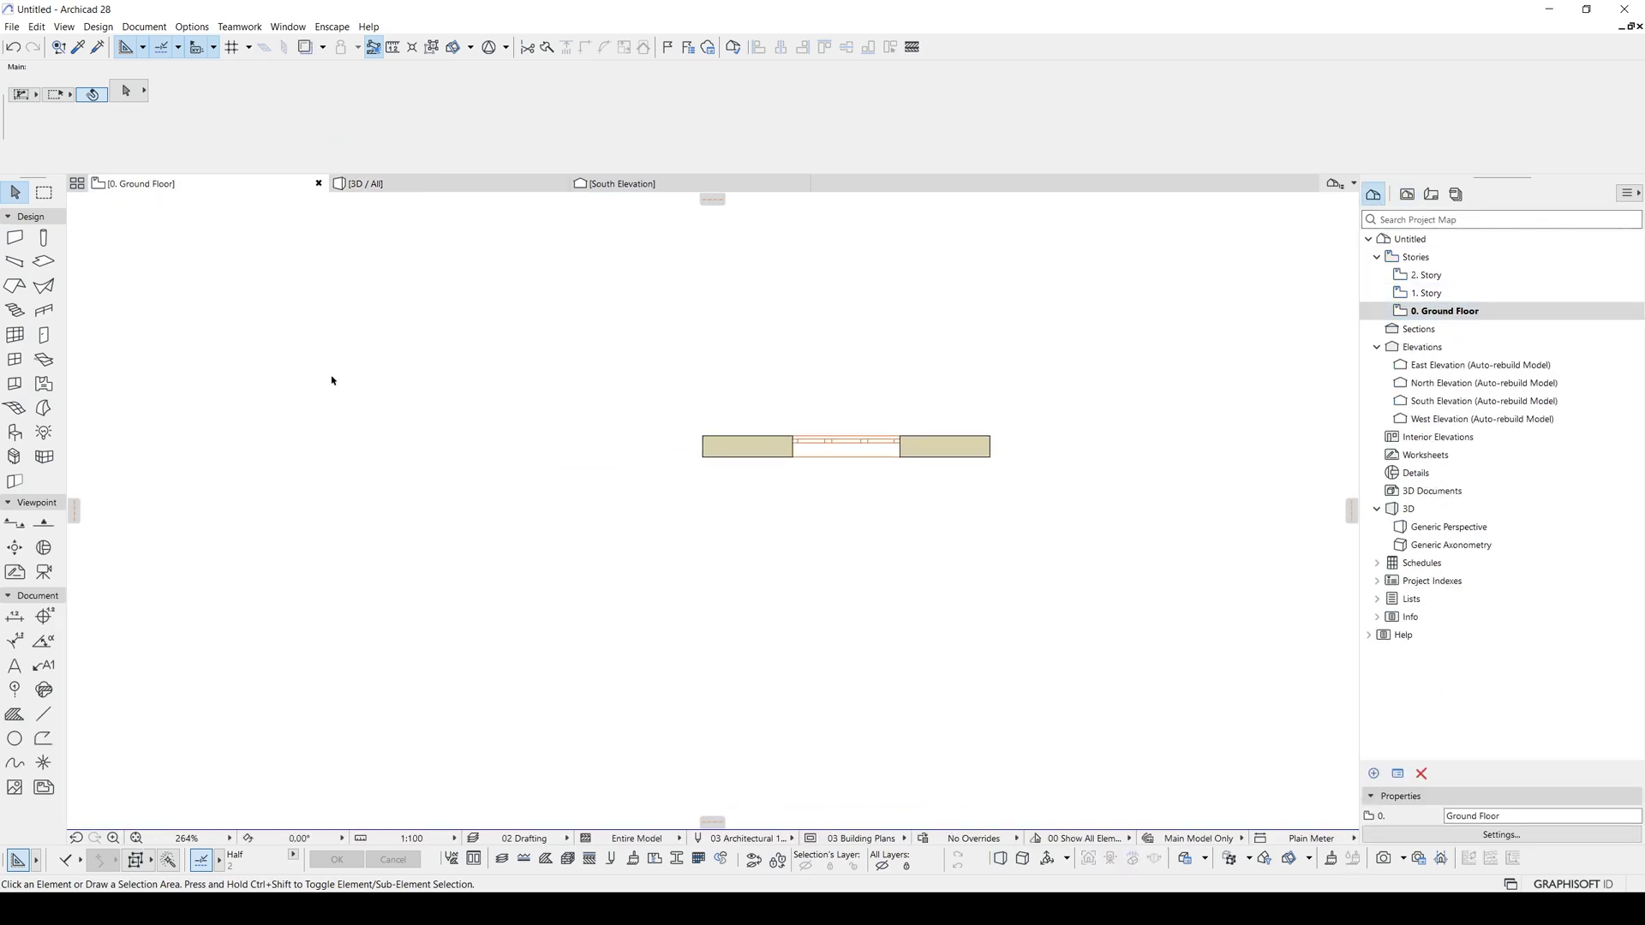
left_click(43, 261)
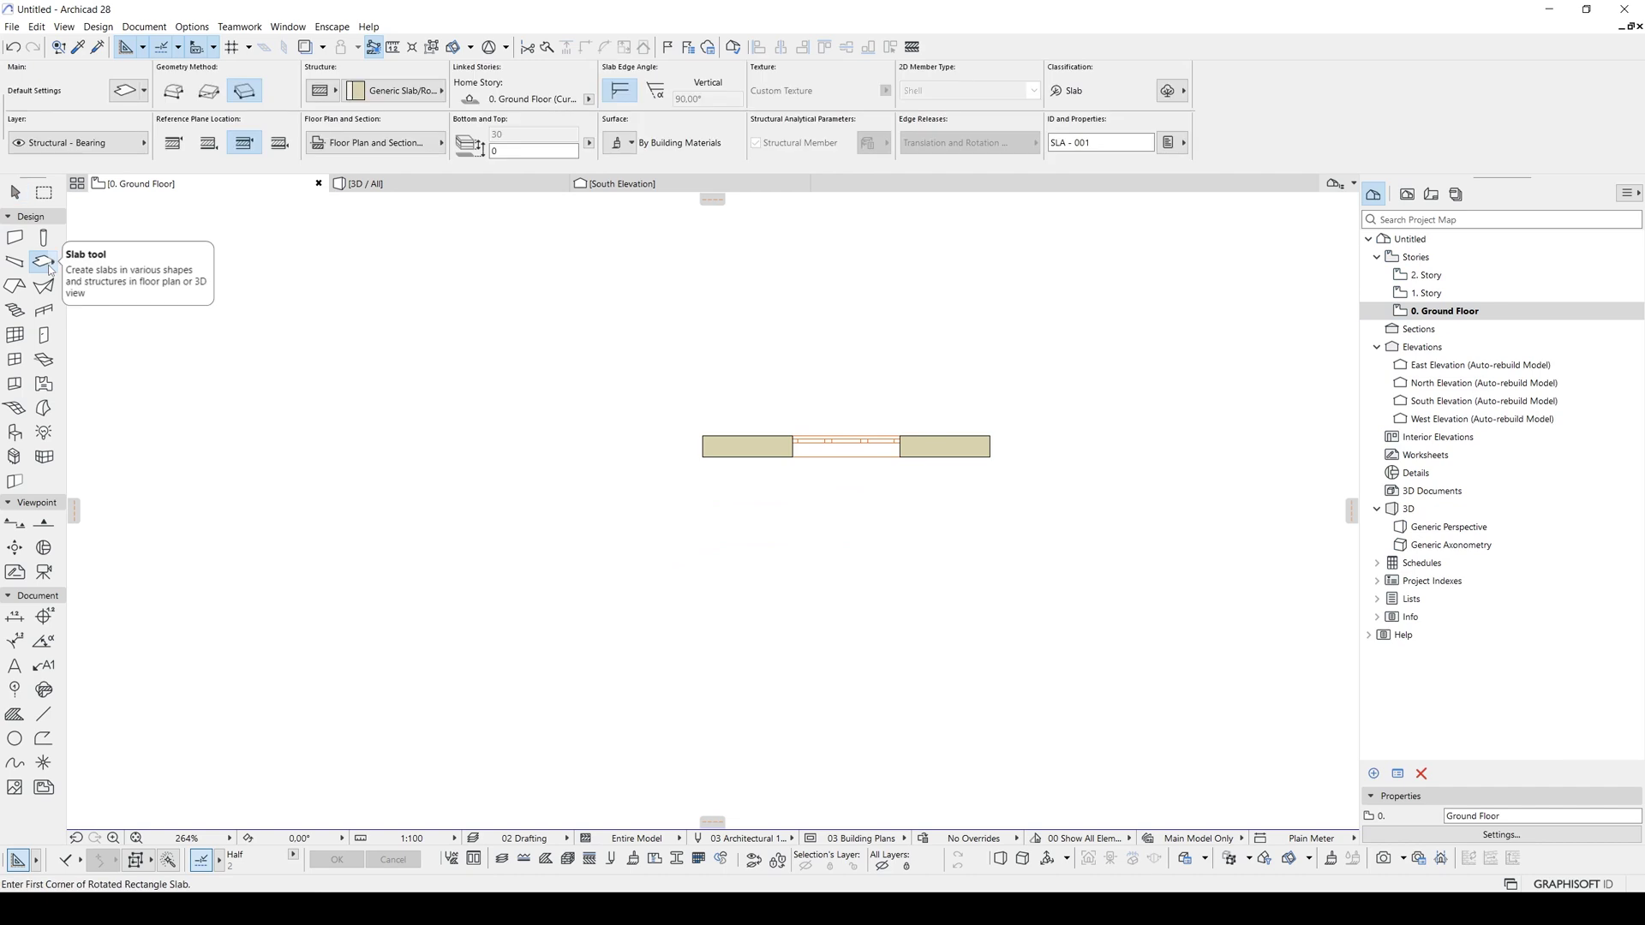
left_click(394, 90)
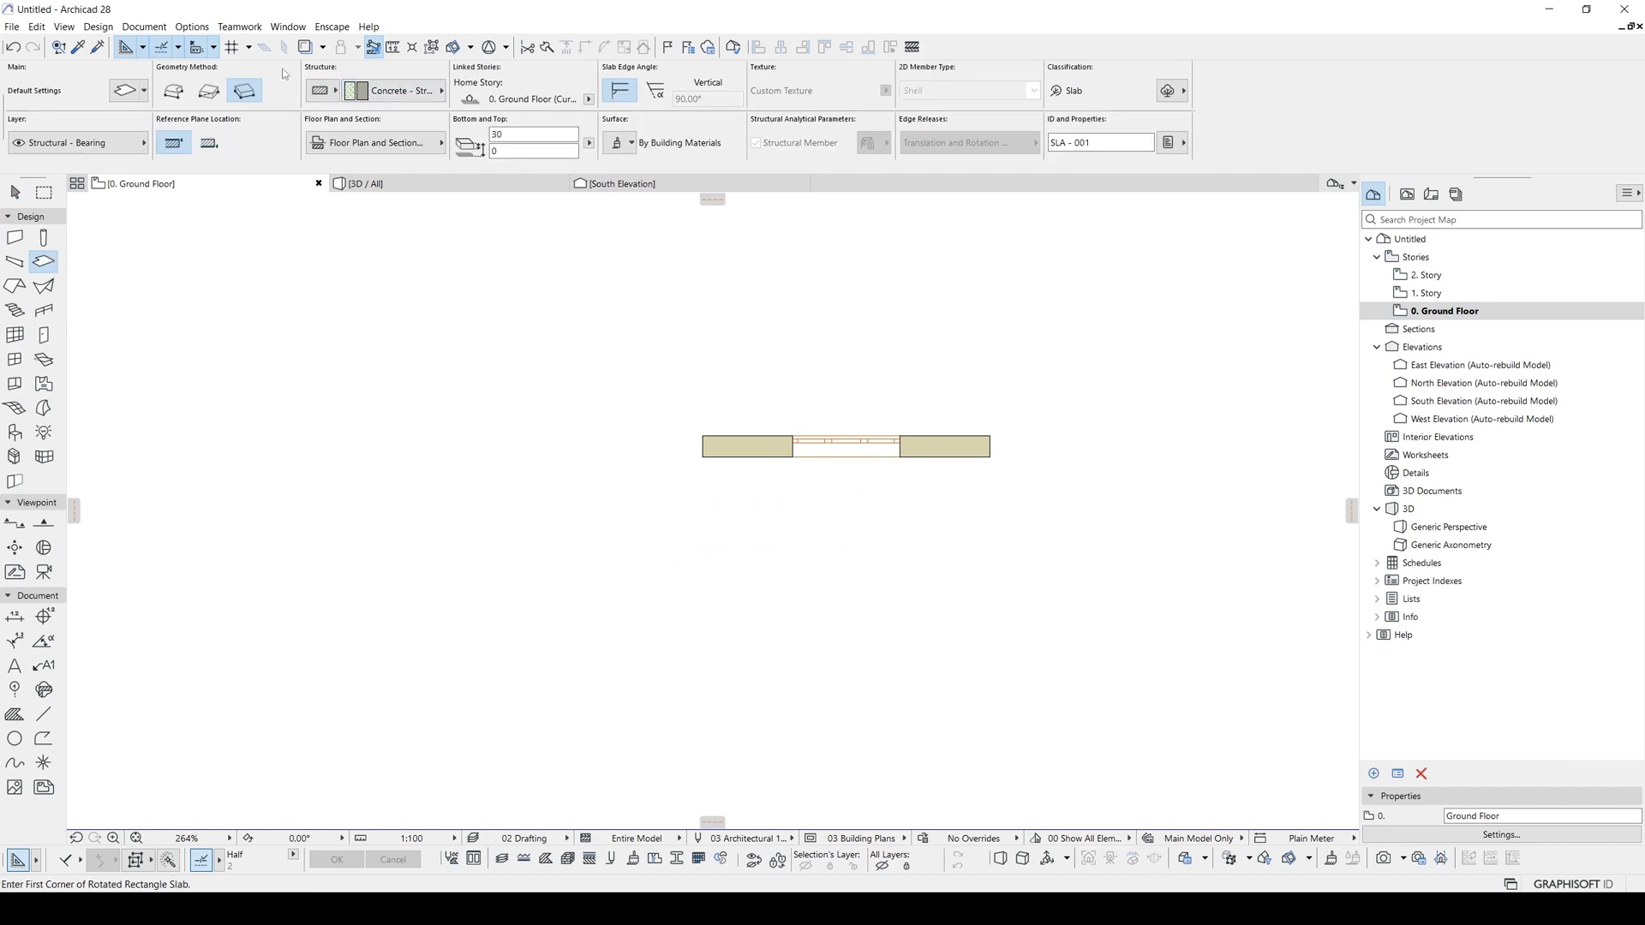
left_click(703, 436)
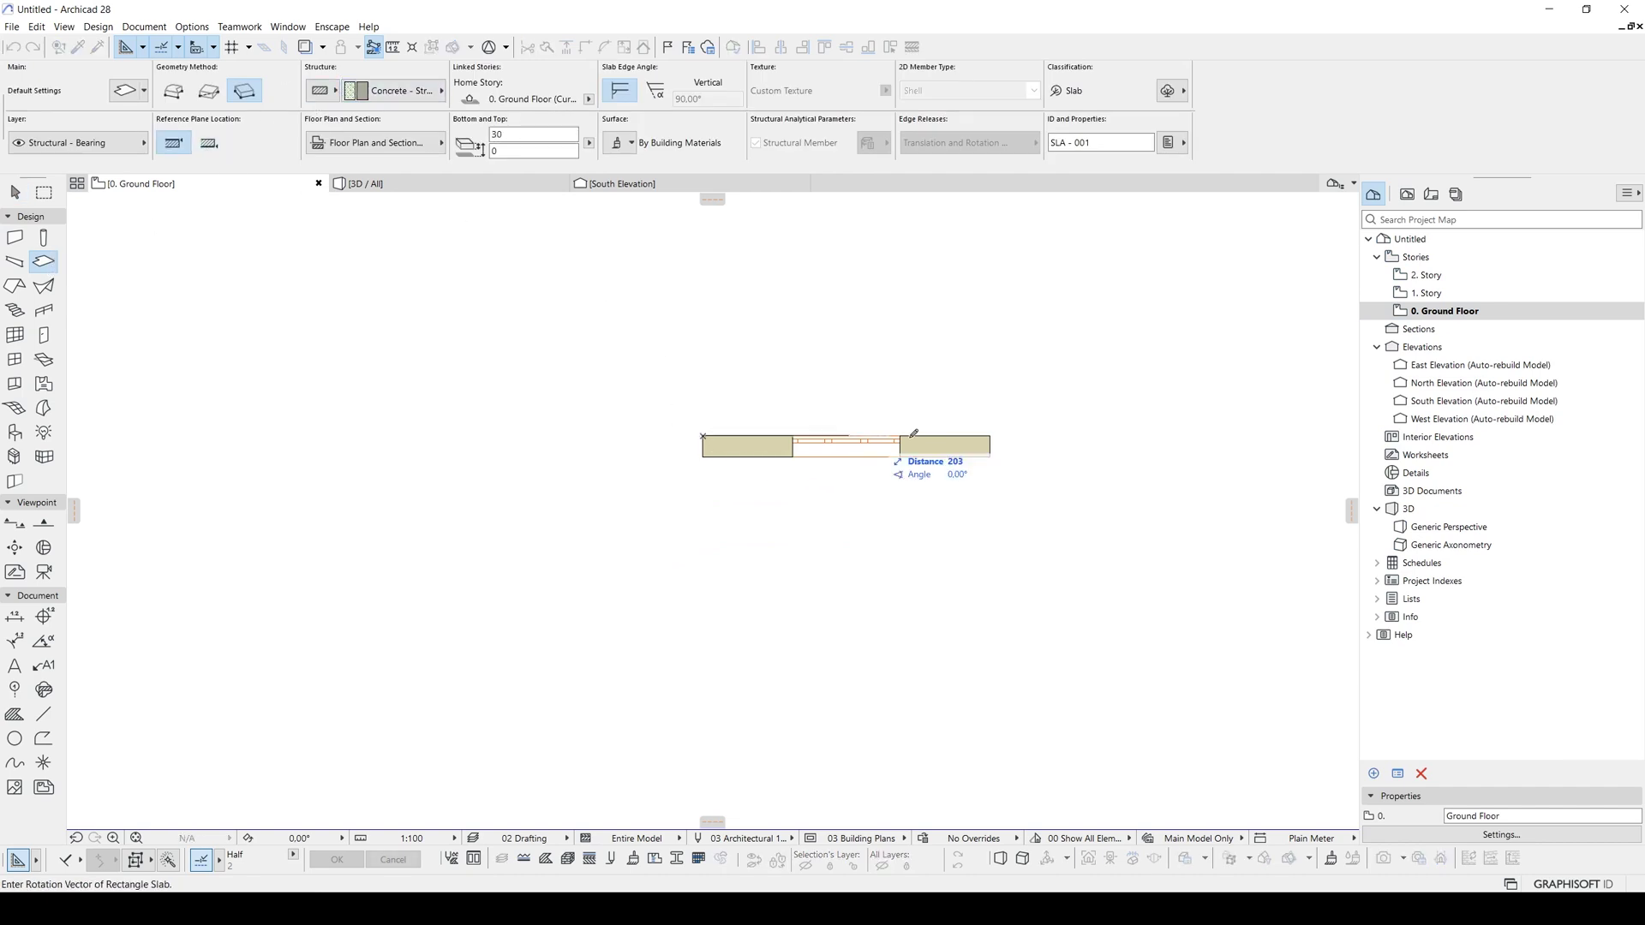
left_click(989, 437)
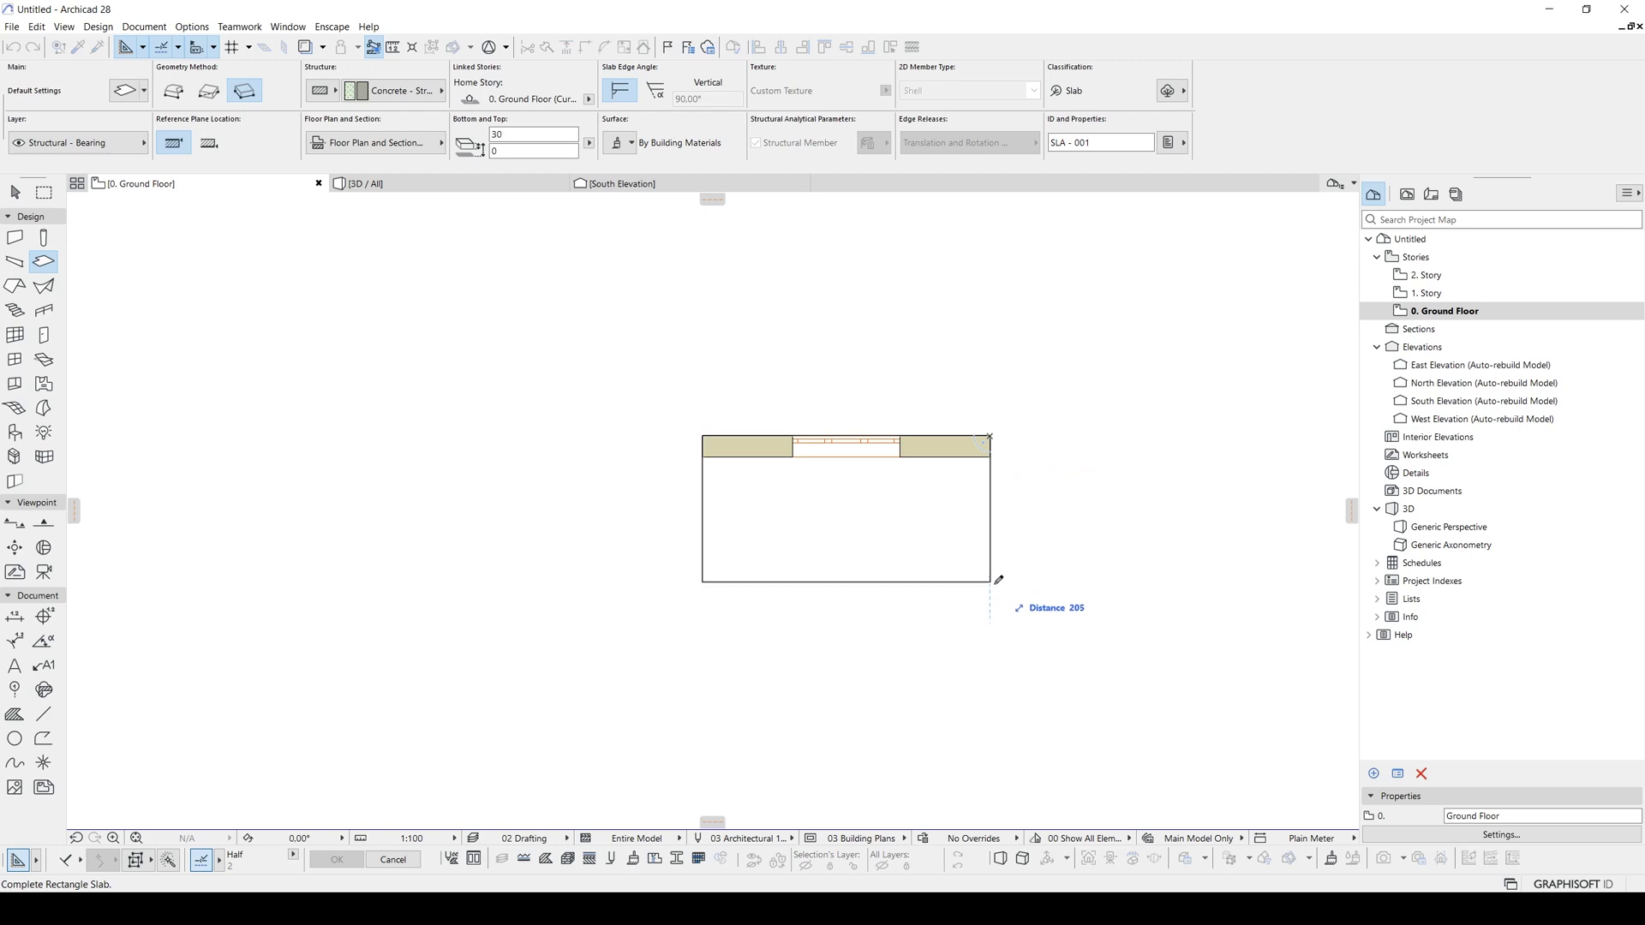
type("150")
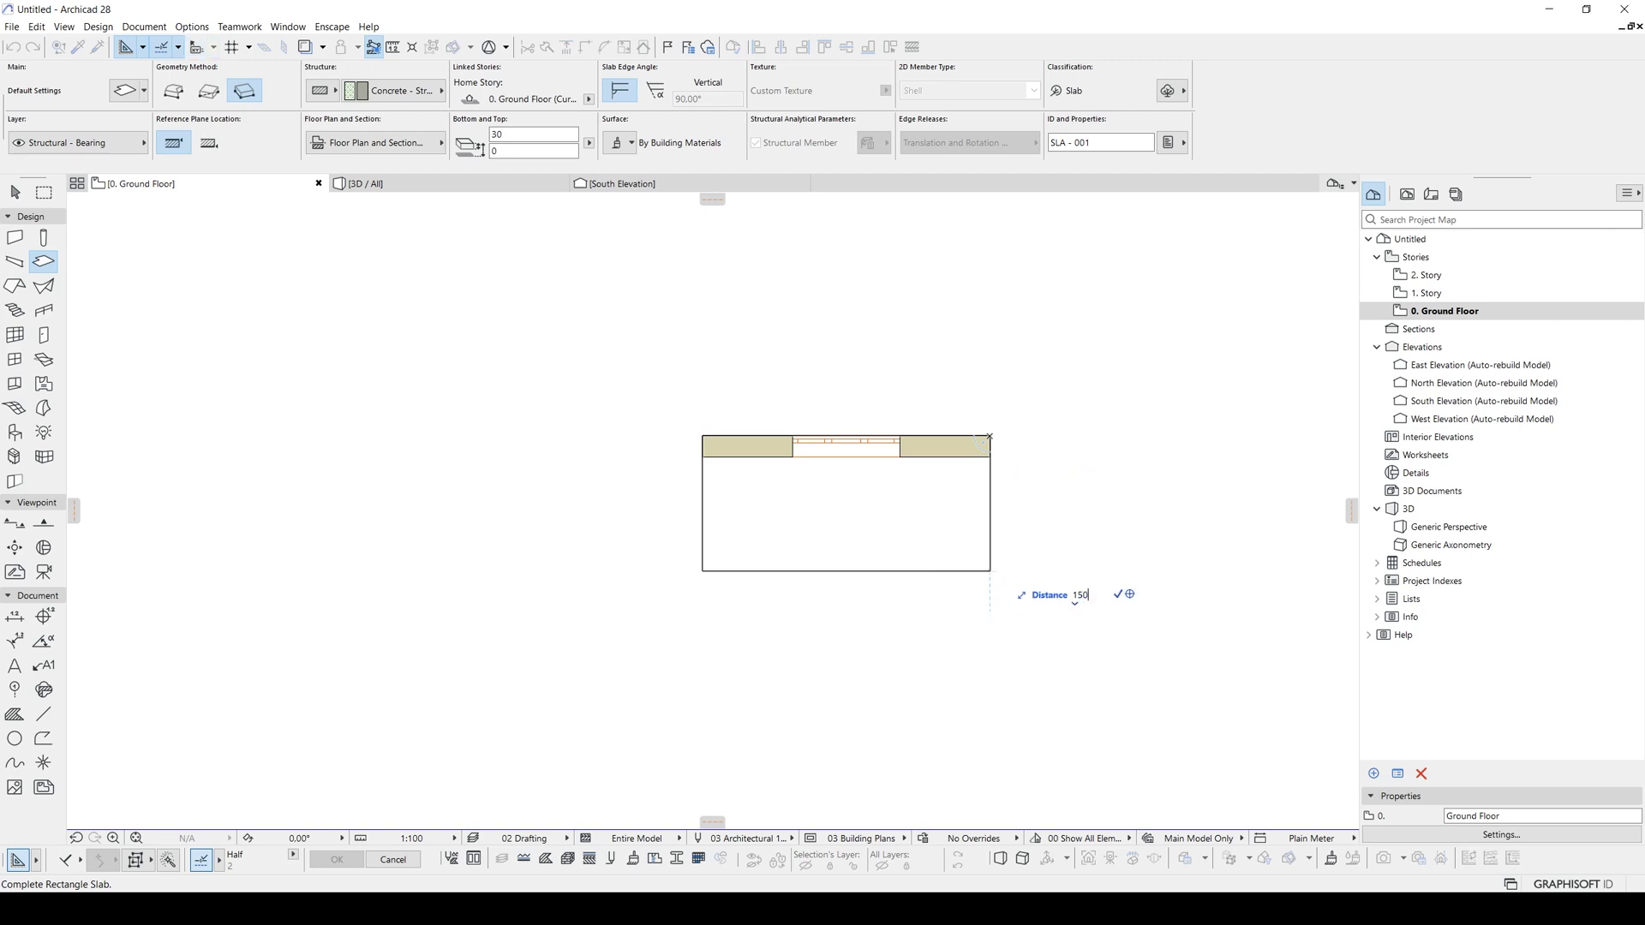
key("Return")
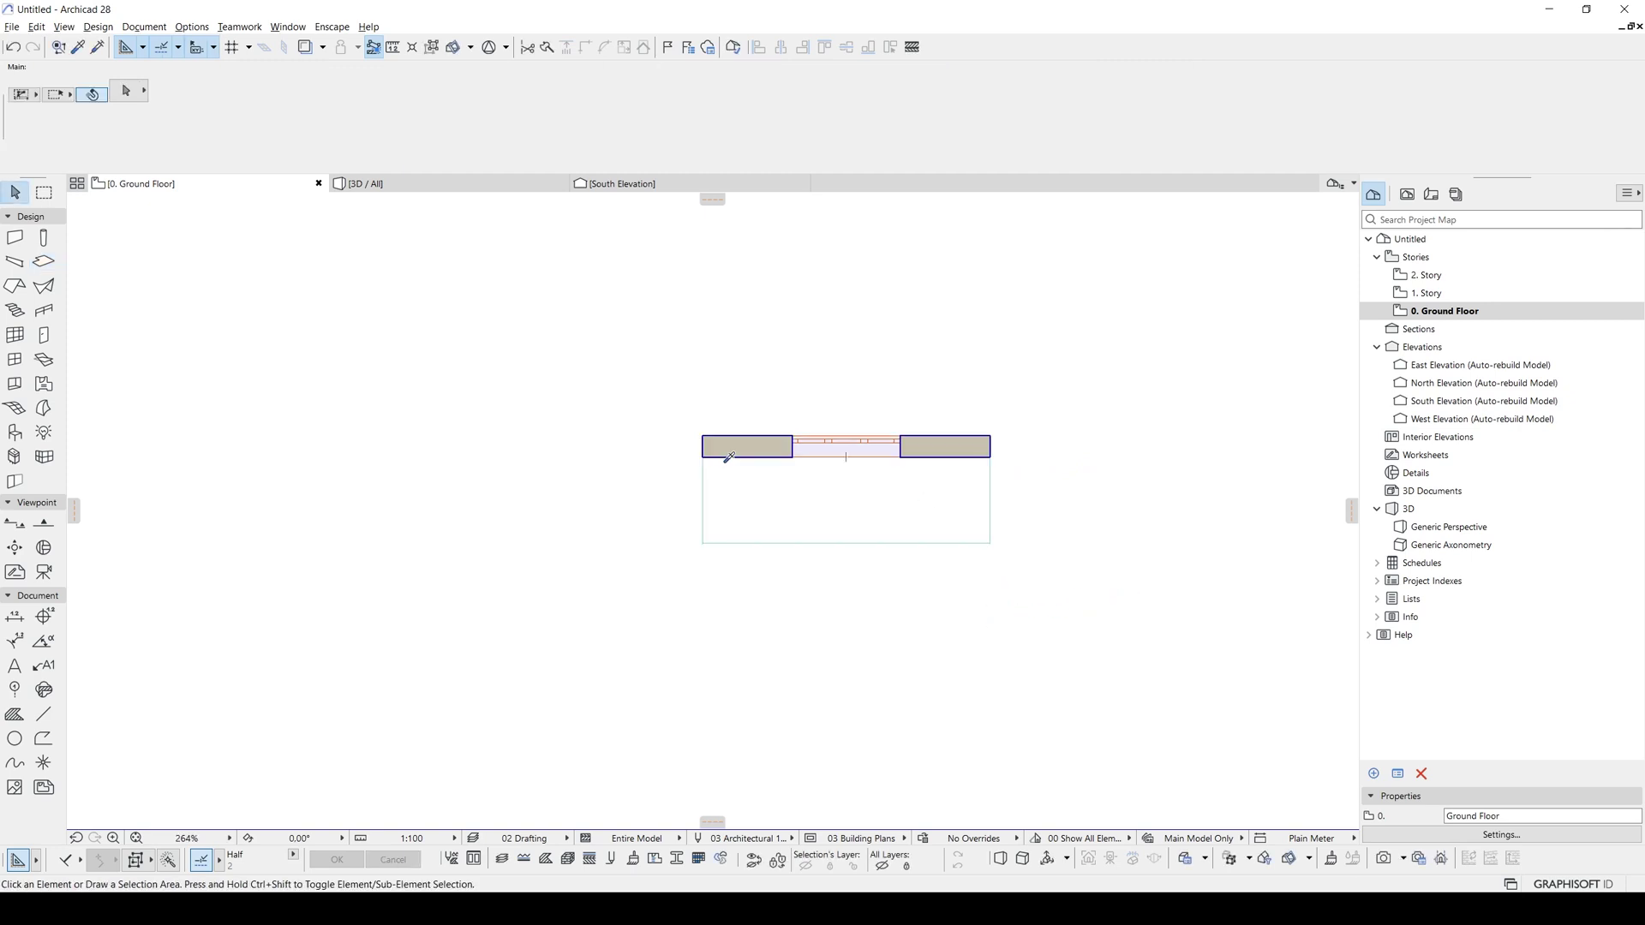
- Draw walls along the slab's left and right edges plus a slanted wall at the left end
key("w")
left_click(703, 436)
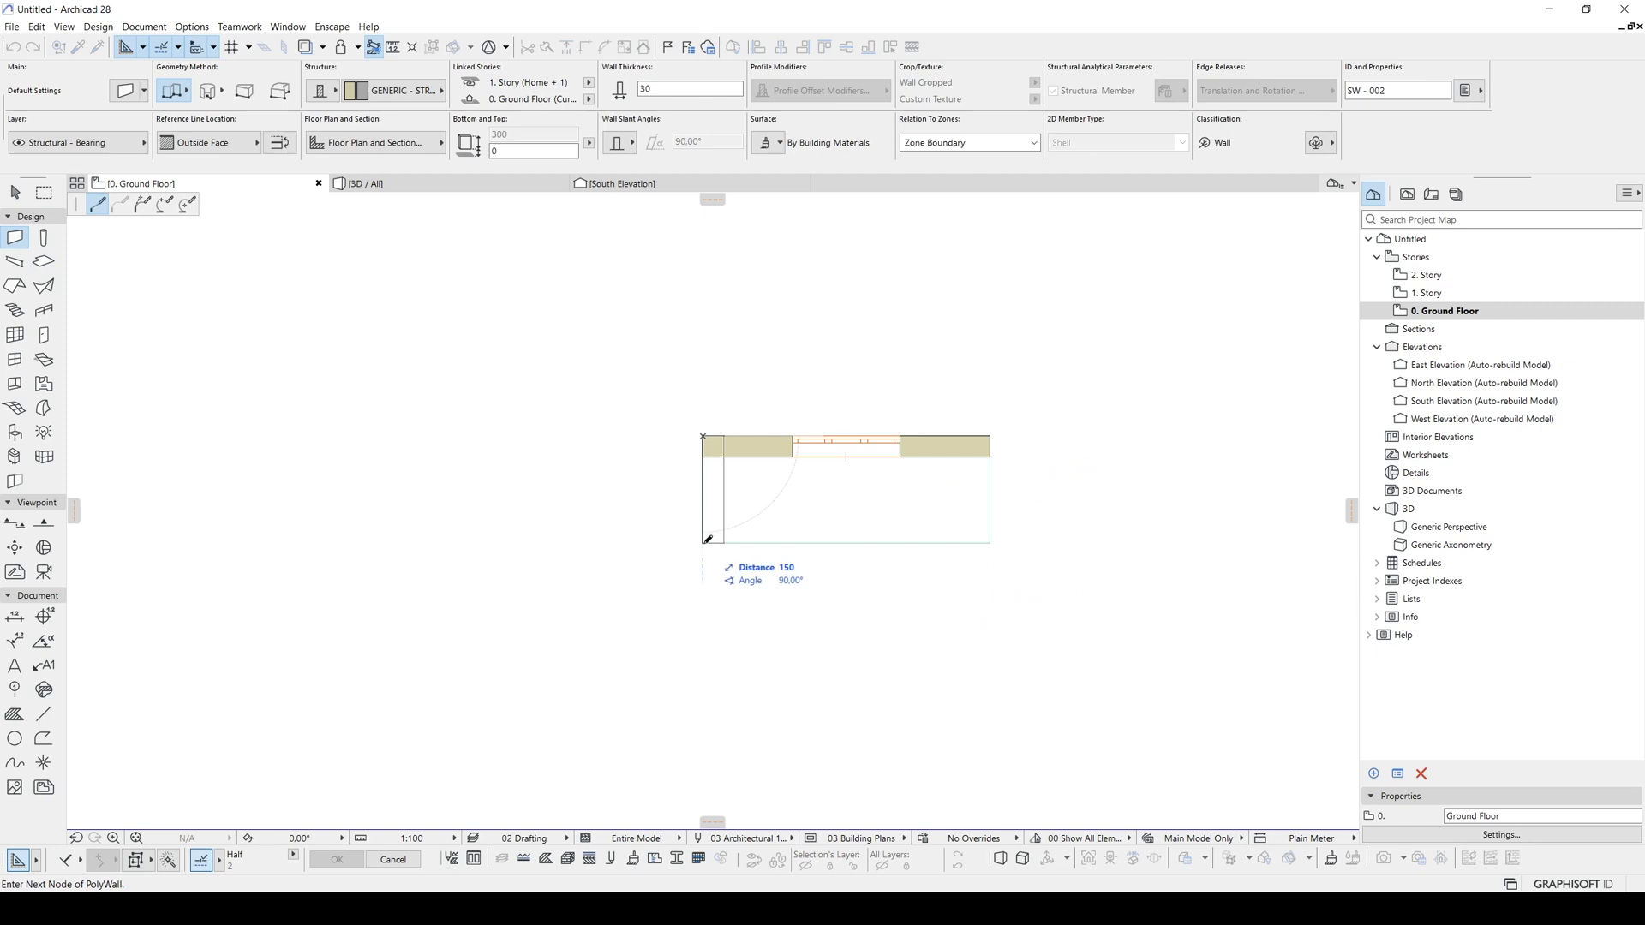
double_click(702, 542)
left_click(991, 543)
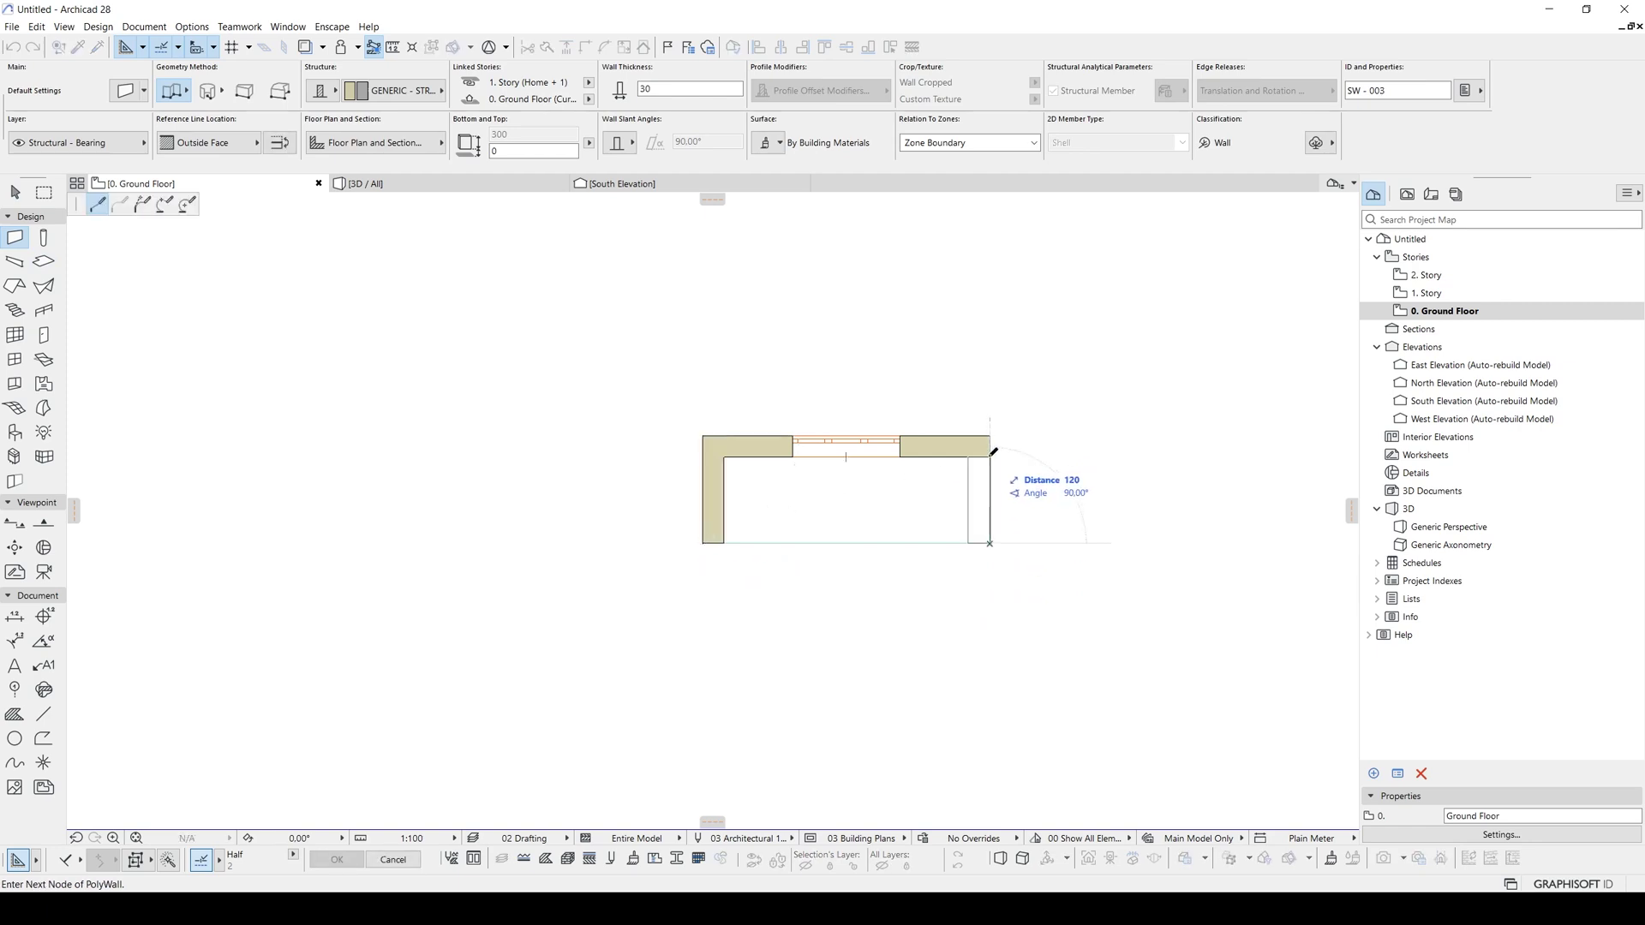
double_click(990, 452)
left_click(724, 542)
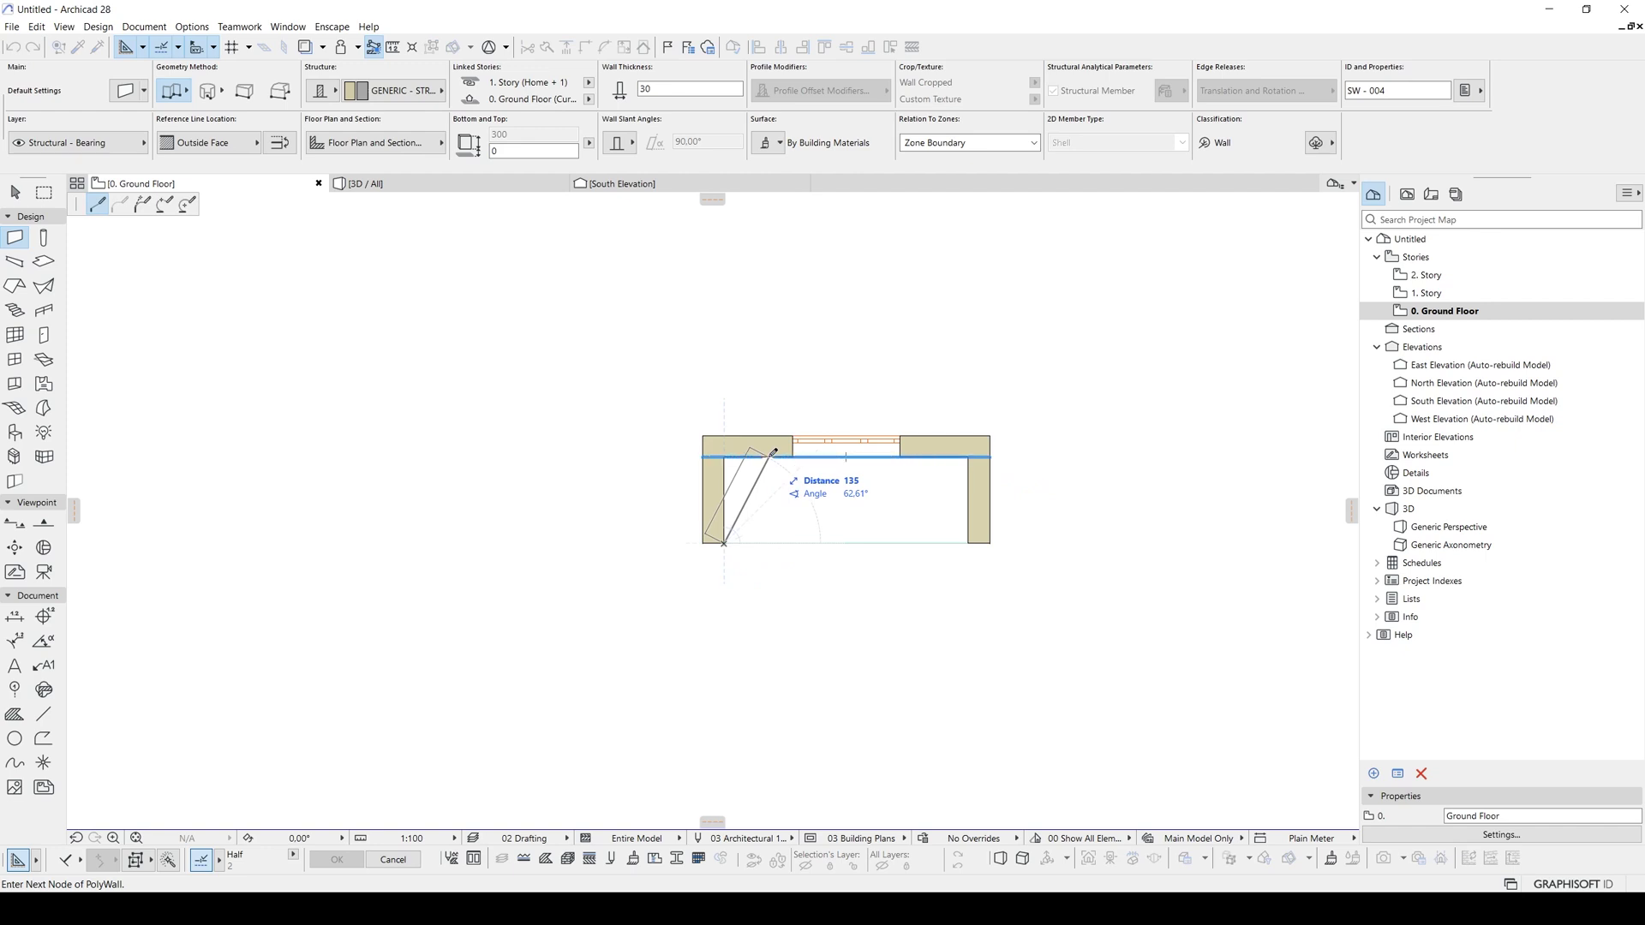
double_click(769, 456)
key("Escape")
- Try intersecting the slanted wall with the left wall, then undo it
left_click(738, 488)
left_click(724, 543)
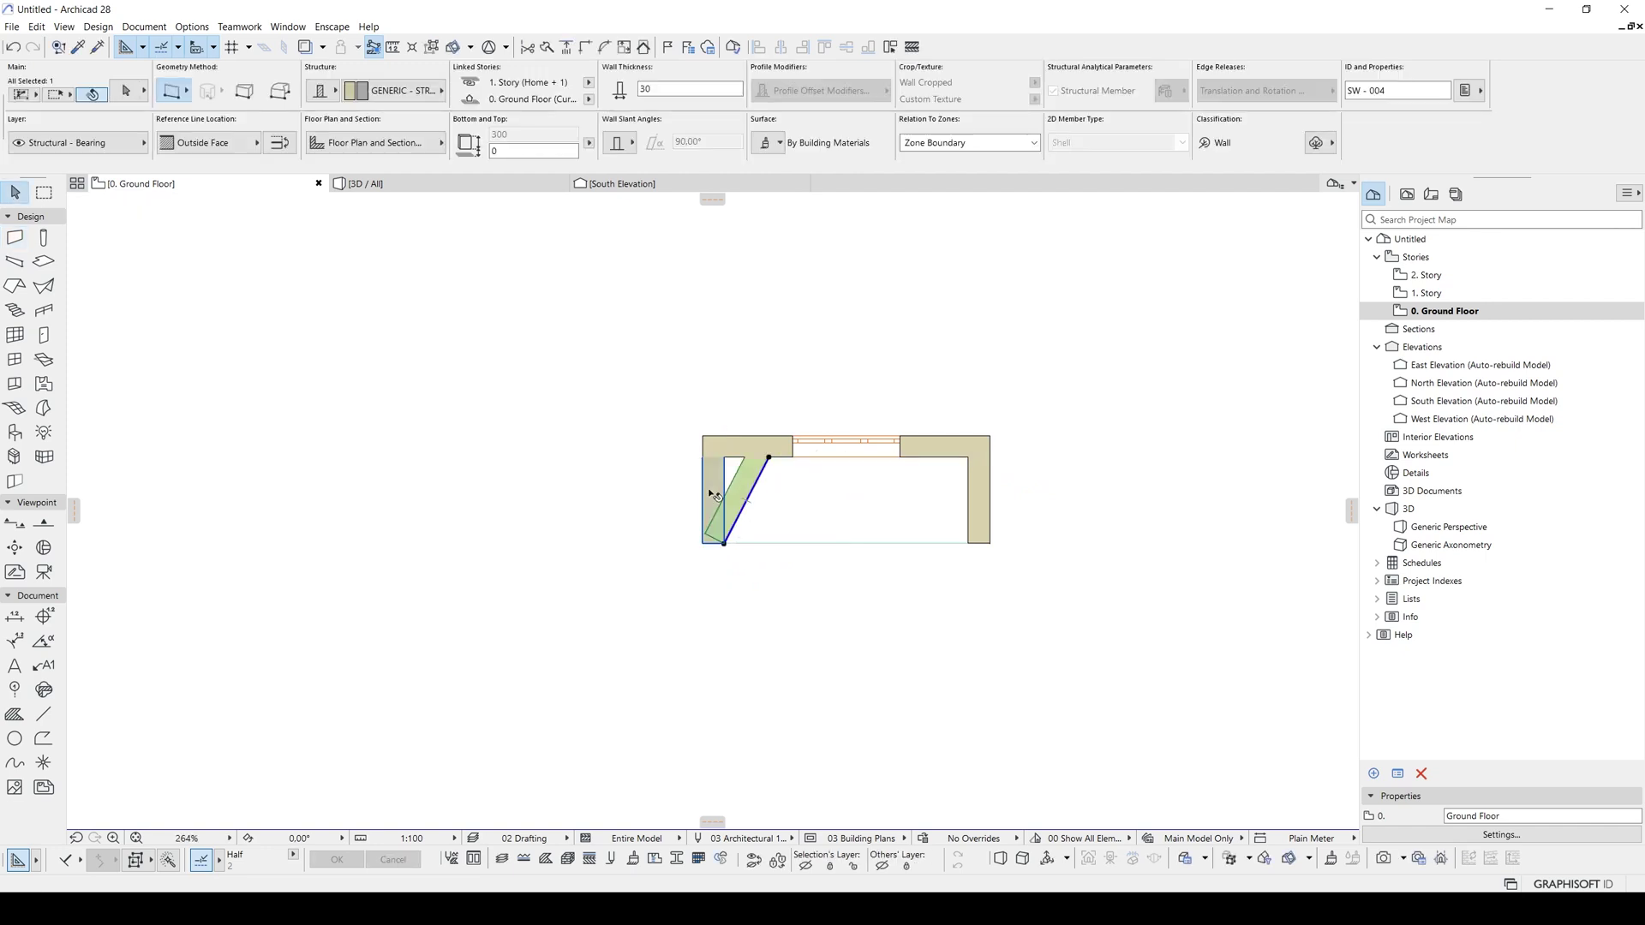
left_click(800, 579)
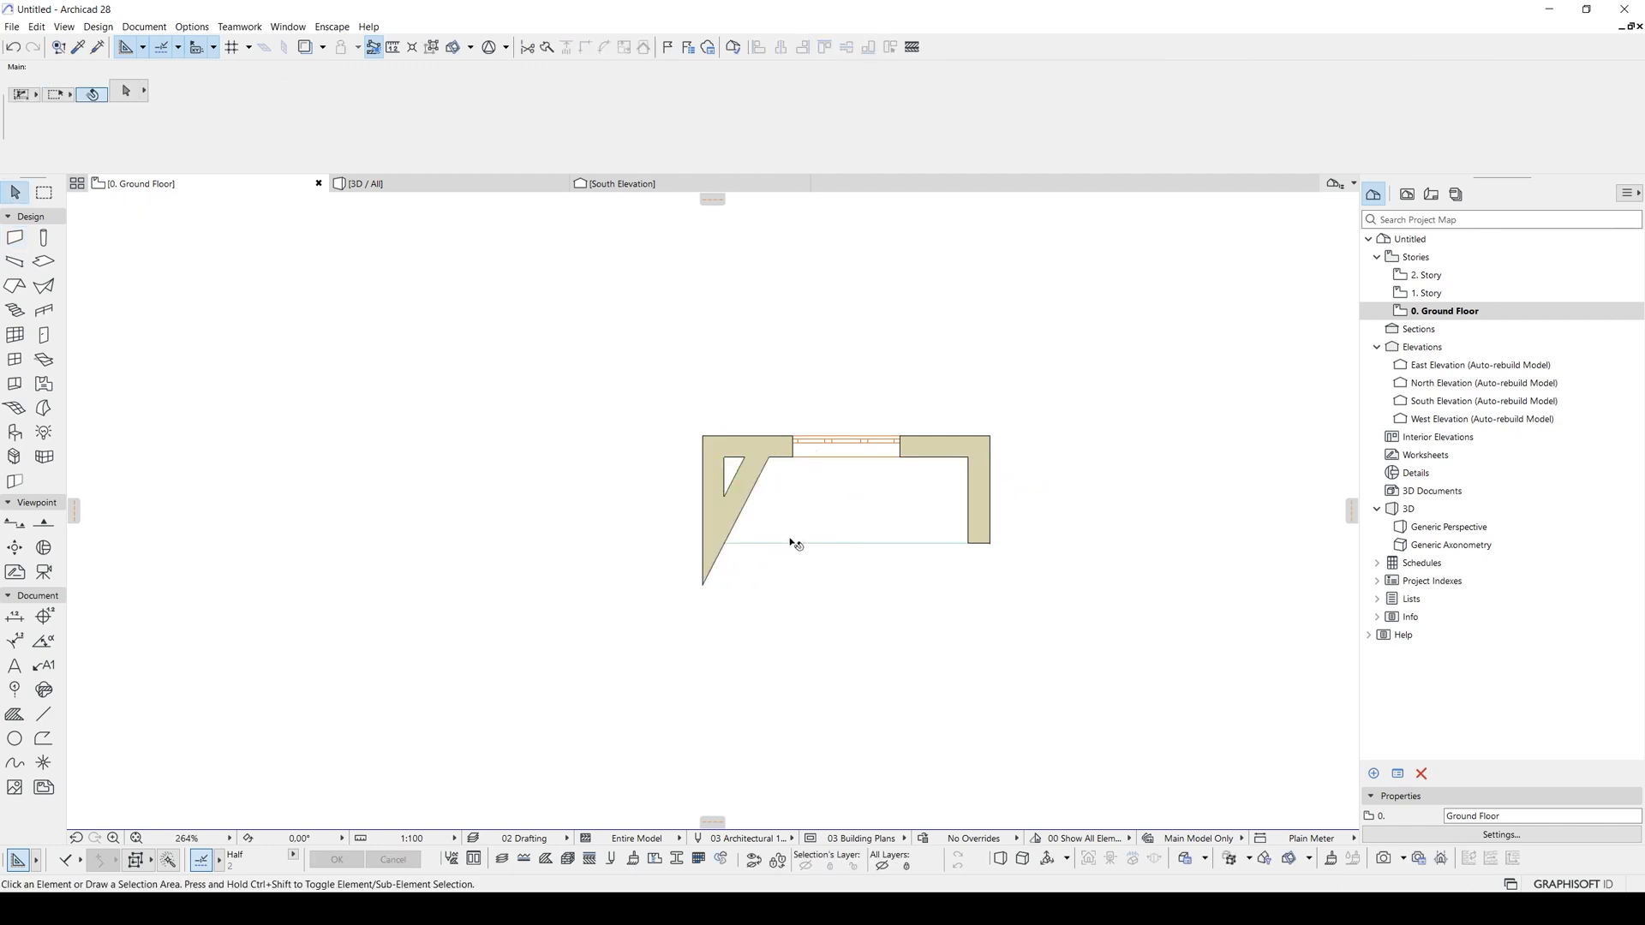
key("ctrl+z")
key("Escape")
scroll(745, 531, "up", 3)
key("w")
key("Escape")
- Set the slanted, left and right walls to a thickness of 10
left_click(750, 482)
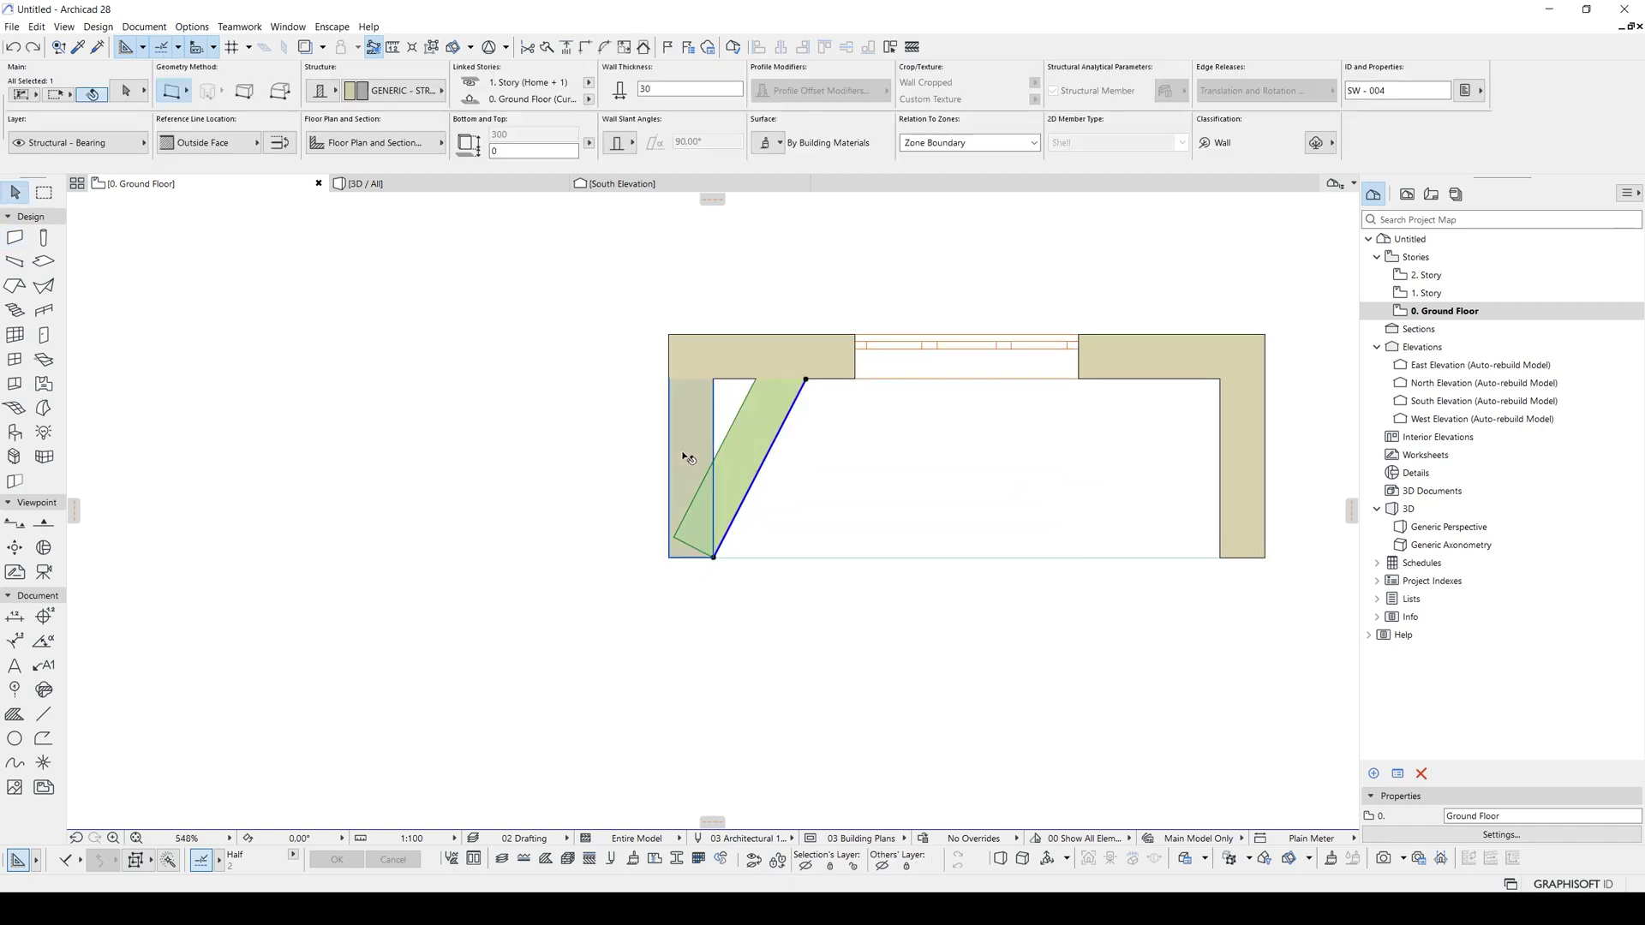
left_click(685, 457, "shift")
left_click(1225, 480, "shift")
left_click(667, 89)
double_click(666, 89)
type("1")
key("Return")
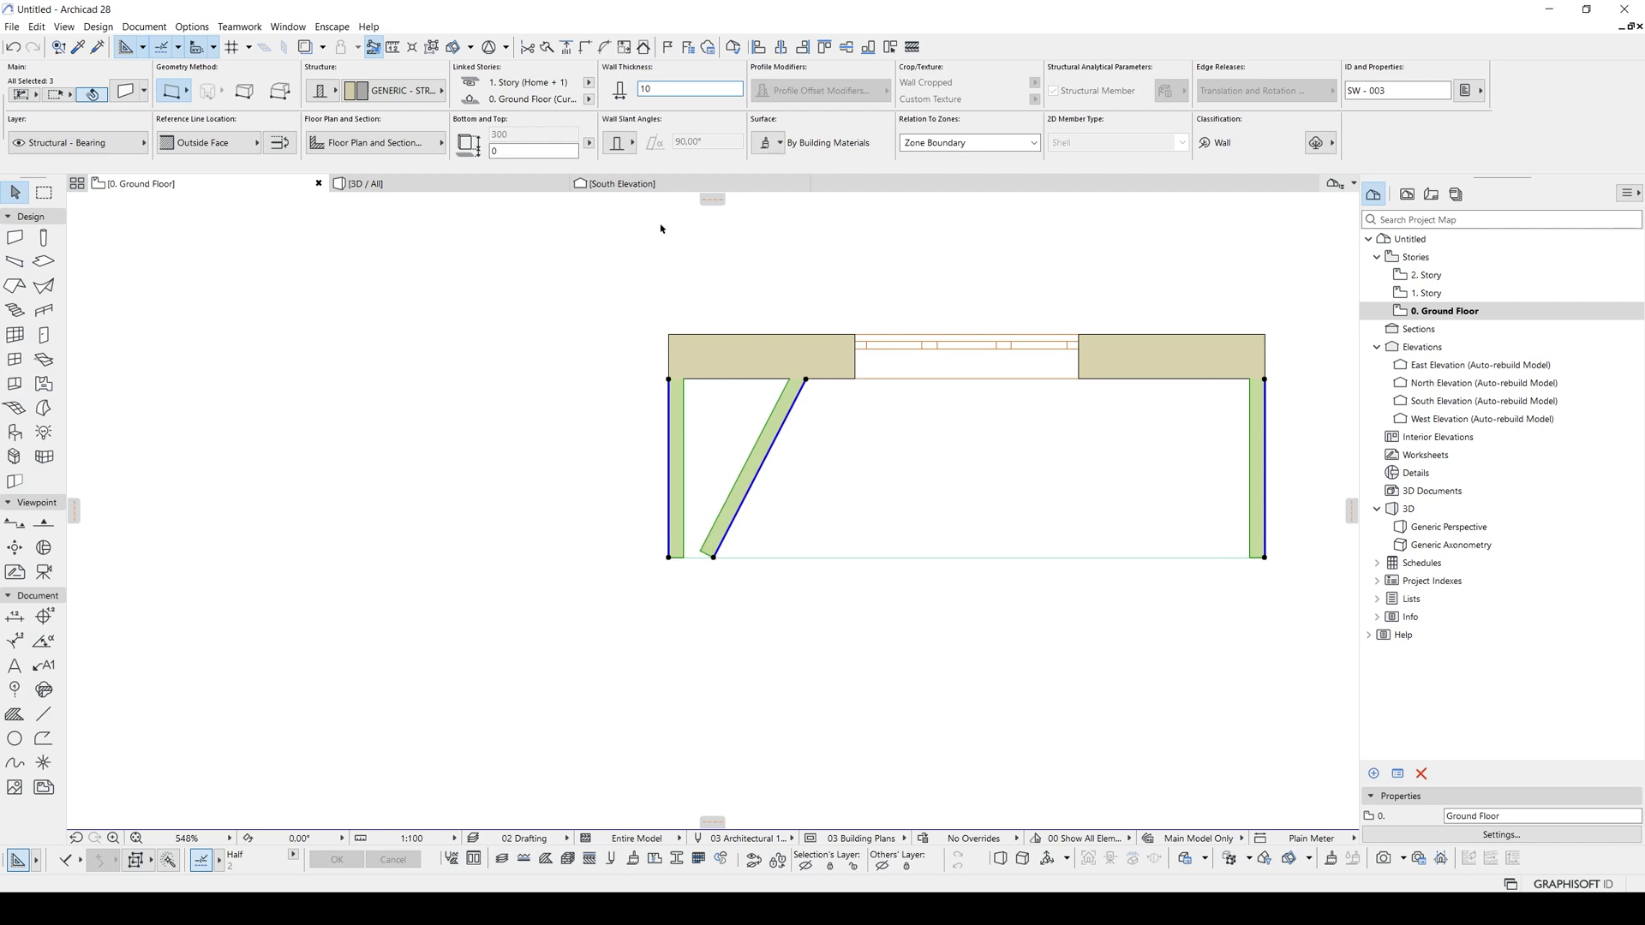
- Bring the whole balcony into view and select the slanted and left walls
key("Escape")
left_click(668, 556)
key("Escape")
middle_click_drag(760, 483, 610, 525)
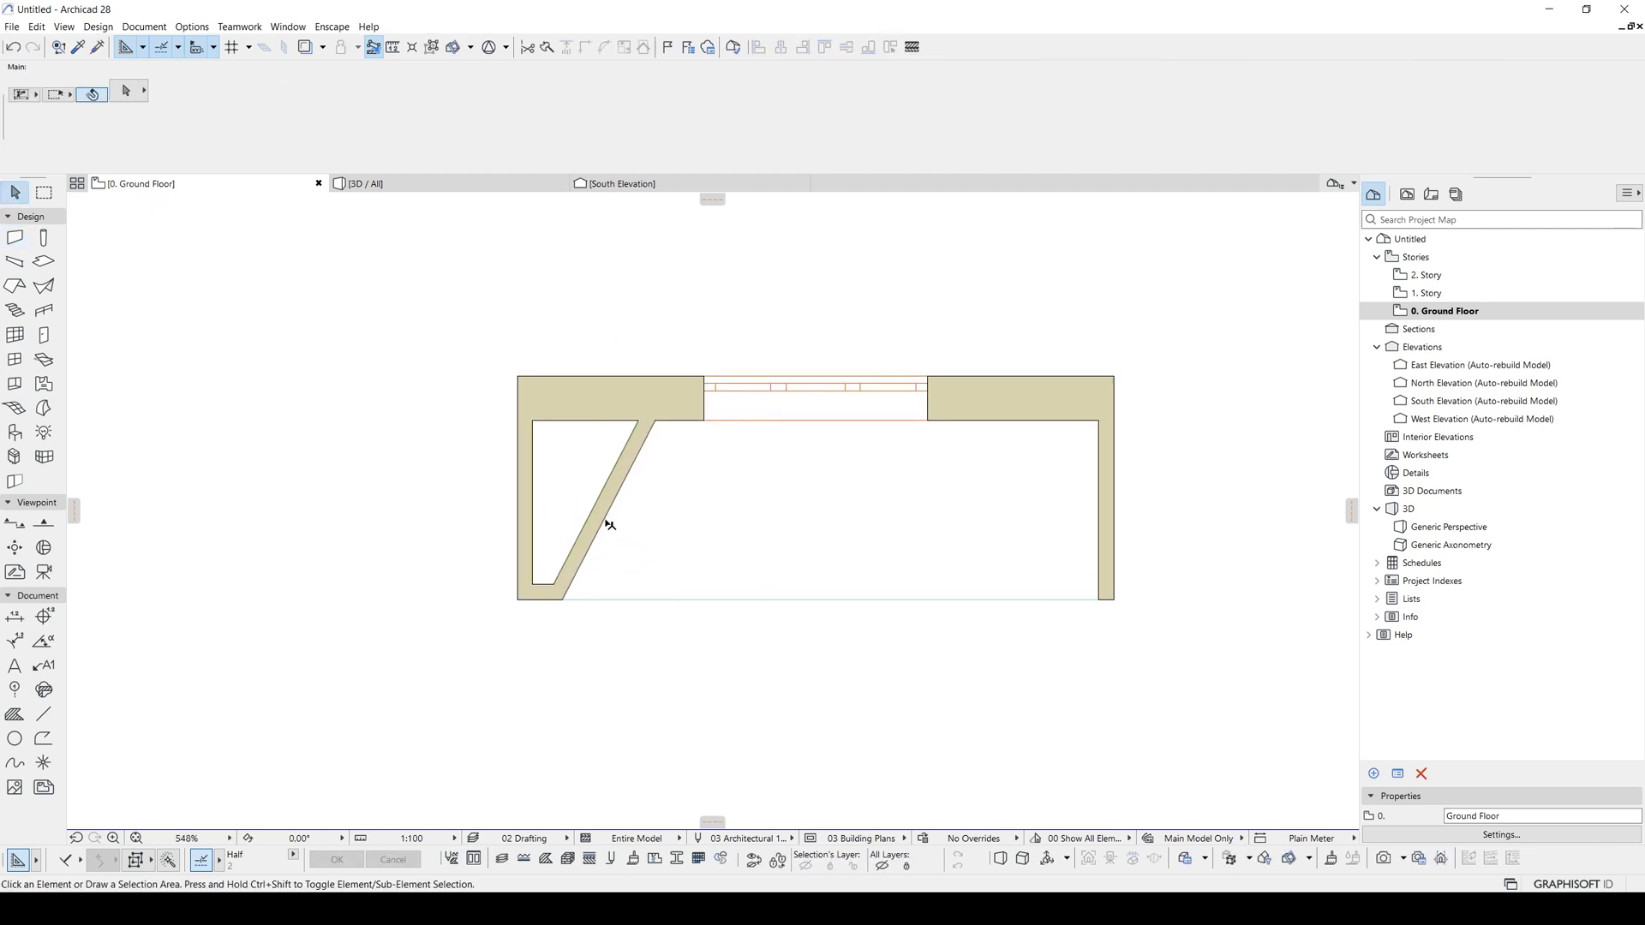
left_click(617, 477)
left_click(533, 565, "shift")
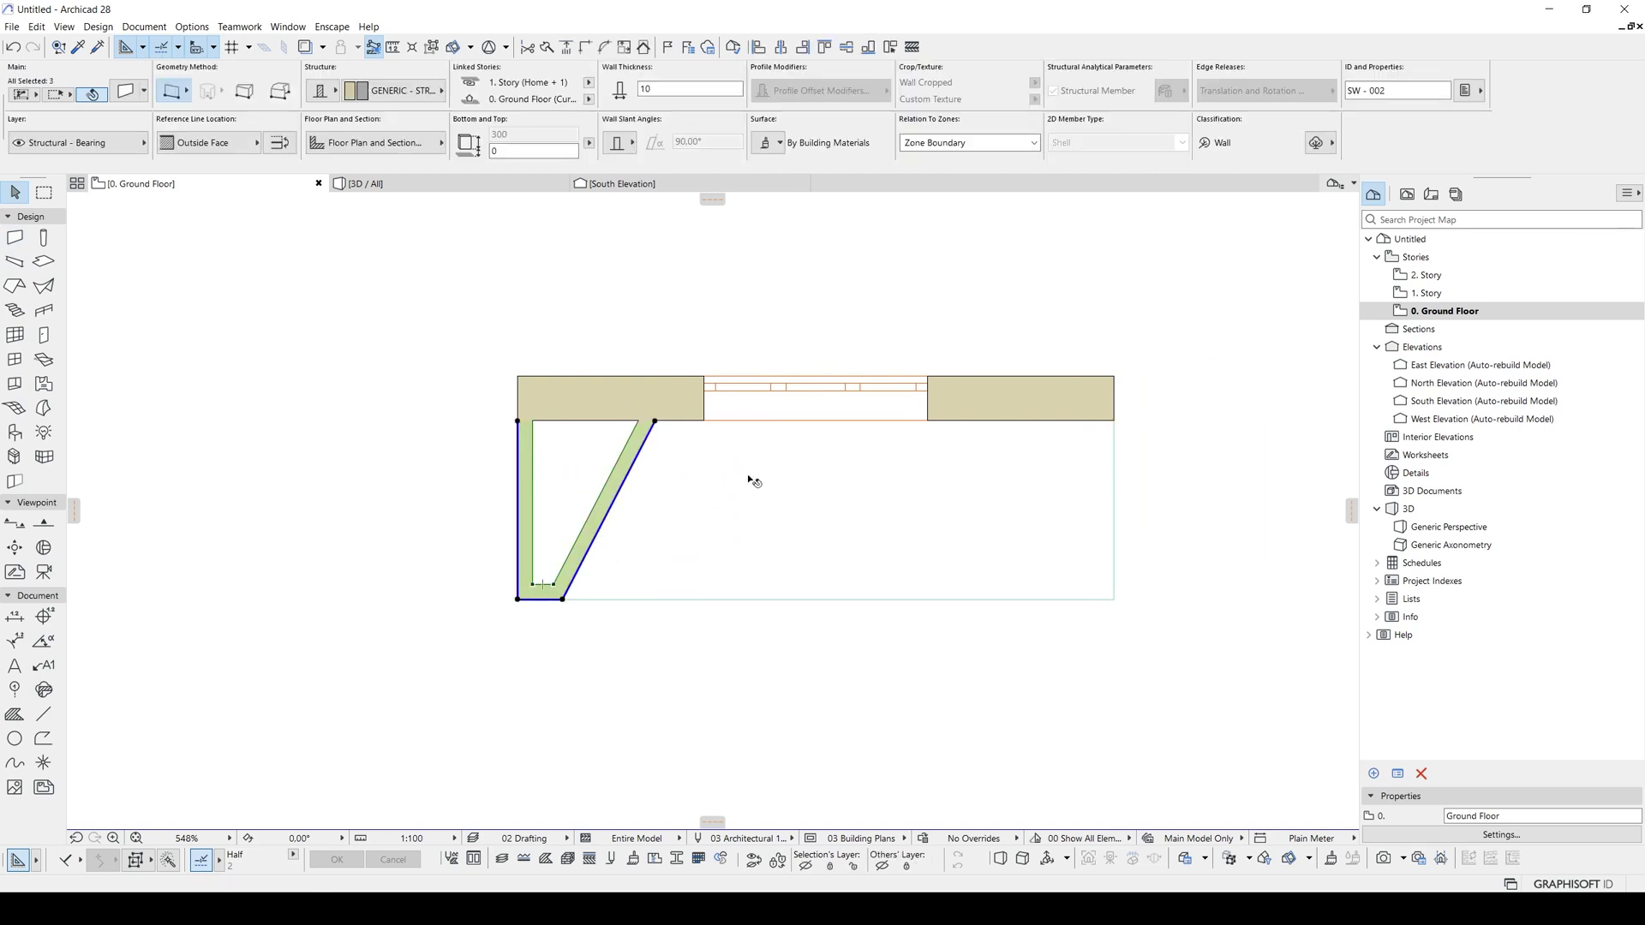
scroll(716, 411, "down", 3)
scroll(788, 415, "up", 2)
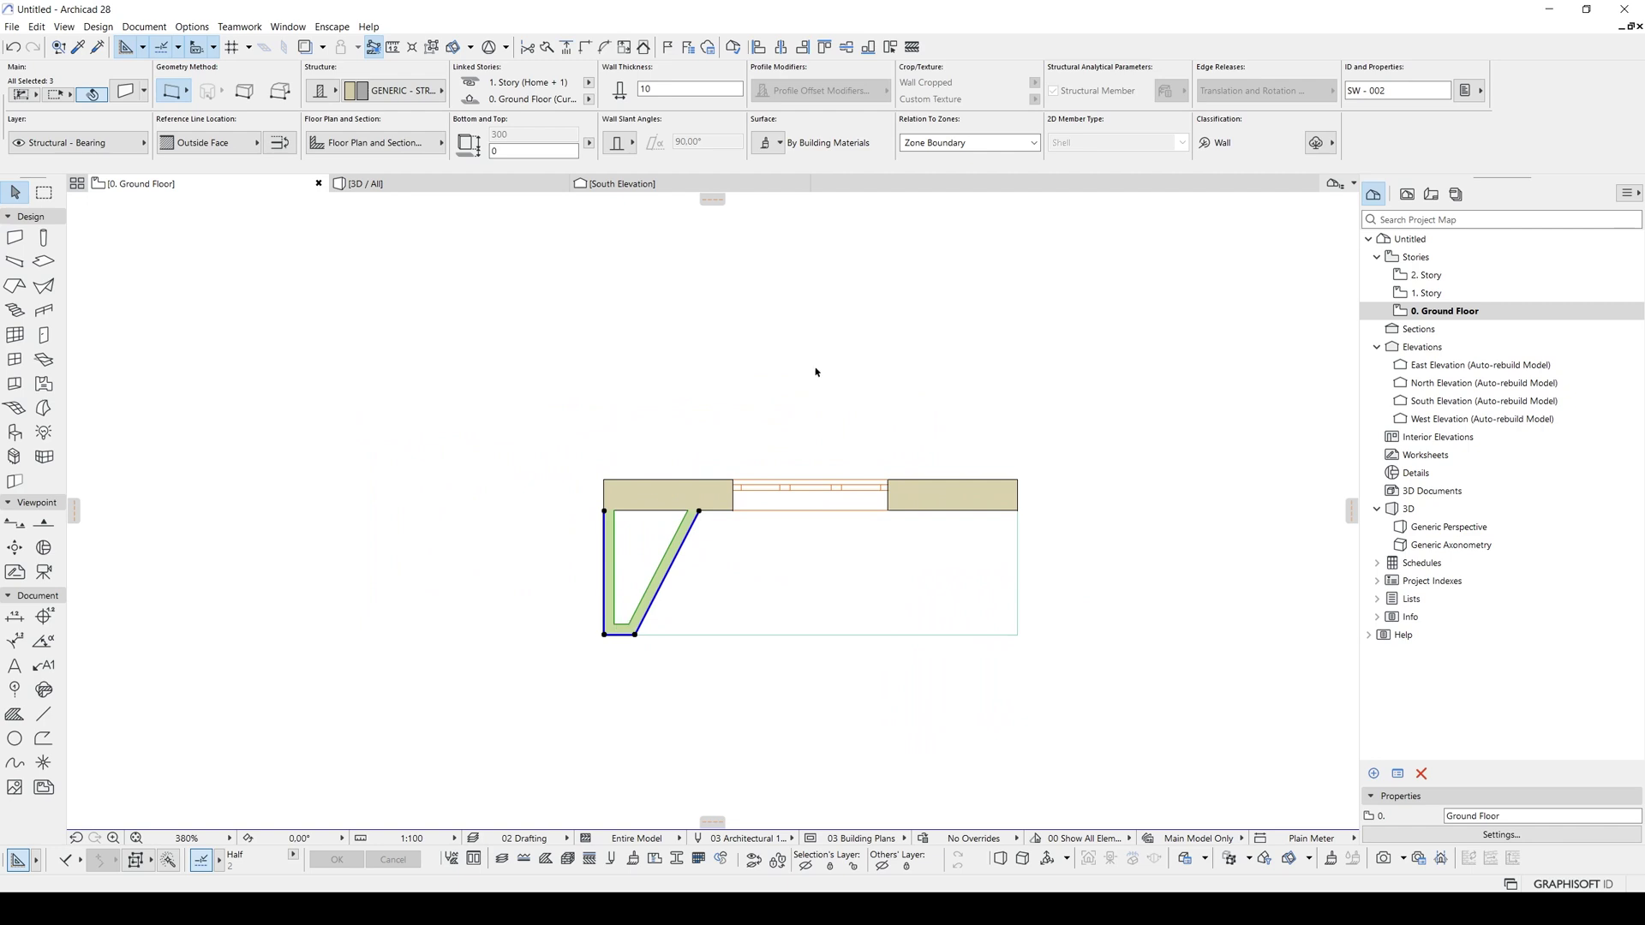
- Mirror a copy of the slanted wall bracket across the slab to its right end
right_click(810, 377)
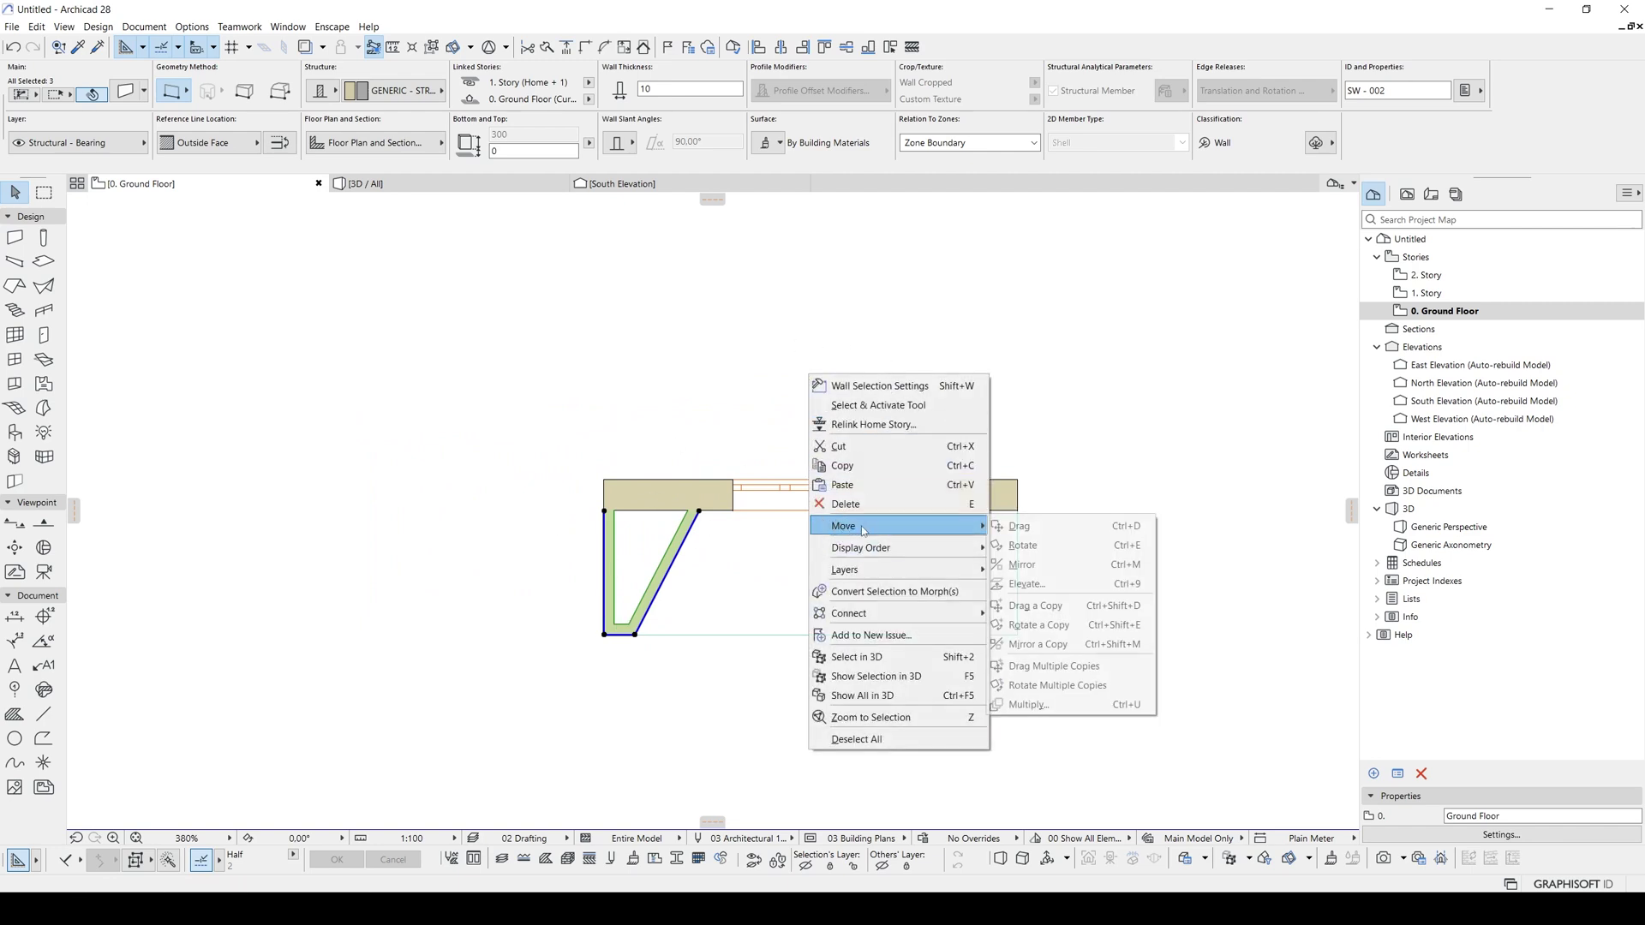
mouse_move(896, 526)
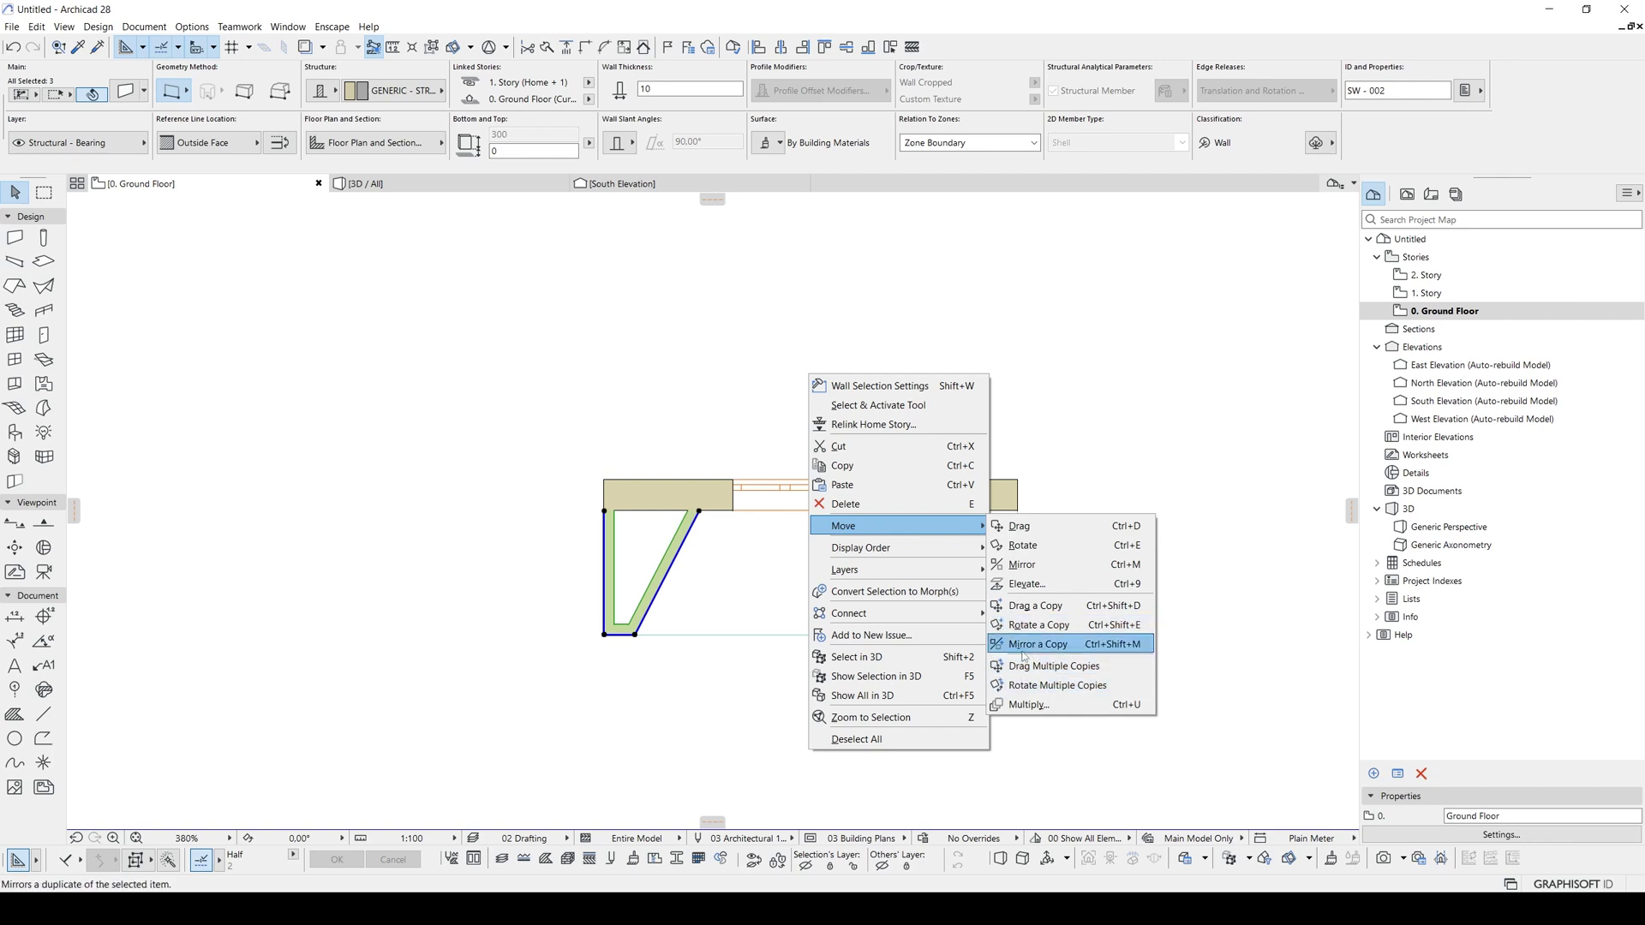
left_click(1040, 652)
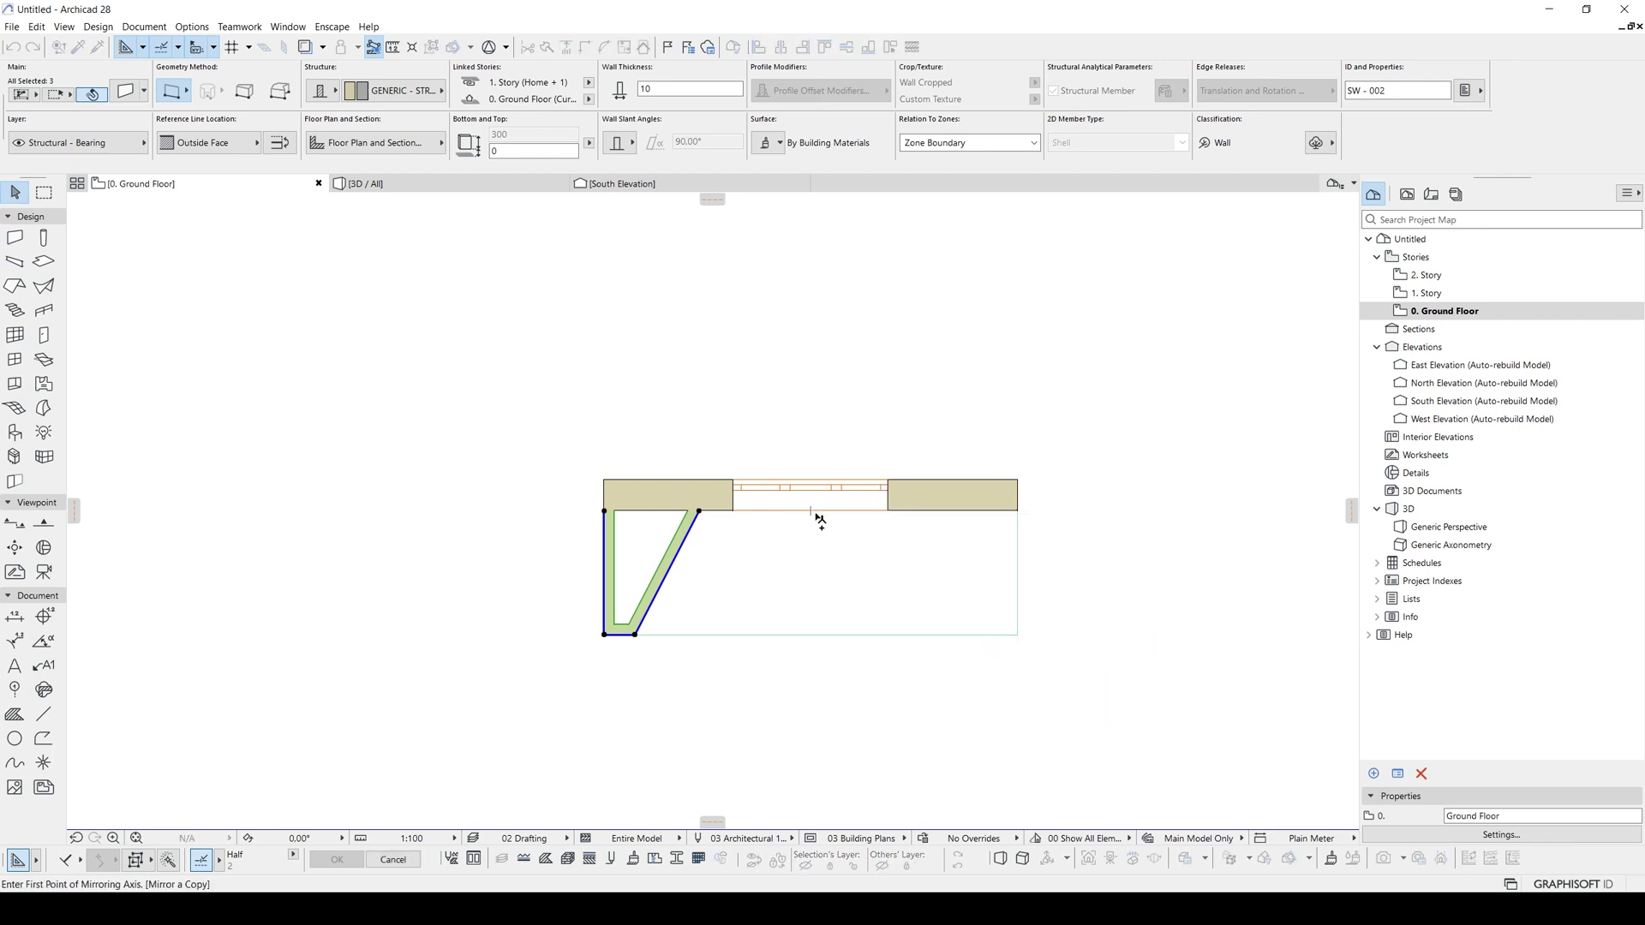
left_click(810, 511)
left_click(813, 689)
left_click(875, 664)
- In 3D, stretch the triple window's height down to the balcony floor
key("F3")
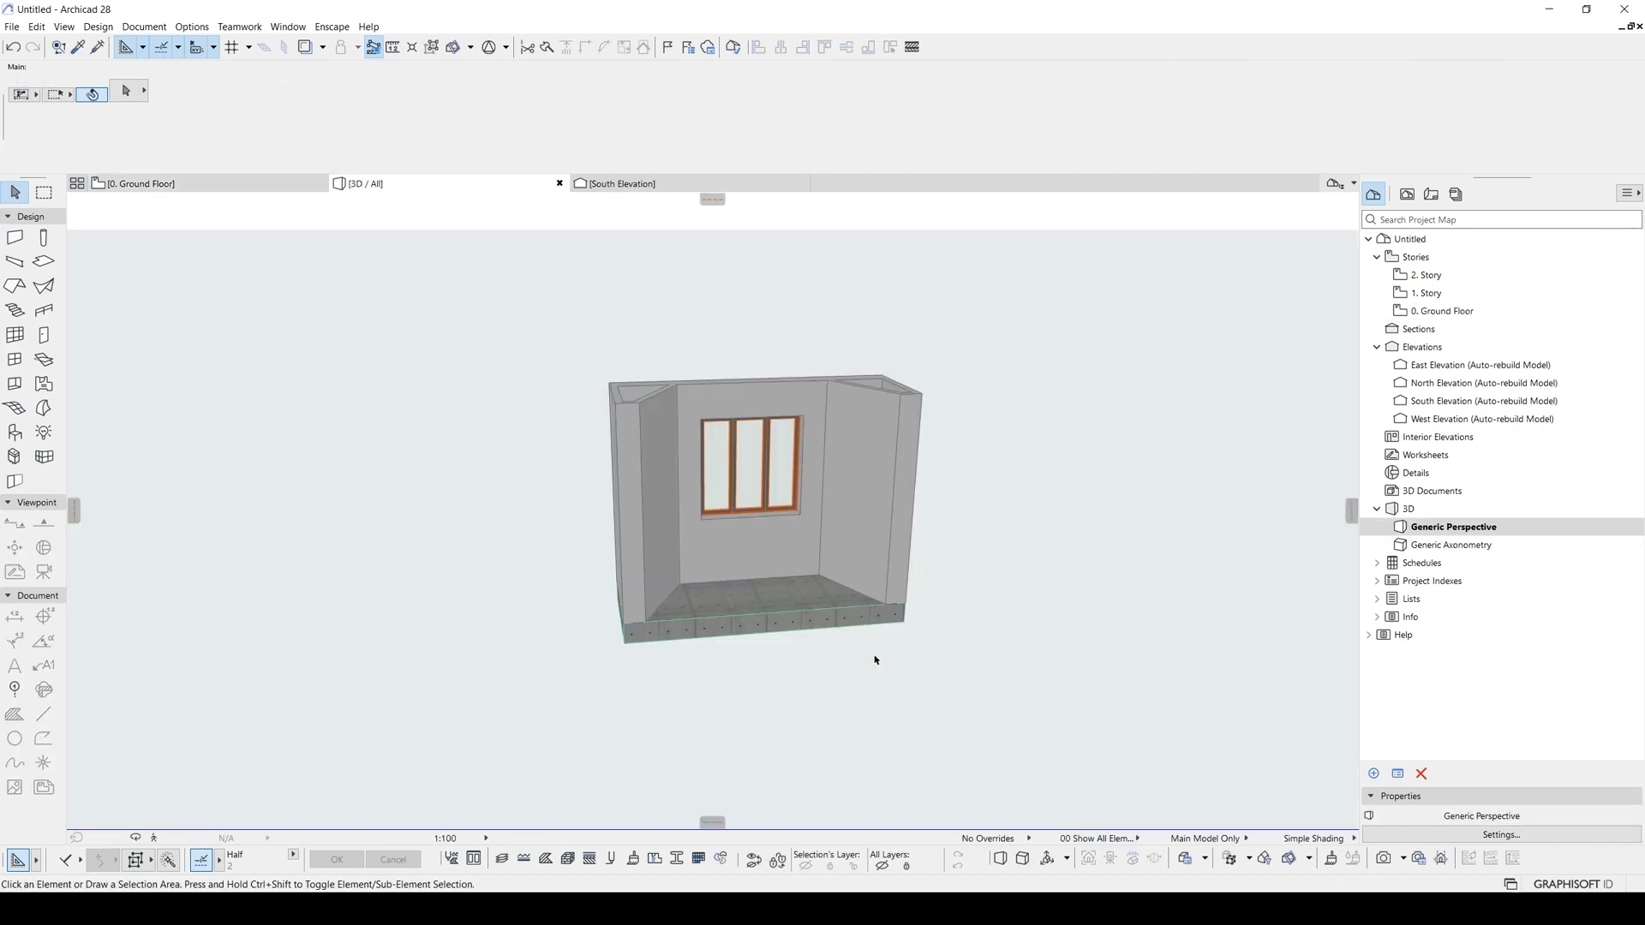
mouse_move(820, 541)
middle_mouse_down("shift")
mouse_move(854, 538)
mouse_move(818, 504)
middle_mouse_up("shift")
left_click(786, 484)
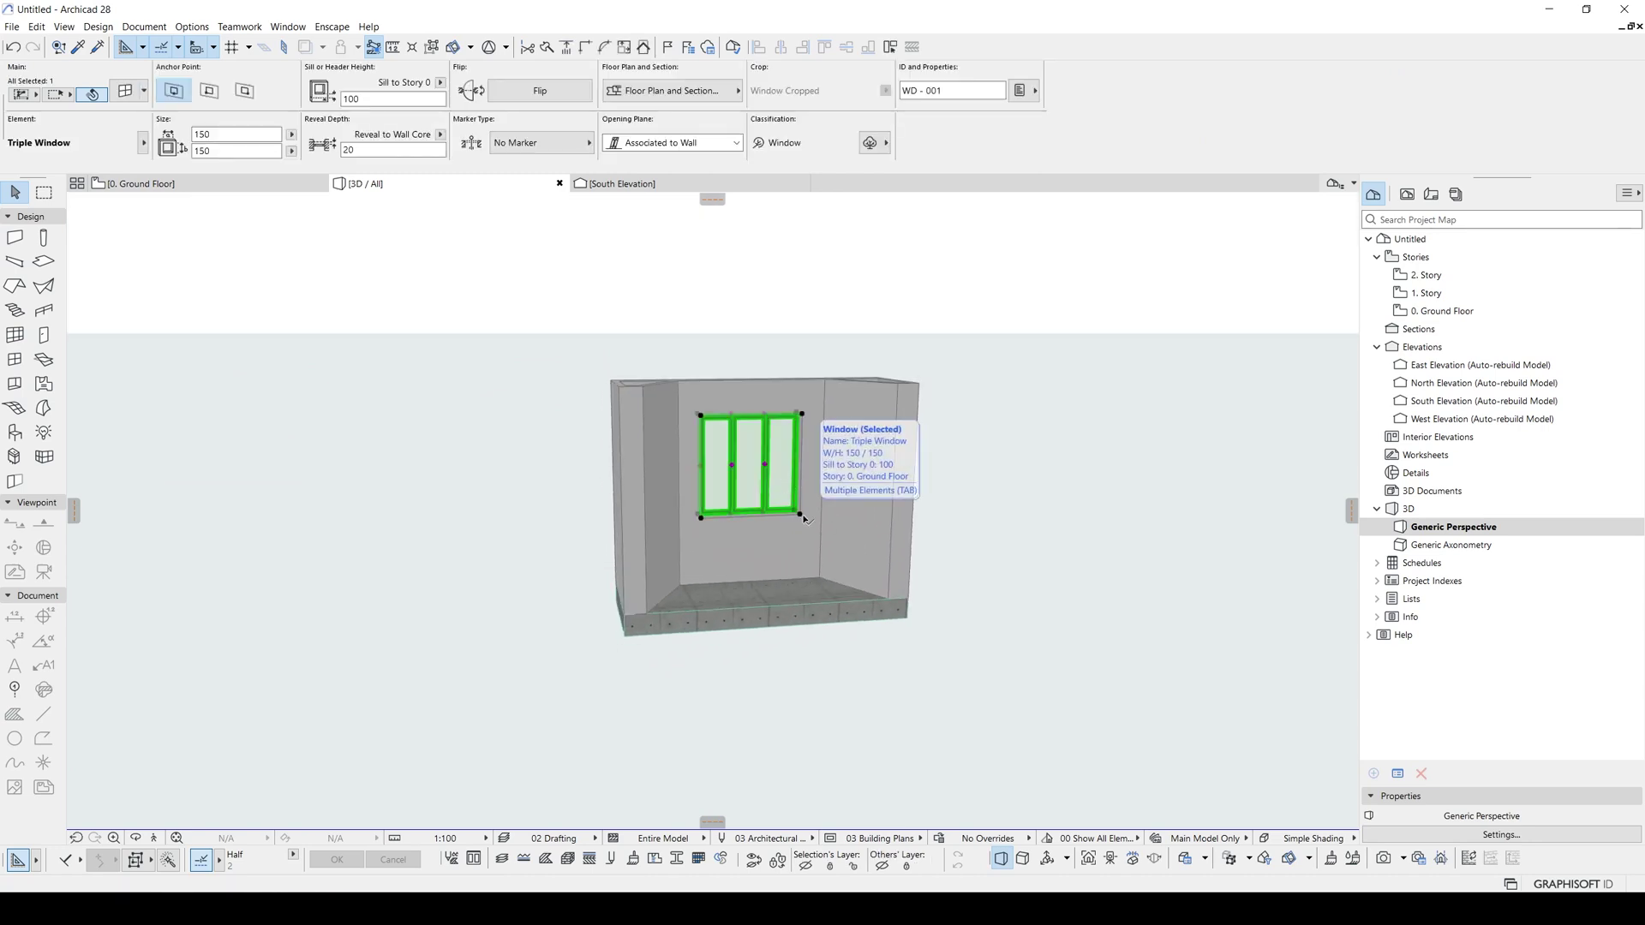
scroll(803, 517, "up", 2)
mouse_move(803, 518)
middle_mouse_down("shift")
mouse_move(721, 517)
mouse_move(793, 529)
middle_mouse_up("shift")
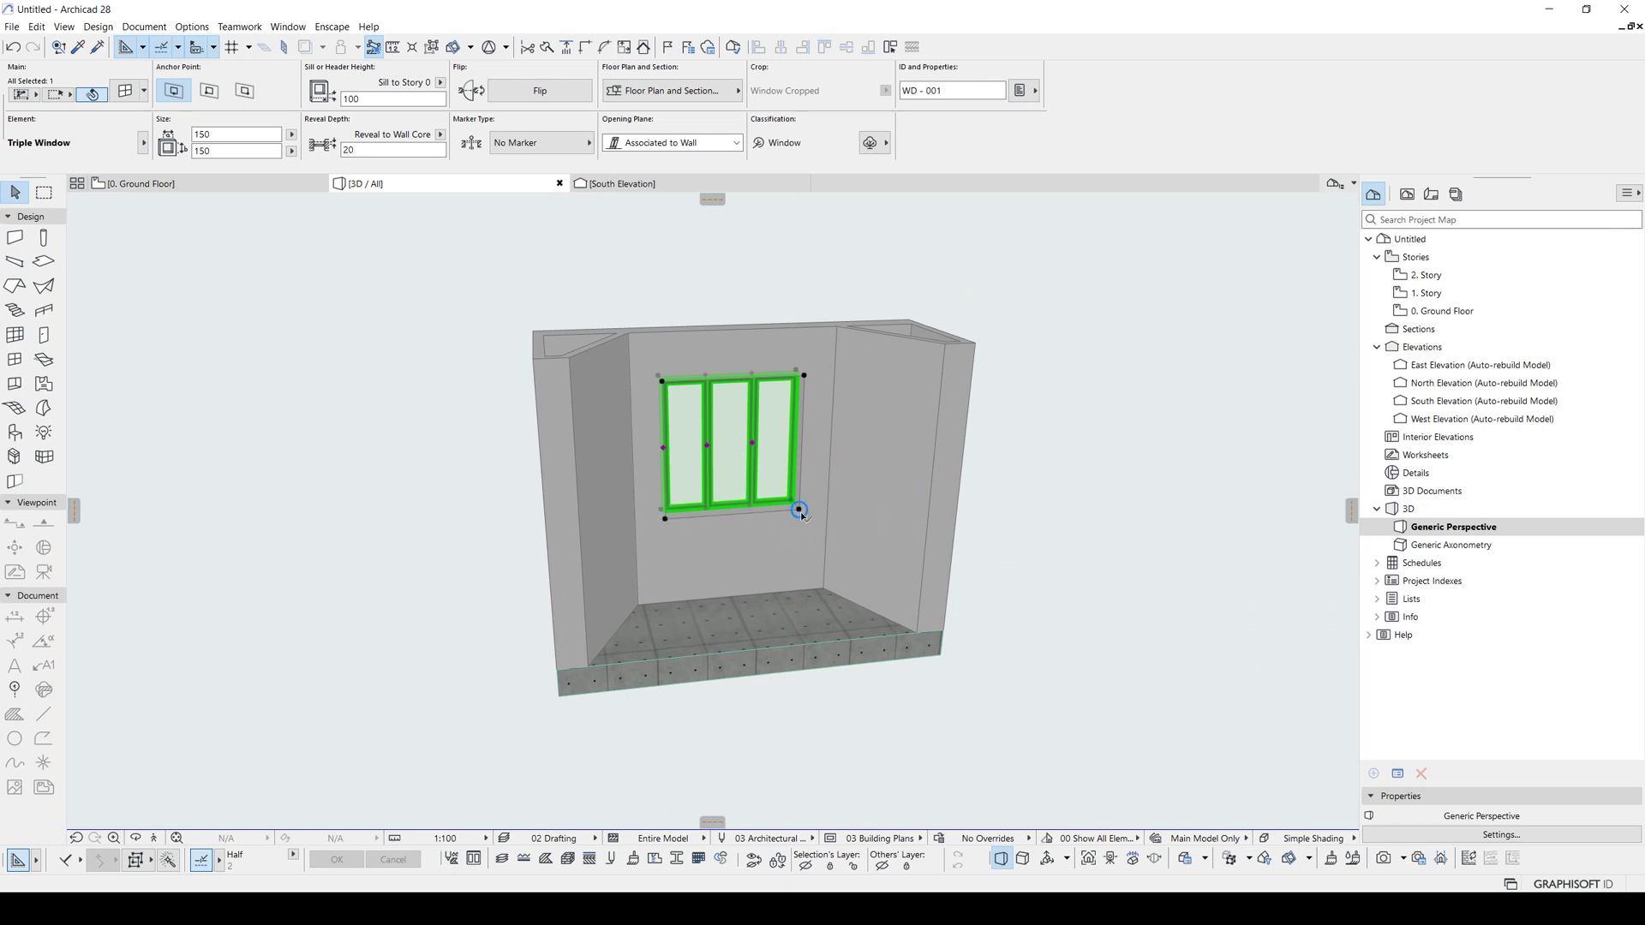
left_click(798, 510)
left_click(120, 204)
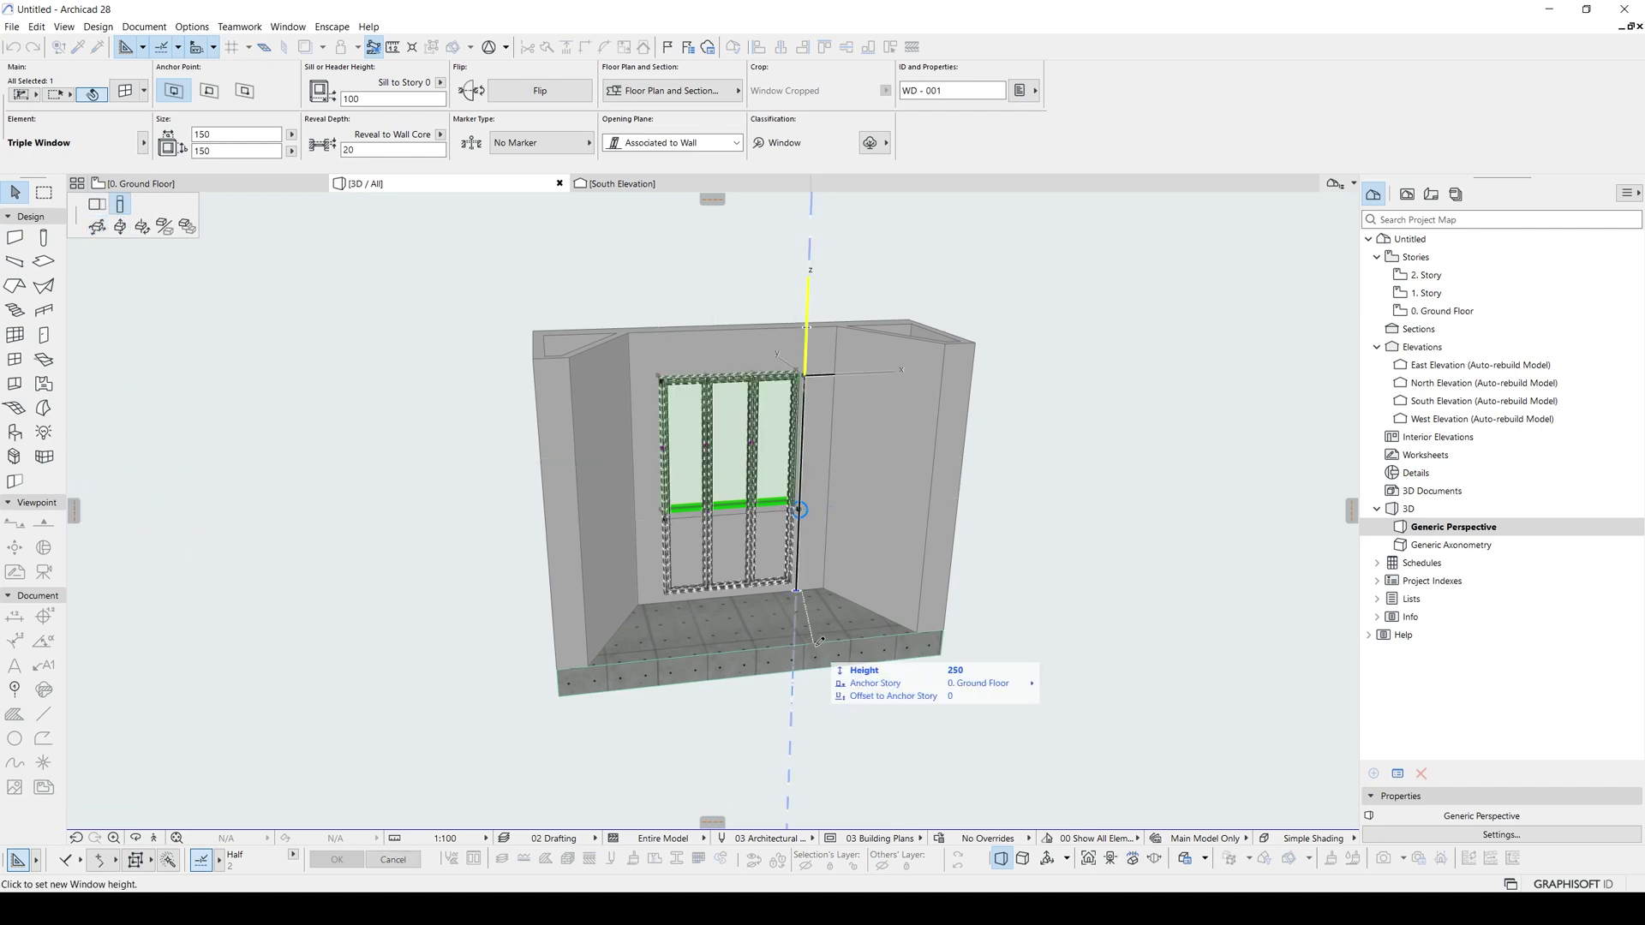
left_click(821, 640)
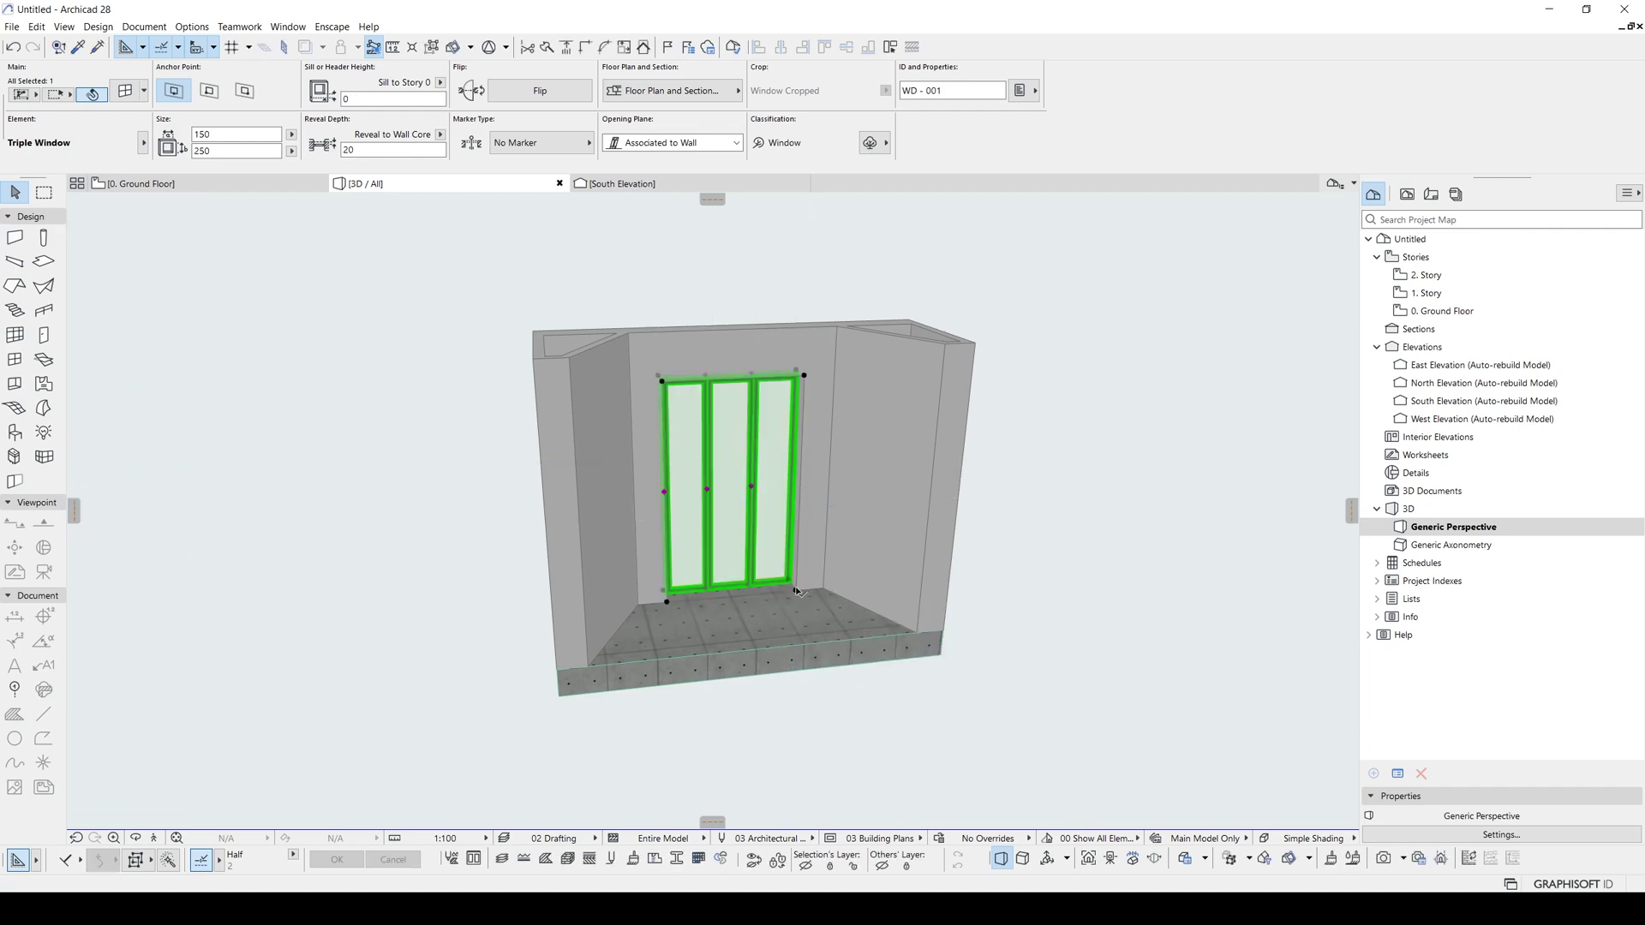
- Stretch the window's width from both sides to 216, leaving the sash angle unchanged
left_click(797, 591)
left_click(864, 670)
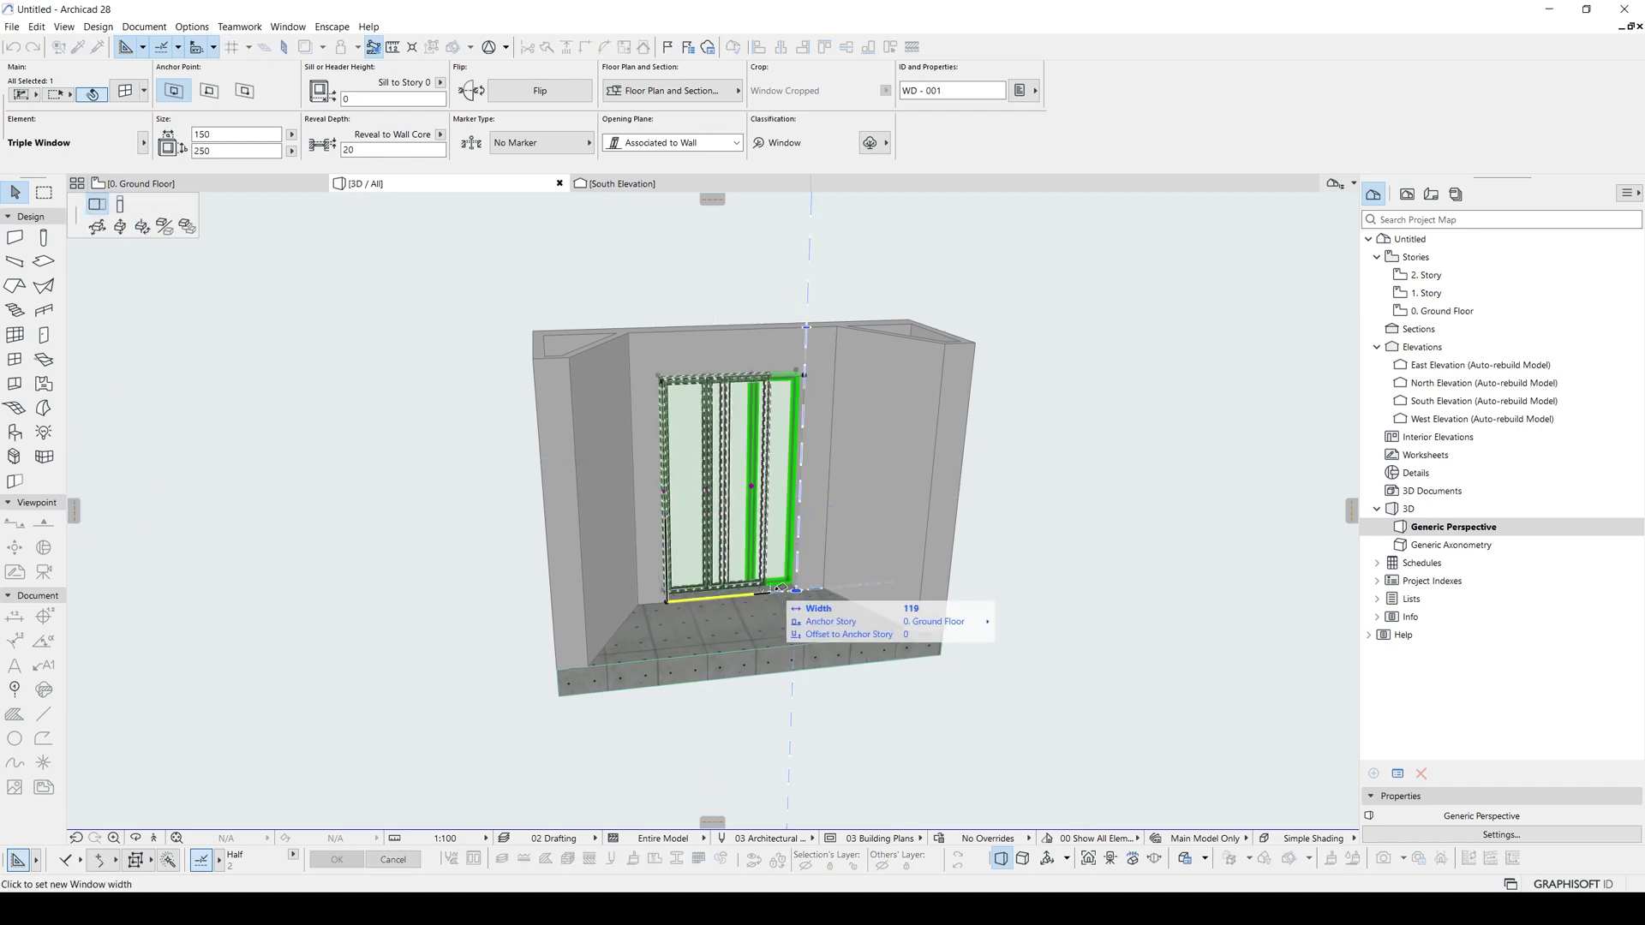
left_click(823, 589)
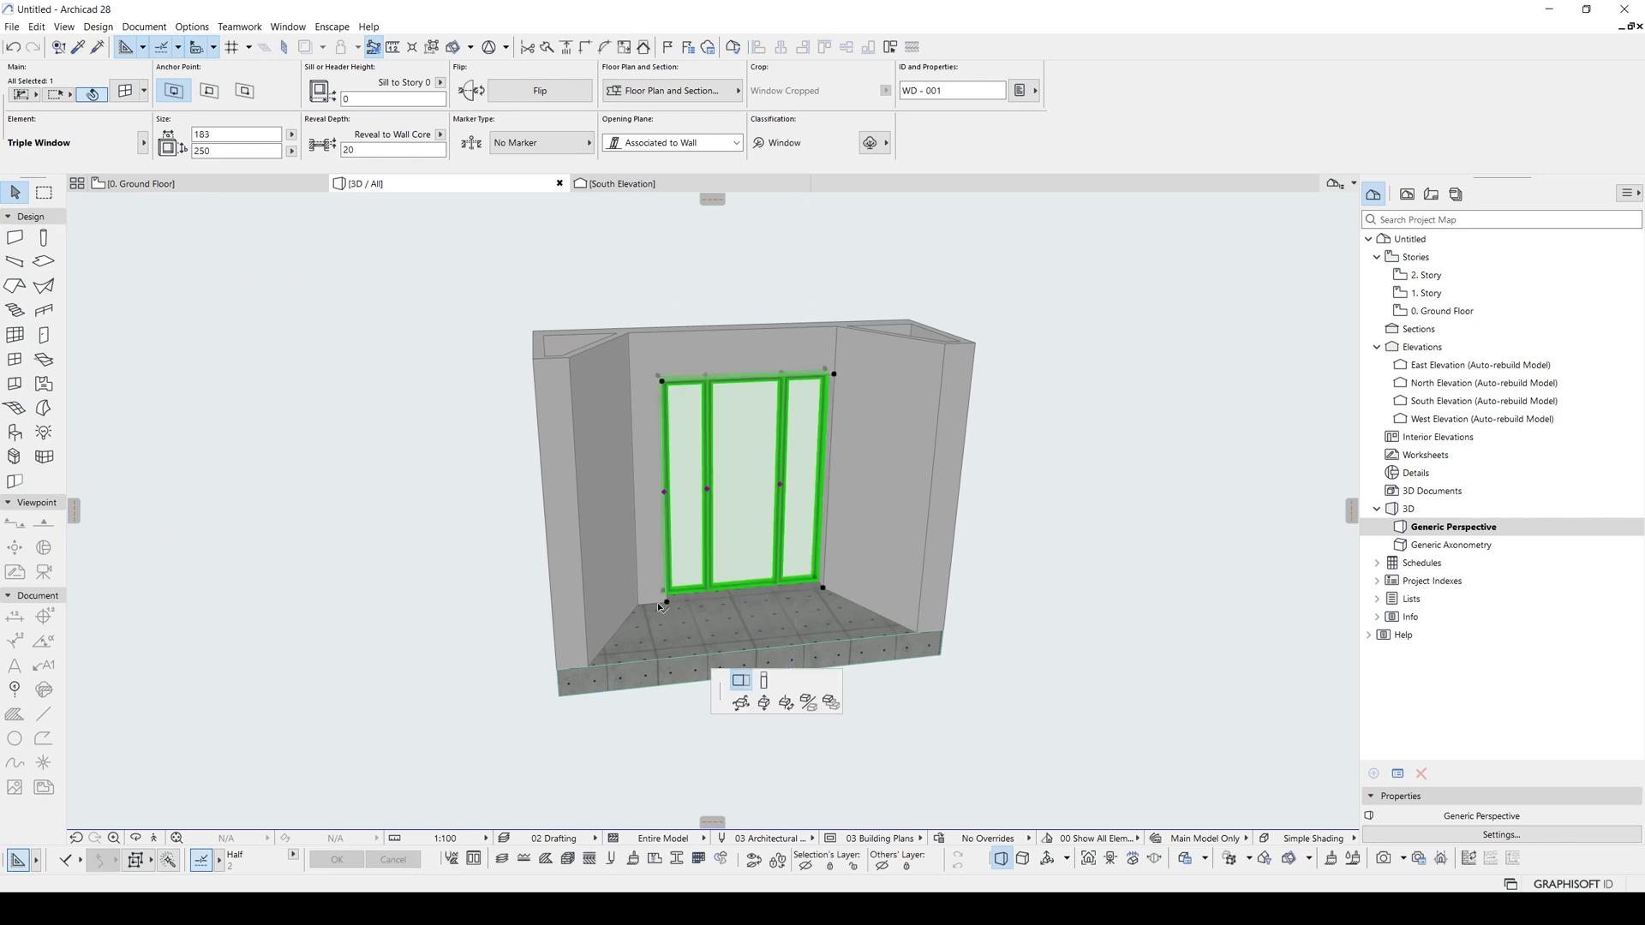
left_click(661, 604)
left_click(764, 702)
left_click(669, 522)
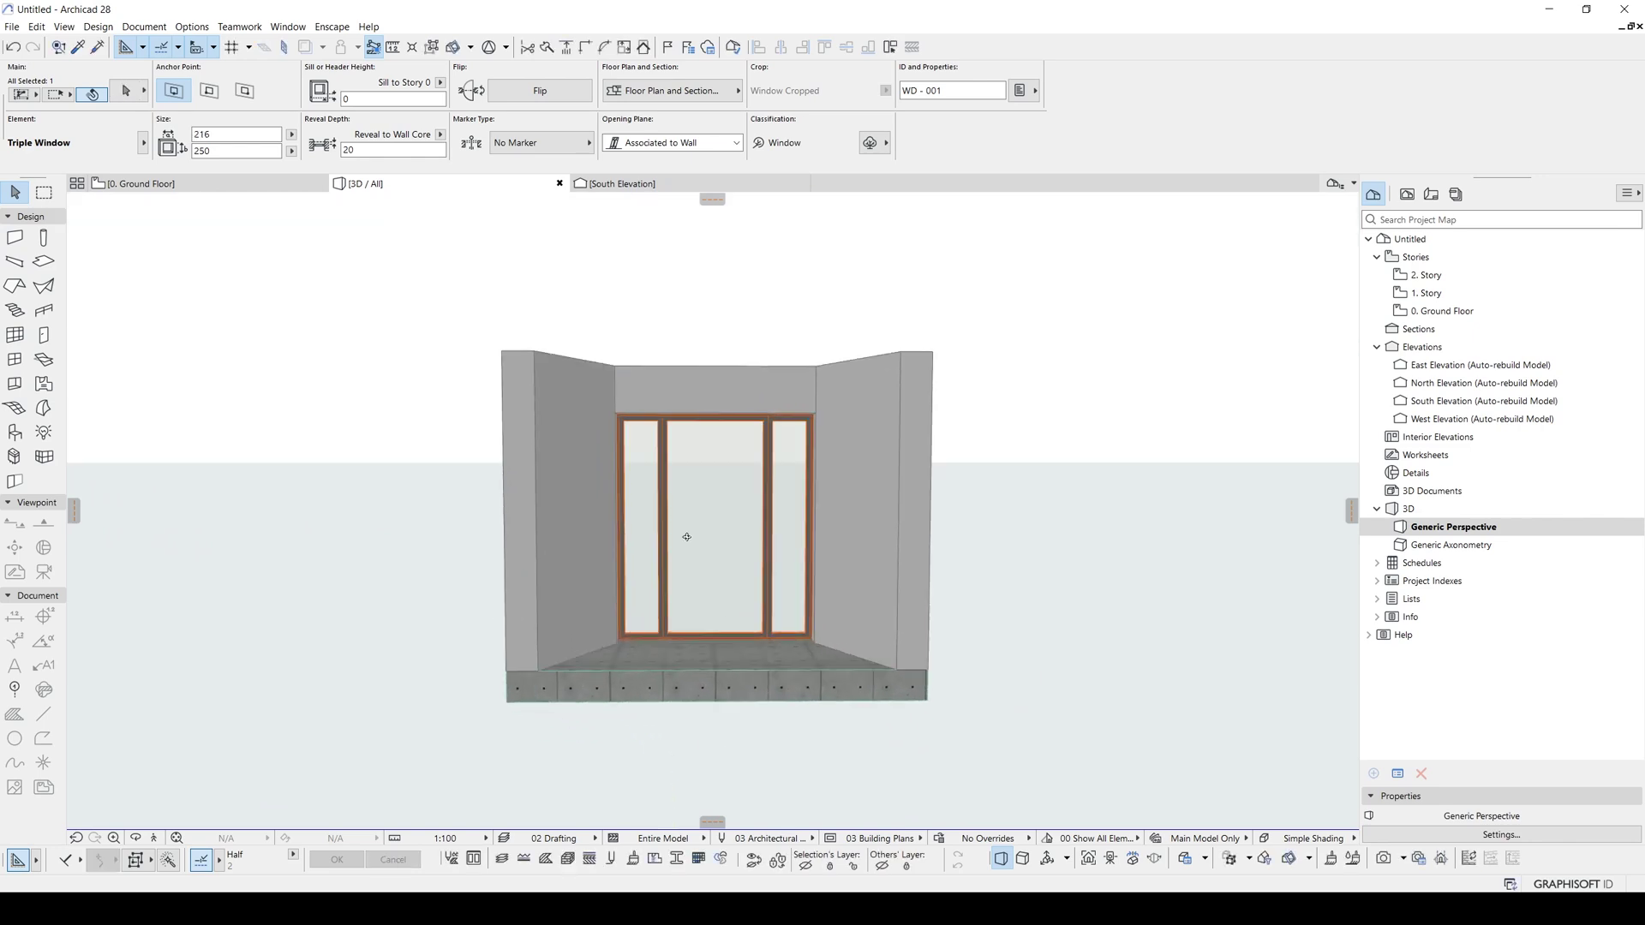
left_click(664, 529)
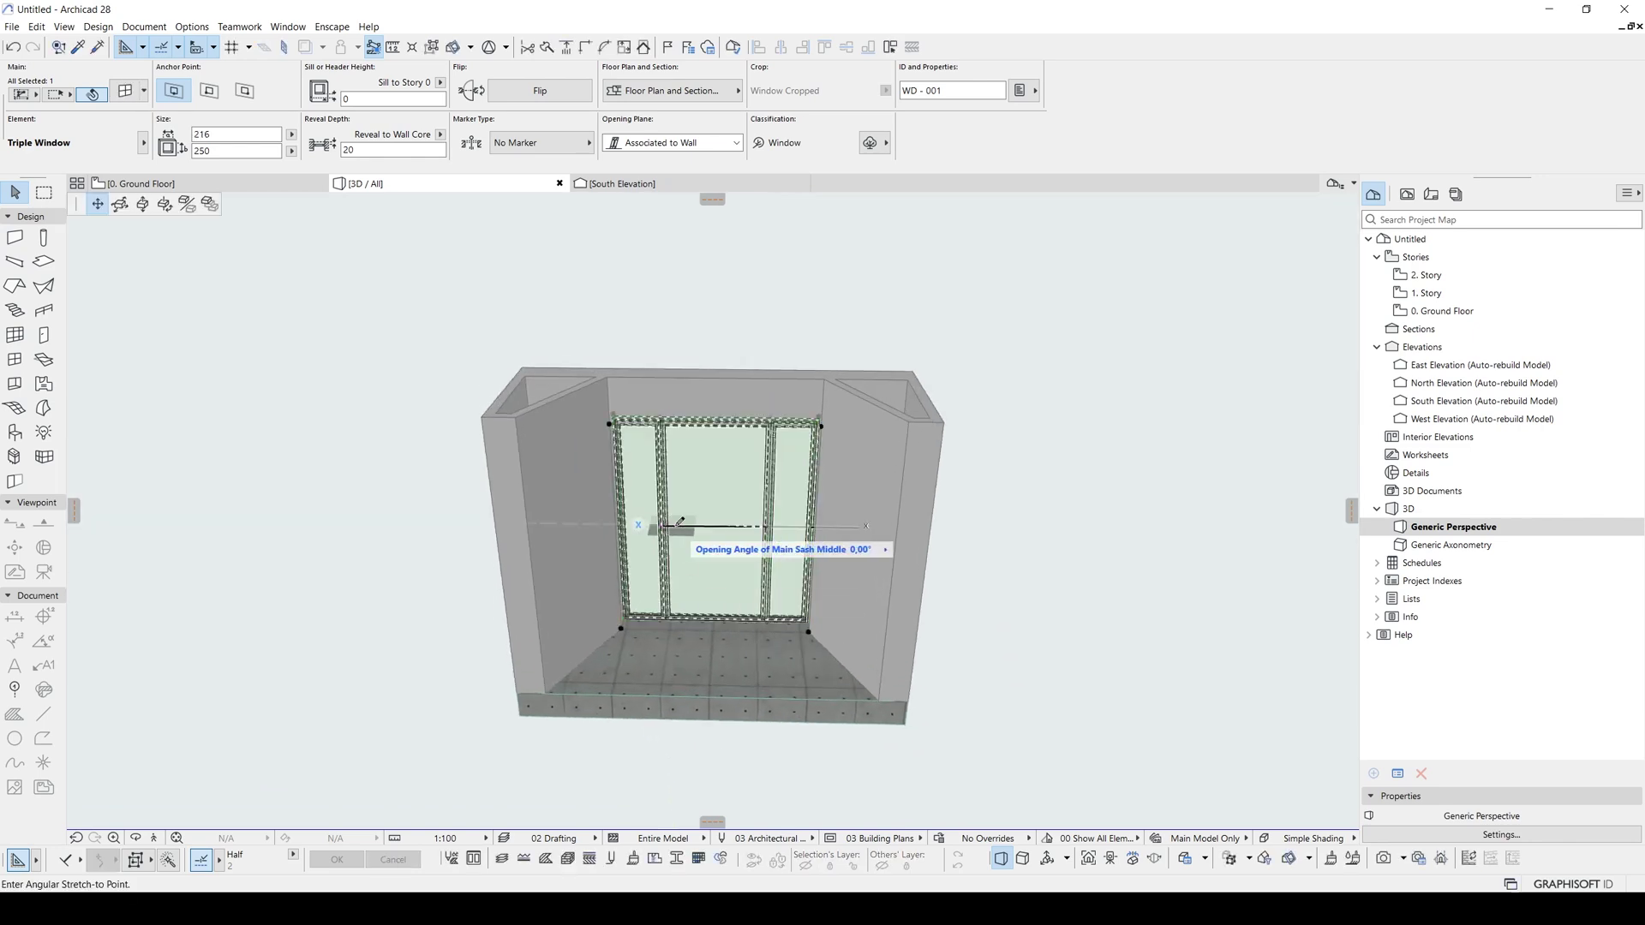
left_click(635, 577)
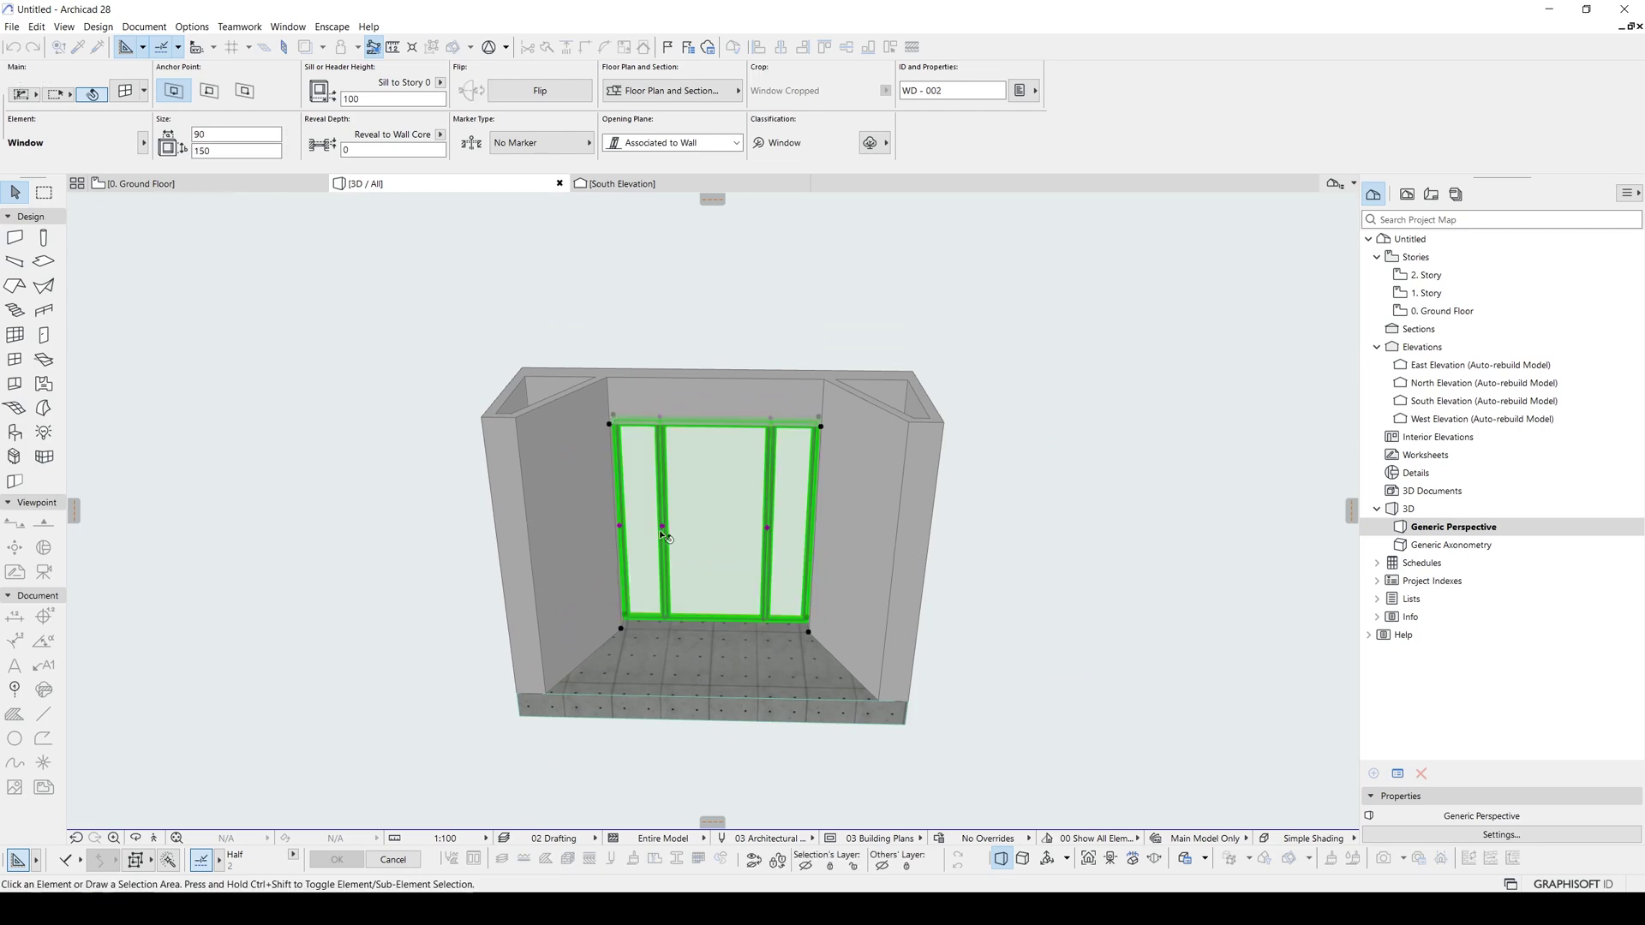
- Set the triple window's Side Pane Width to 70 on the Shape page and apply
double_click(706, 513)
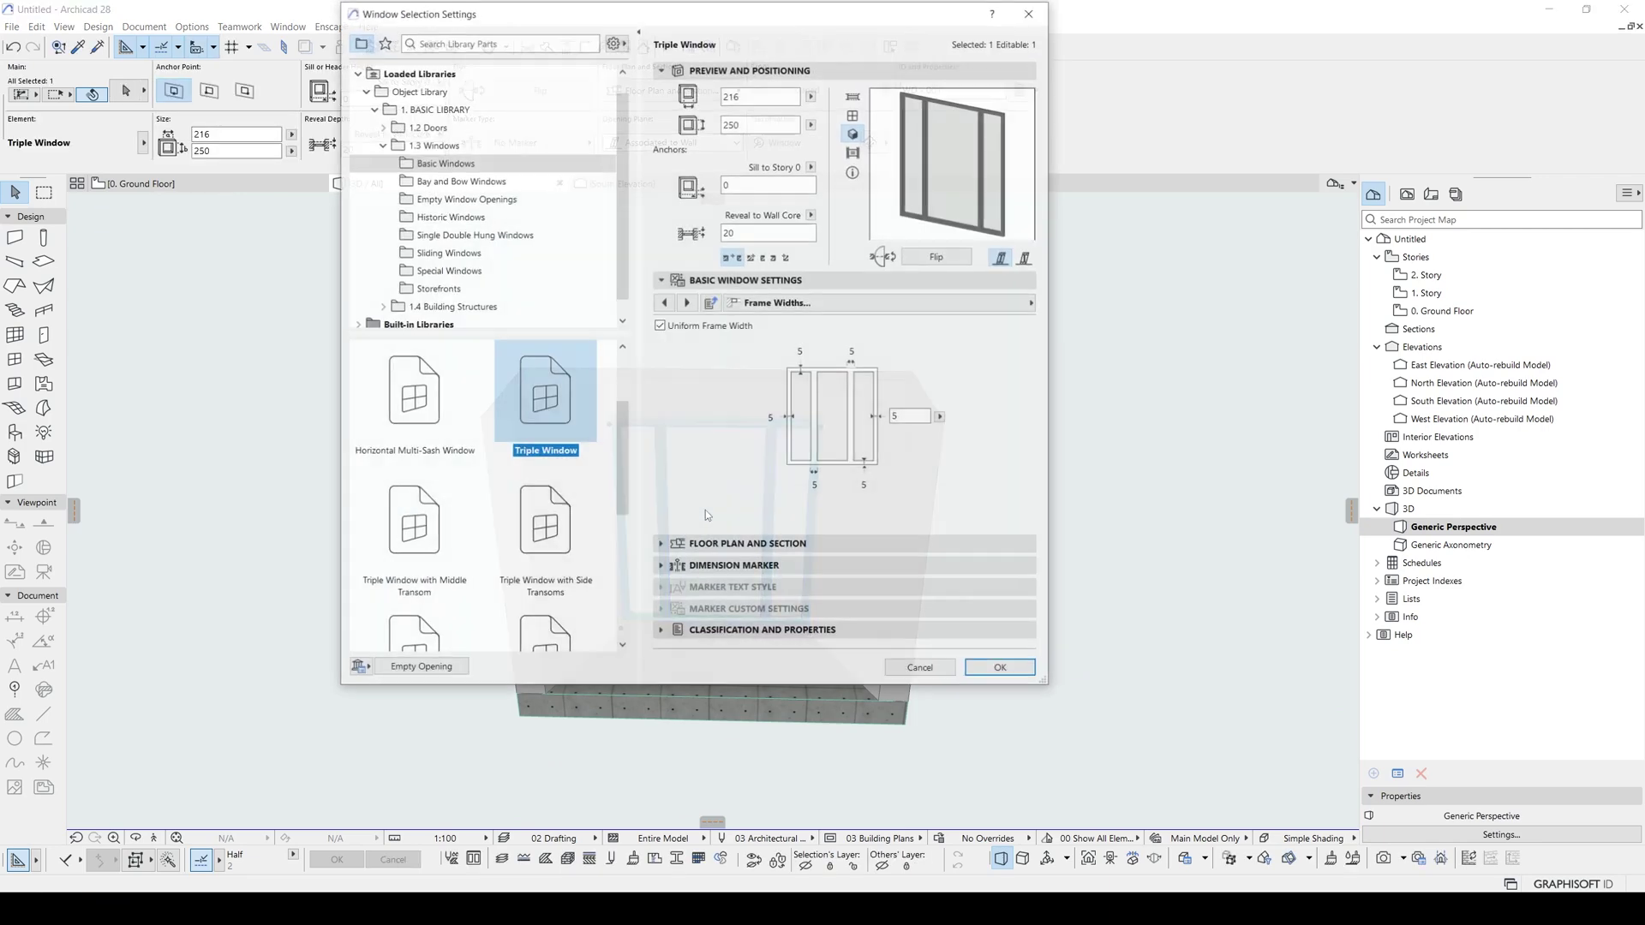
left_click(687, 303)
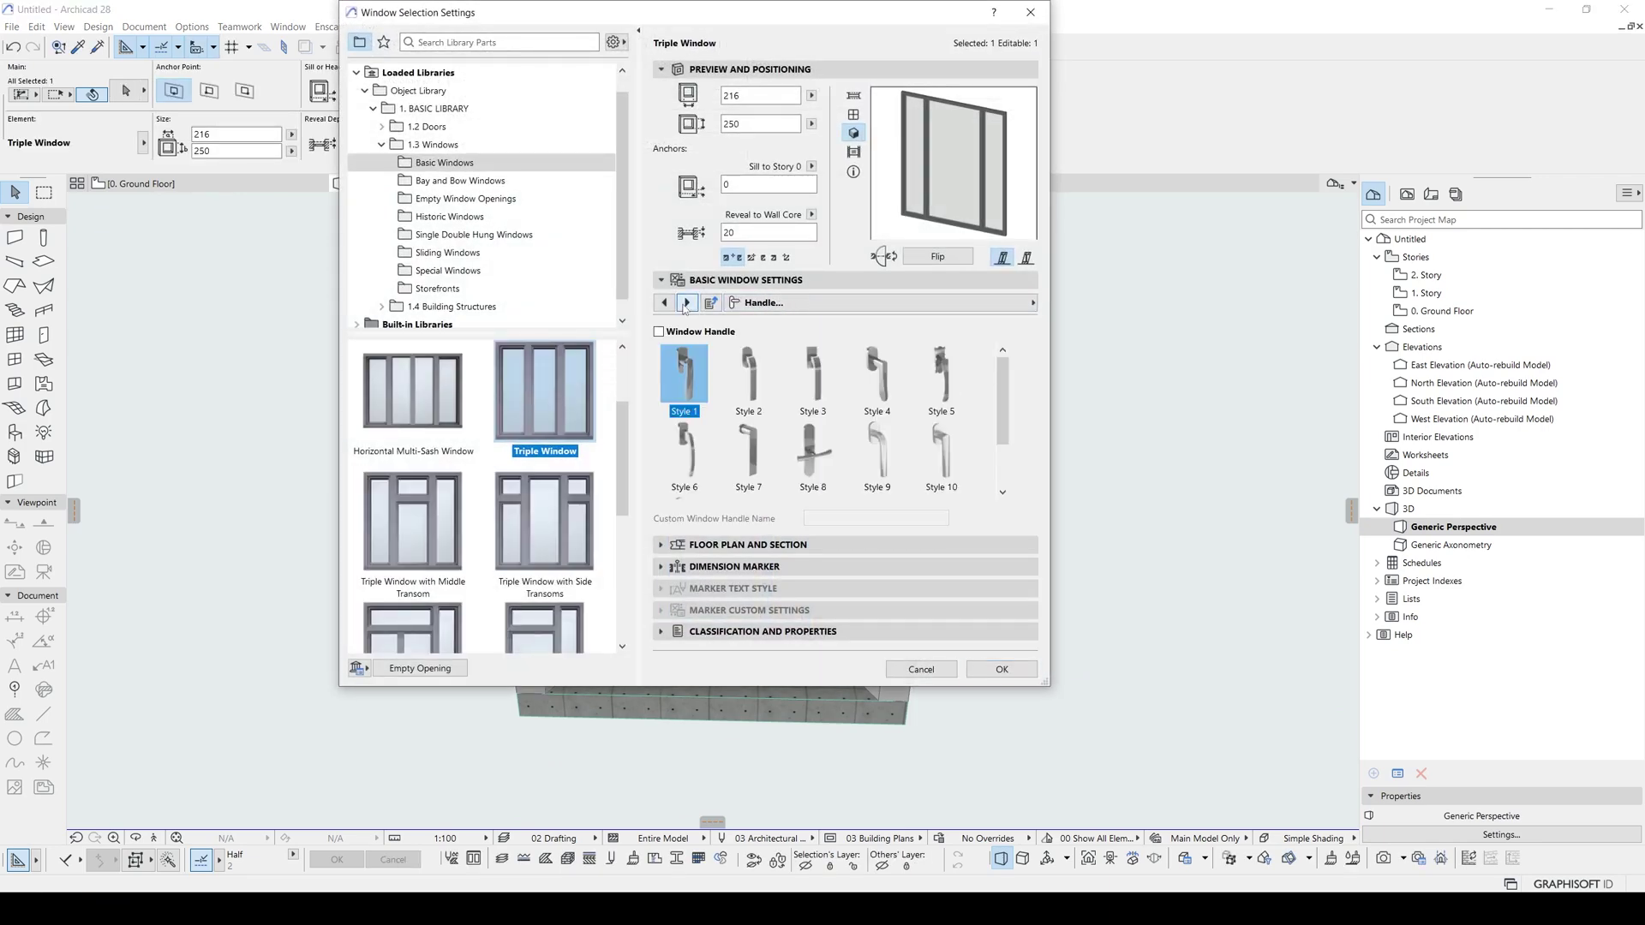
left_click(687, 303)
left_click(687, 303)
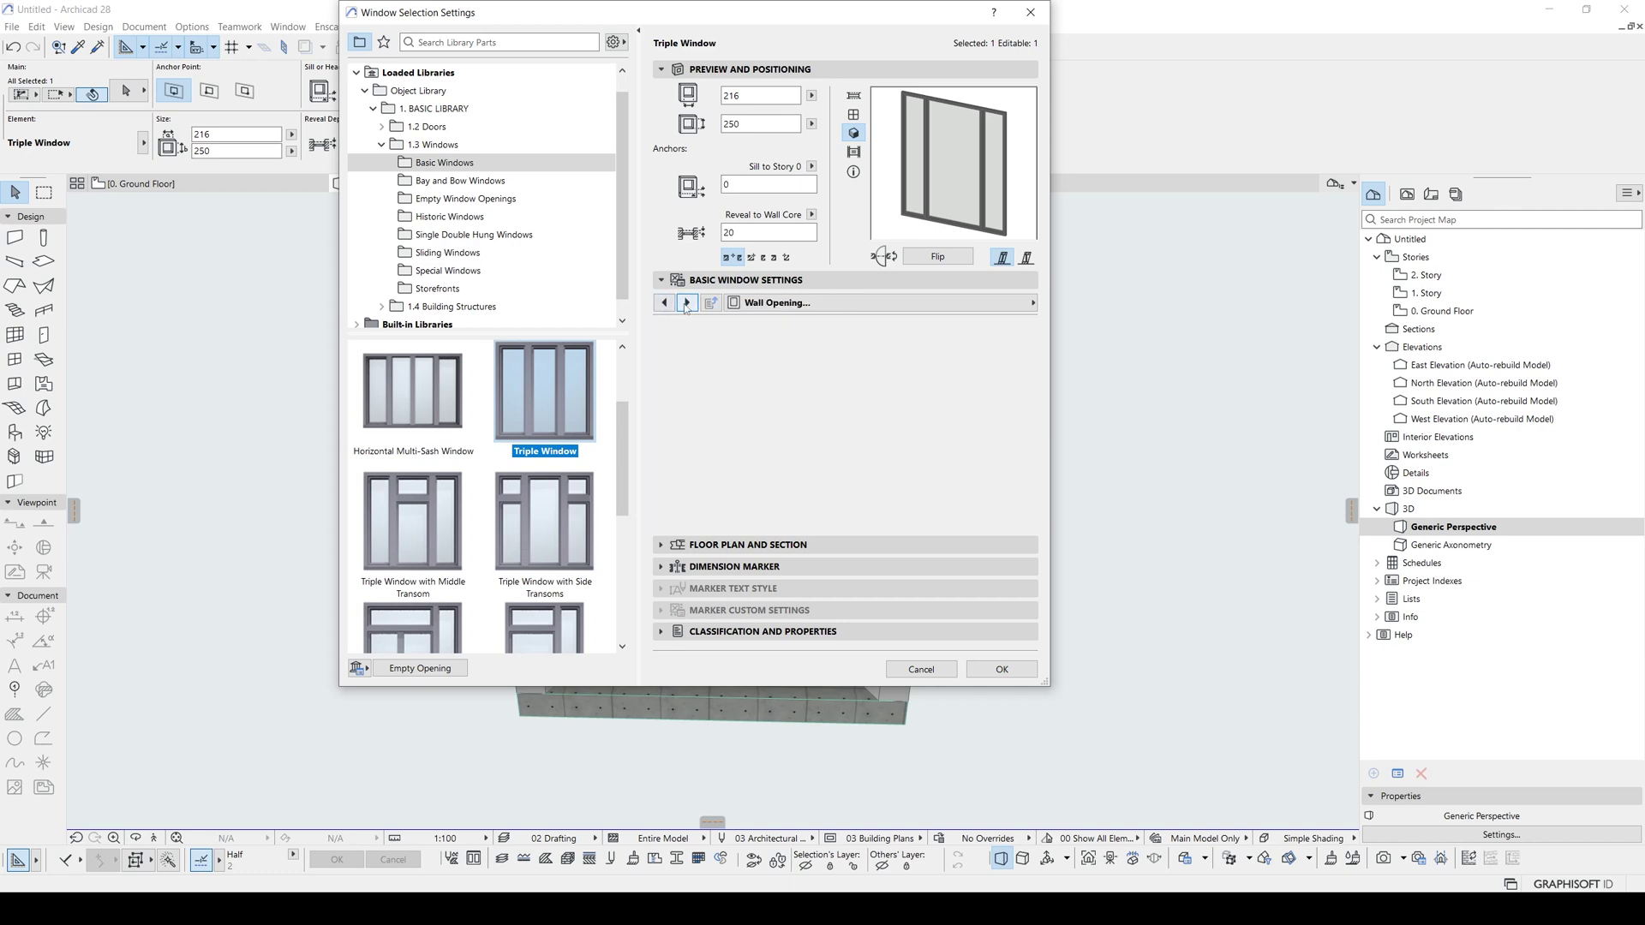
double_click(878, 497)
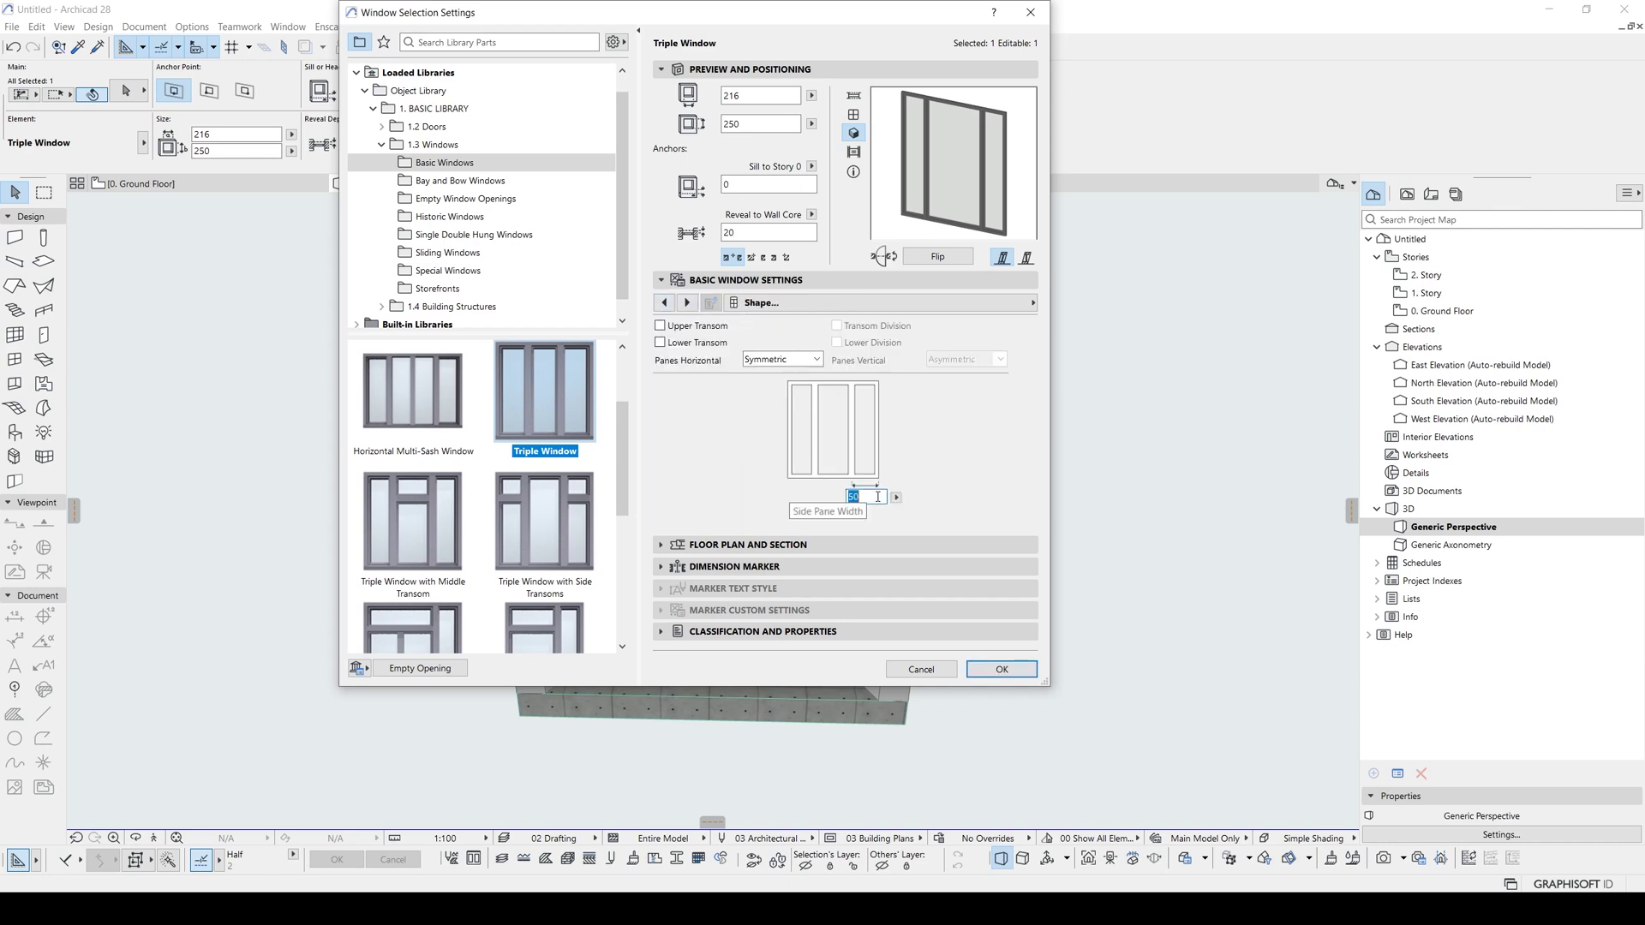
type("7")
key("Return")
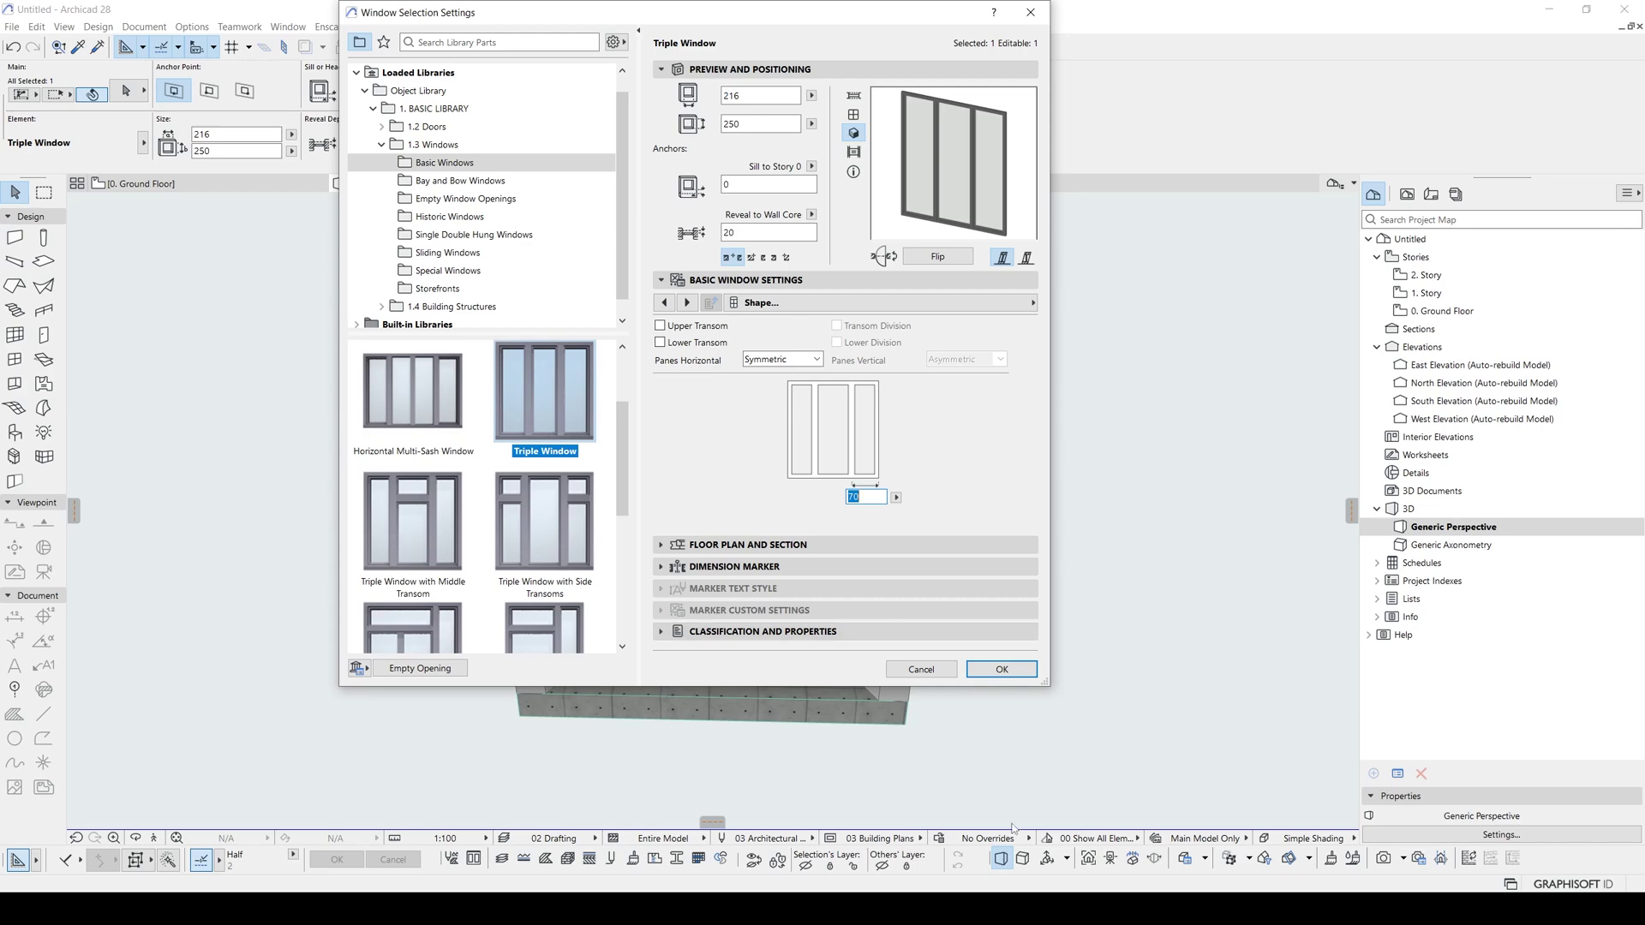
left_click(1001, 669)
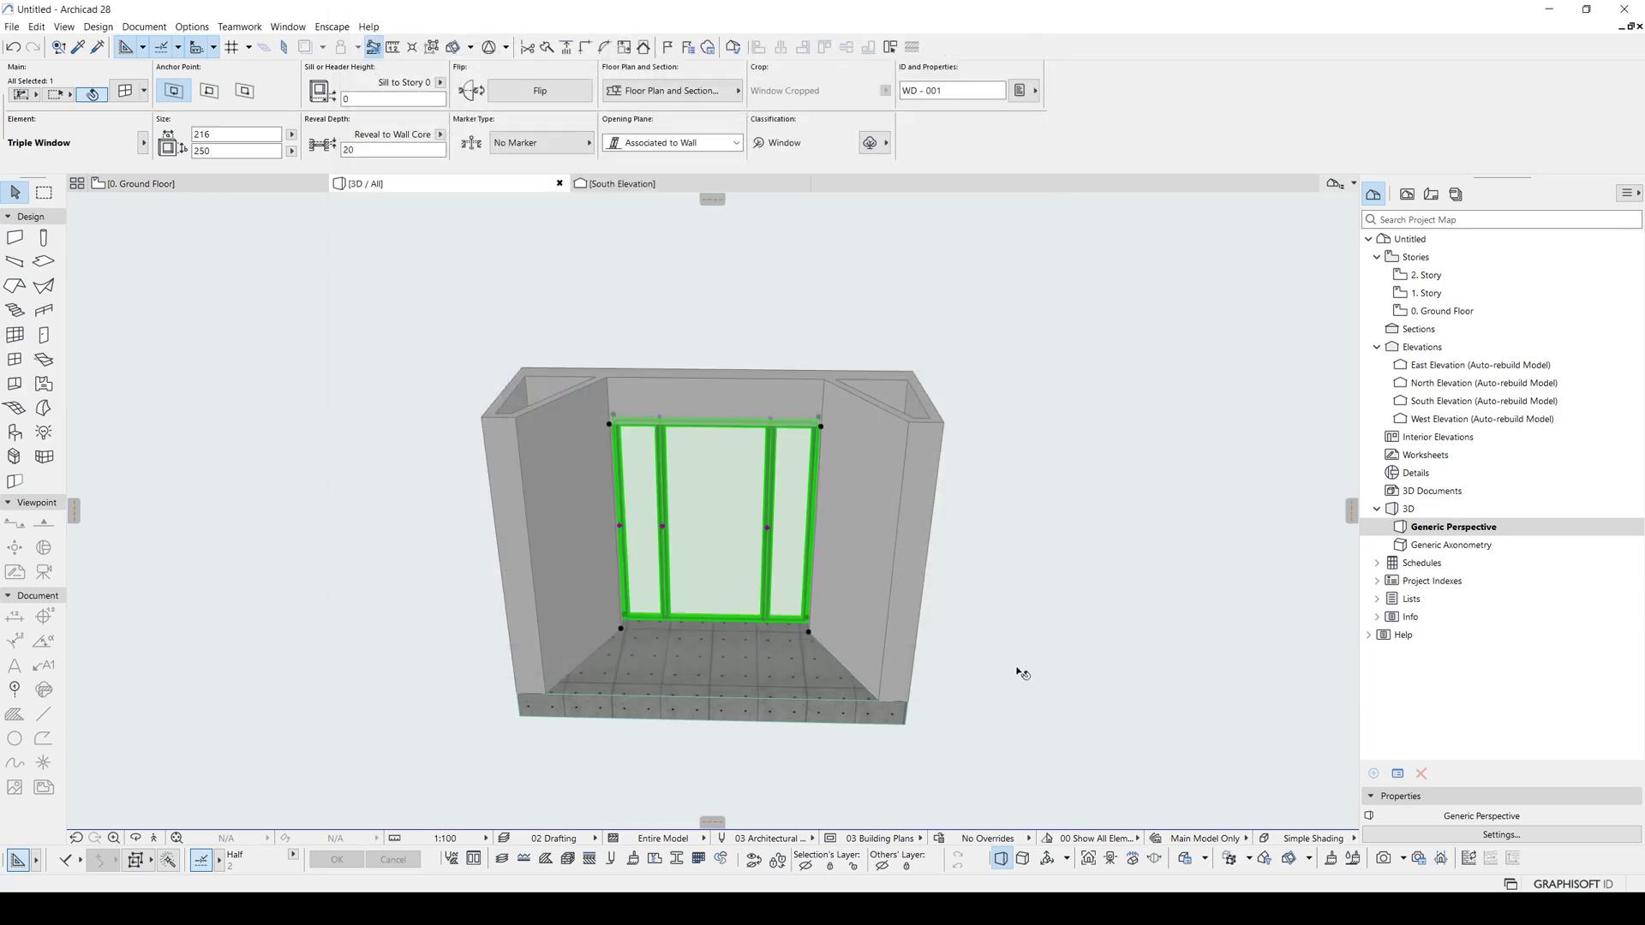
- Override the slab's edge surface with Stone - Granite Gray
mouse_move(711, 599)
middle_mouse_down("shift")
mouse_move(917, 503)
mouse_move(717, 593)
middle_mouse_up("shift")
double_click(704, 591)
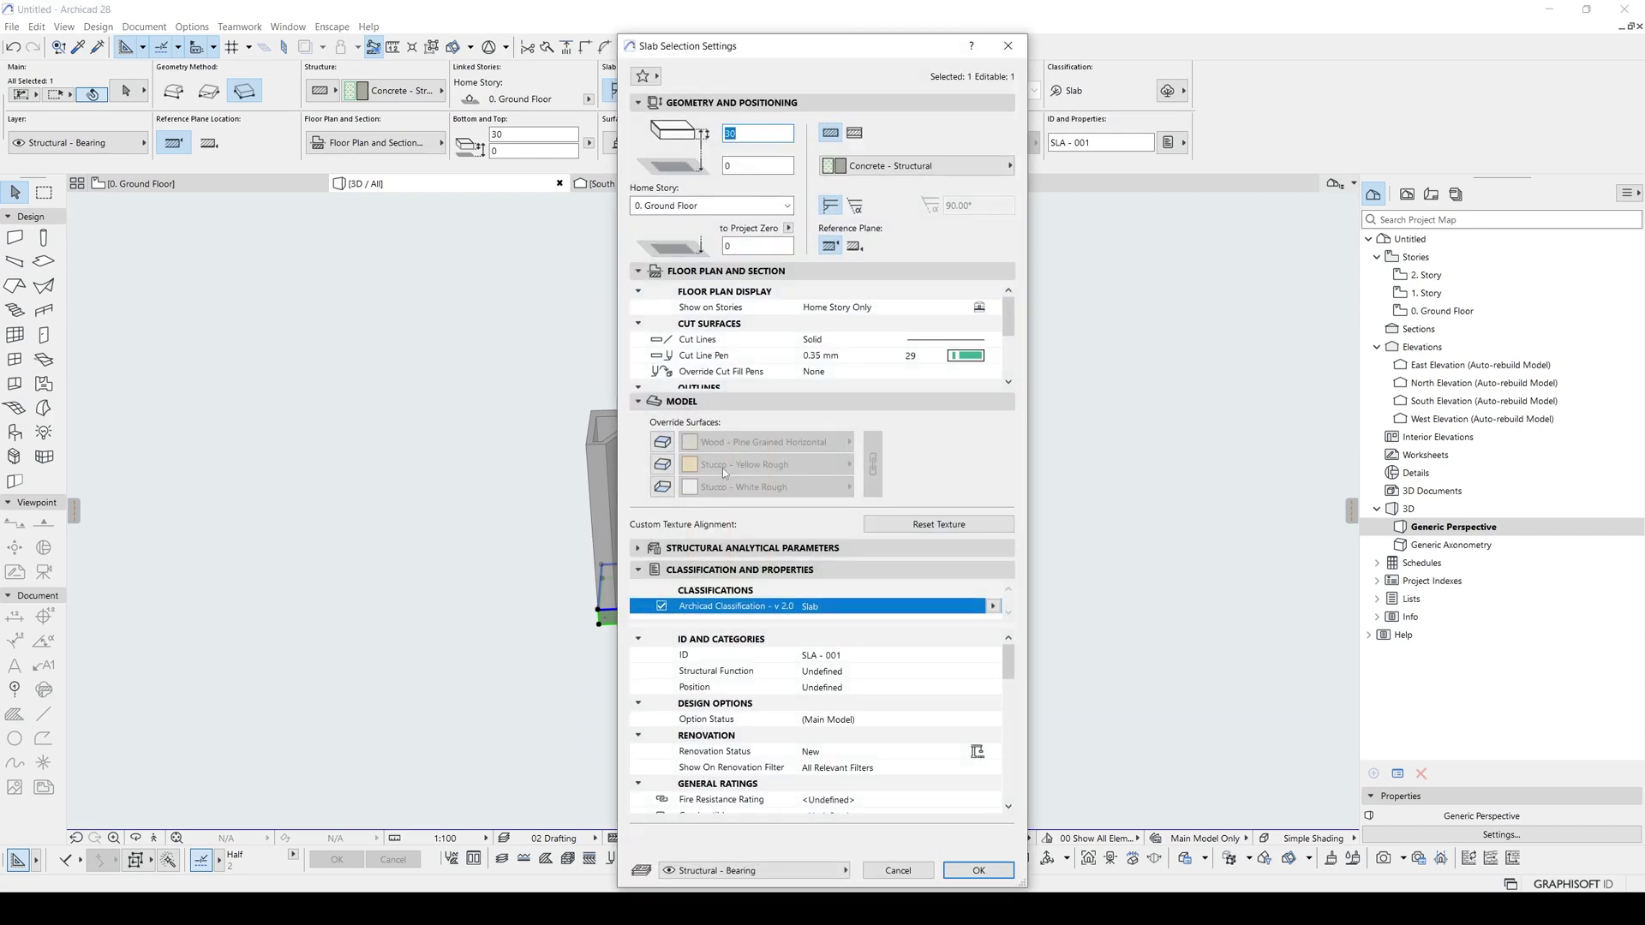
left_click(662, 464)
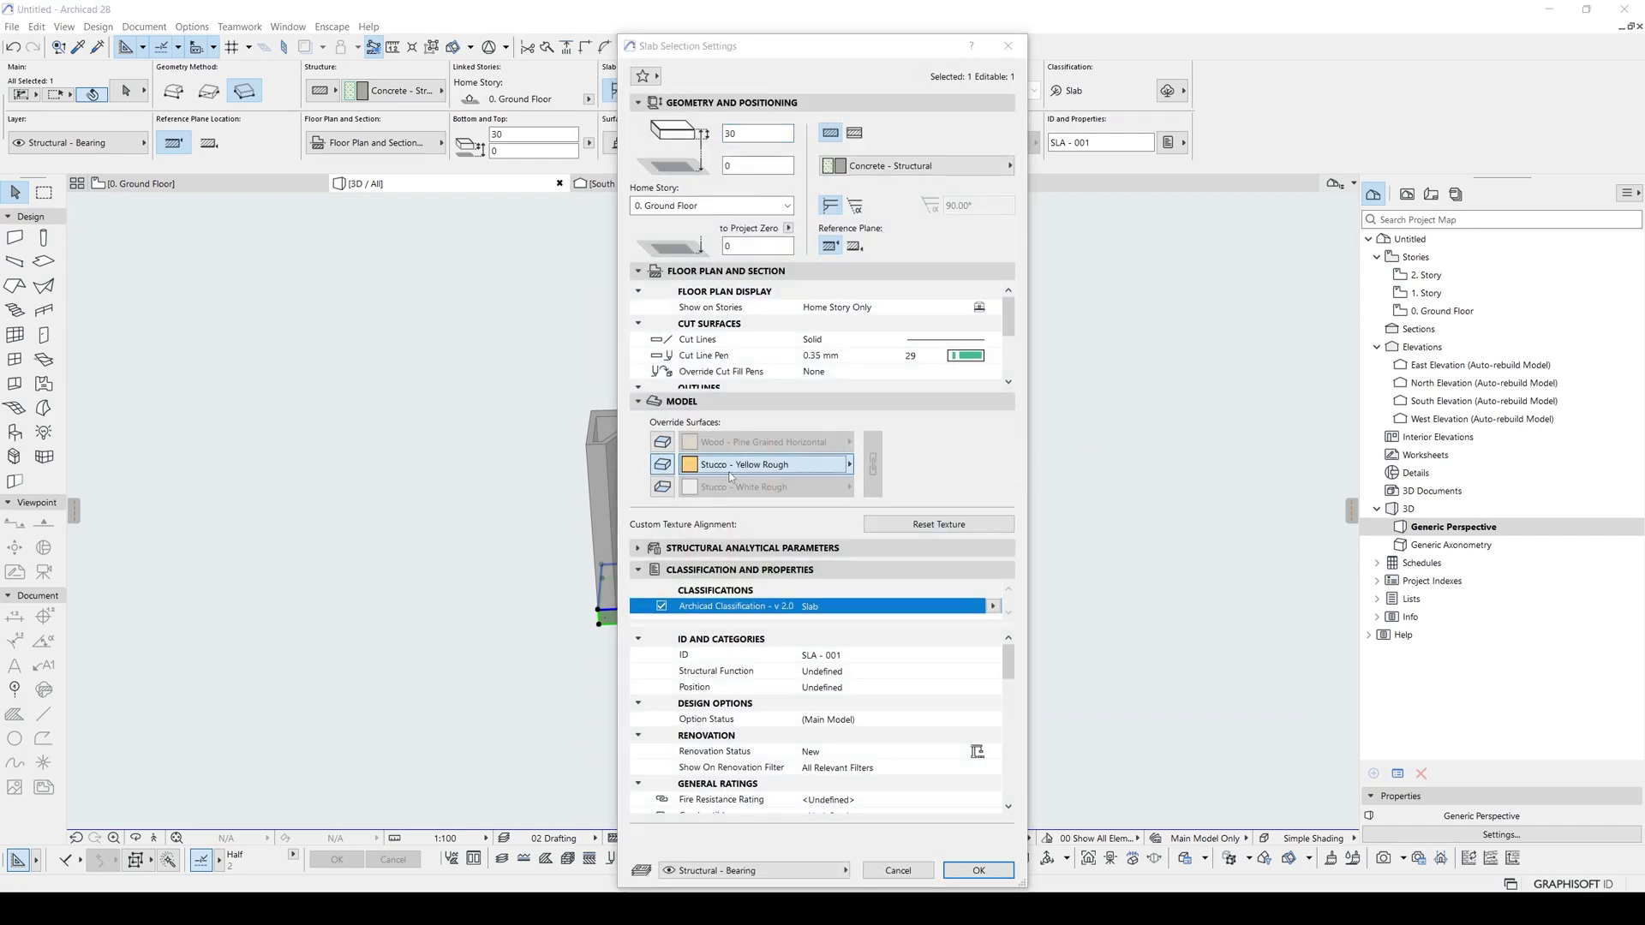
left_click(731, 475)
left_click(731, 477)
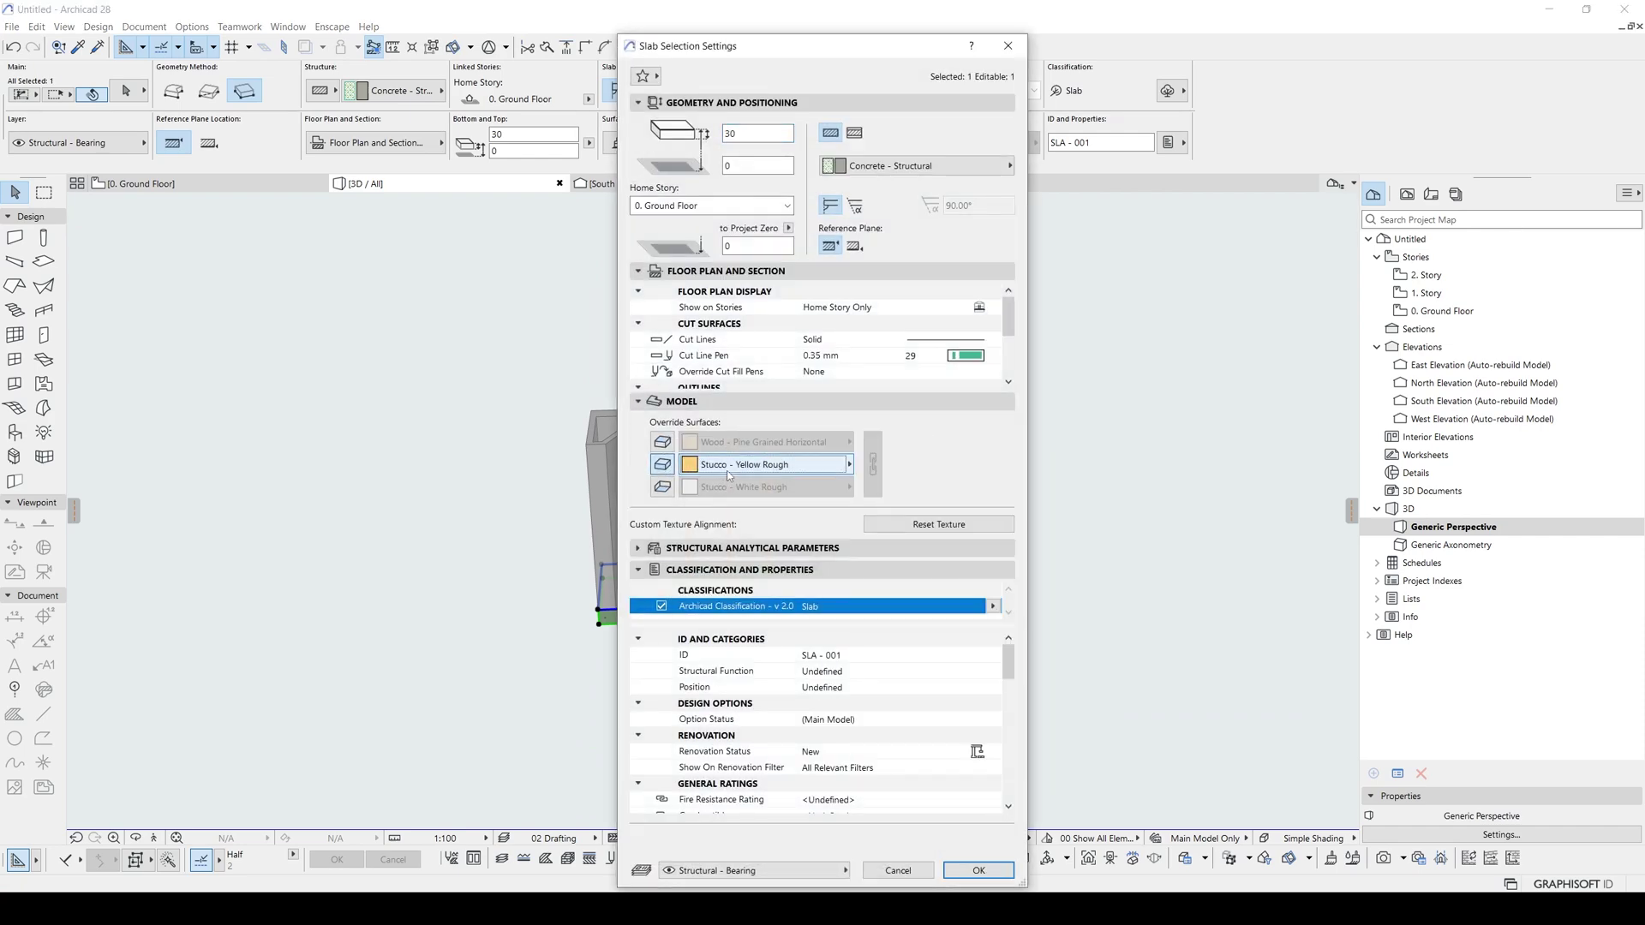
left_click_drag(719, 60, 1052, 96)
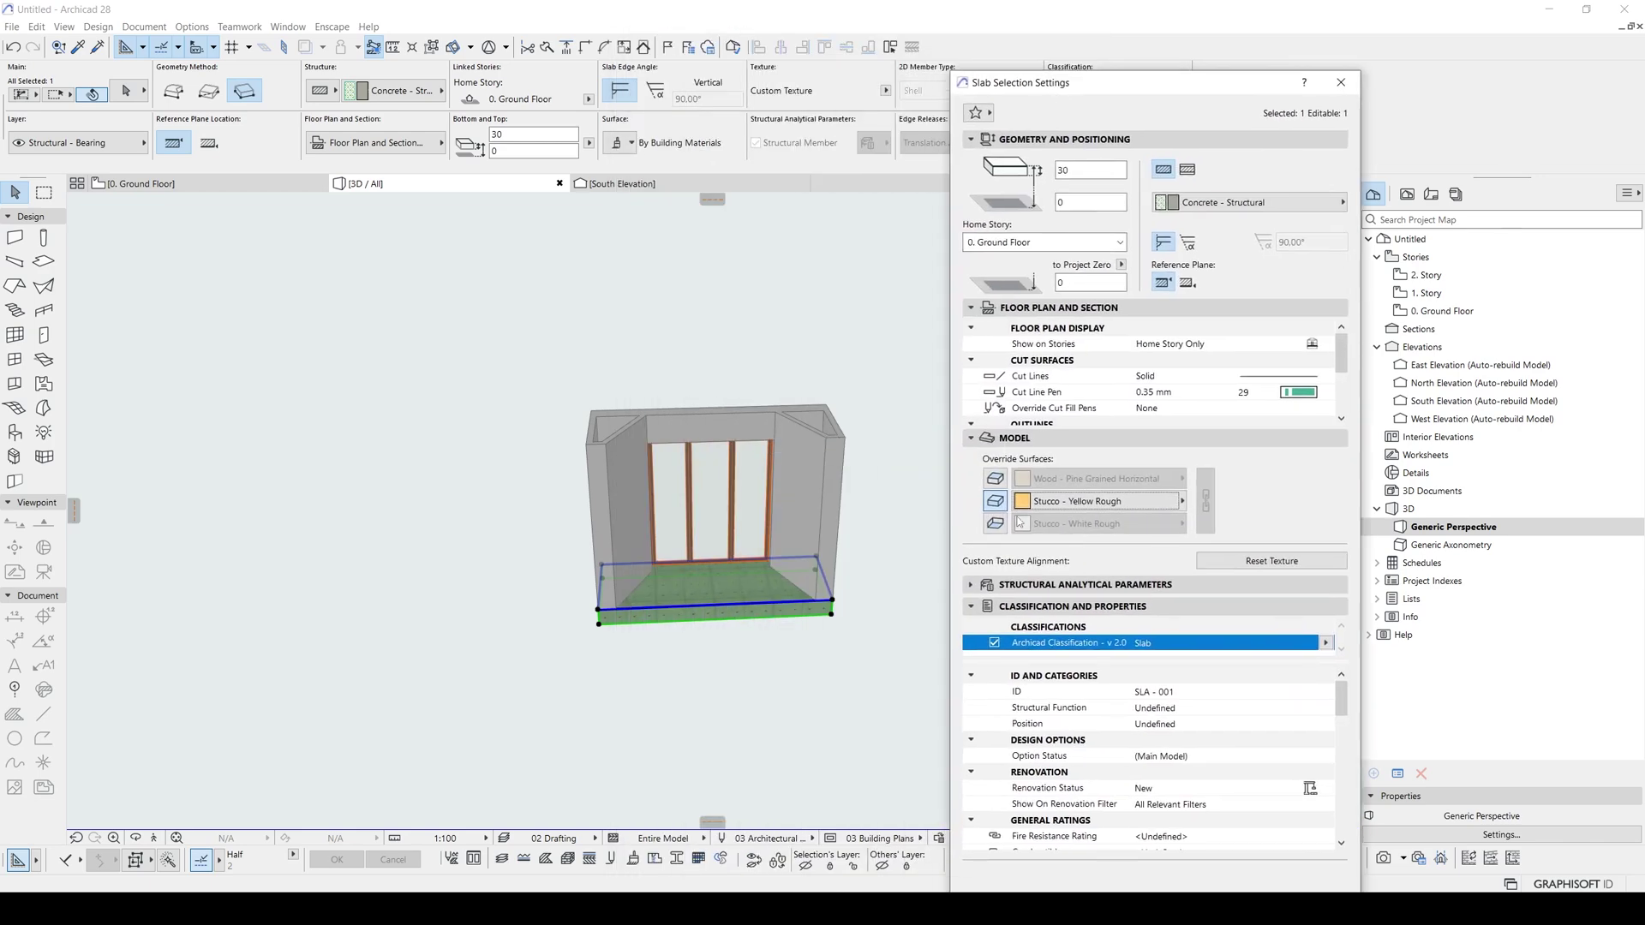
left_click(1052, 503)
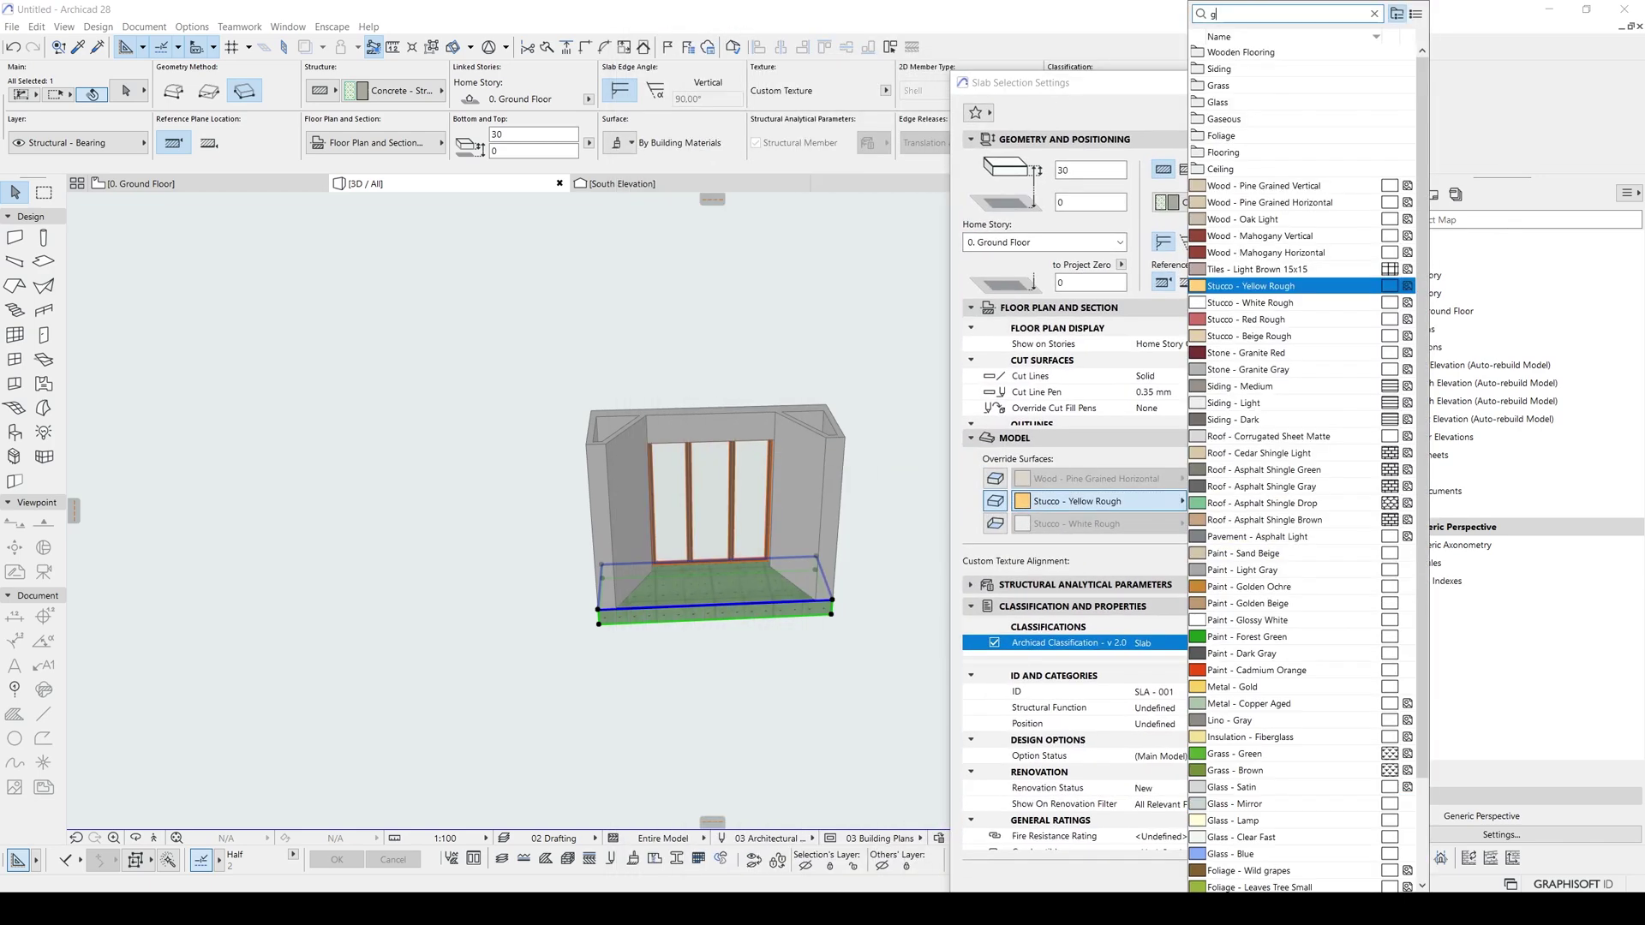
type("gera")
key("BackSpace")
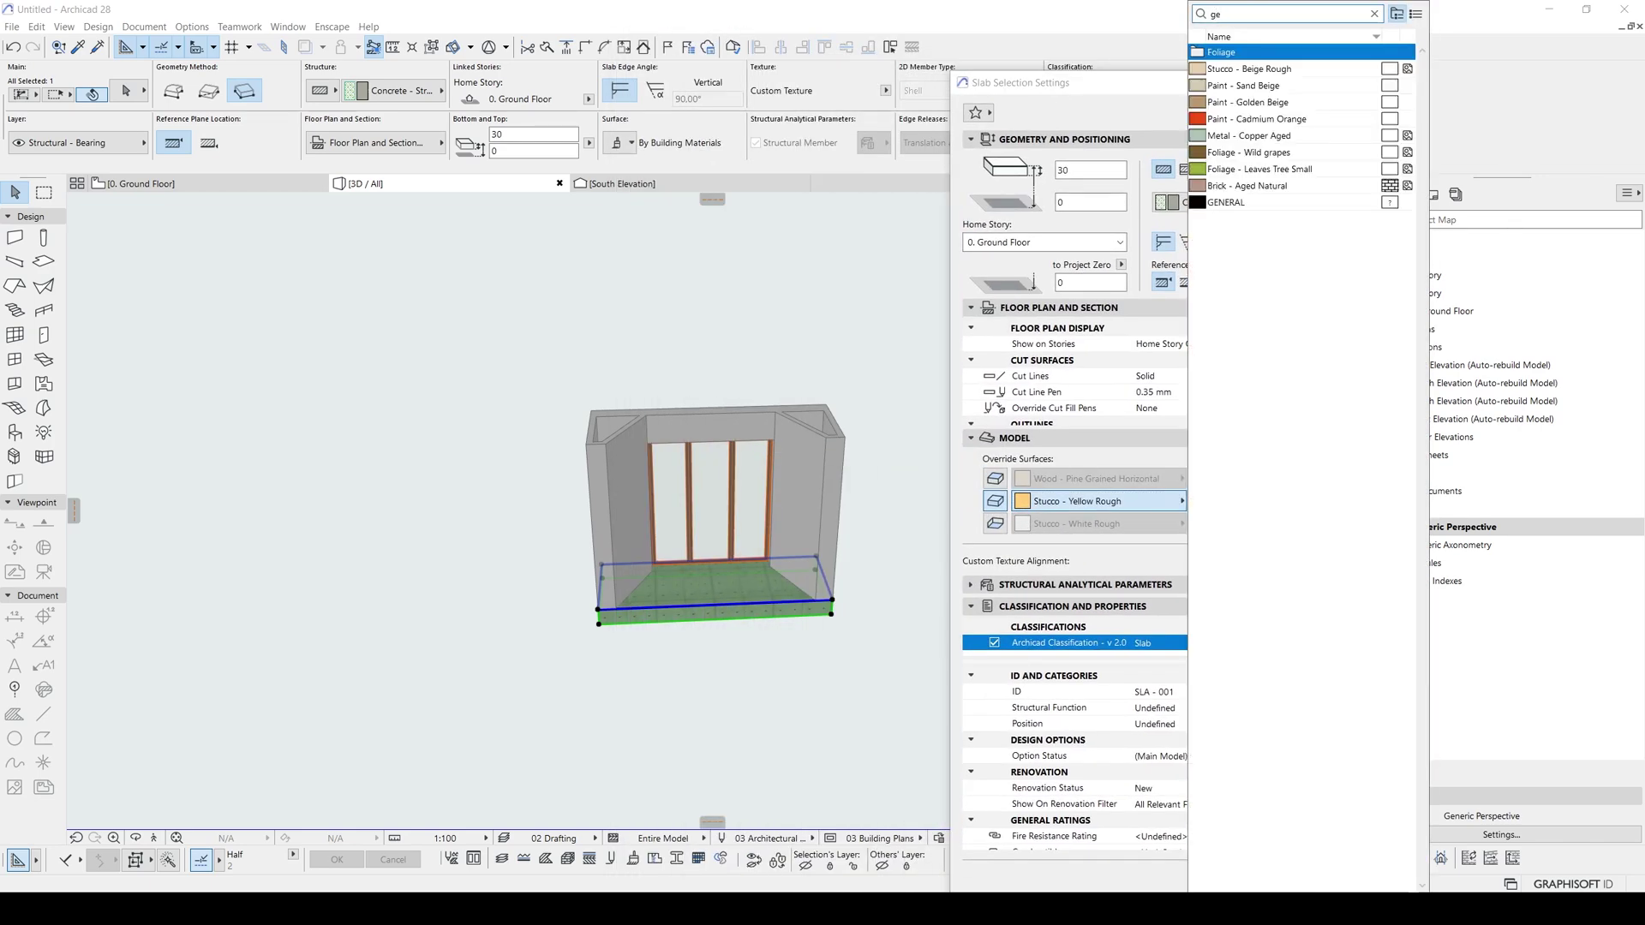
key("BackSpace")
type("ra")
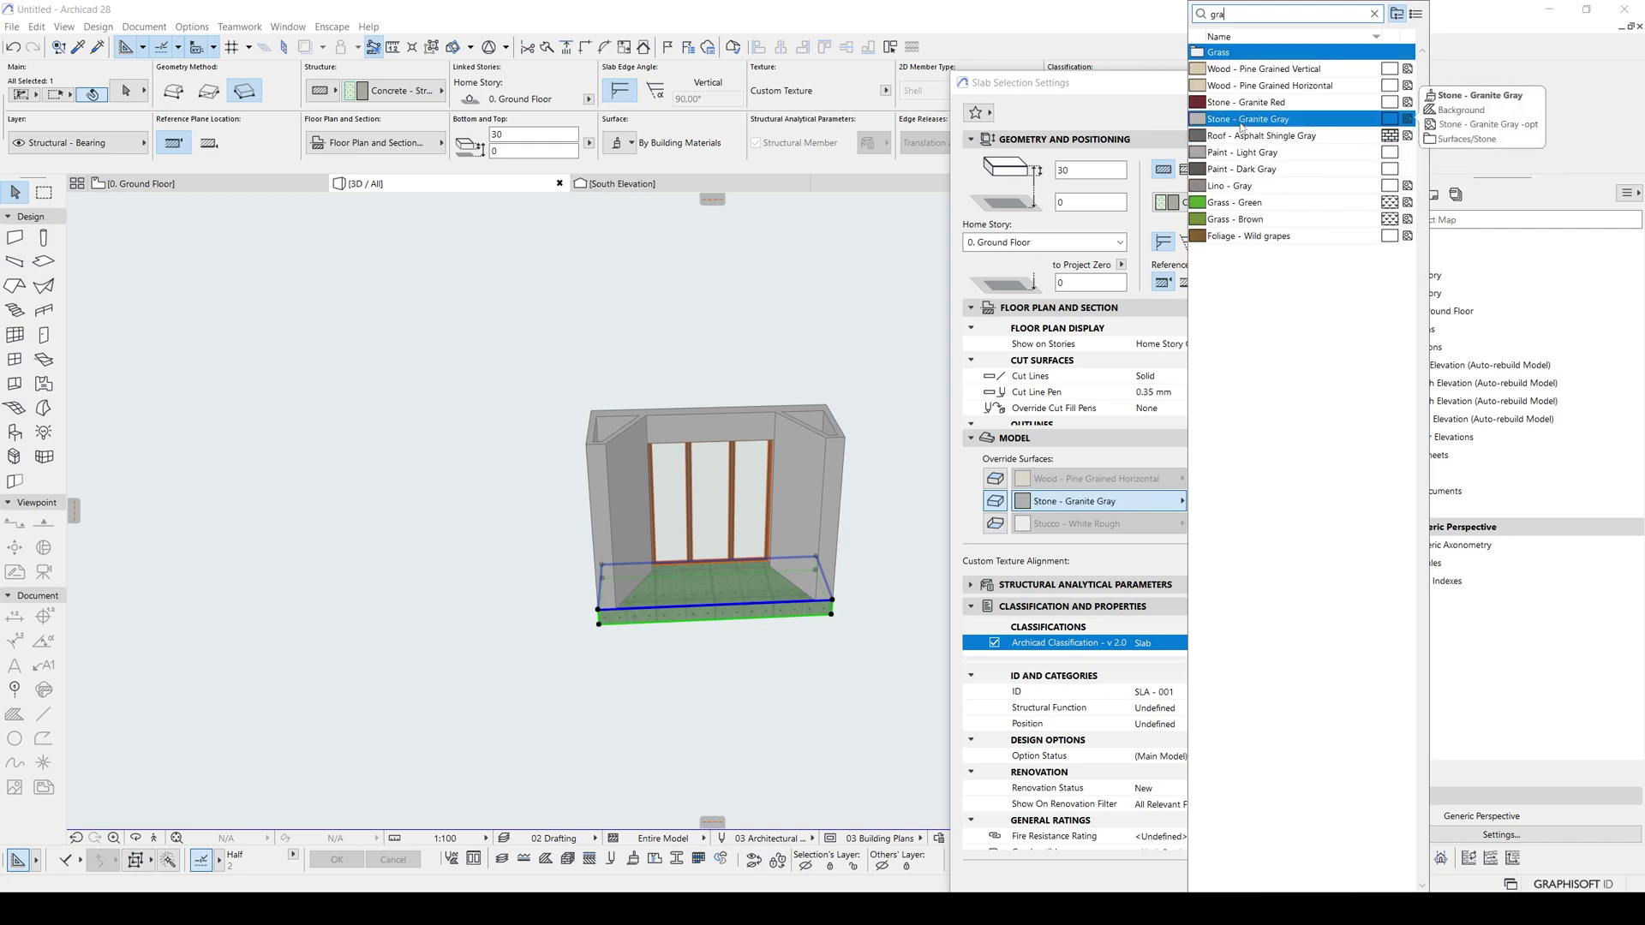
left_click(1240, 119)
- Give the slab a pine wood top and Stone - Granite Gray underside, then view it from below
left_click(994, 478)
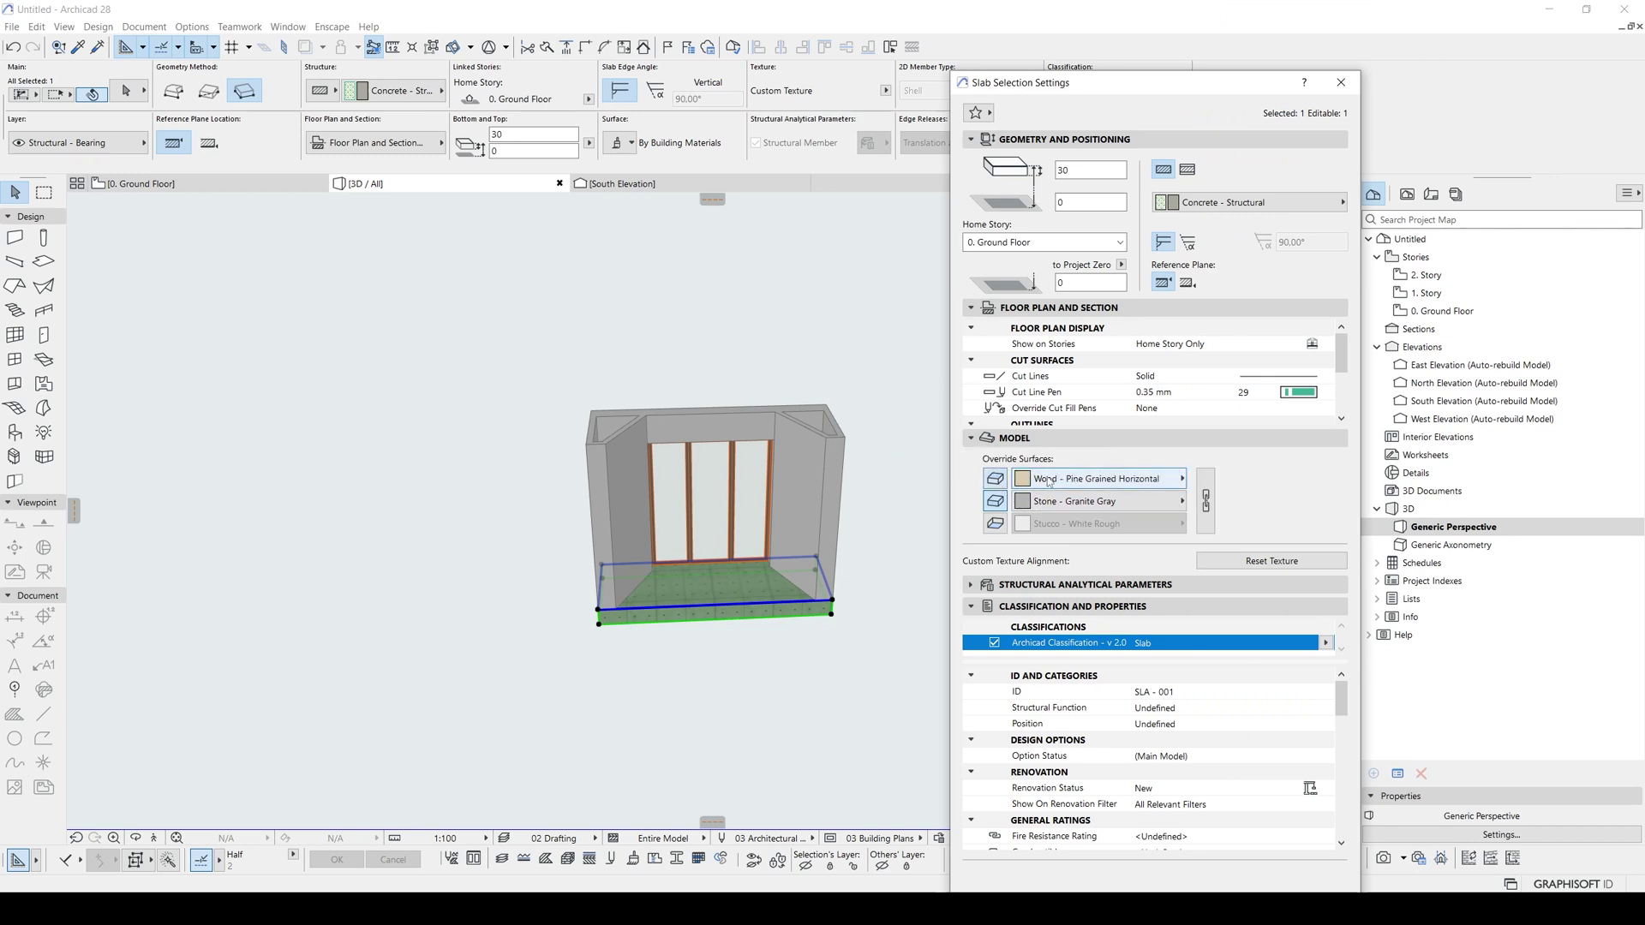
left_click(995, 528)
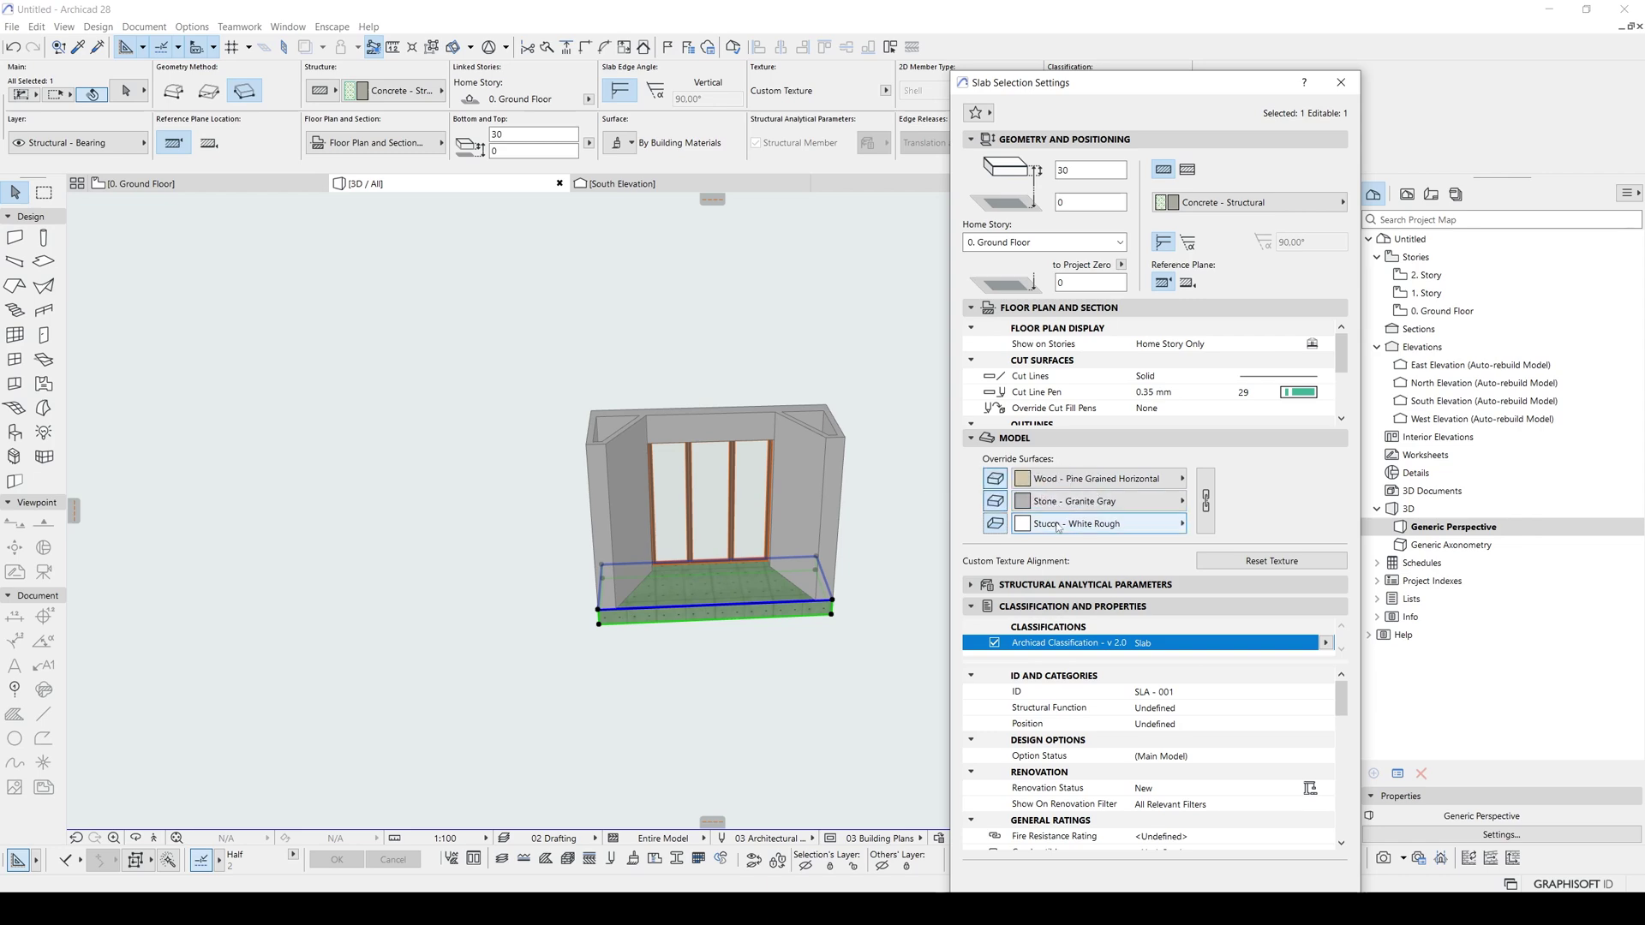
left_click(1060, 525)
type("sto")
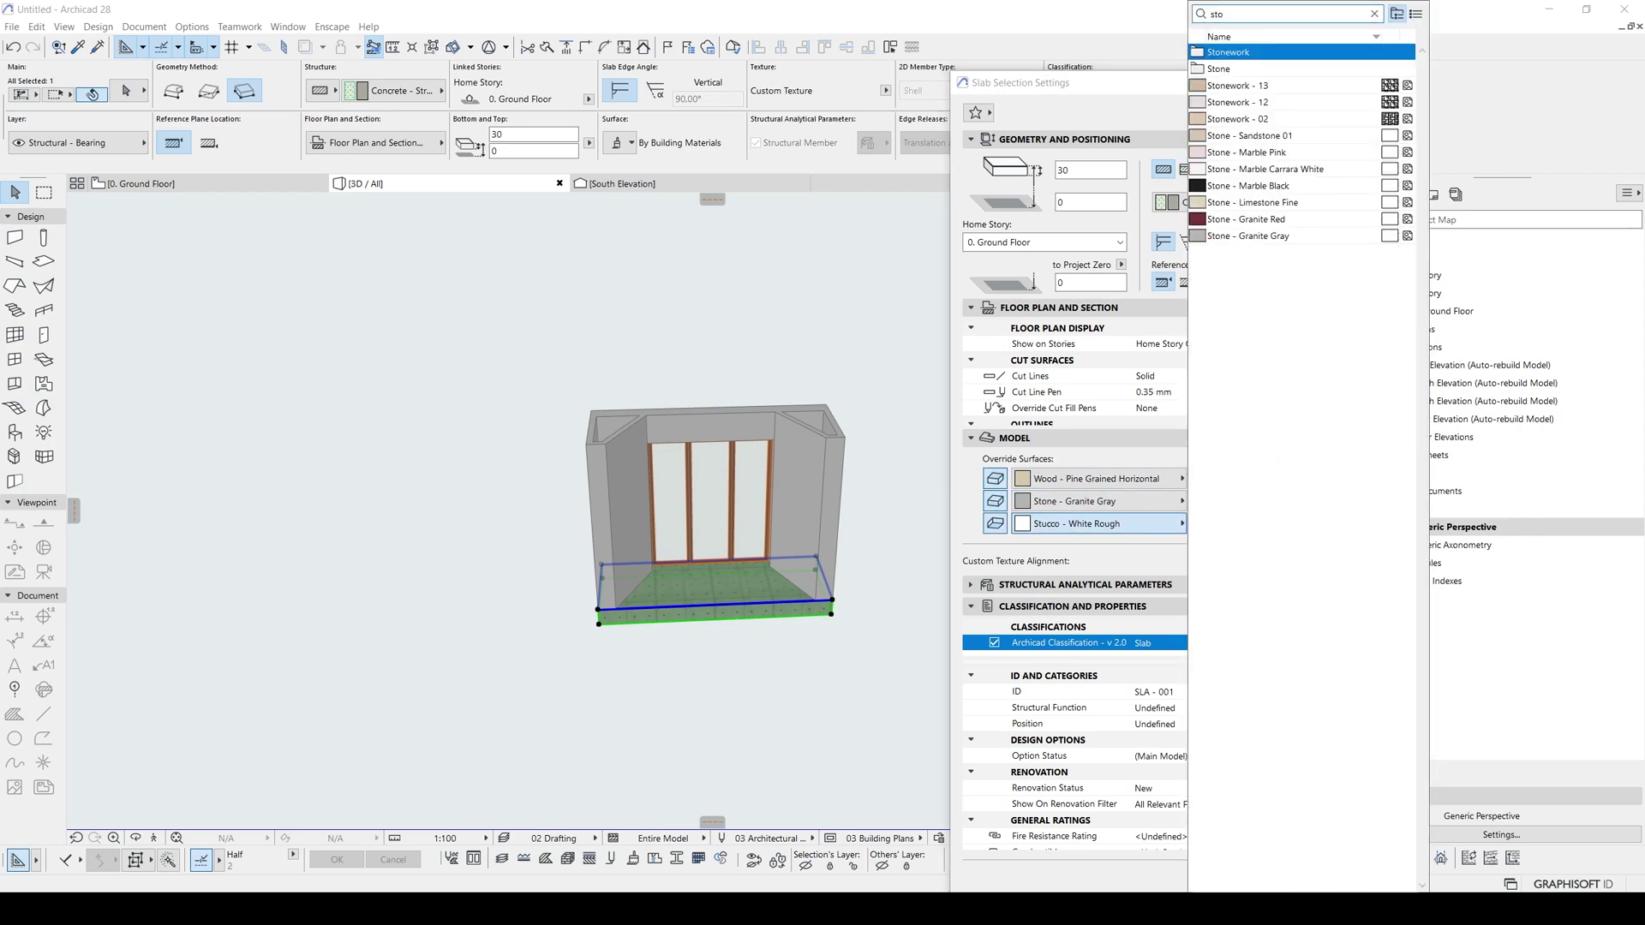
left_click(1276, 236)
left_click_drag(1127, 75, 1114, 6)
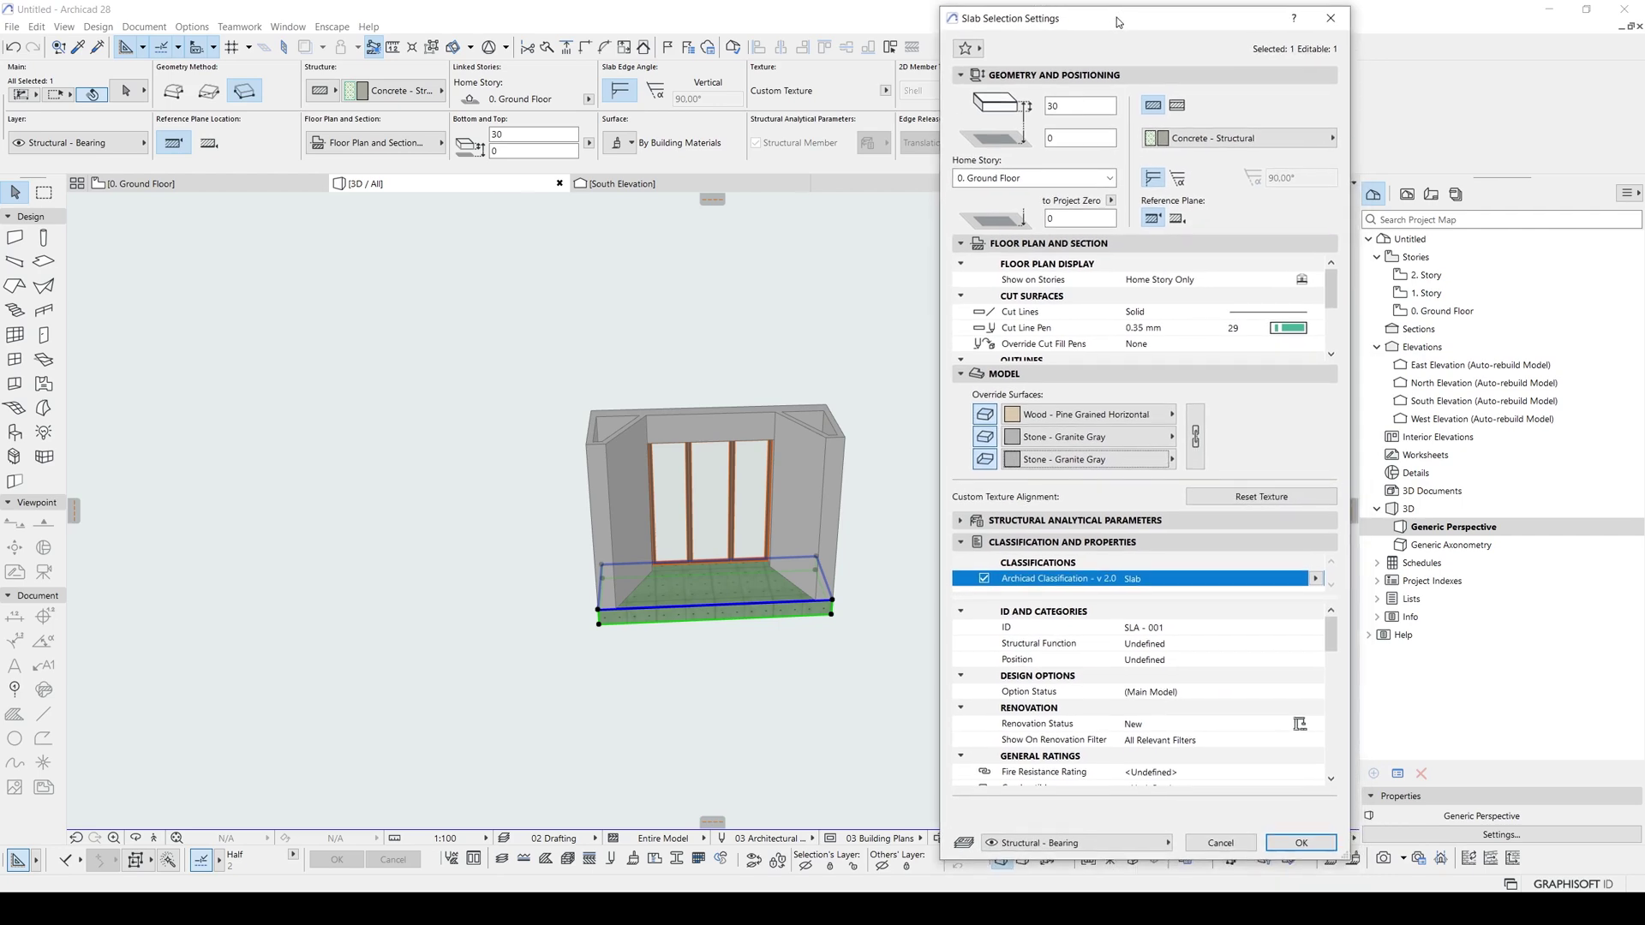
left_click(1295, 835)
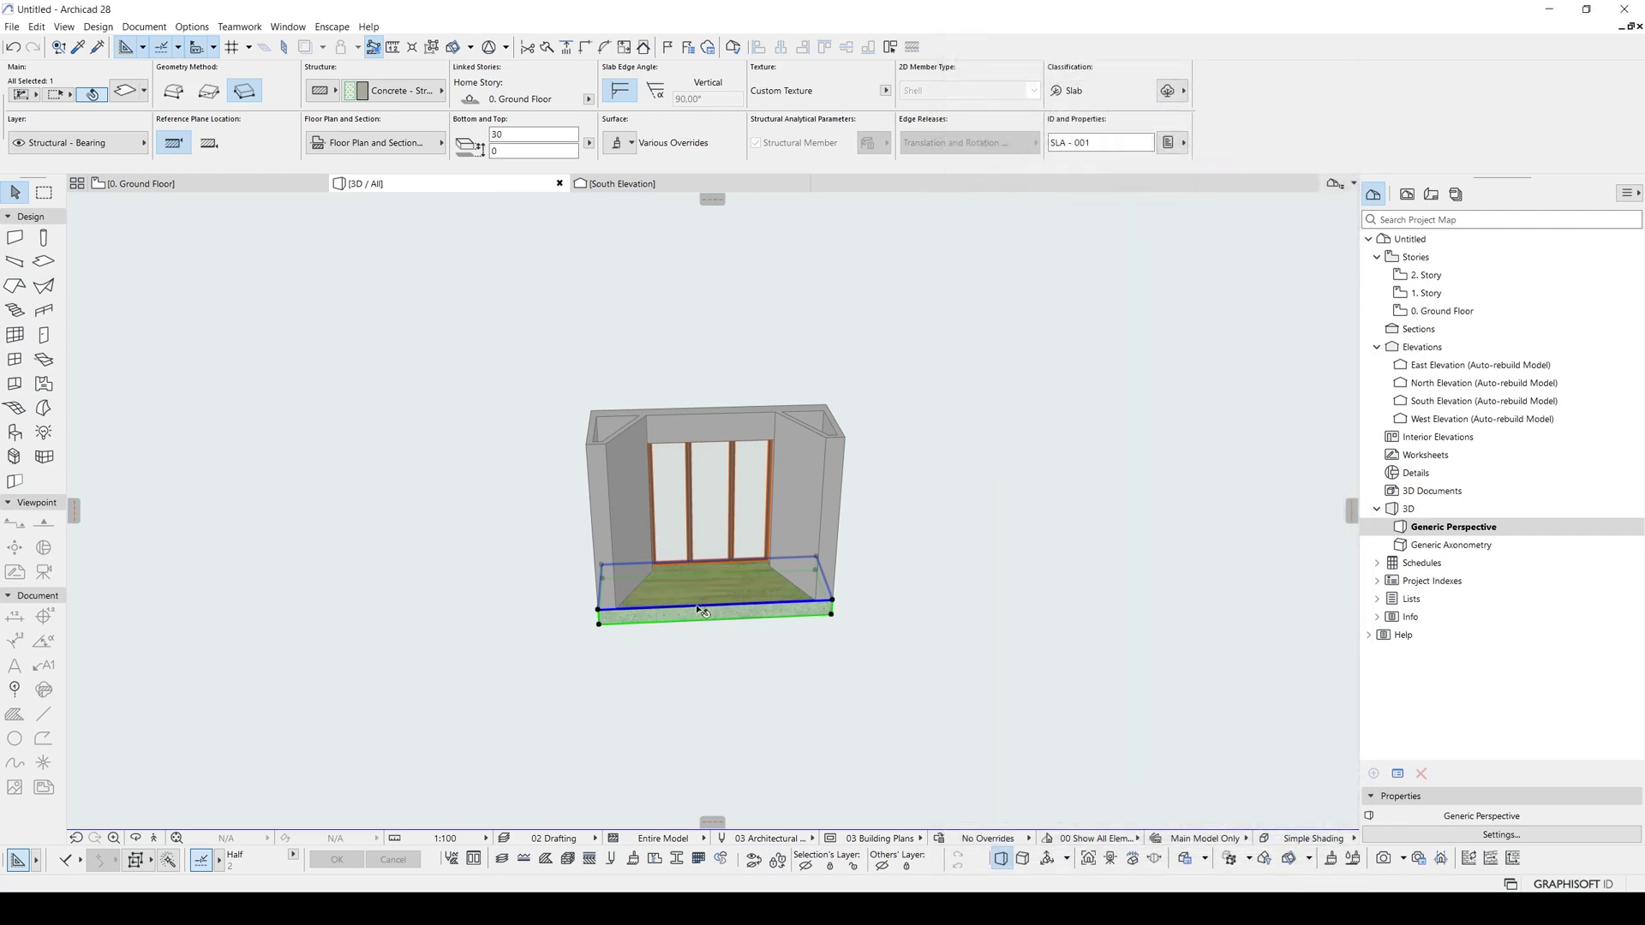
scroll(691, 606, "up", 3)
mouse_move(691, 606)
middle_mouse_down("shift")
mouse_move(904, 405)
mouse_move(603, 397)
middle_mouse_up("shift")
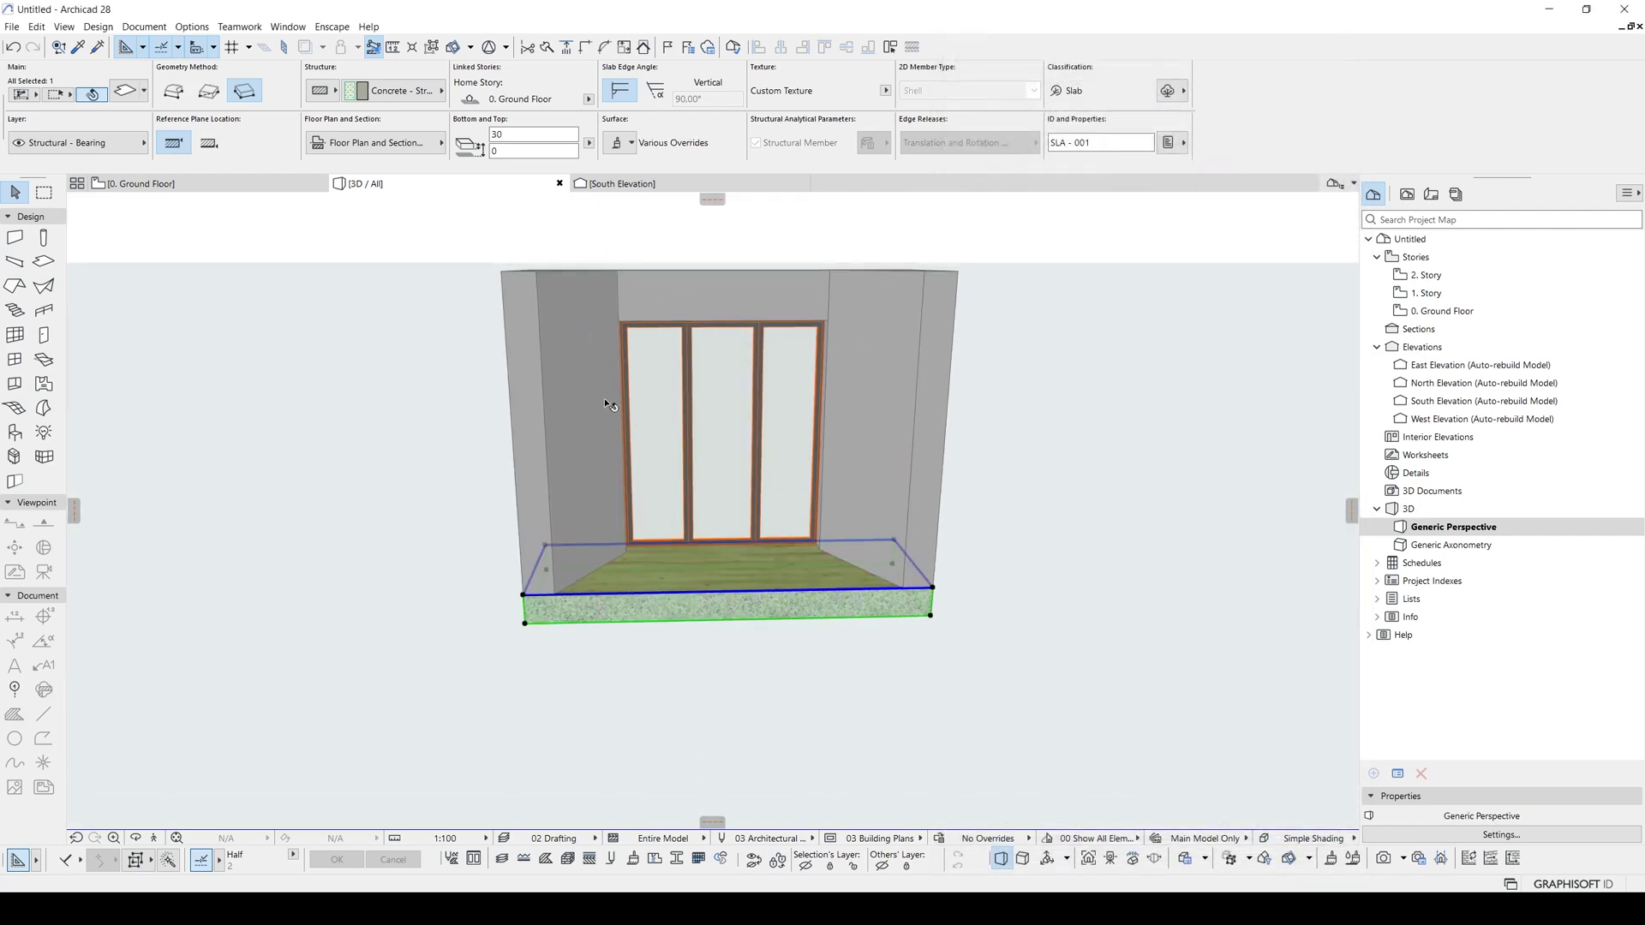
- Select all the balcony walls and set their second and third surfaces to Stone - Granite Gray
left_click(590, 364)
key("ctrl+a")
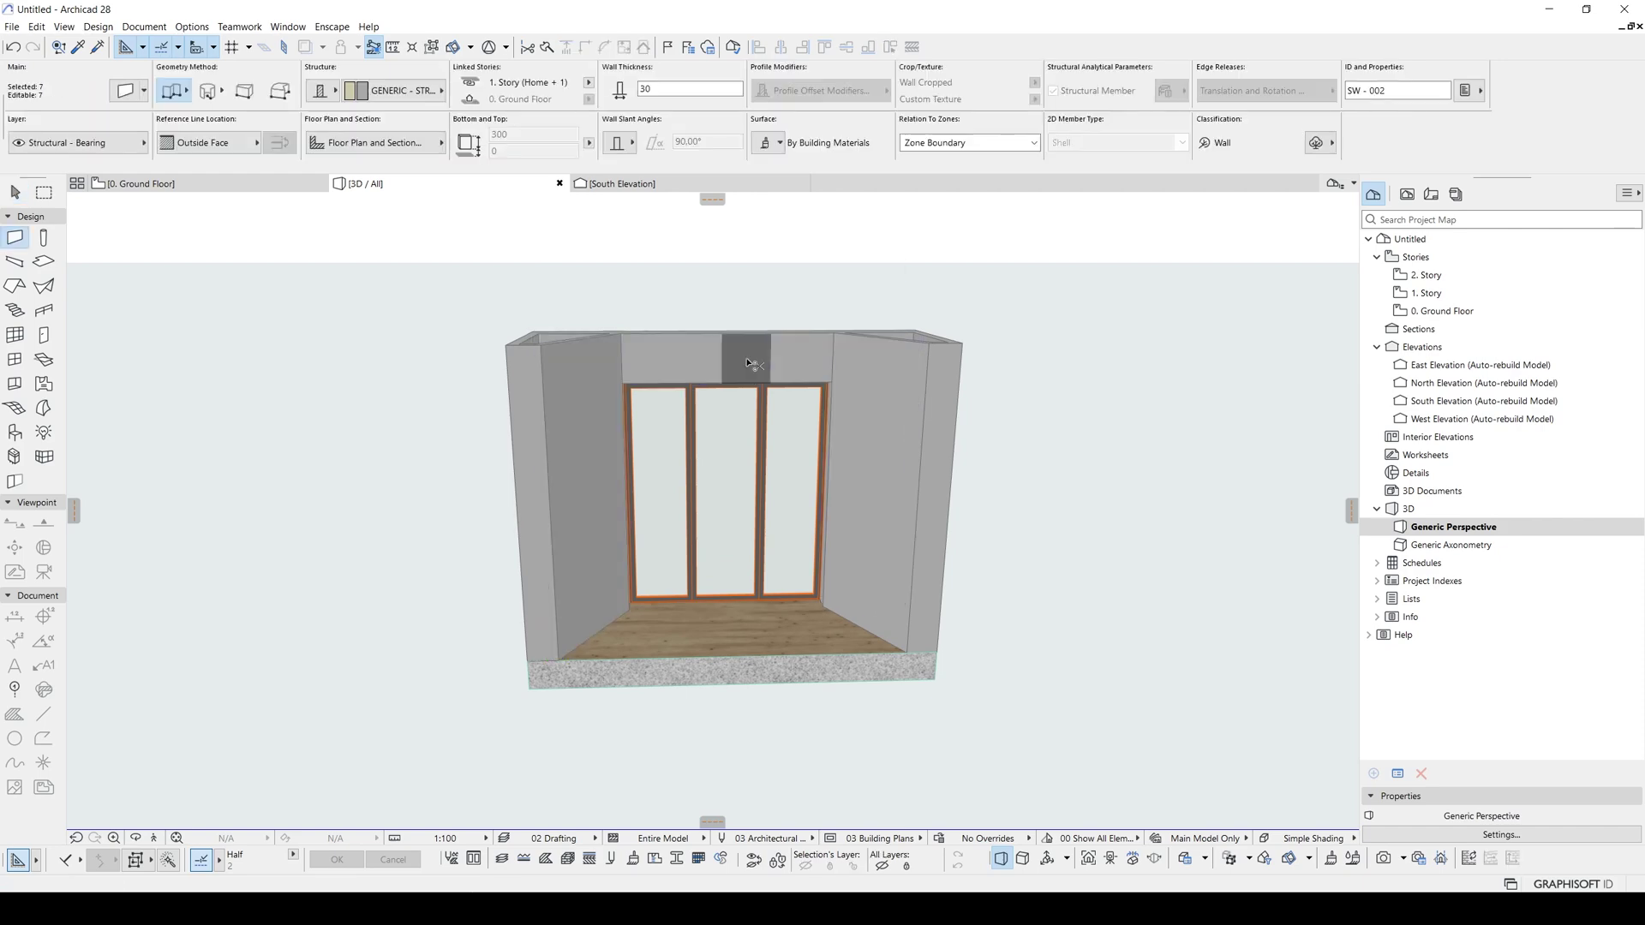
mouse_move(745, 374)
middle_mouse_down("shift")
mouse_move(869, 344)
mouse_move(775, 373)
middle_mouse_up("shift")
key("ctrl+t")
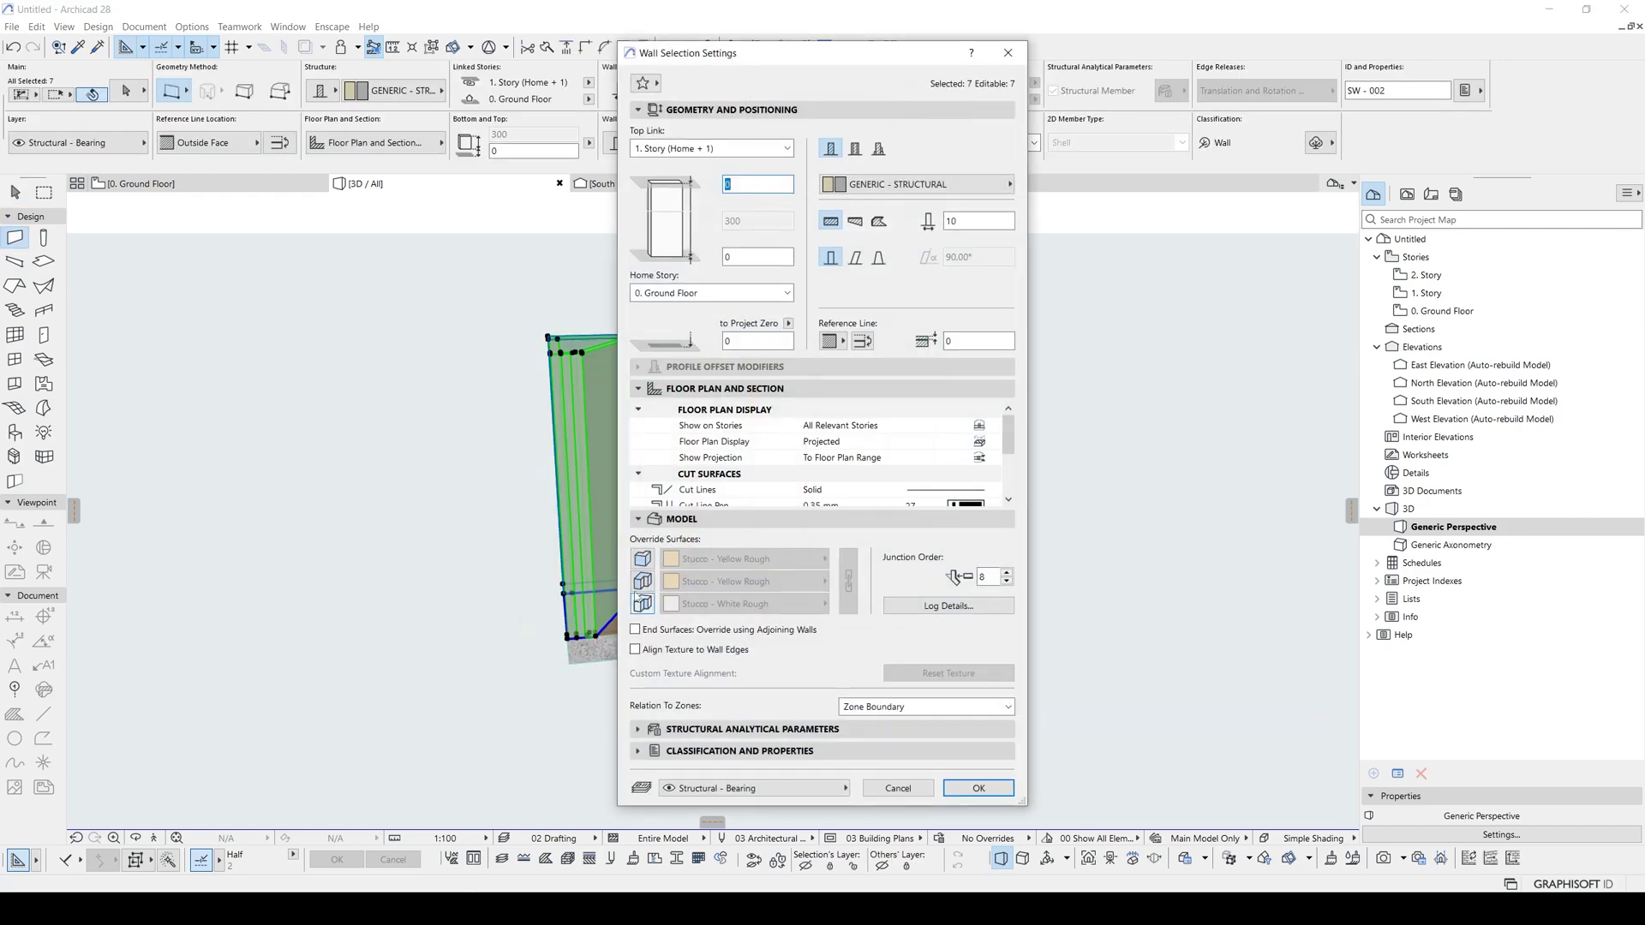
left_click(642, 581)
left_click(718, 582)
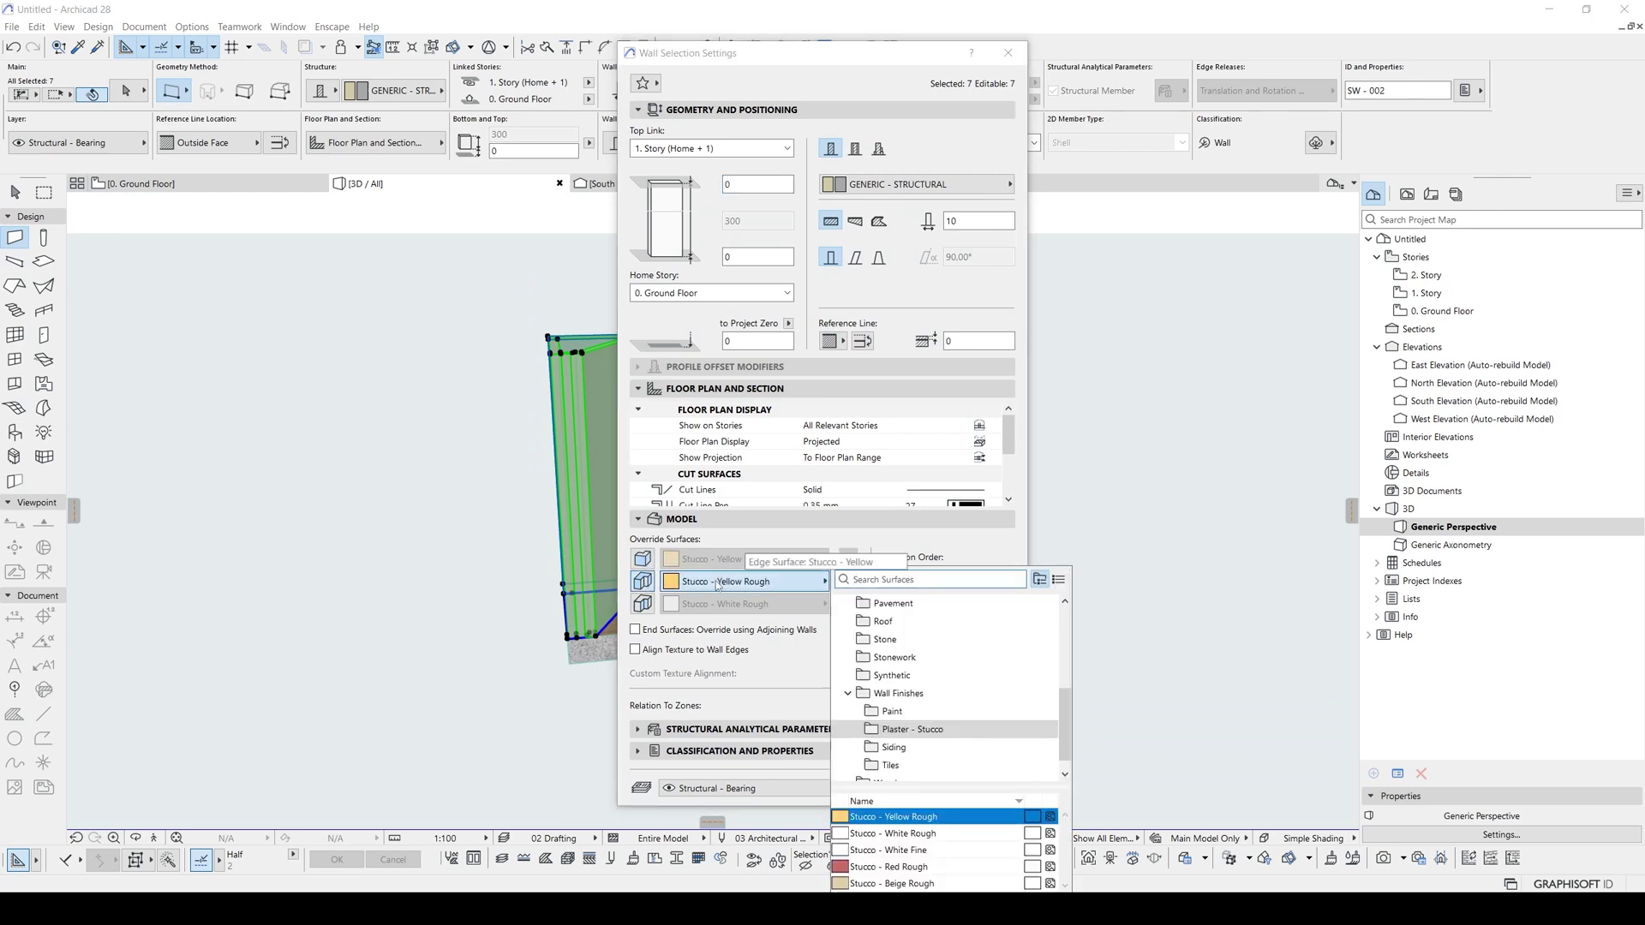
type("ston")
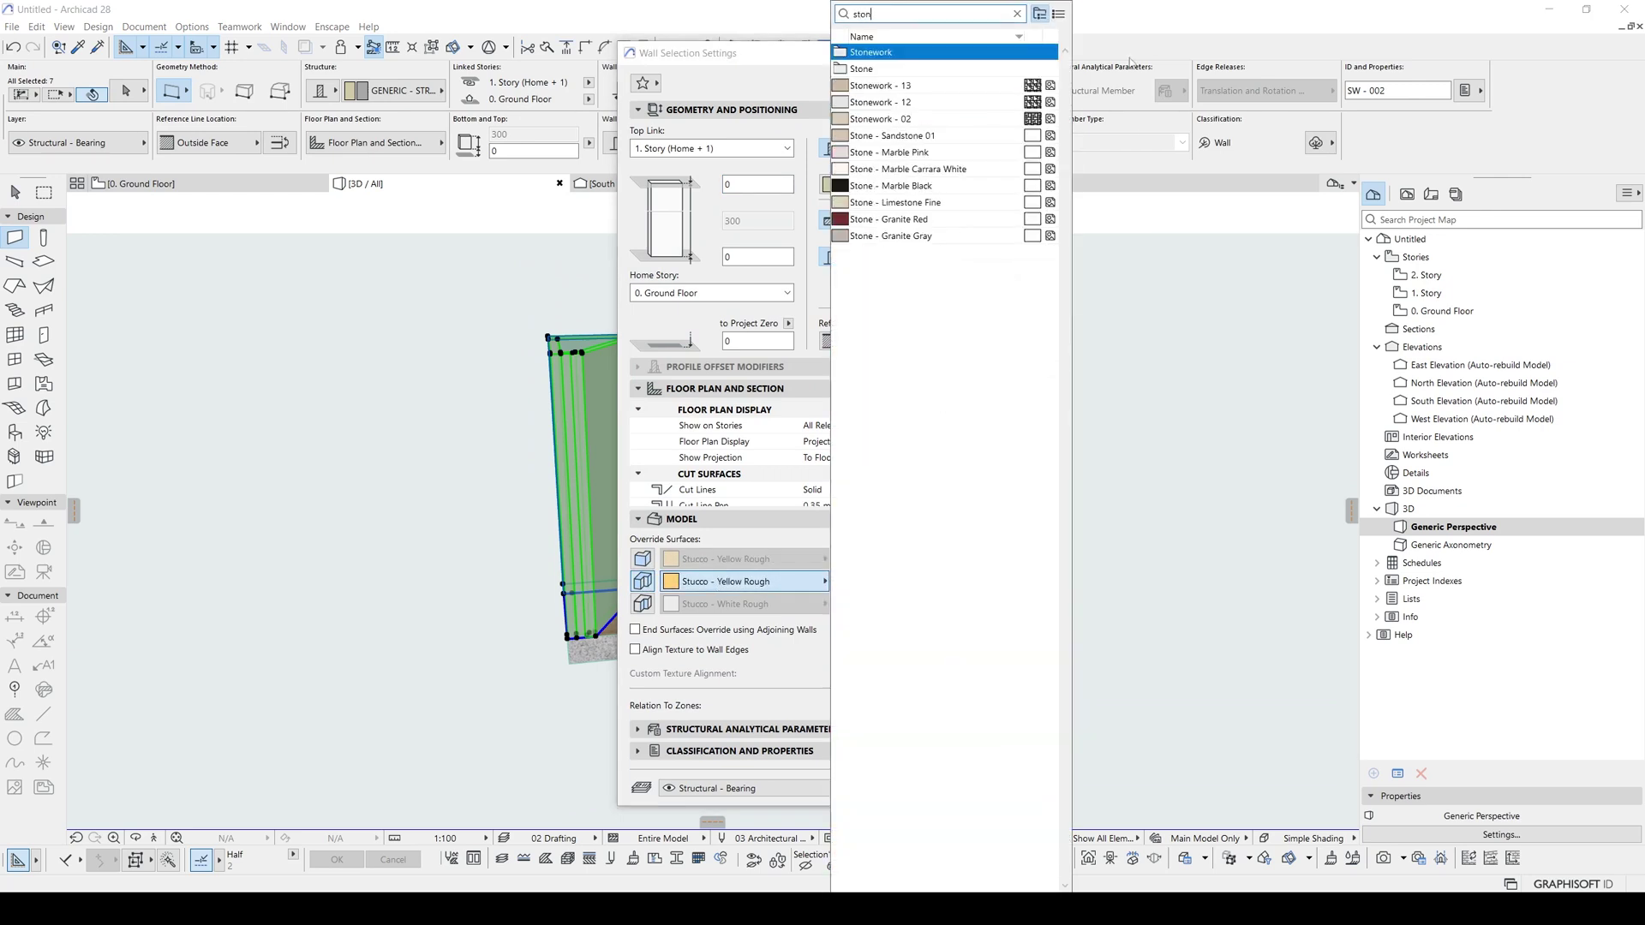
left_click(888, 236)
left_click(643, 604)
left_click(718, 603)
type("stone")
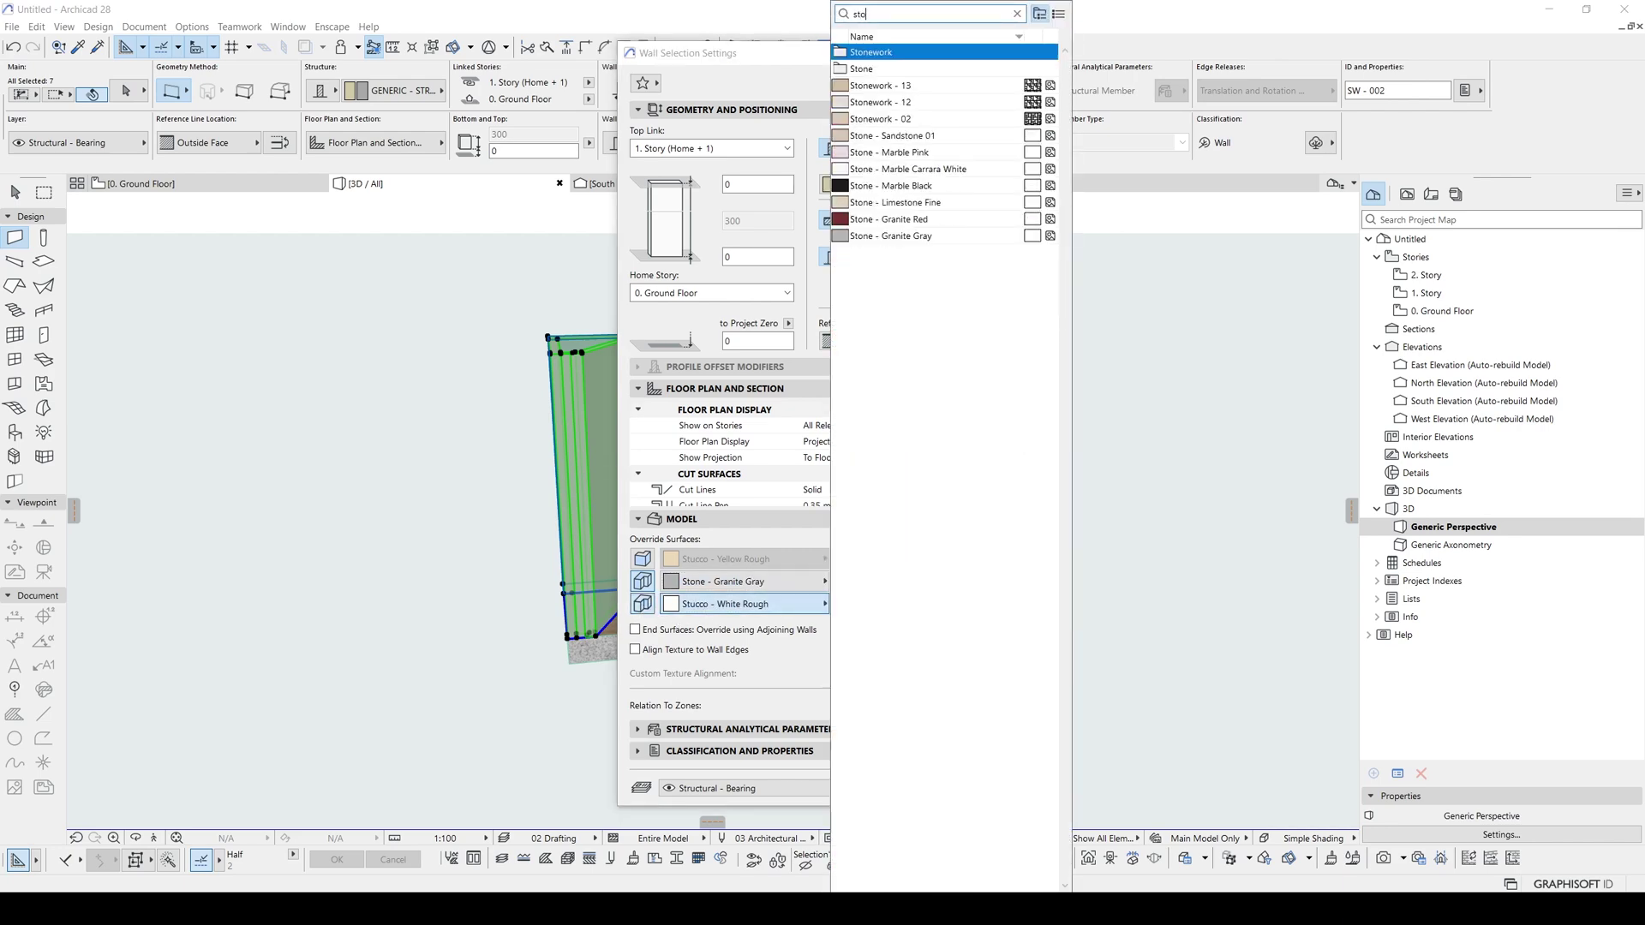
left_click(963, 231)
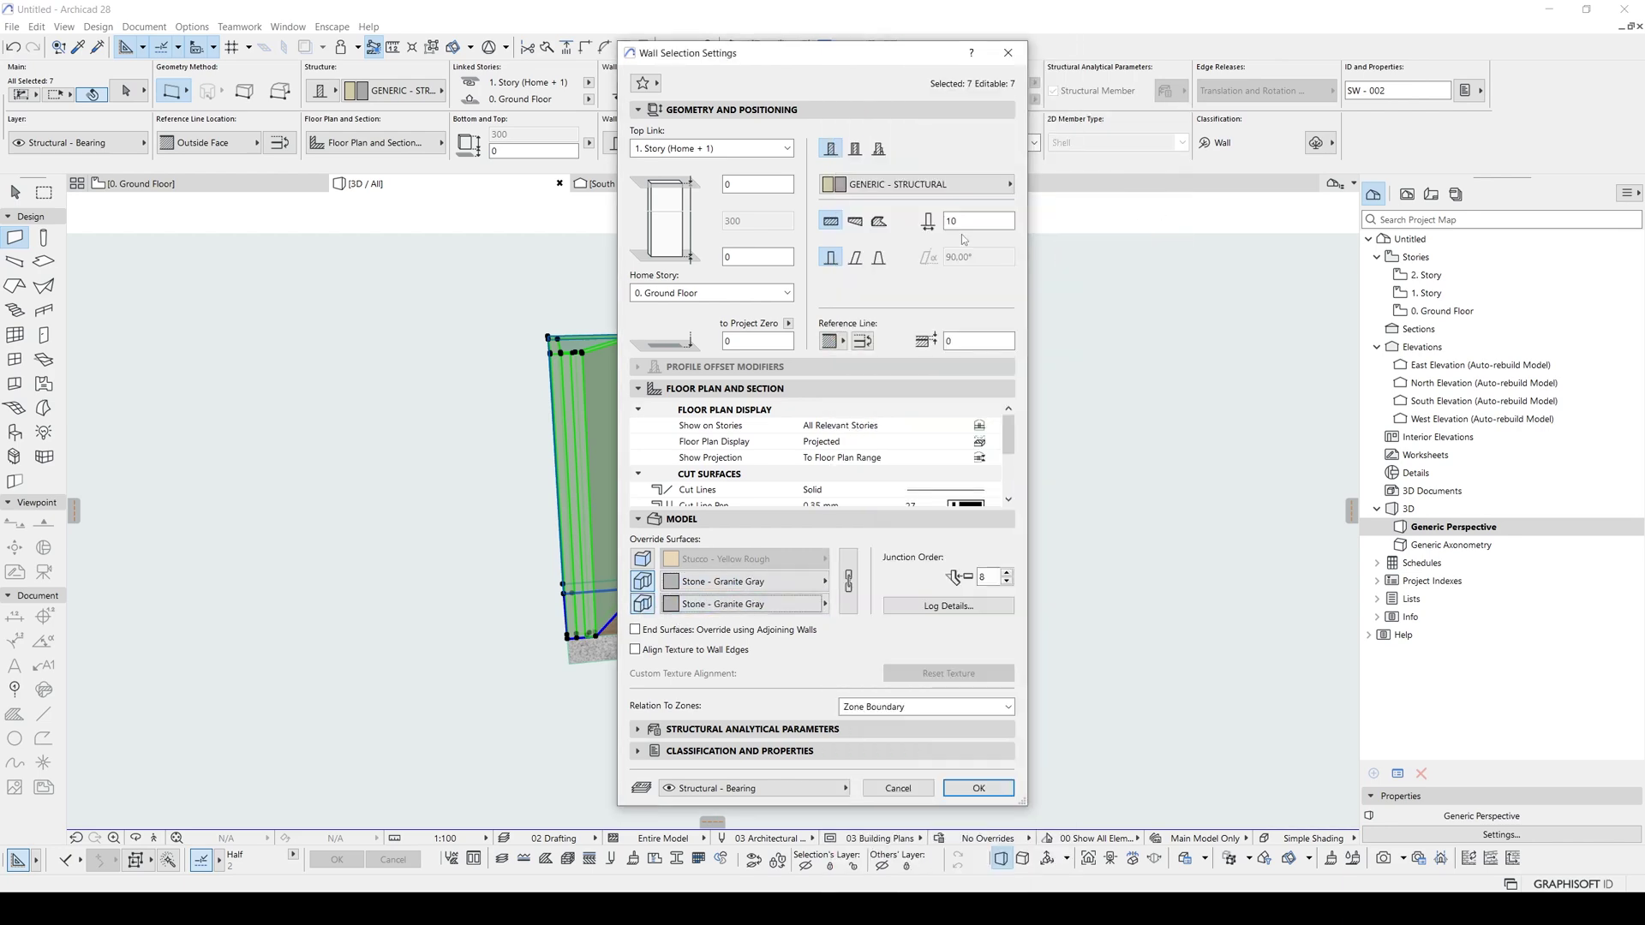
left_click(974, 786)
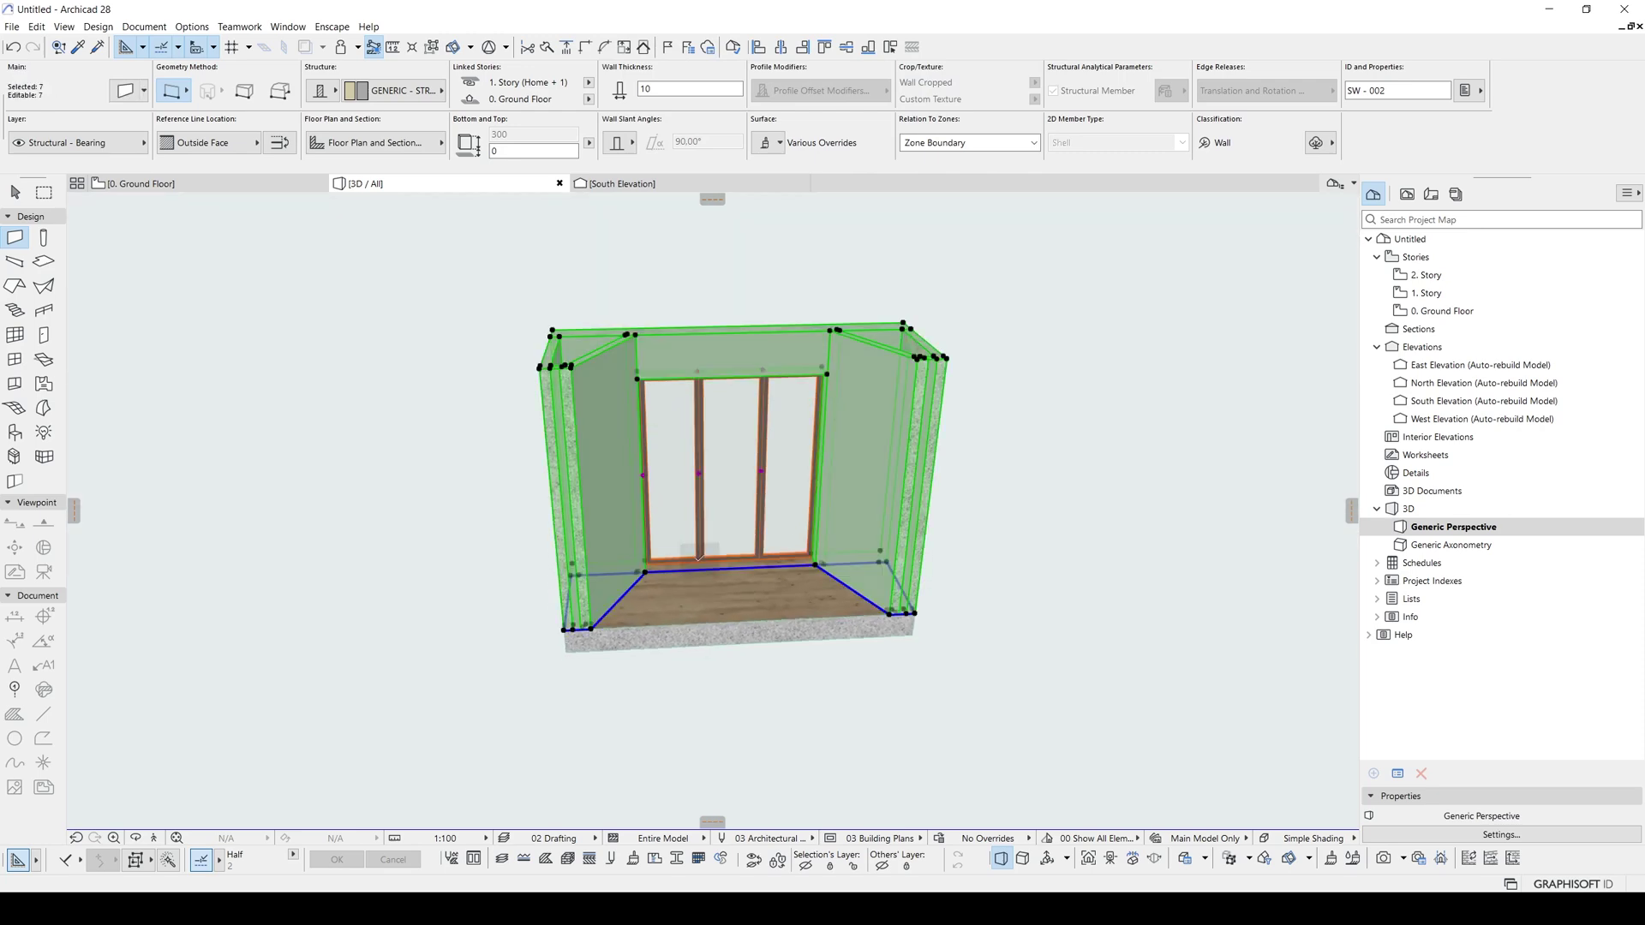
- Set the walls' first surface to Stone - Granite Gray as well
key("ctrl+t")
left_click(644, 559)
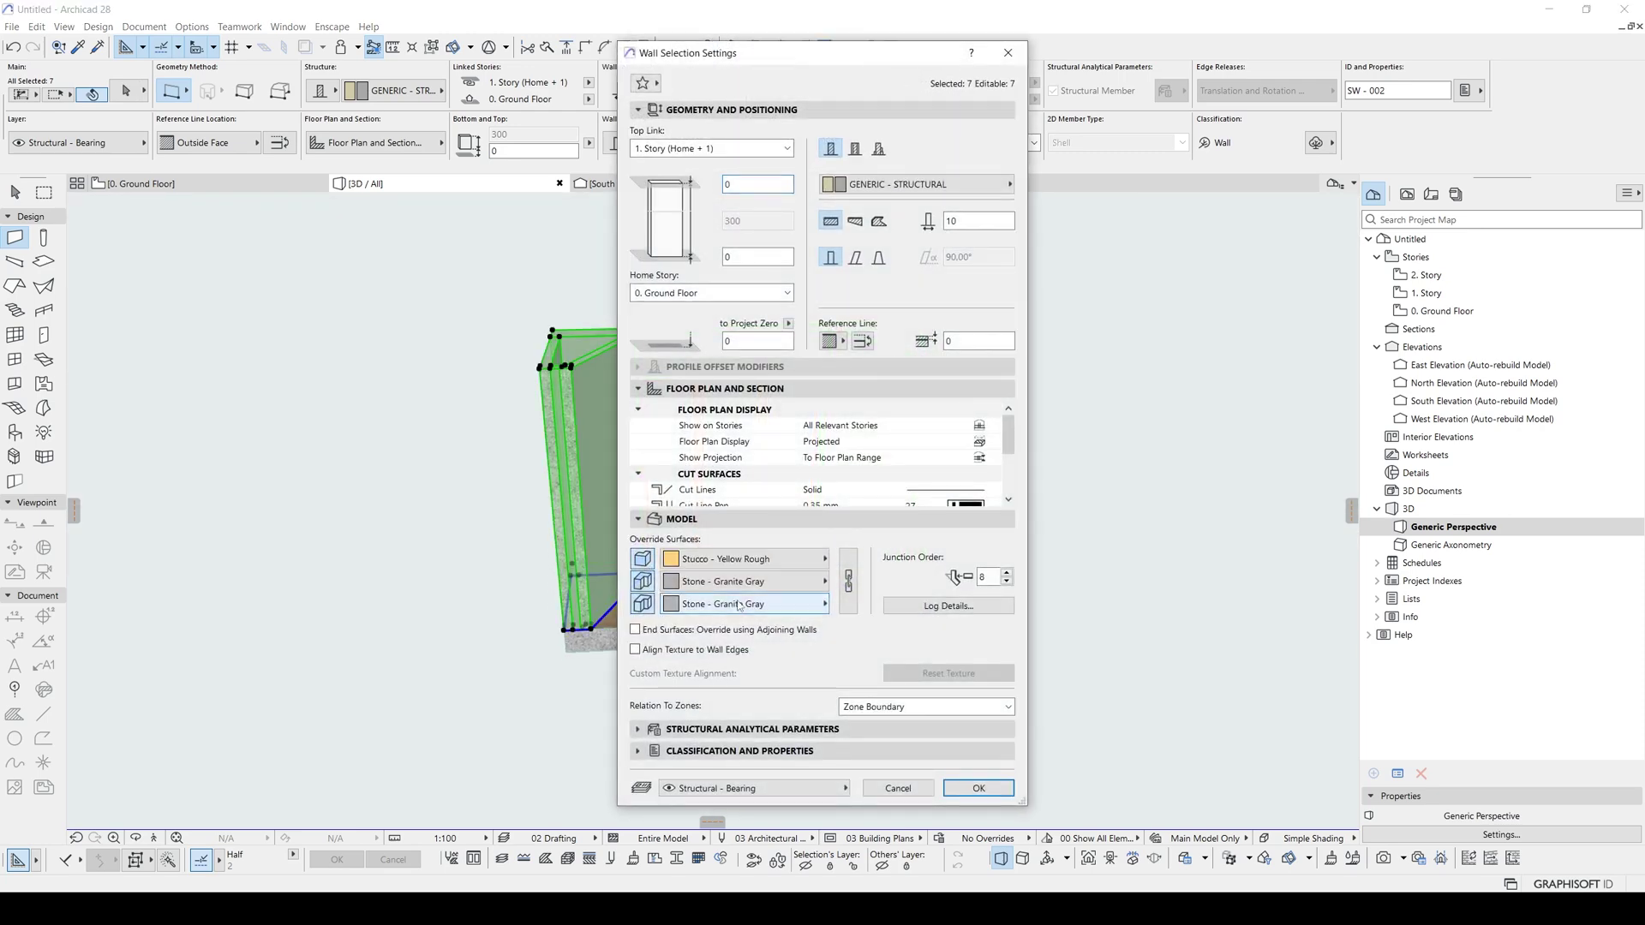
left_click(704, 561)
type("ston")
left_click(941, 241)
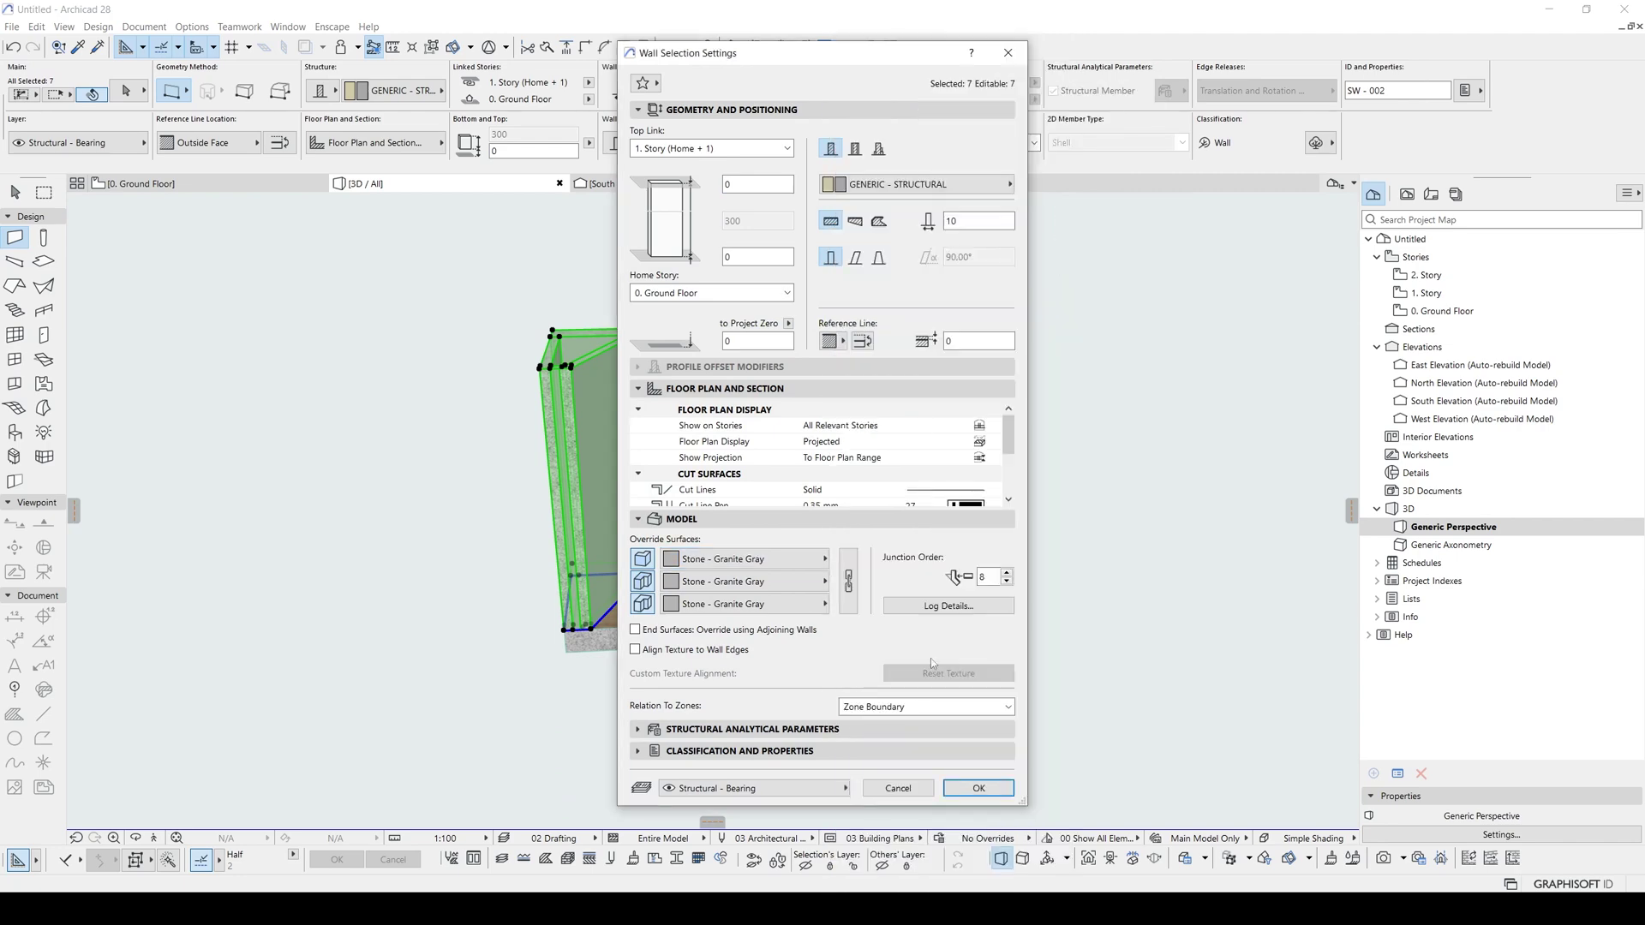
left_click(977, 792)
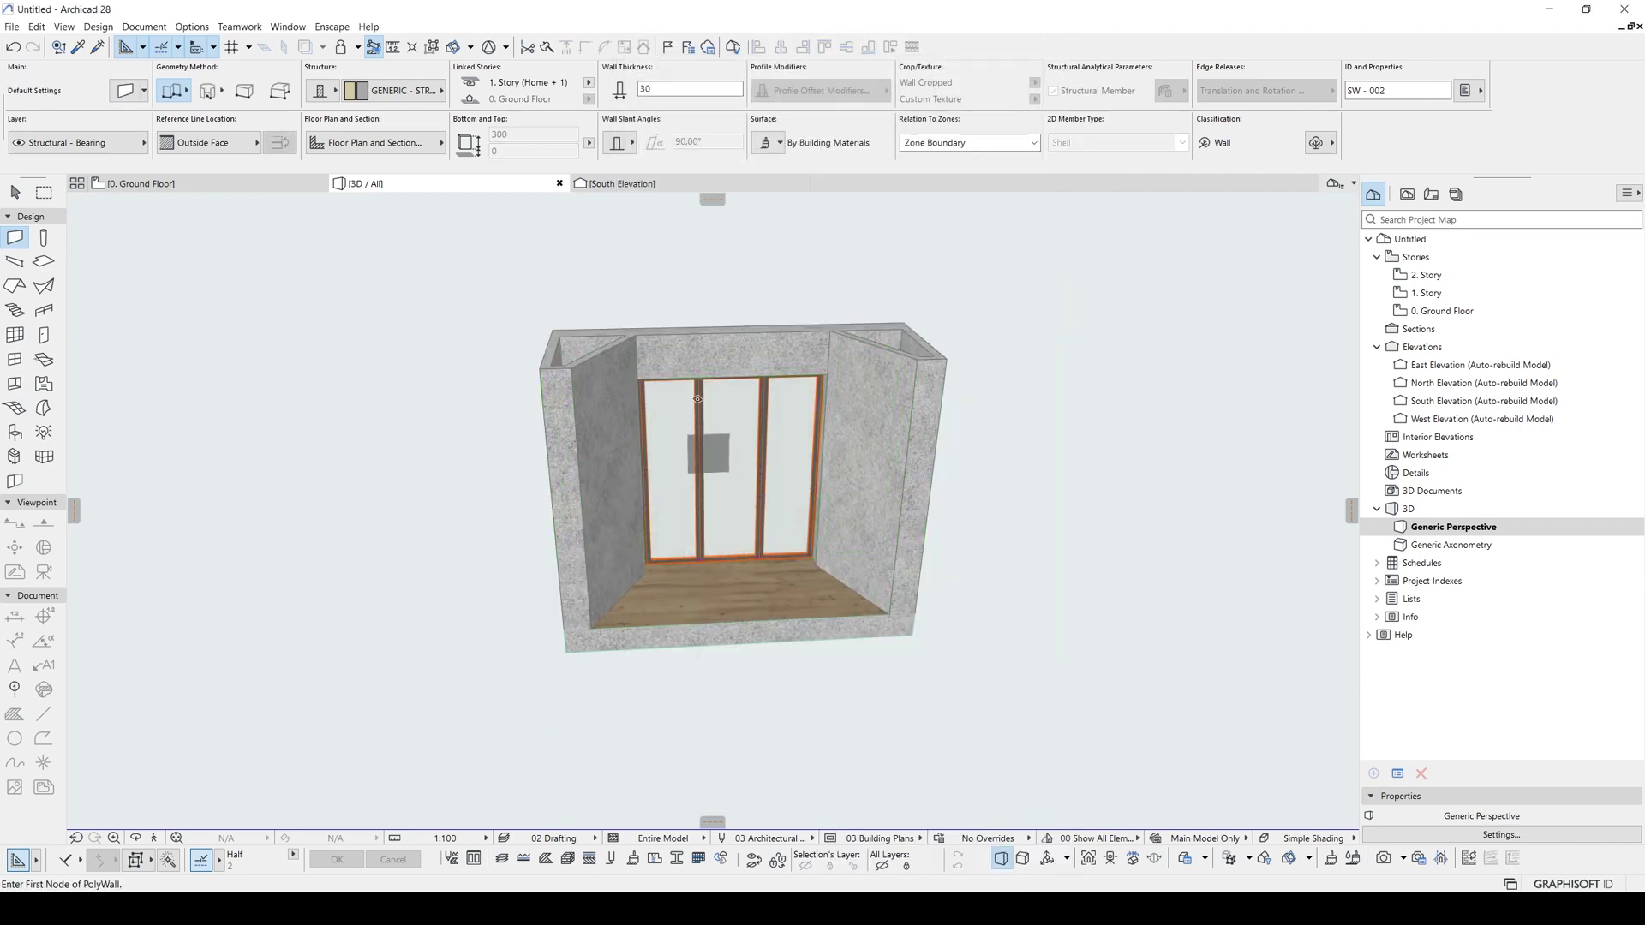
- Orbit to view the walls from outside and select the front window wall
key("o")
left_click_drag(704, 406, 1160, 496)
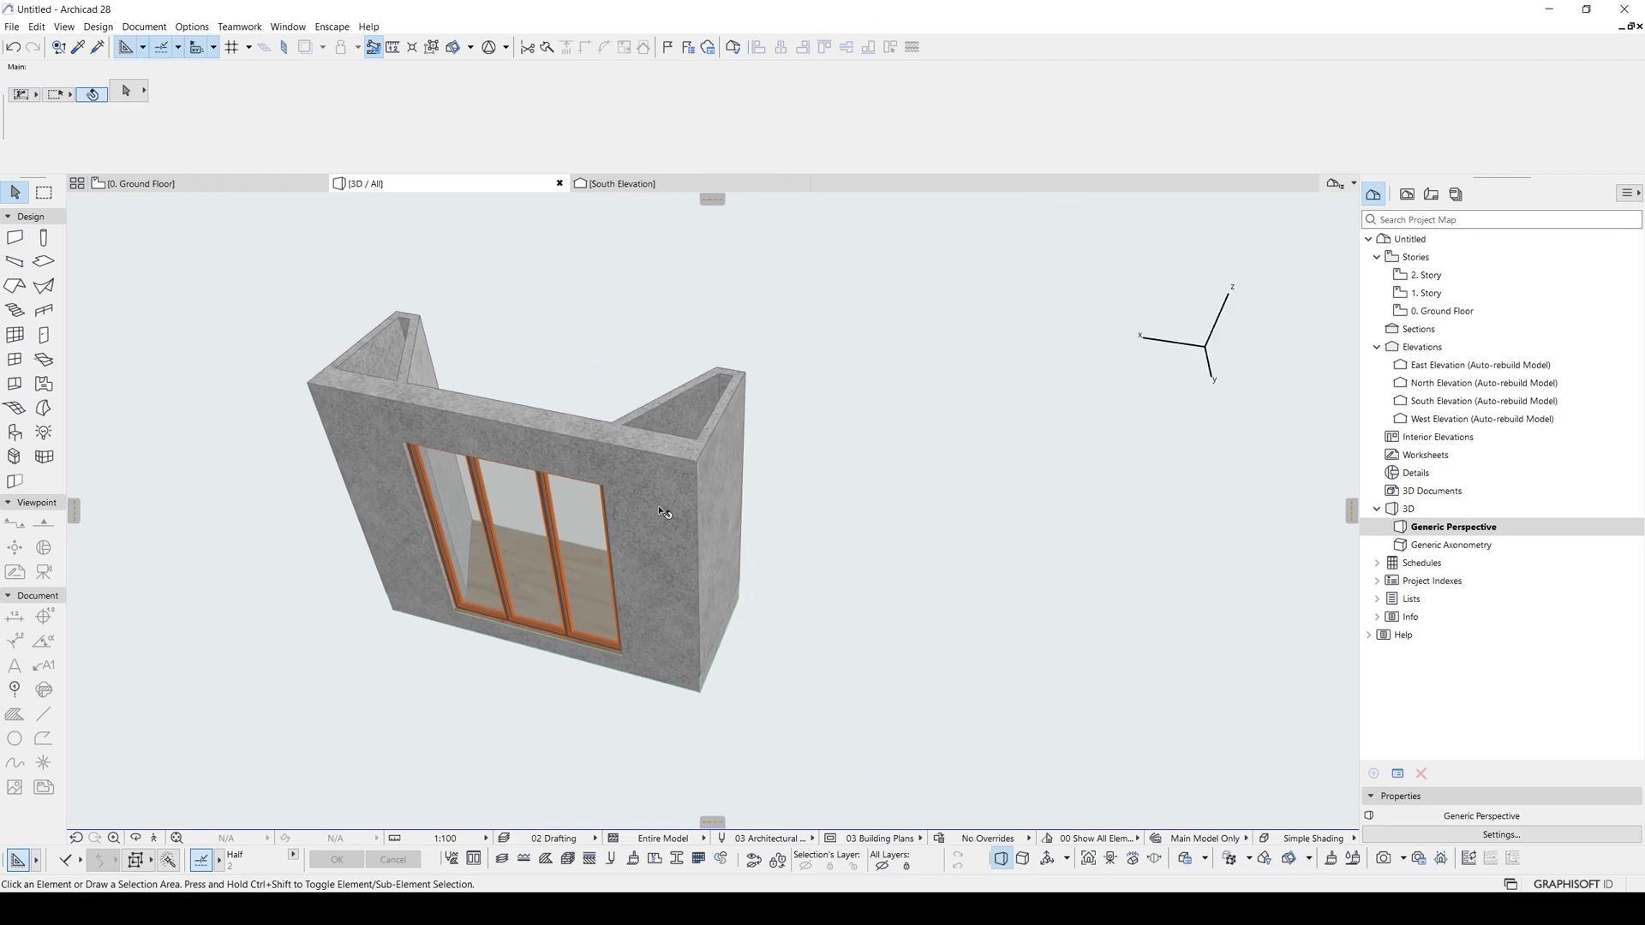
left_click(664, 512)
left_click_drag(663, 513, 610, 437)
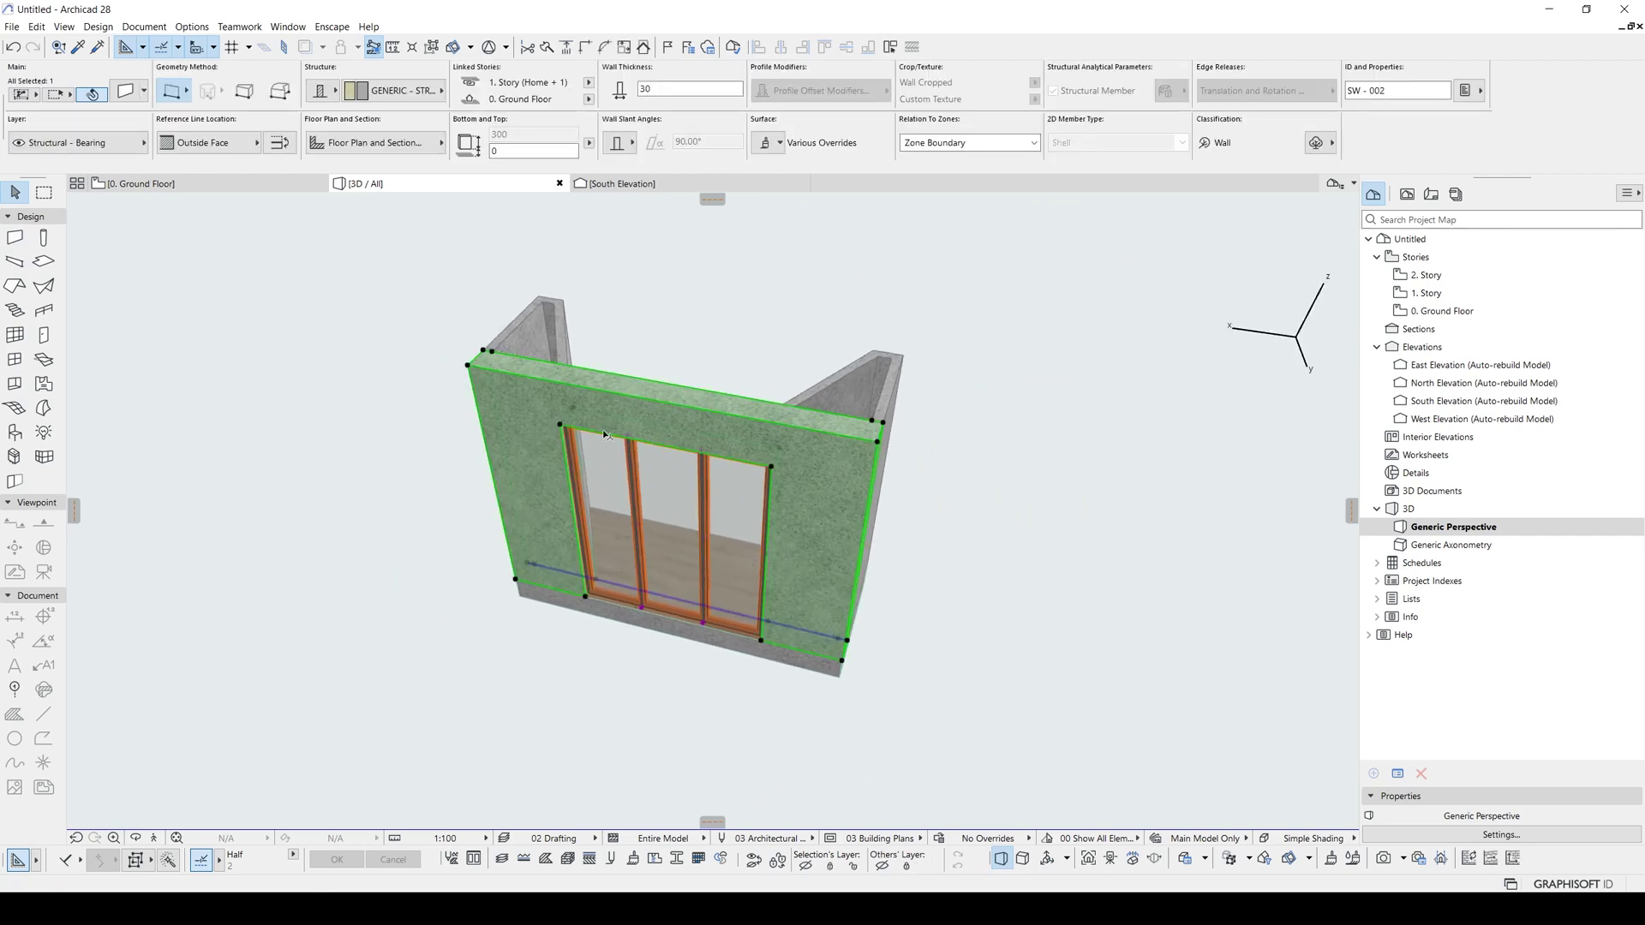
left_click_drag(714, 602, 807, 448)
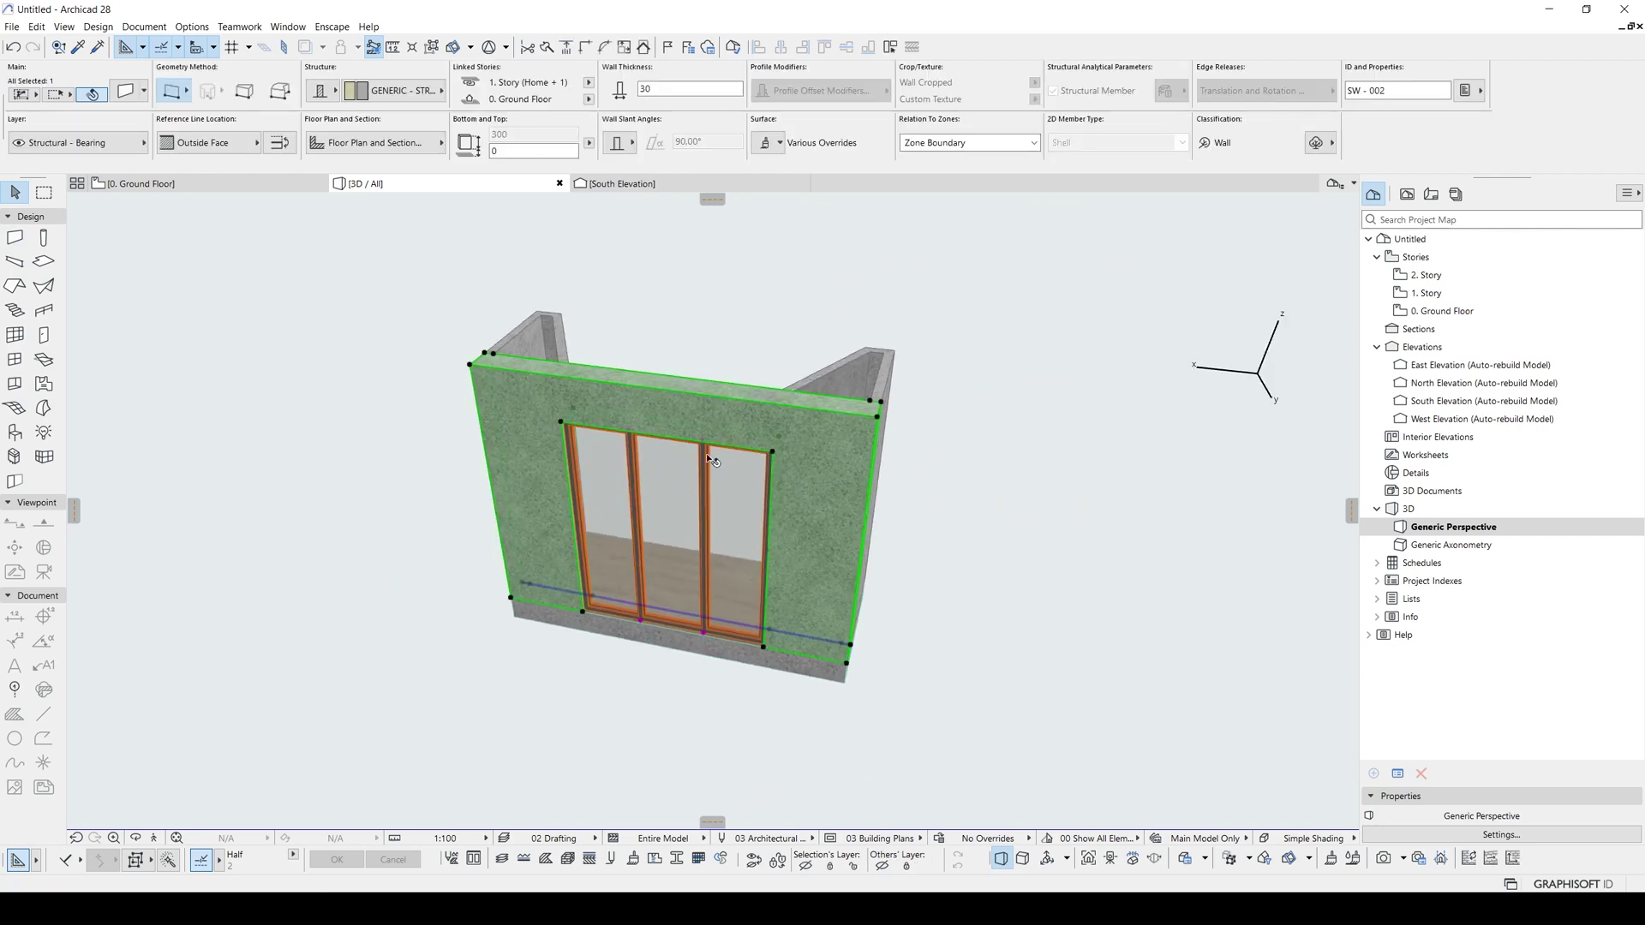
double_click(726, 435)
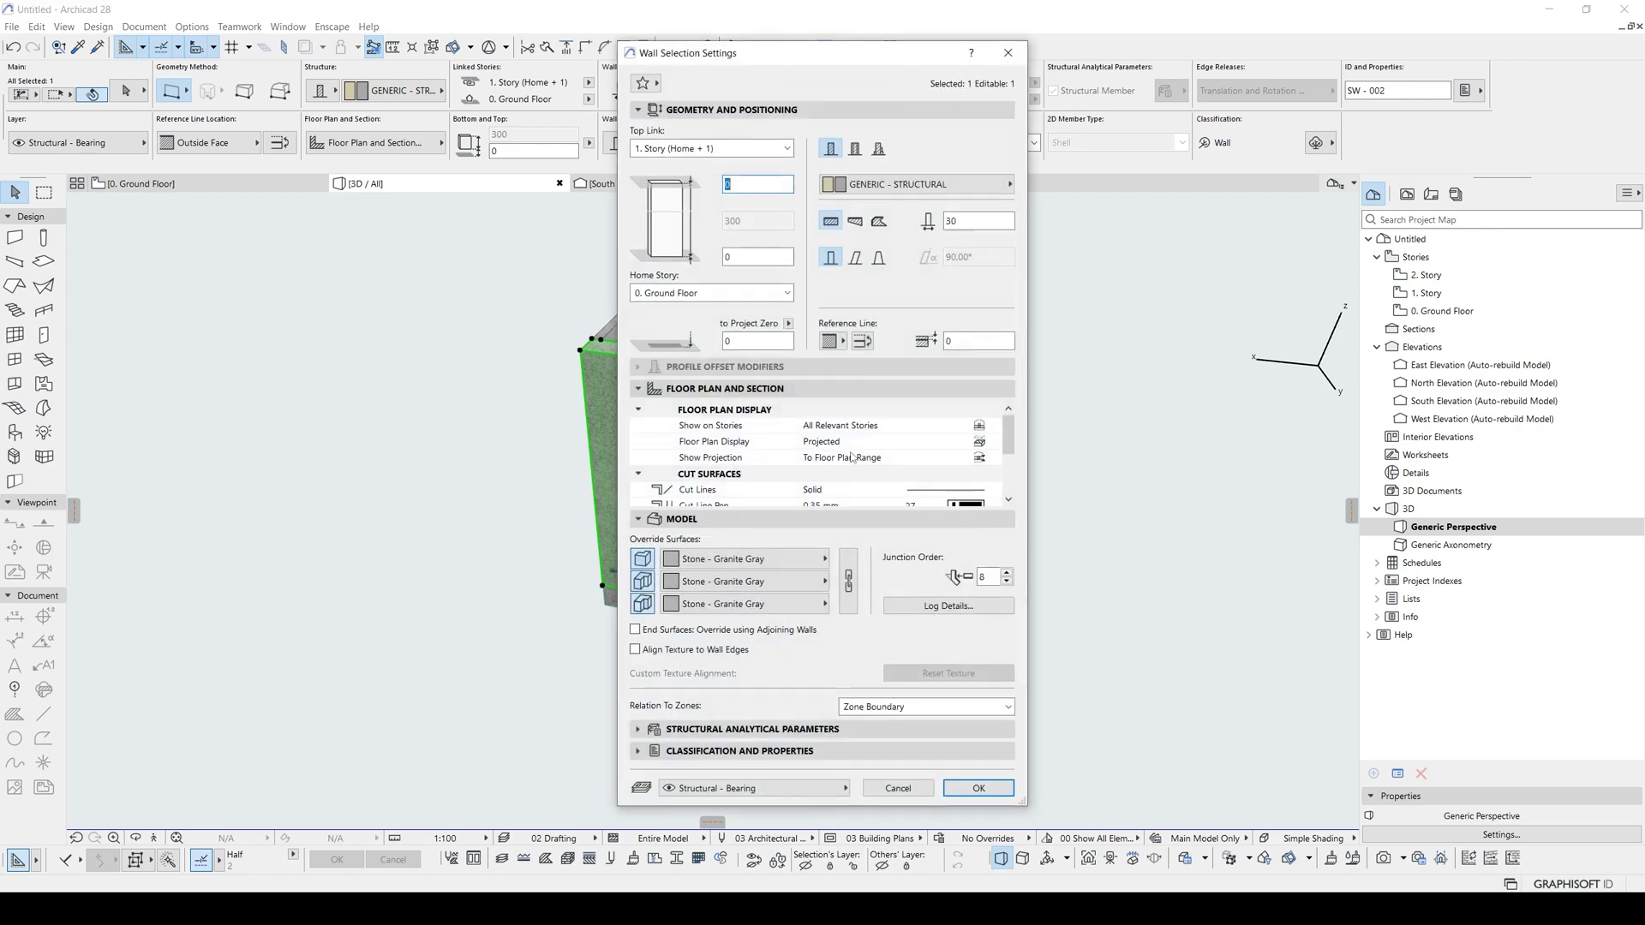
key("Escape")
scroll(632, 590, "up", 3)
left_click(592, 577)
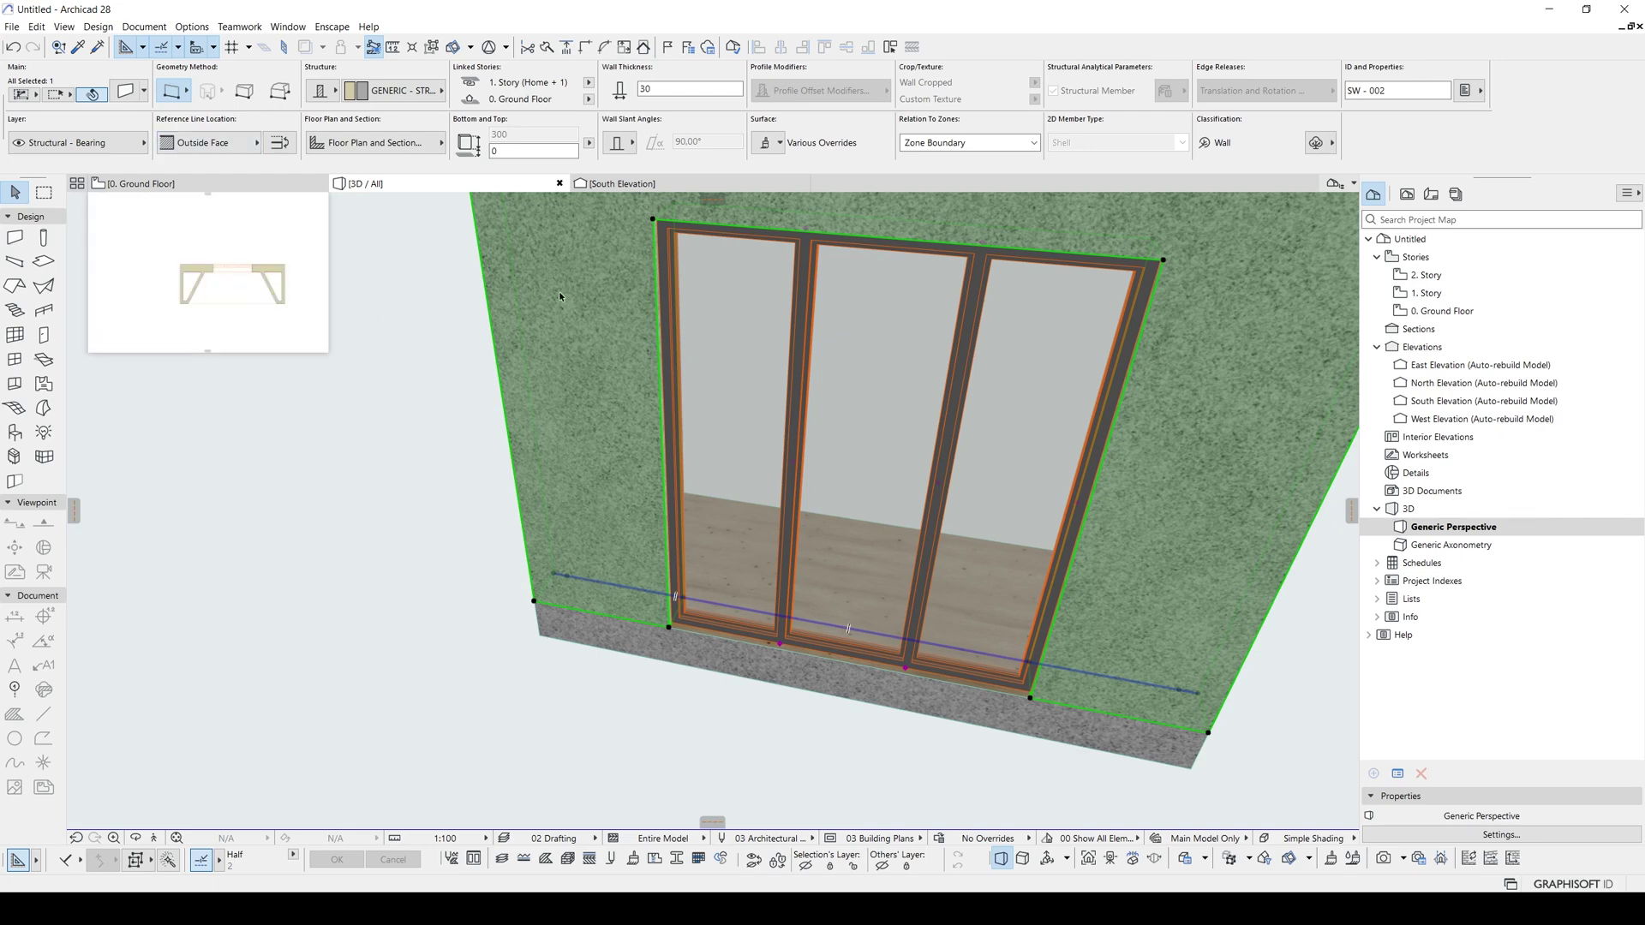
- Override the window wall's bottom face with a white material and view the whole balcony
key("ctrl+t")
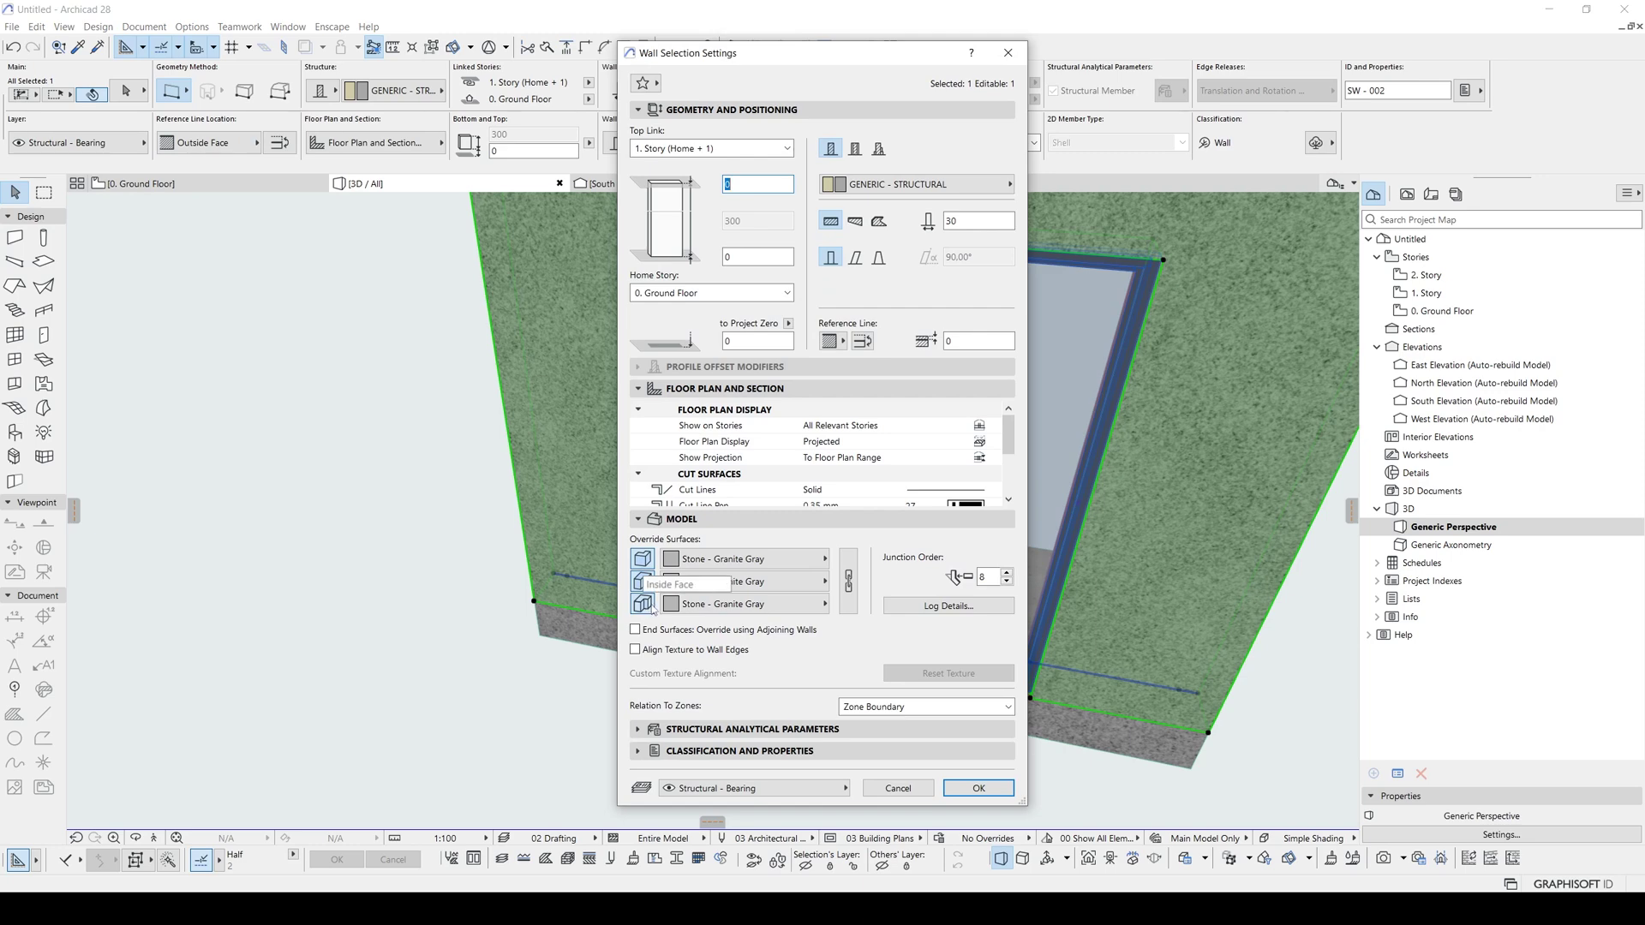
left_click(745, 604)
type("whi")
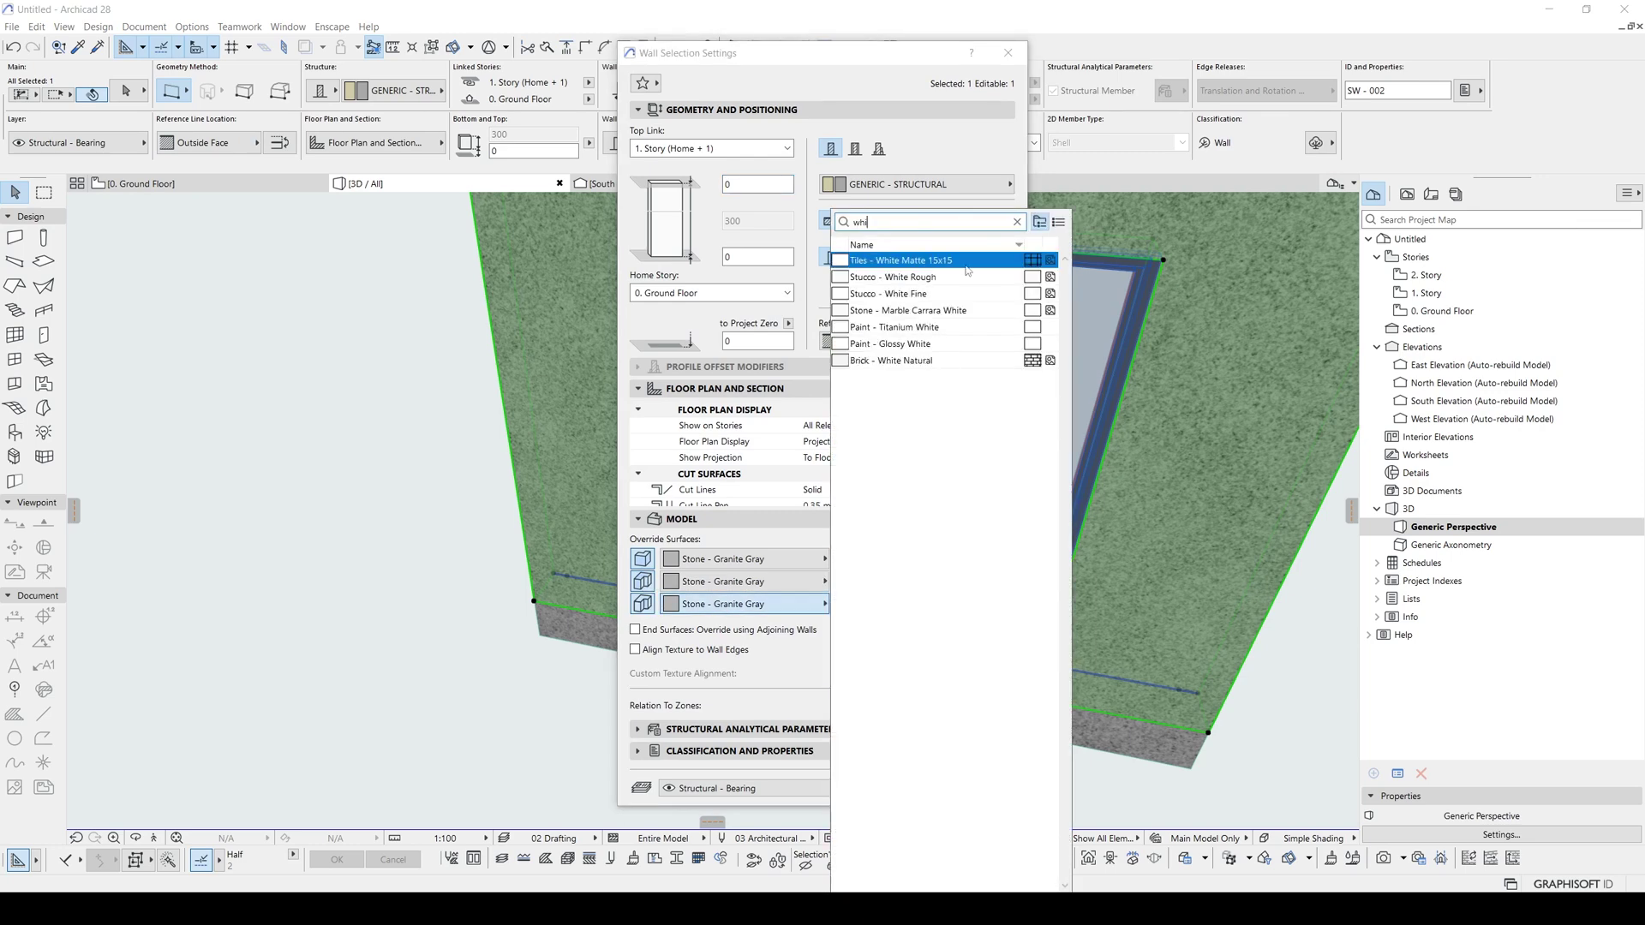
left_click(908, 310)
left_click(980, 786)
left_click(634, 749)
scroll(719, 597, "down", 5)
mouse_move(720, 597)
middle_mouse_down("shift")
mouse_move(196, 592)
mouse_move(1072, 521)
mouse_move(460, 668)
mouse_move(177, 543)
middle_mouse_up("shift")
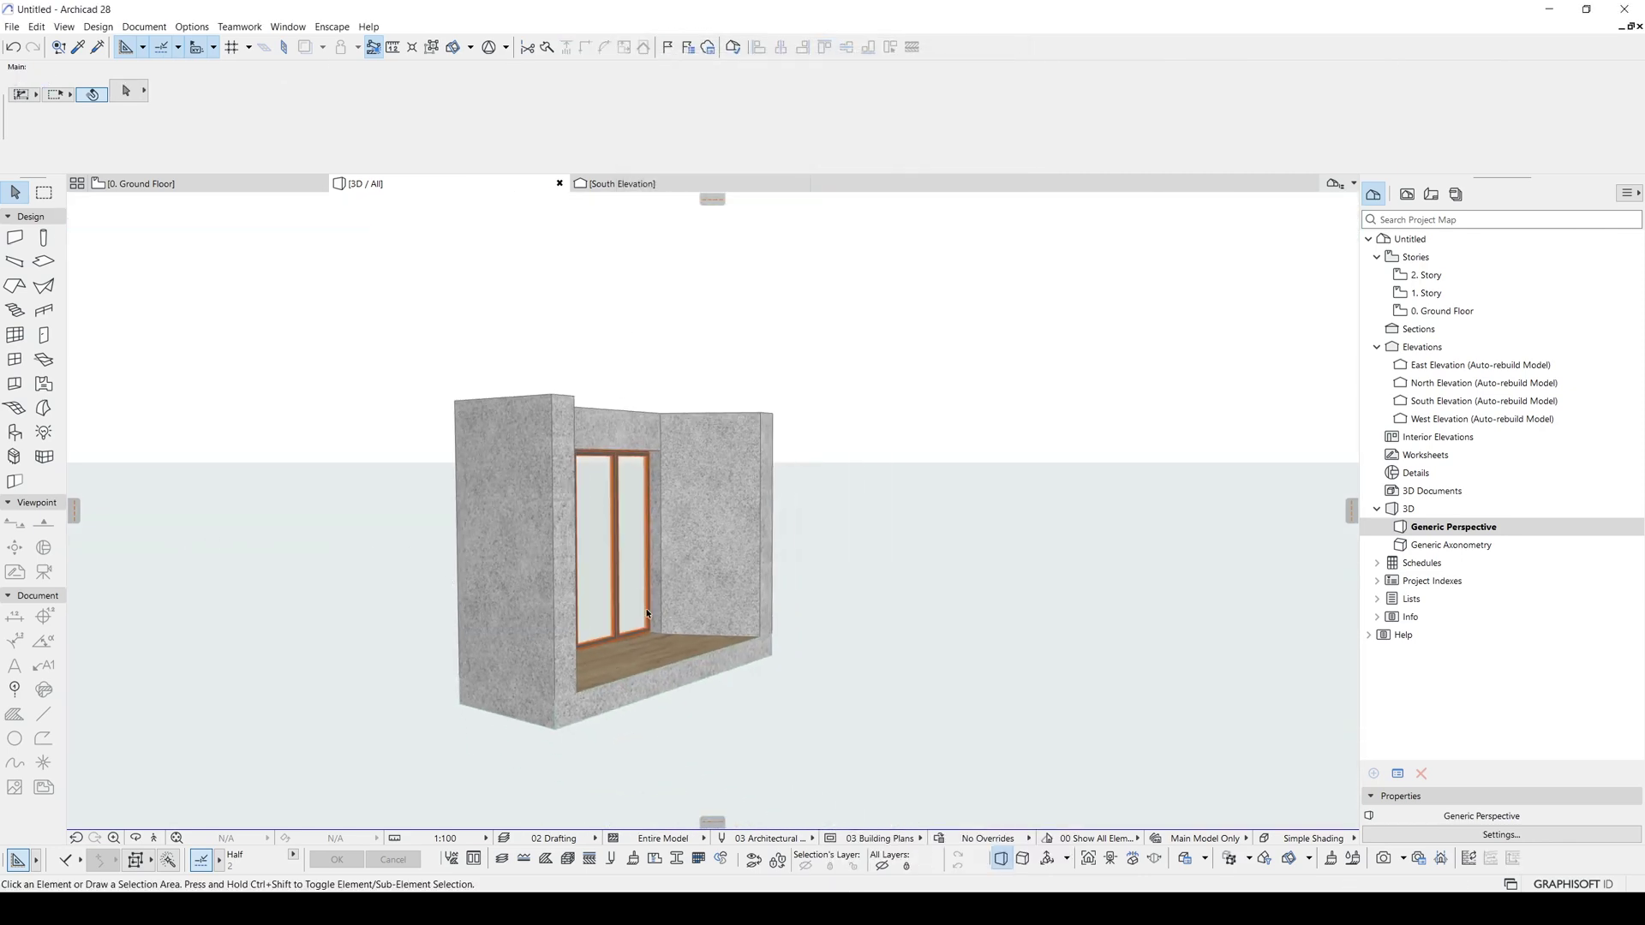
- Select all eight balcony elements and save them as the compressed hotlinked module 'wall 1'
middle_click_drag(670, 613, 525, 619, "shift")
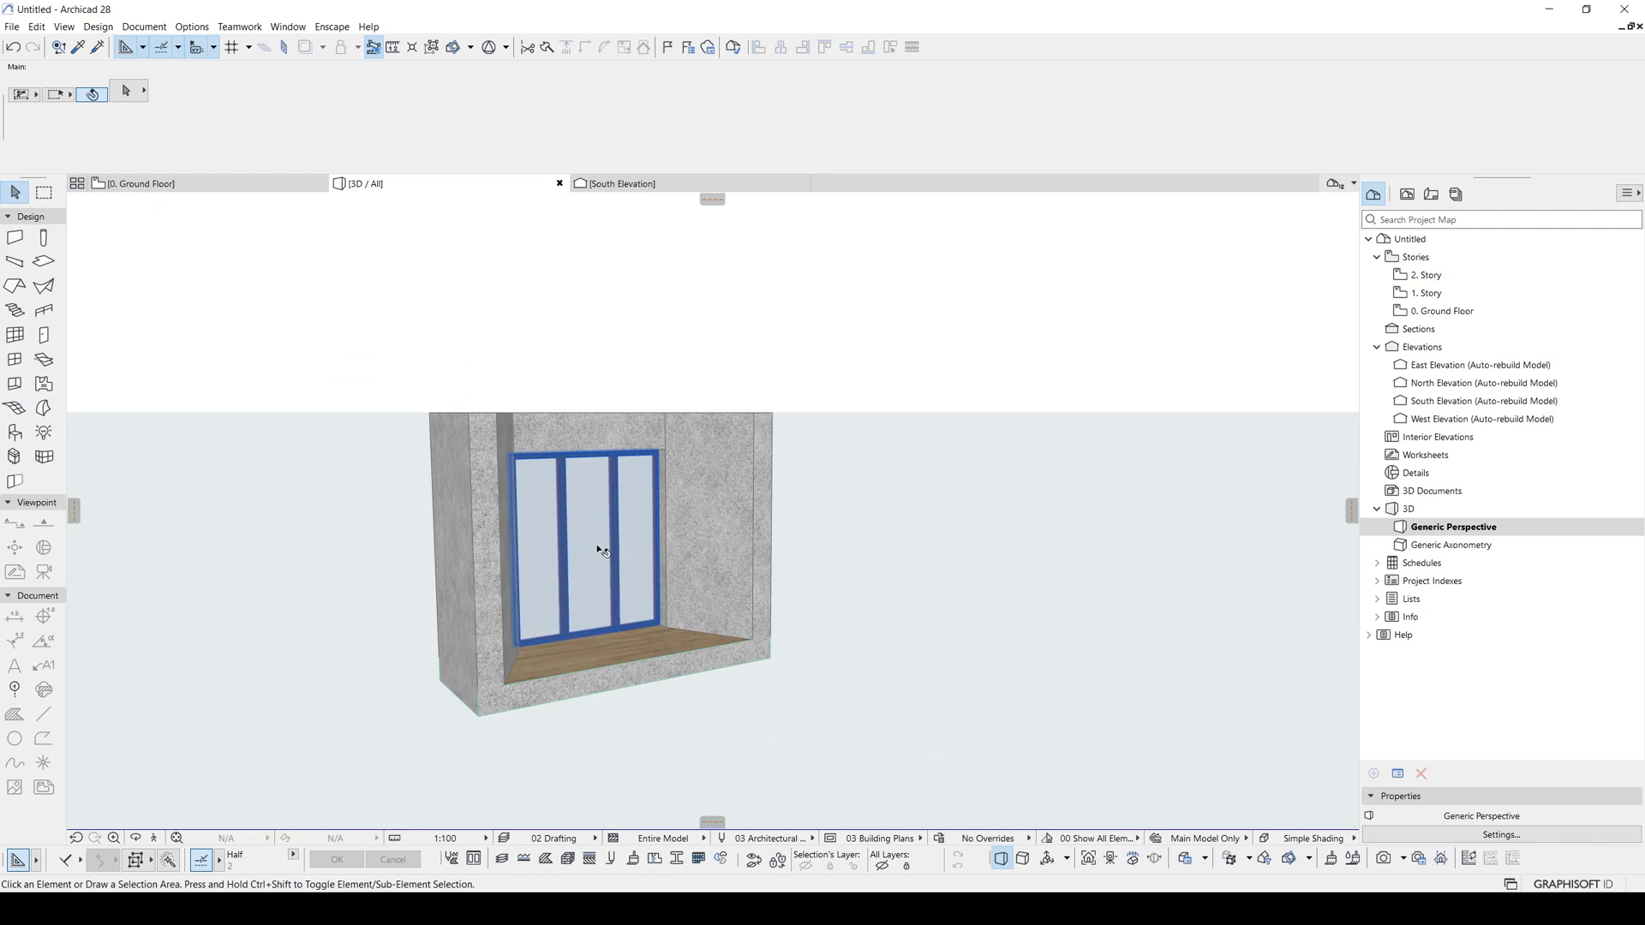
mouse_move(584, 548)
mouse_move(585, 549)
middle_mouse_down("shift")
mouse_move(459, 550)
mouse_move(594, 318)
middle_mouse_up("shift")
left_click_drag(488, 265, 1076, 735)
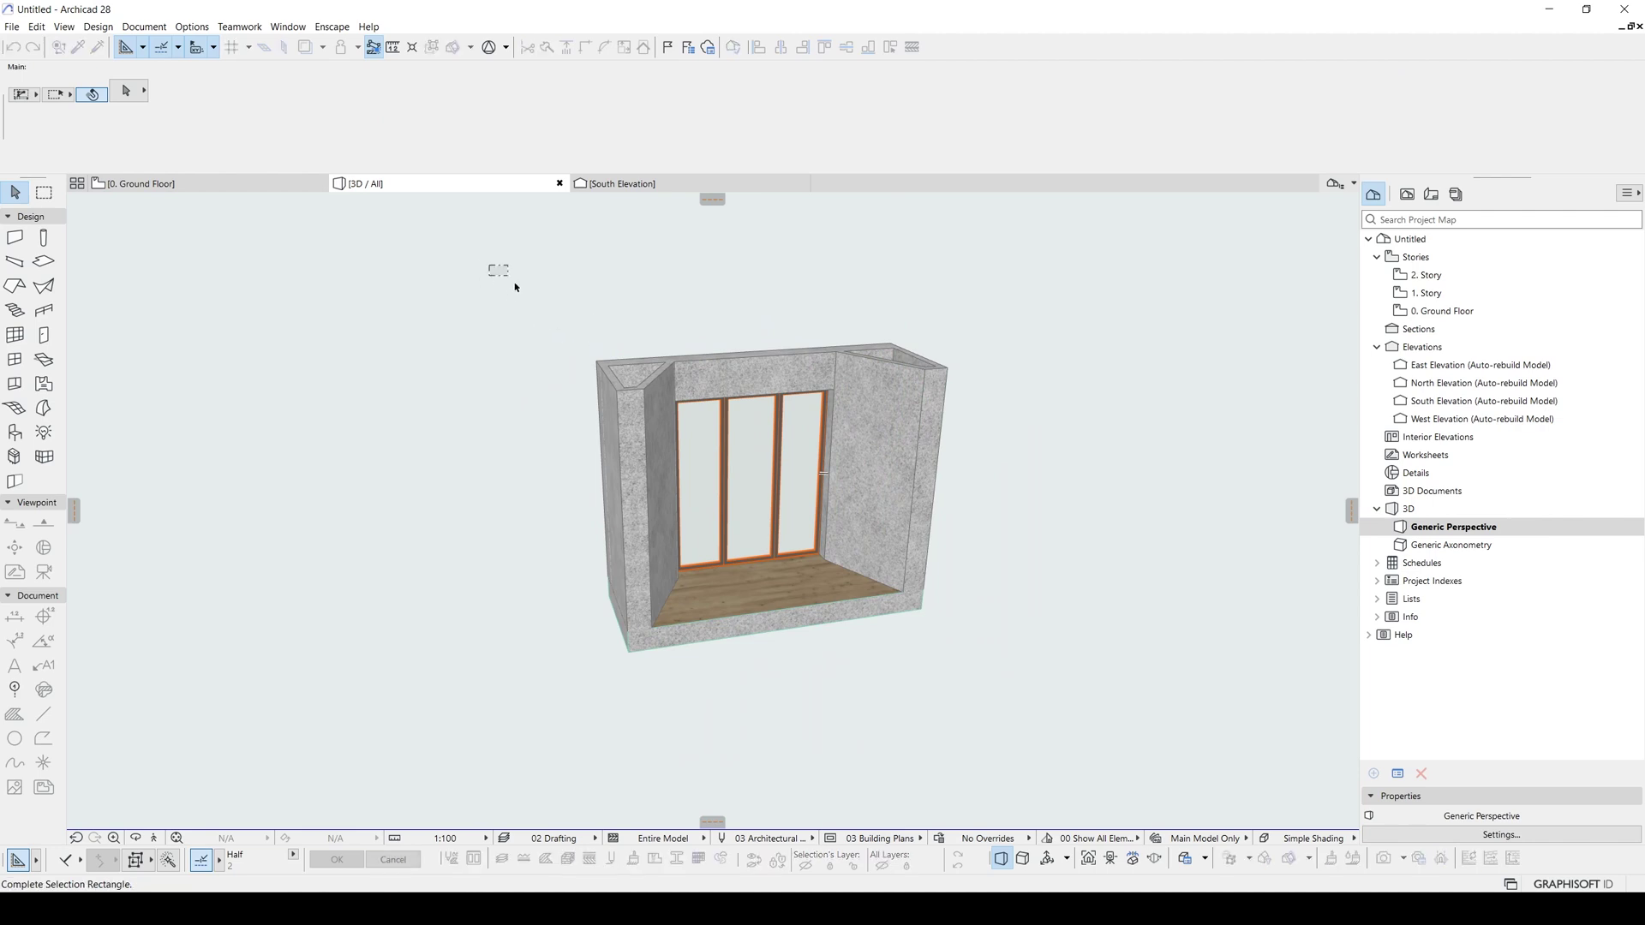
left_click(14, 28)
mouse_move(59, 264)
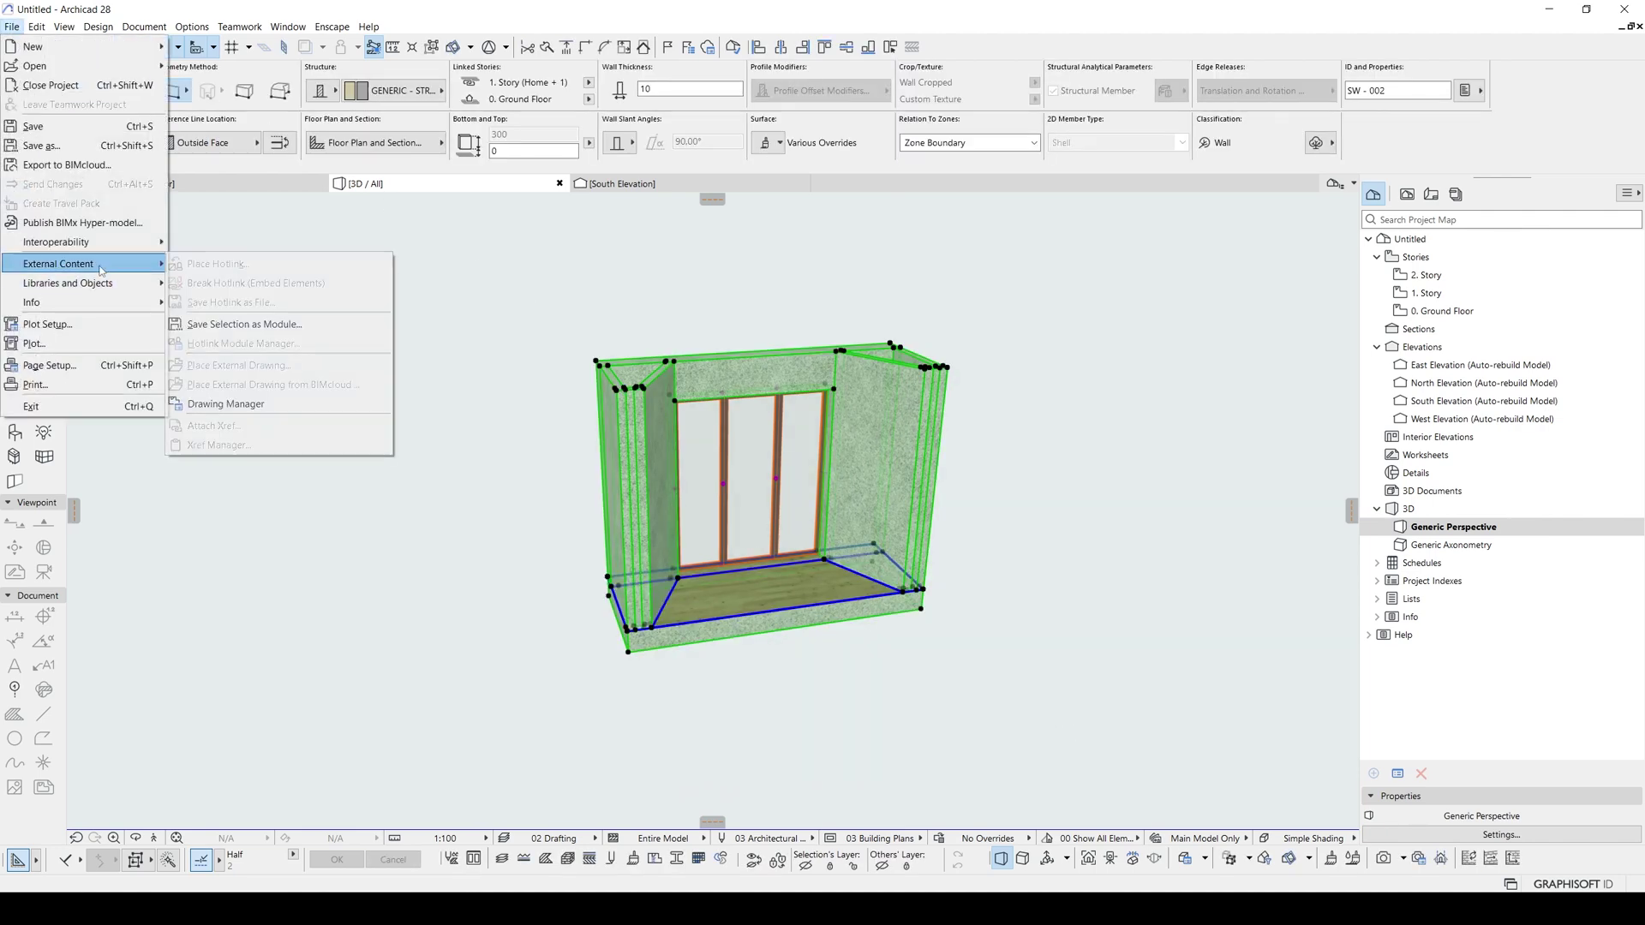
left_click(245, 326)
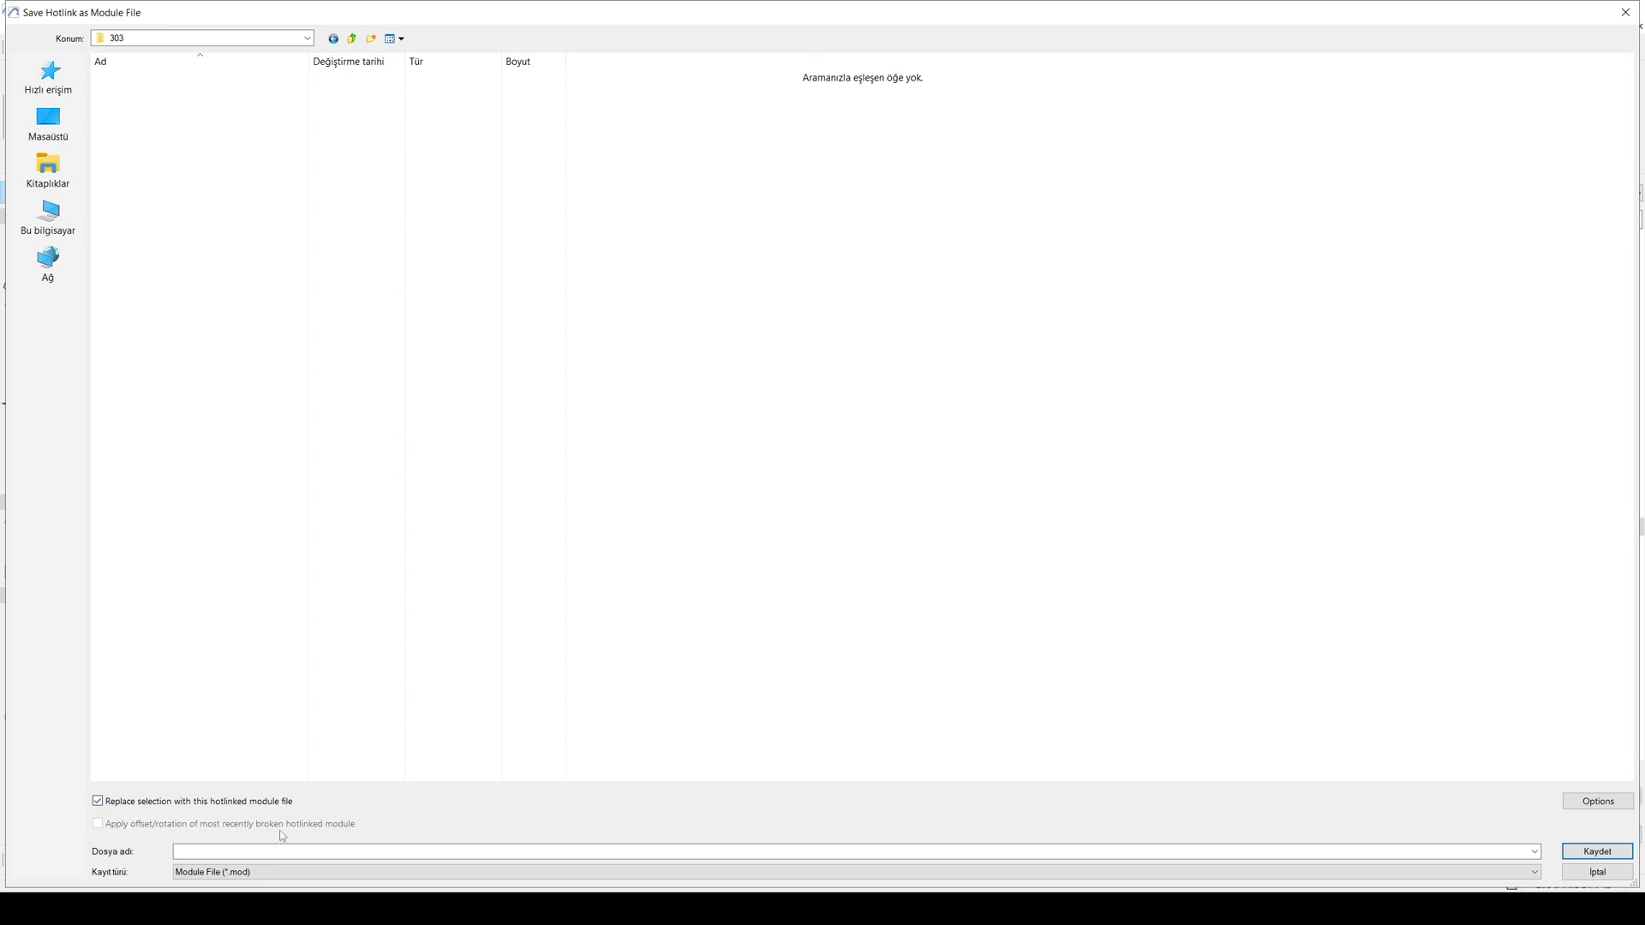
left_click(215, 851)
type("wall 1")
left_click(1599, 806)
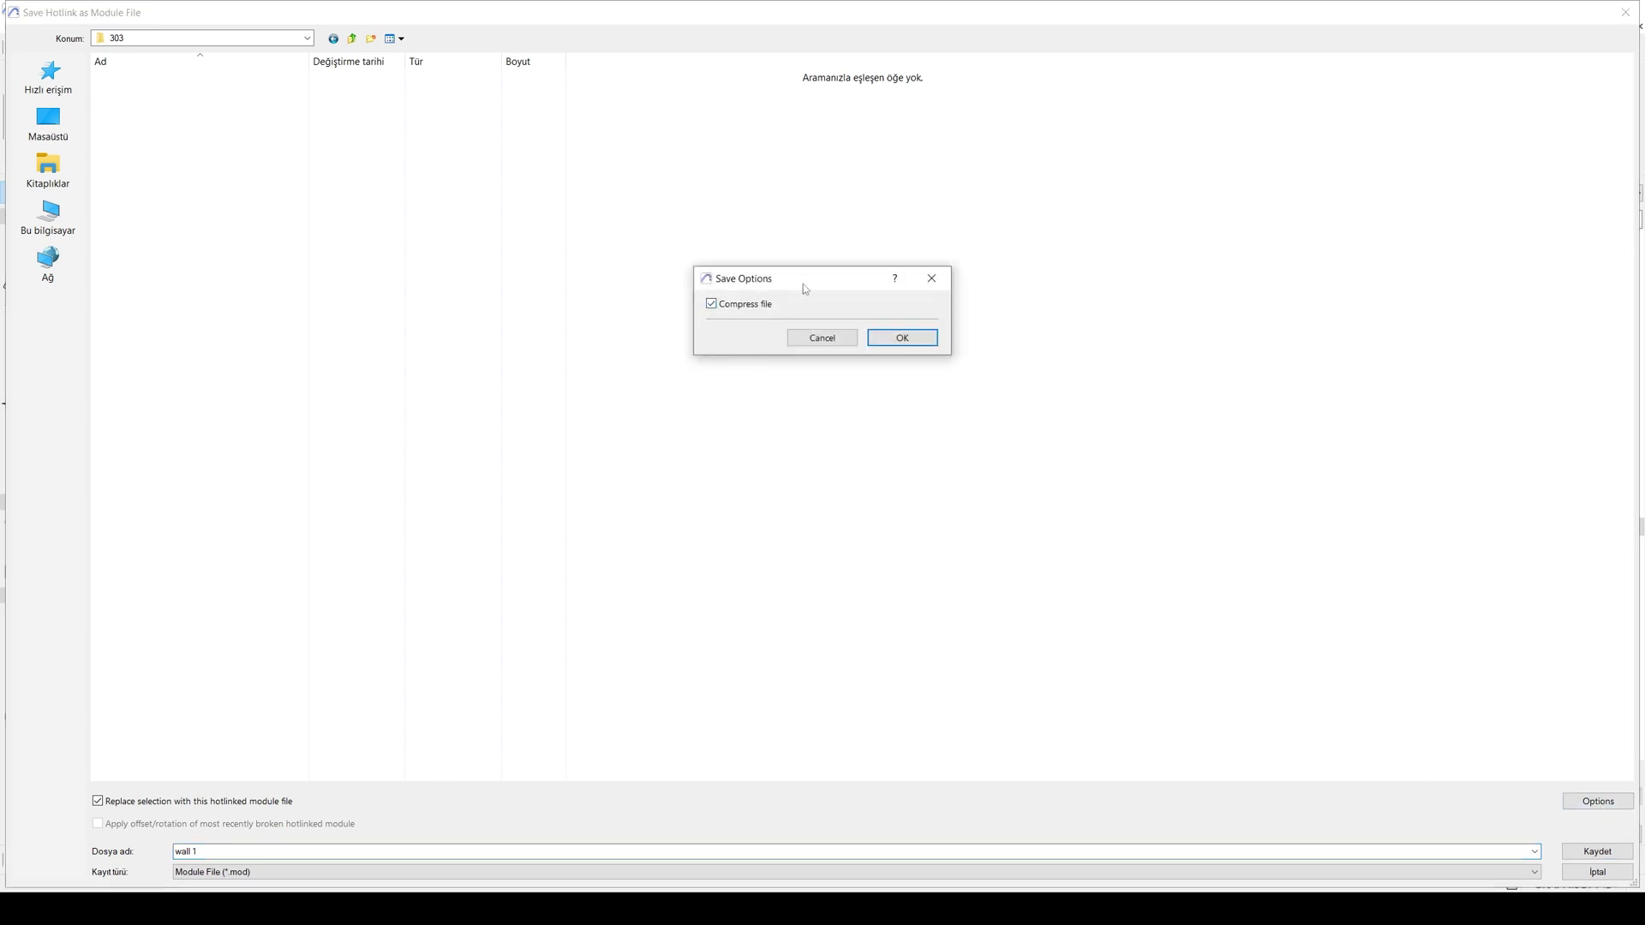
left_click_drag(805, 288, 861, 380)
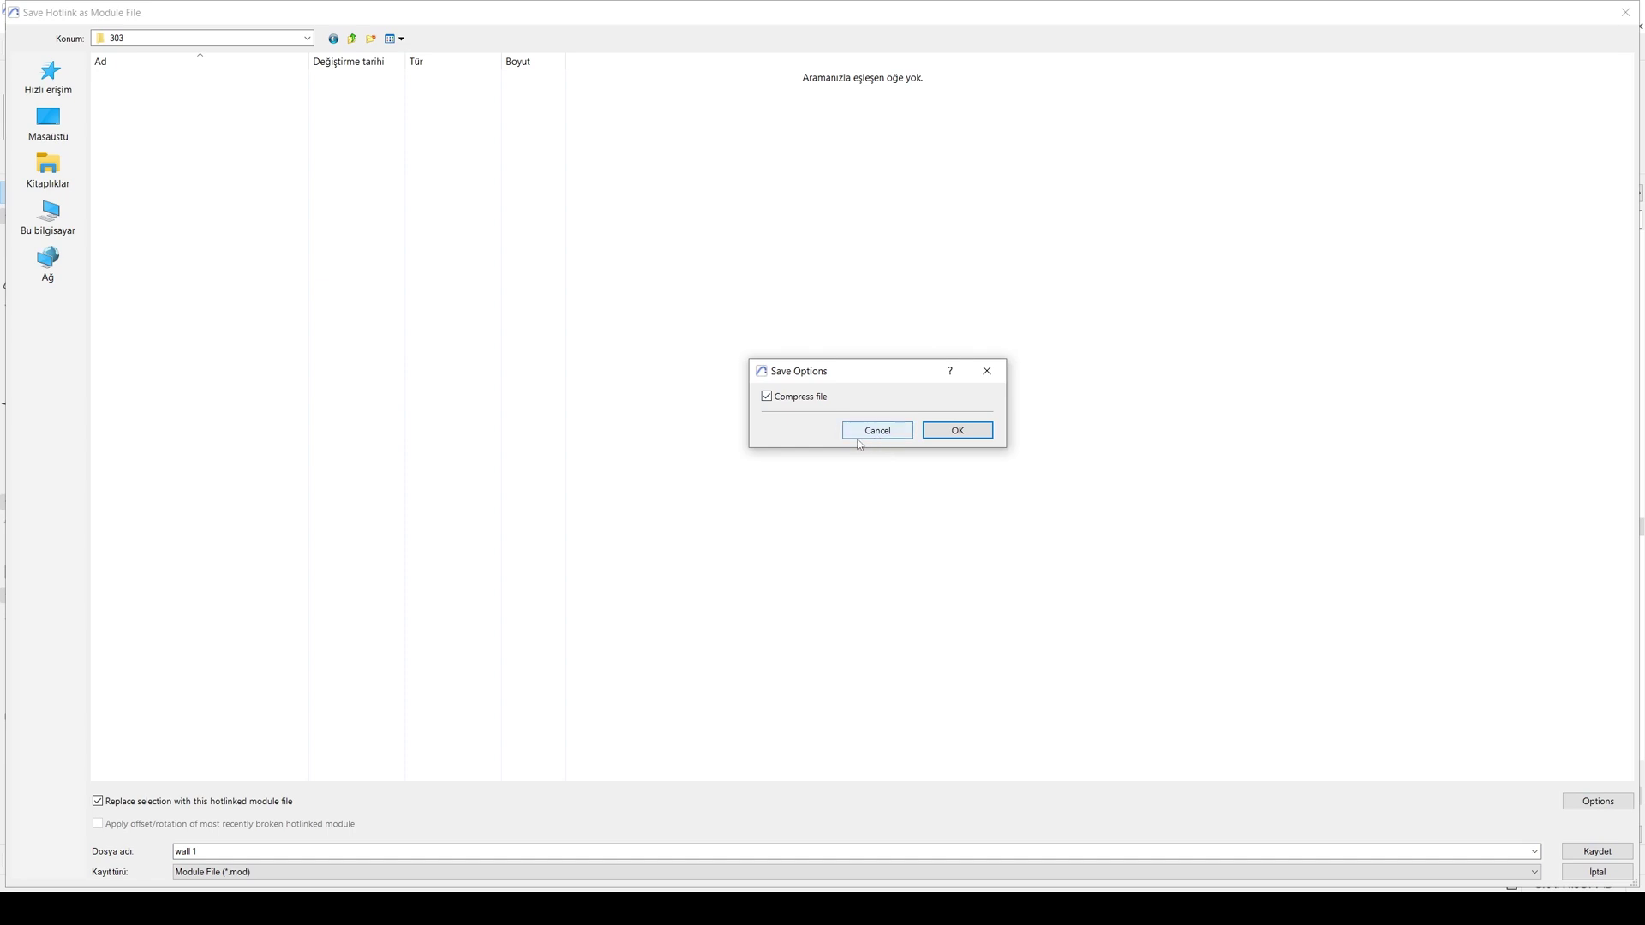
left_click(940, 433)
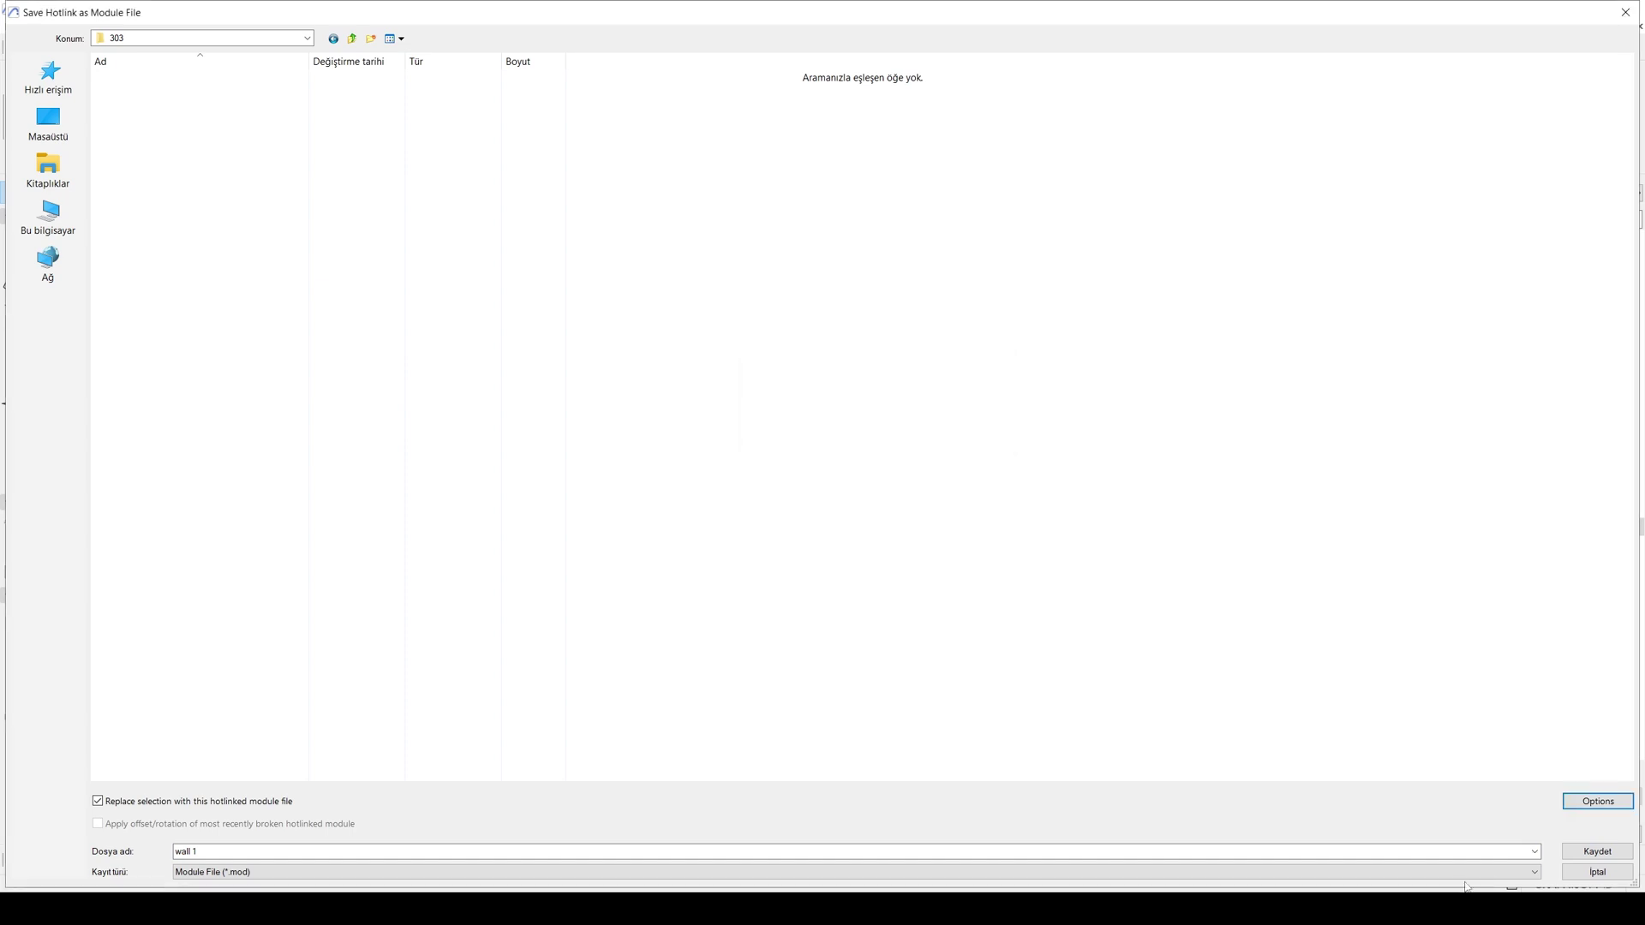
left_click(1598, 852)
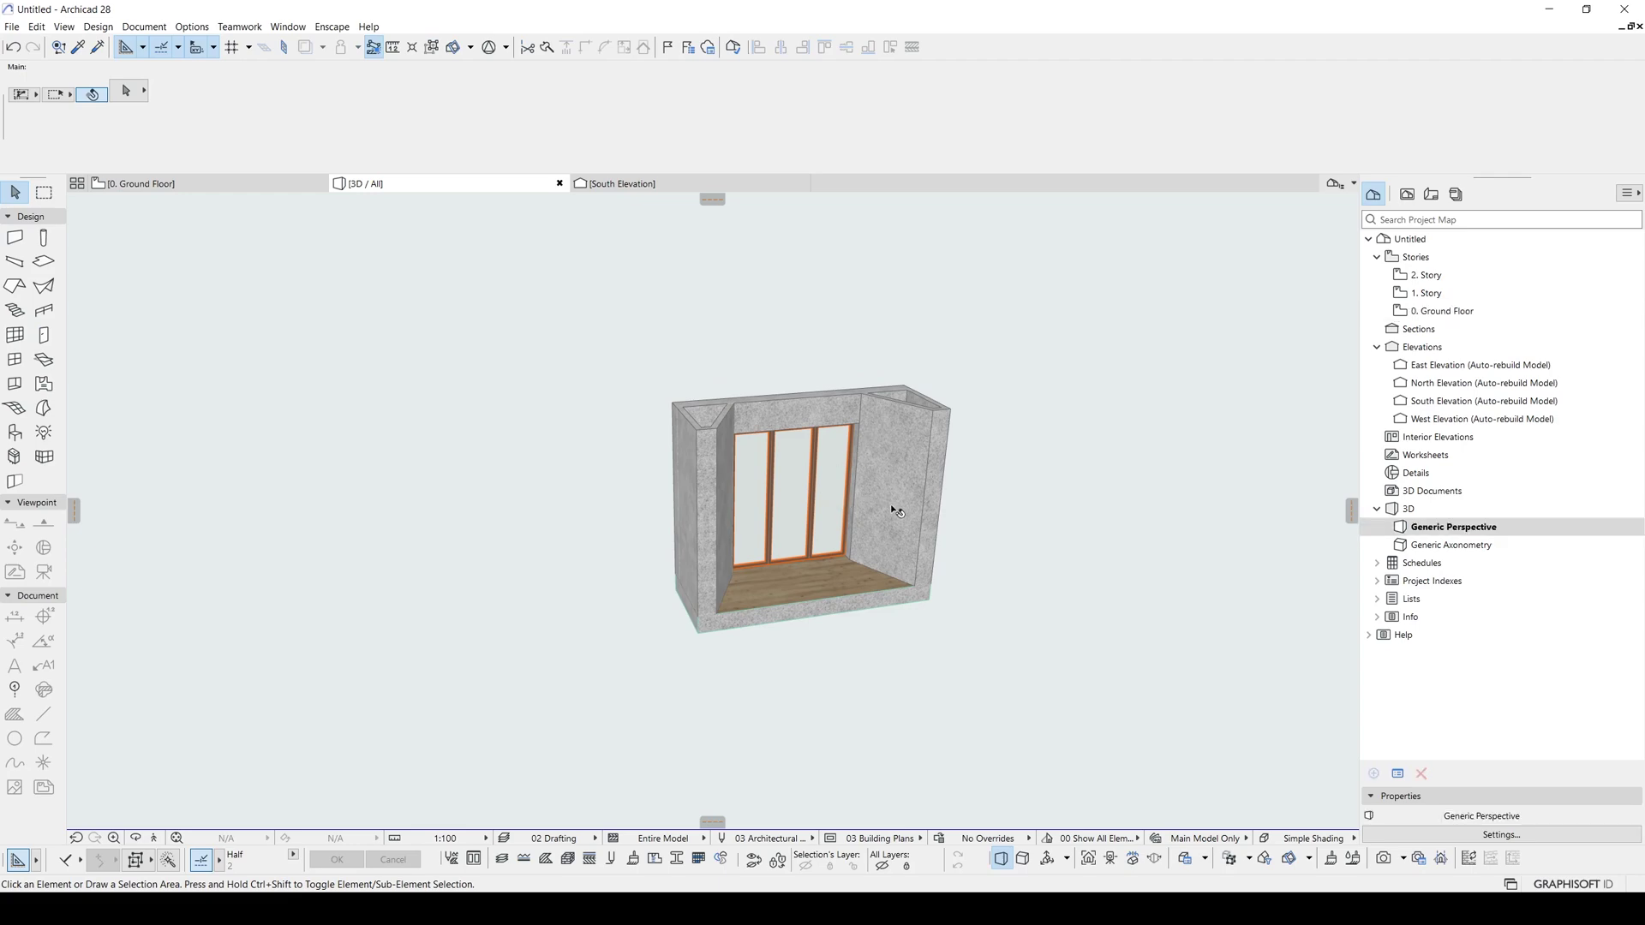
key("ctrl+a")
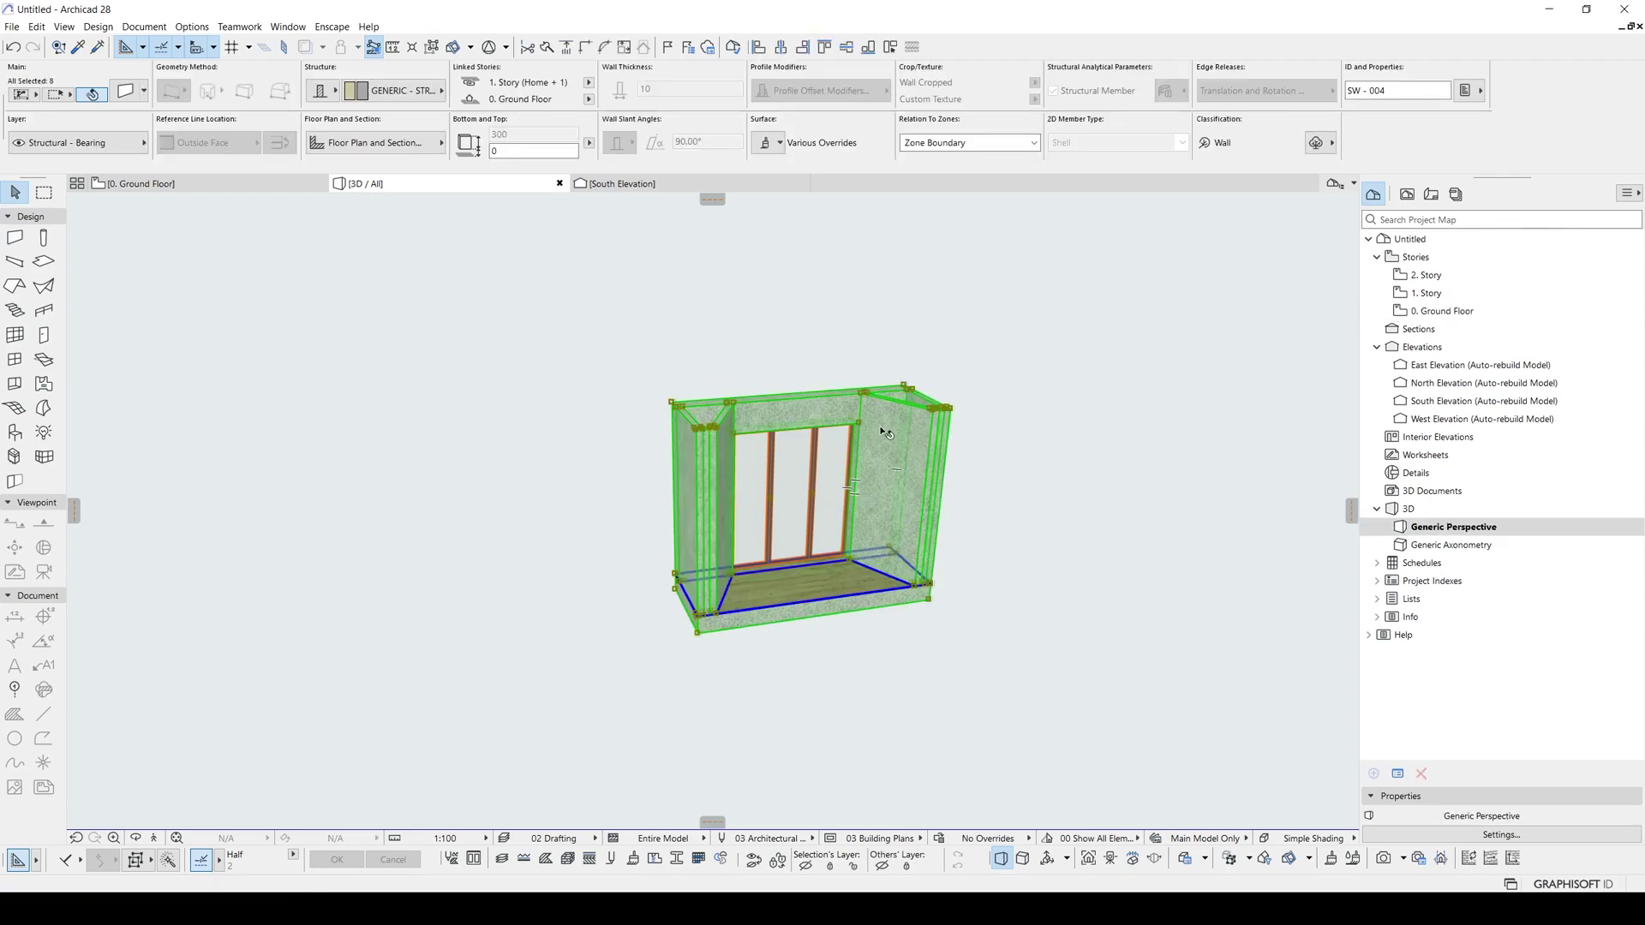
scroll(887, 432, "up", 3)
scroll(867, 413, "up", 3)
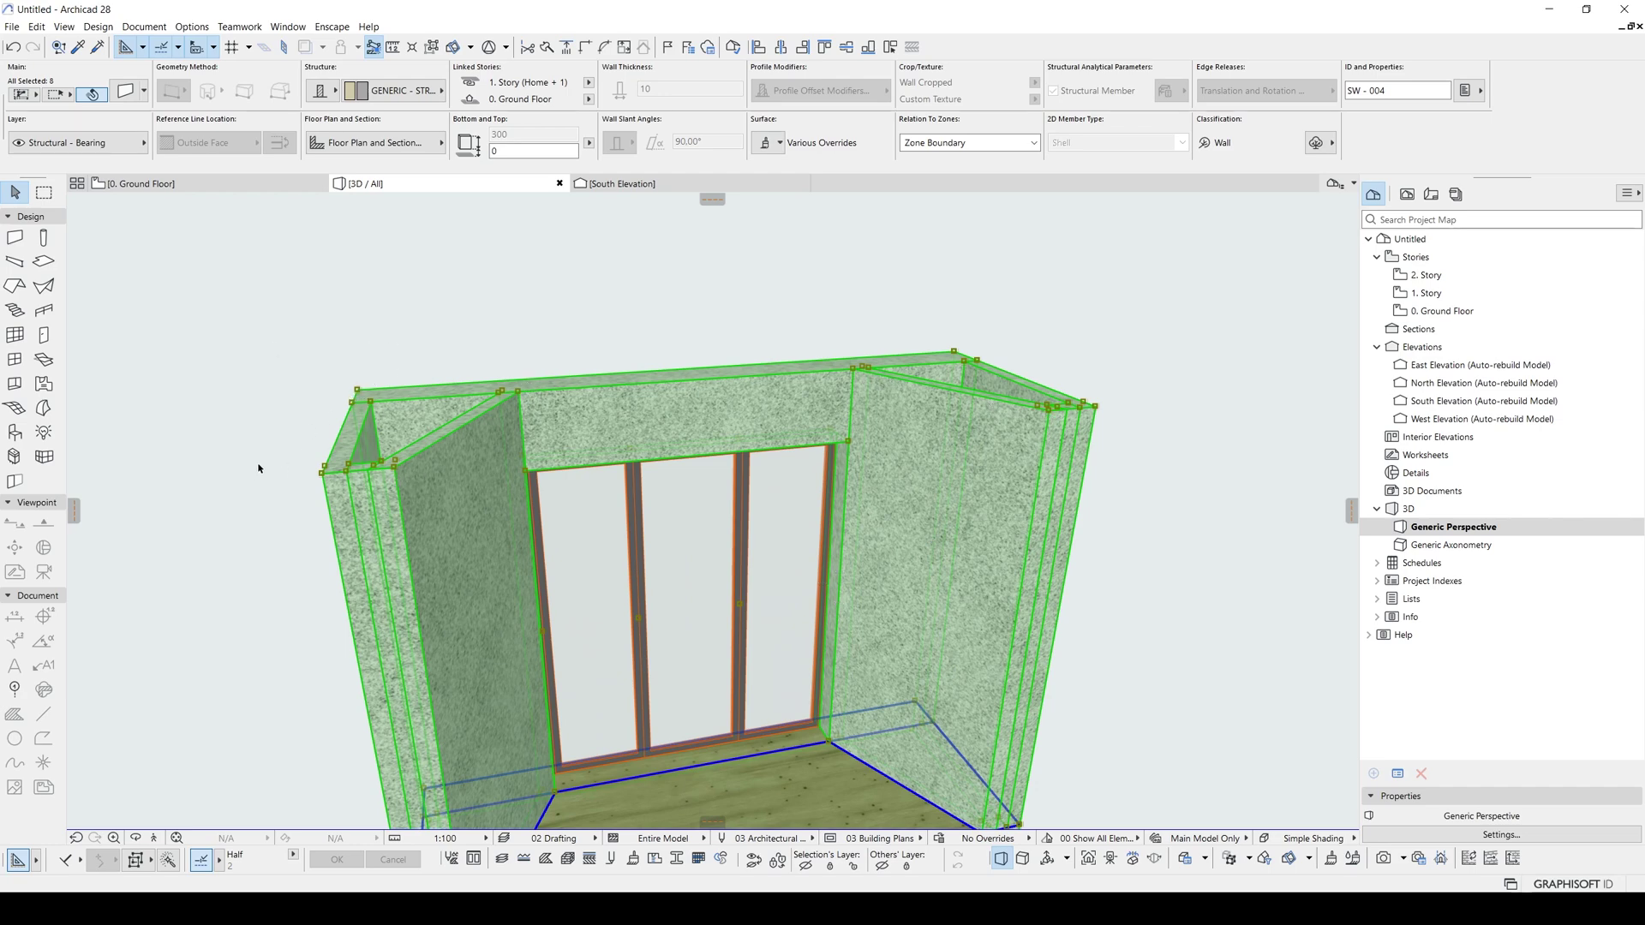
mouse_move(314, 490)
middle_mouse_down("shift")
mouse_move(428, 503)
mouse_move(551, 584)
middle_mouse_up("shift")
key("Escape")
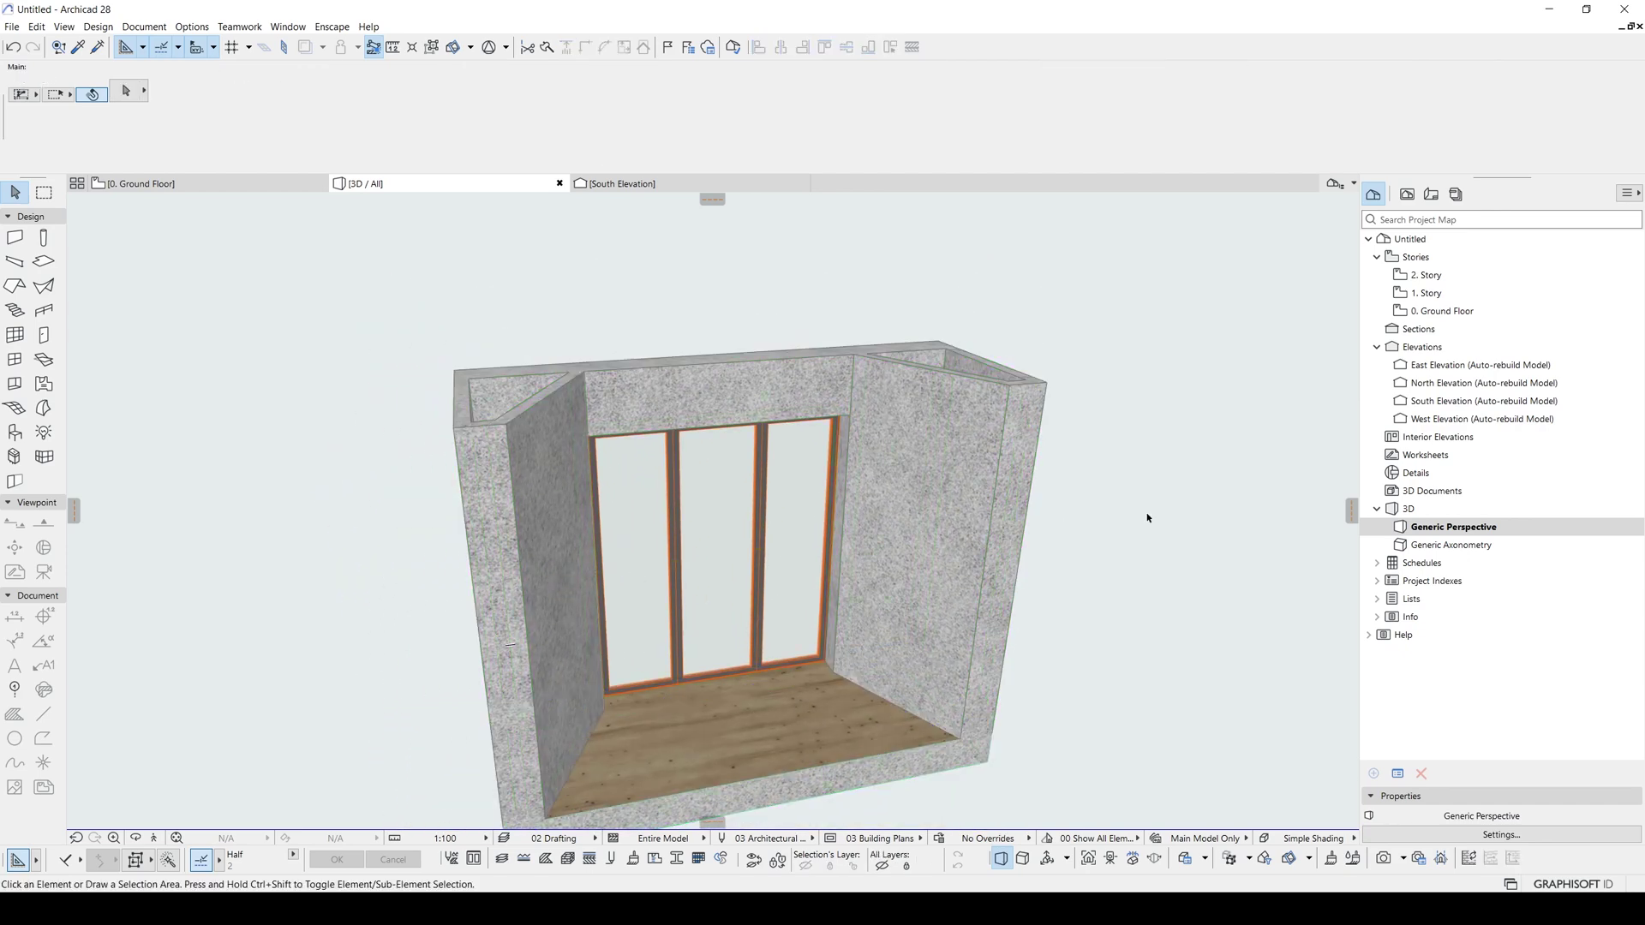
left_click(431, 48)
left_click(720, 417)
left_click(538, 486)
middle_click_drag(540, 486, 721, 601, "shift")
left_click(726, 607)
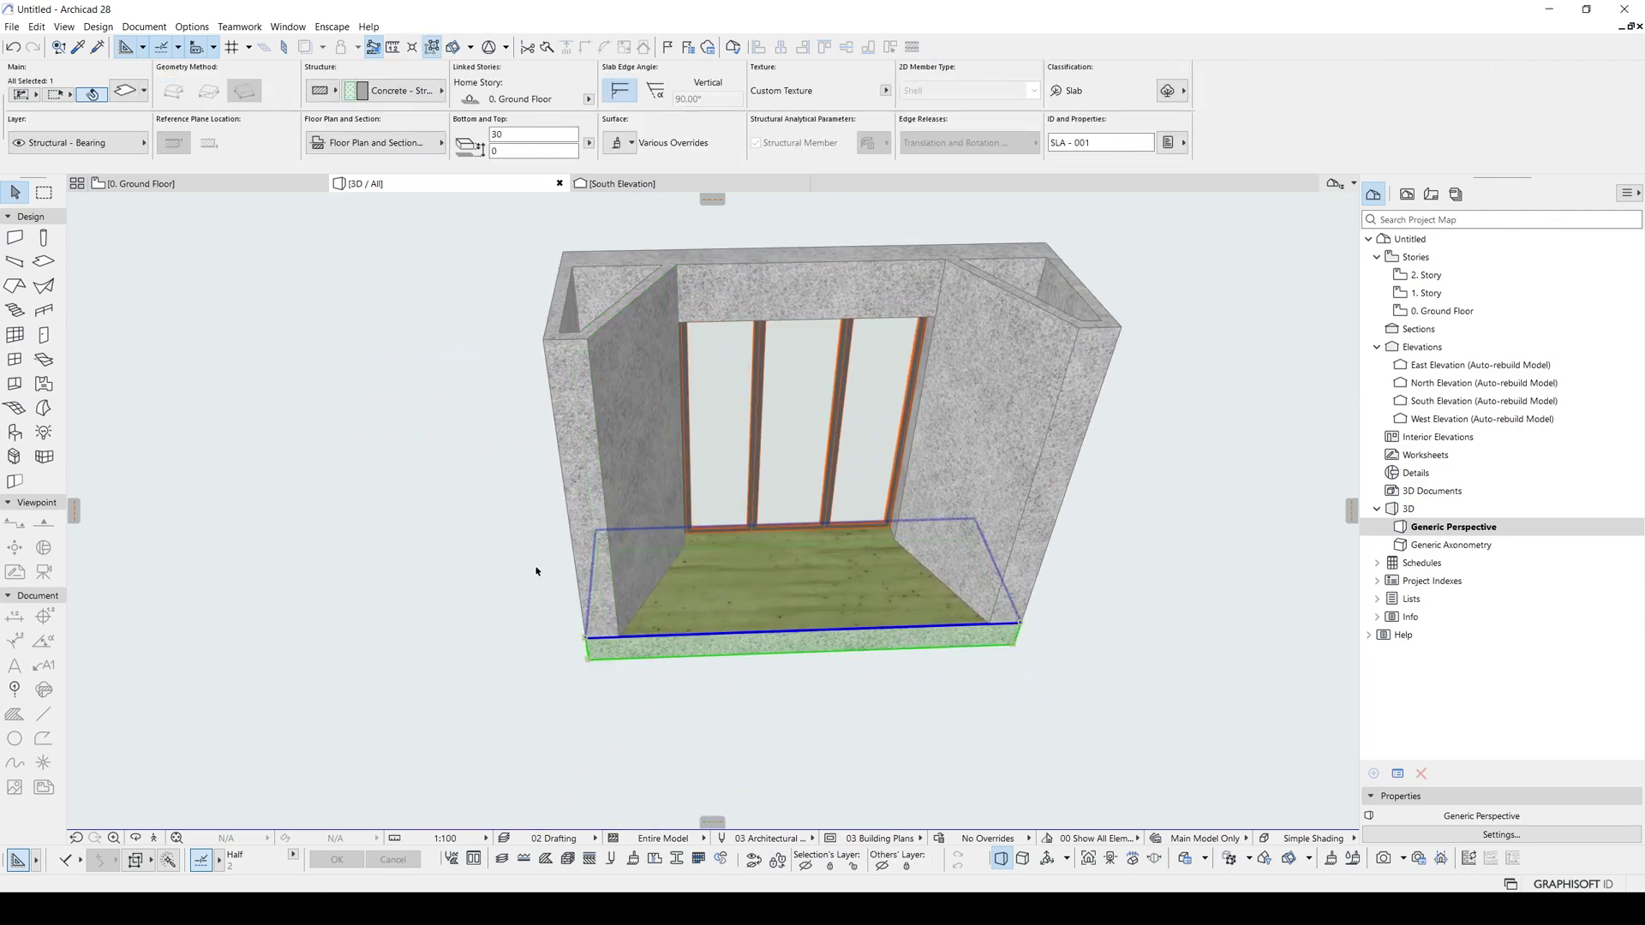
left_click(973, 704)
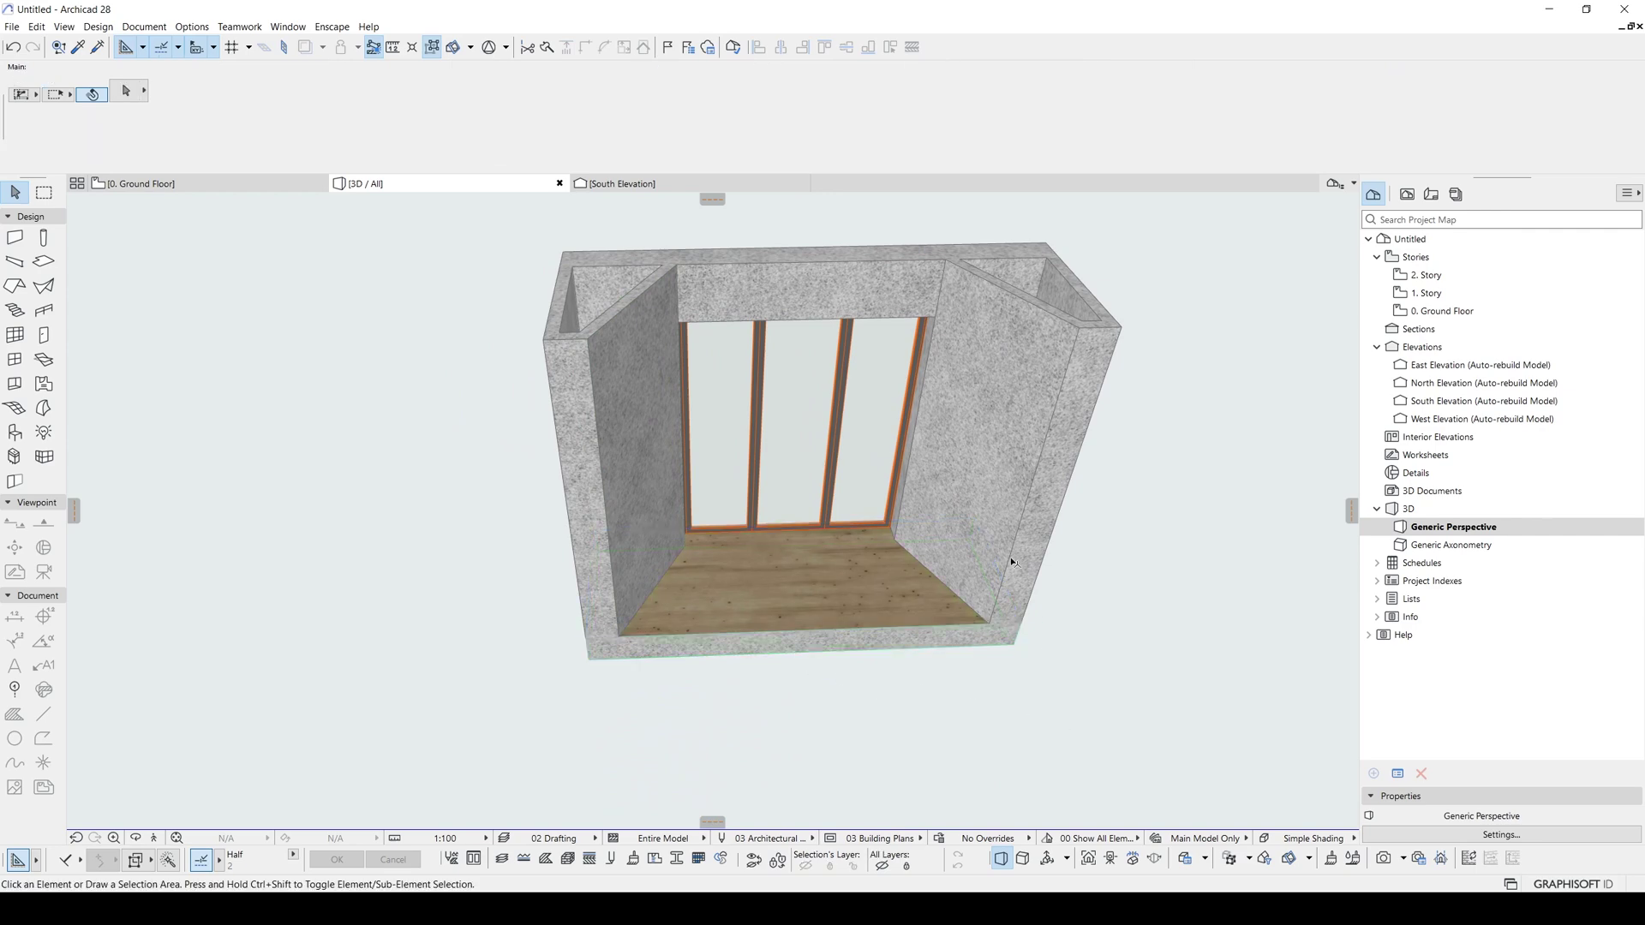
left_click(1049, 548)
left_click(1091, 641)
mouse_move(718, 439)
middle_mouse_down("shift")
mouse_move(846, 448)
mouse_move(876, 338)
middle_mouse_up("shift")
left_click(882, 370)
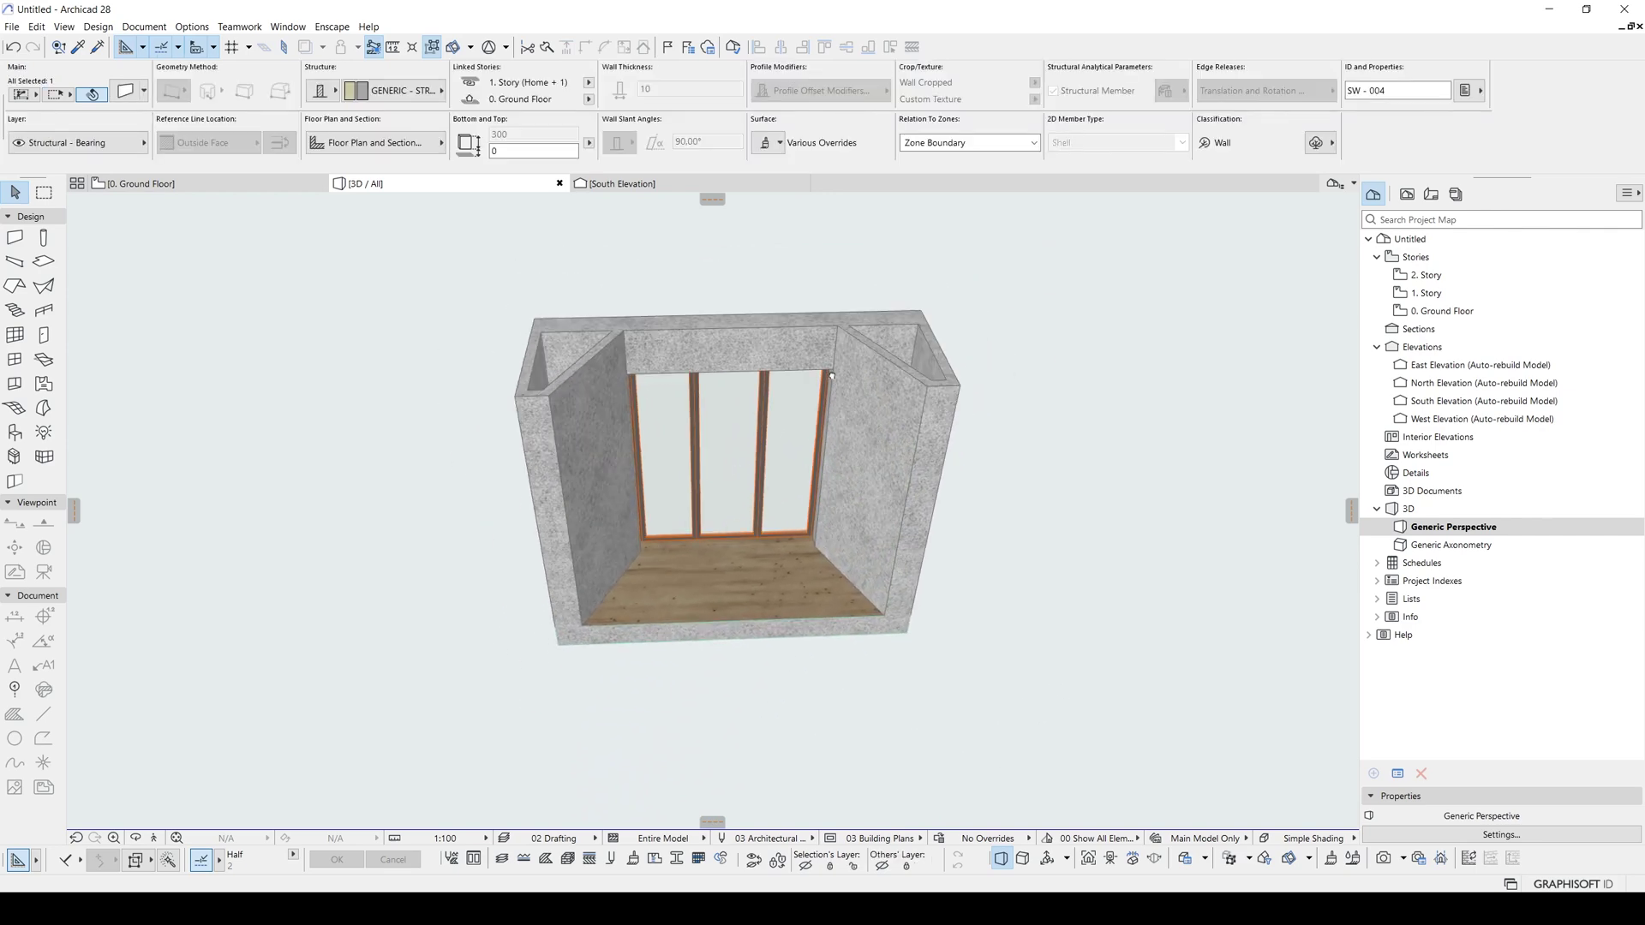
left_click(433, 49)
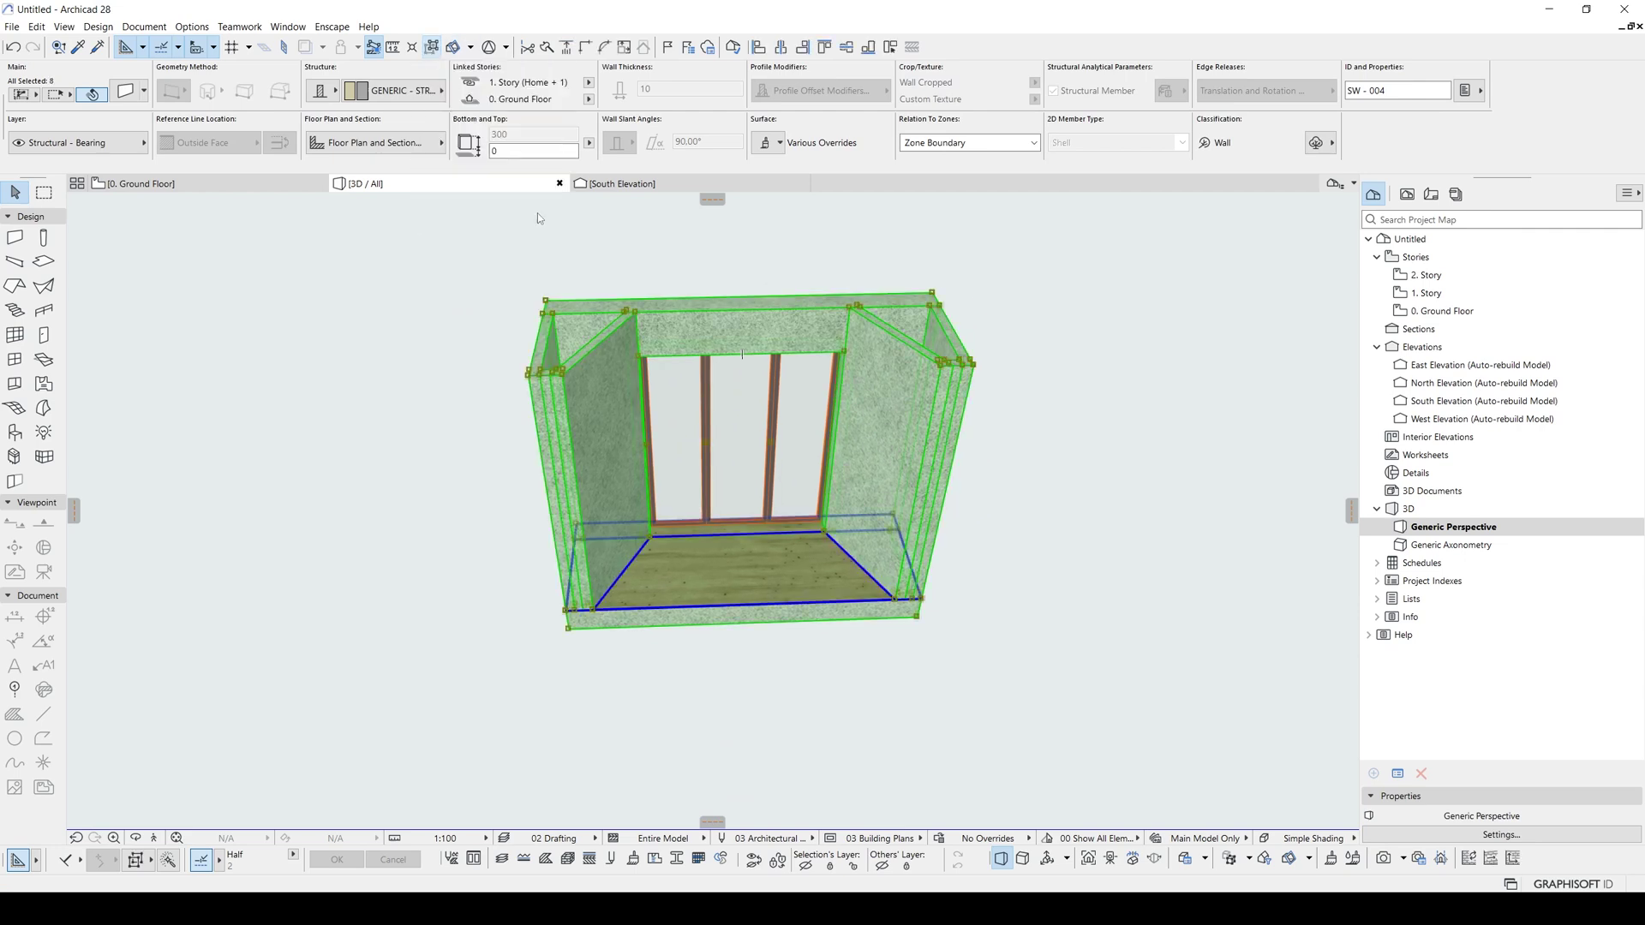
key("ctrl+d")
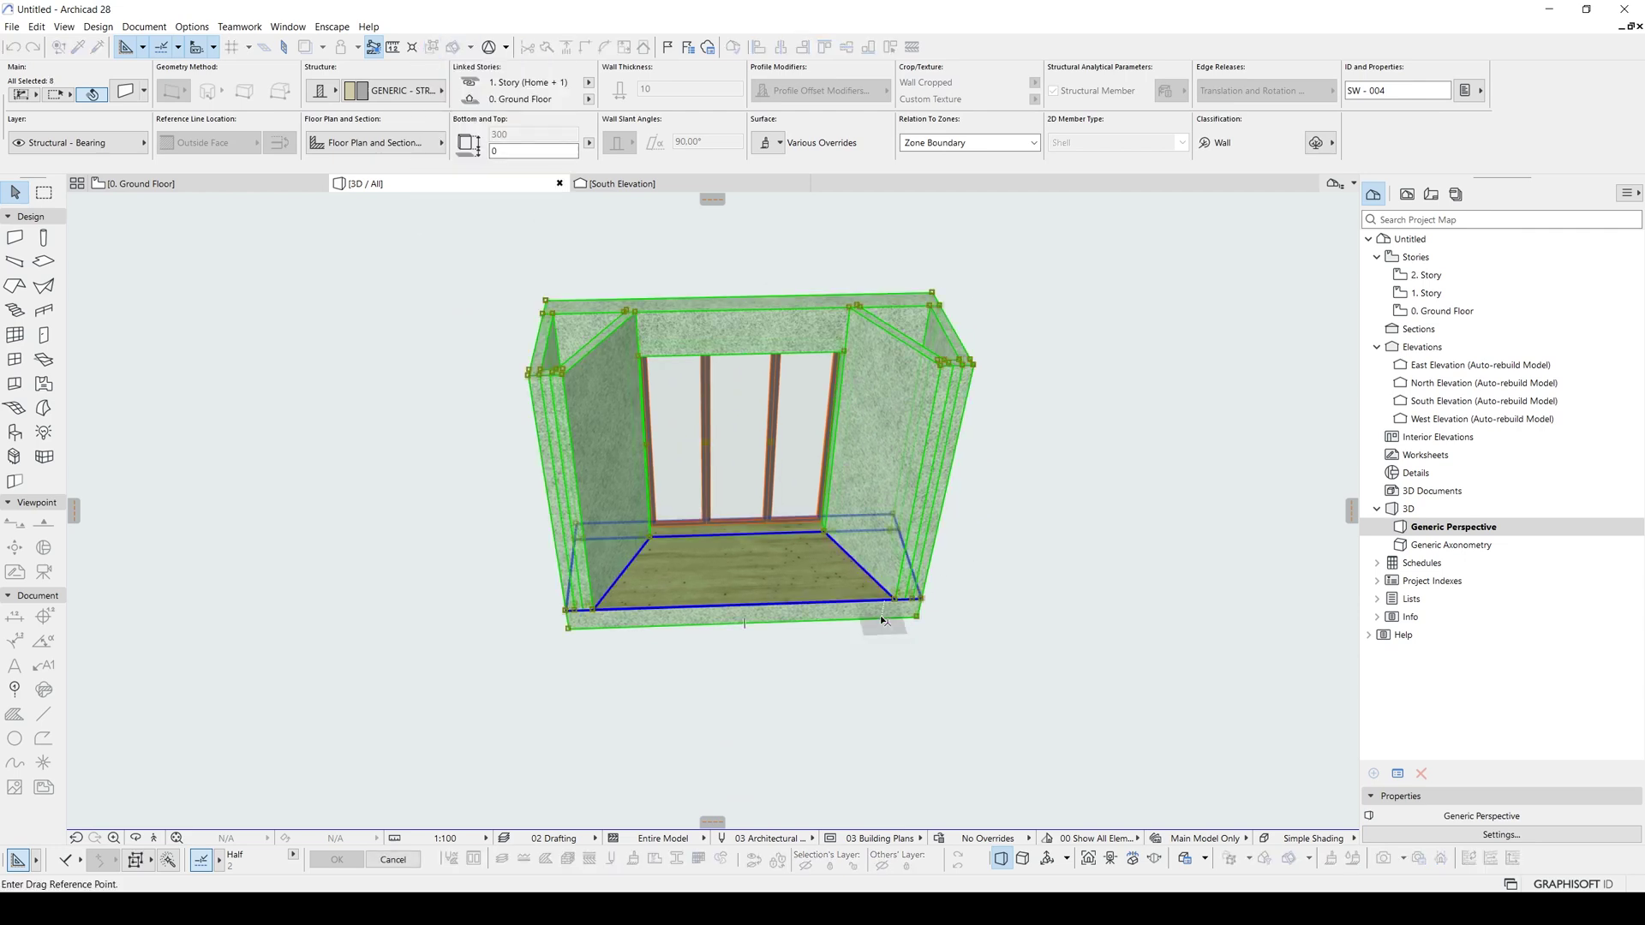
left_click(881, 615)
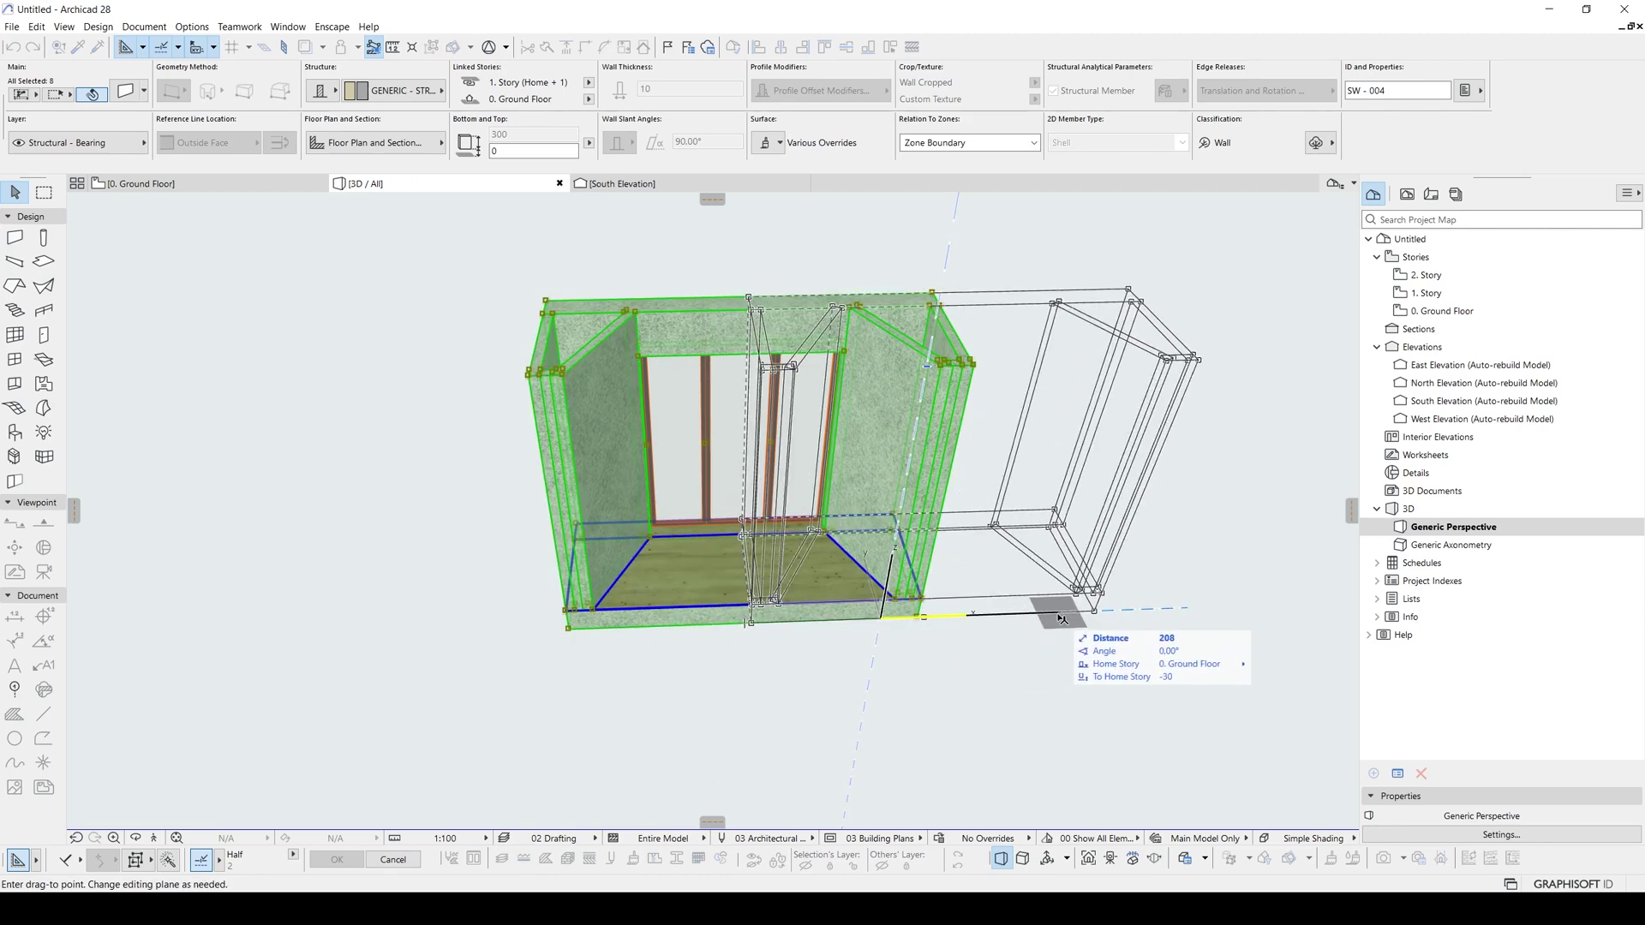
left_click(959, 613)
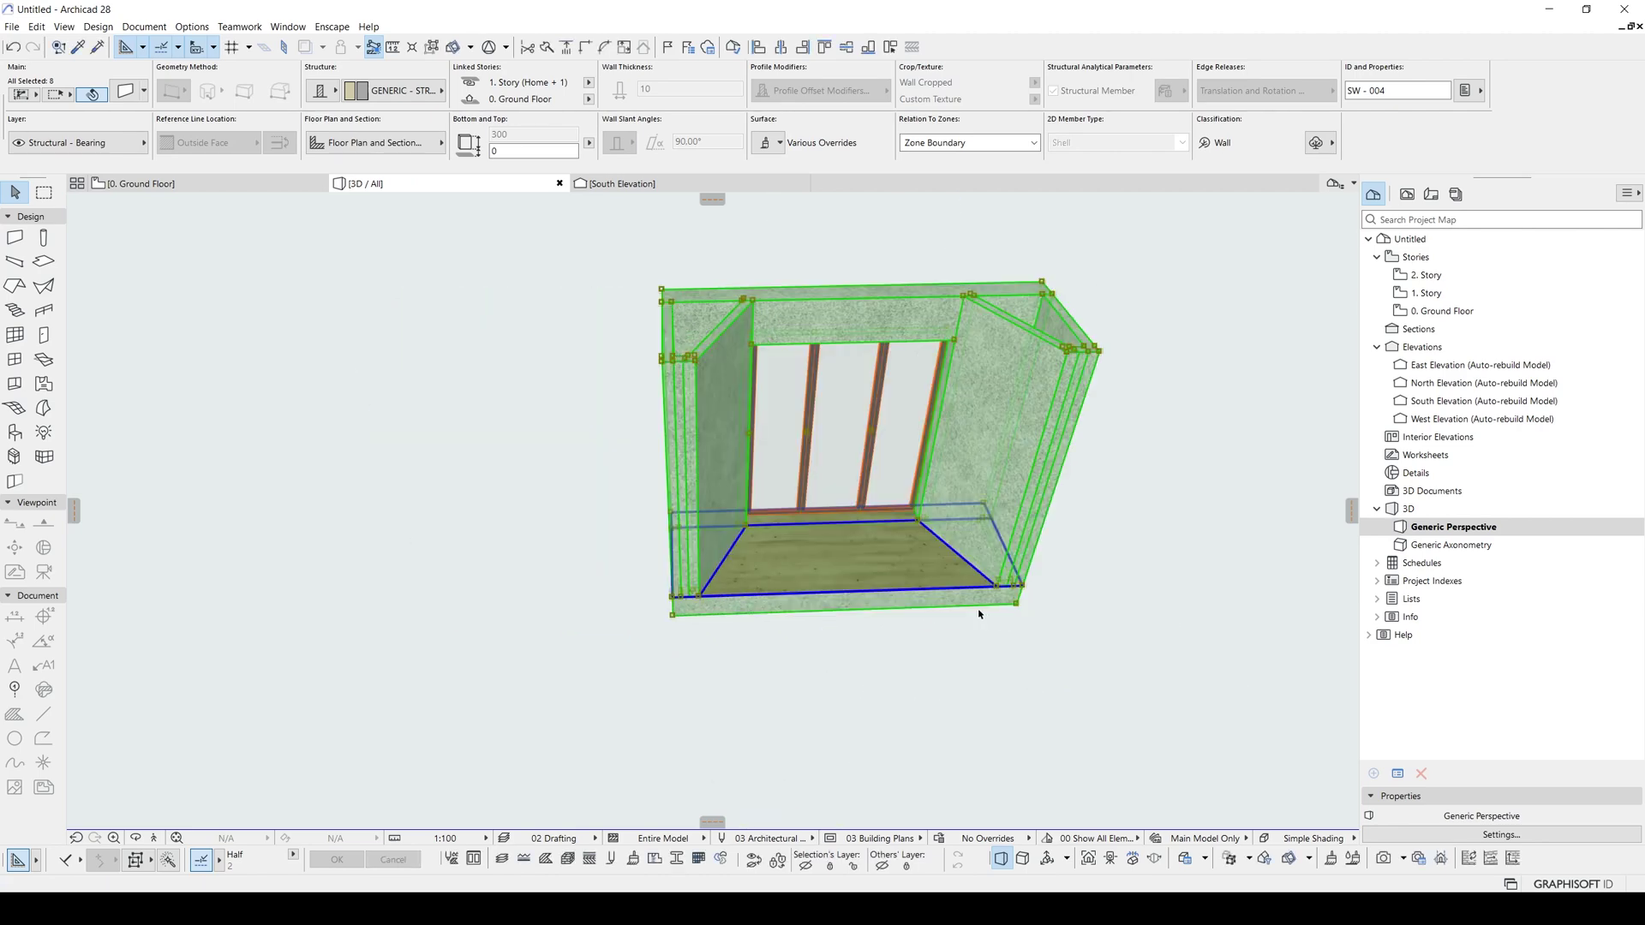
key("ctrl+z")
left_click(1014, 440)
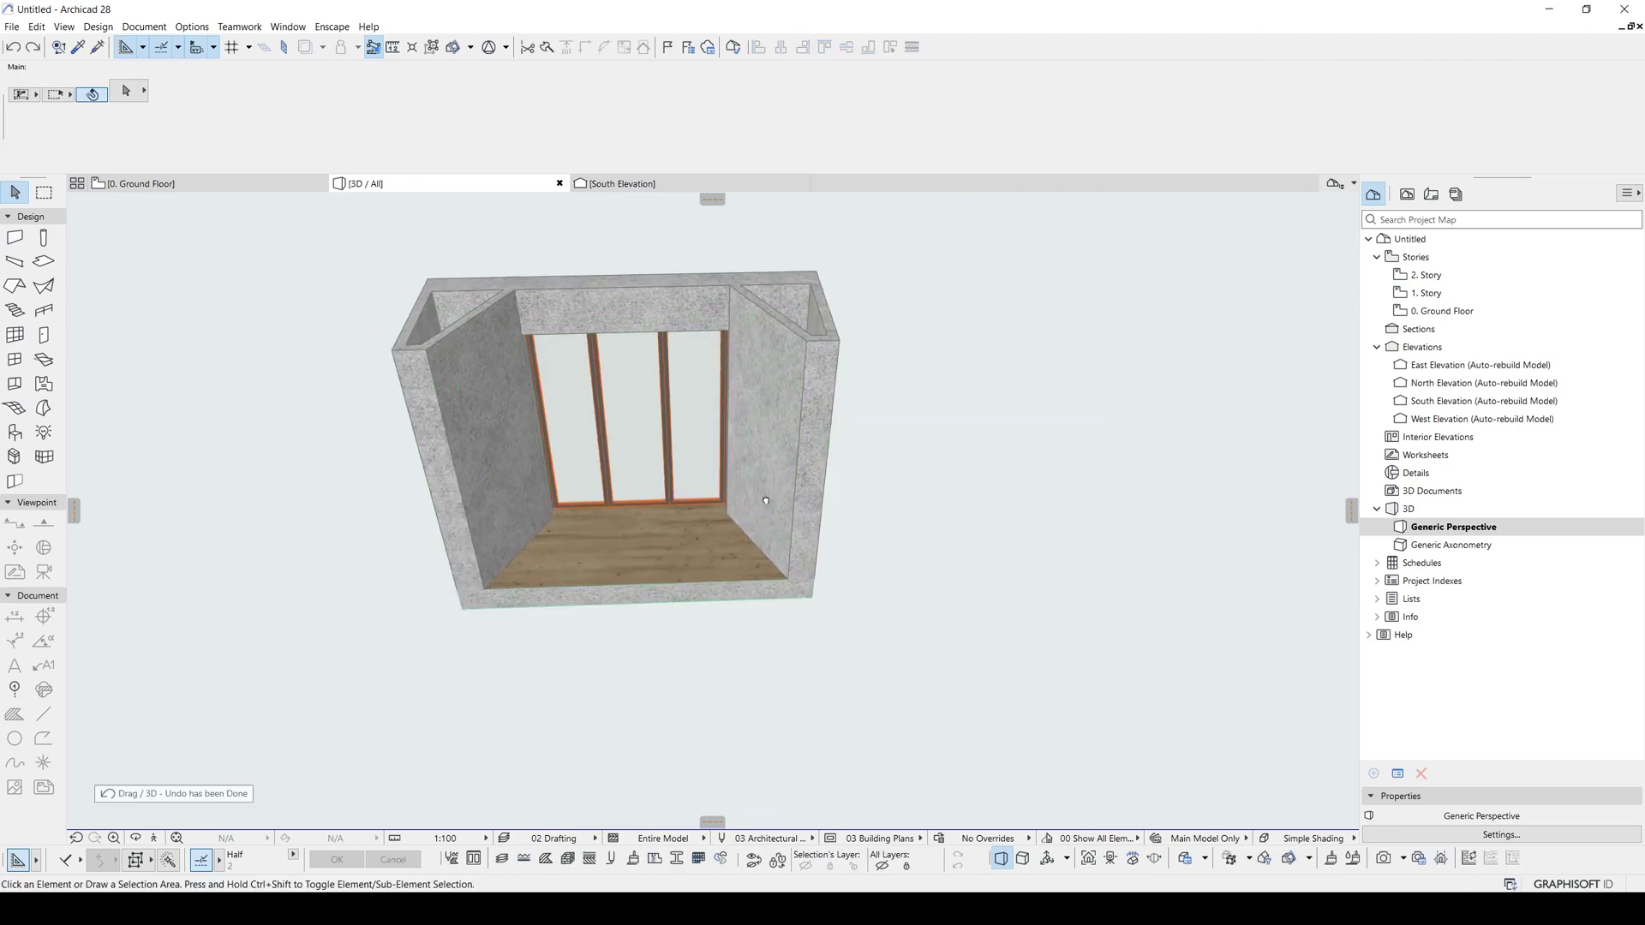
mouse_move(1013, 440)
middle_mouse_down("shift")
mouse_move(866, 545)
mouse_move(925, 504)
middle_mouse_up("shift")
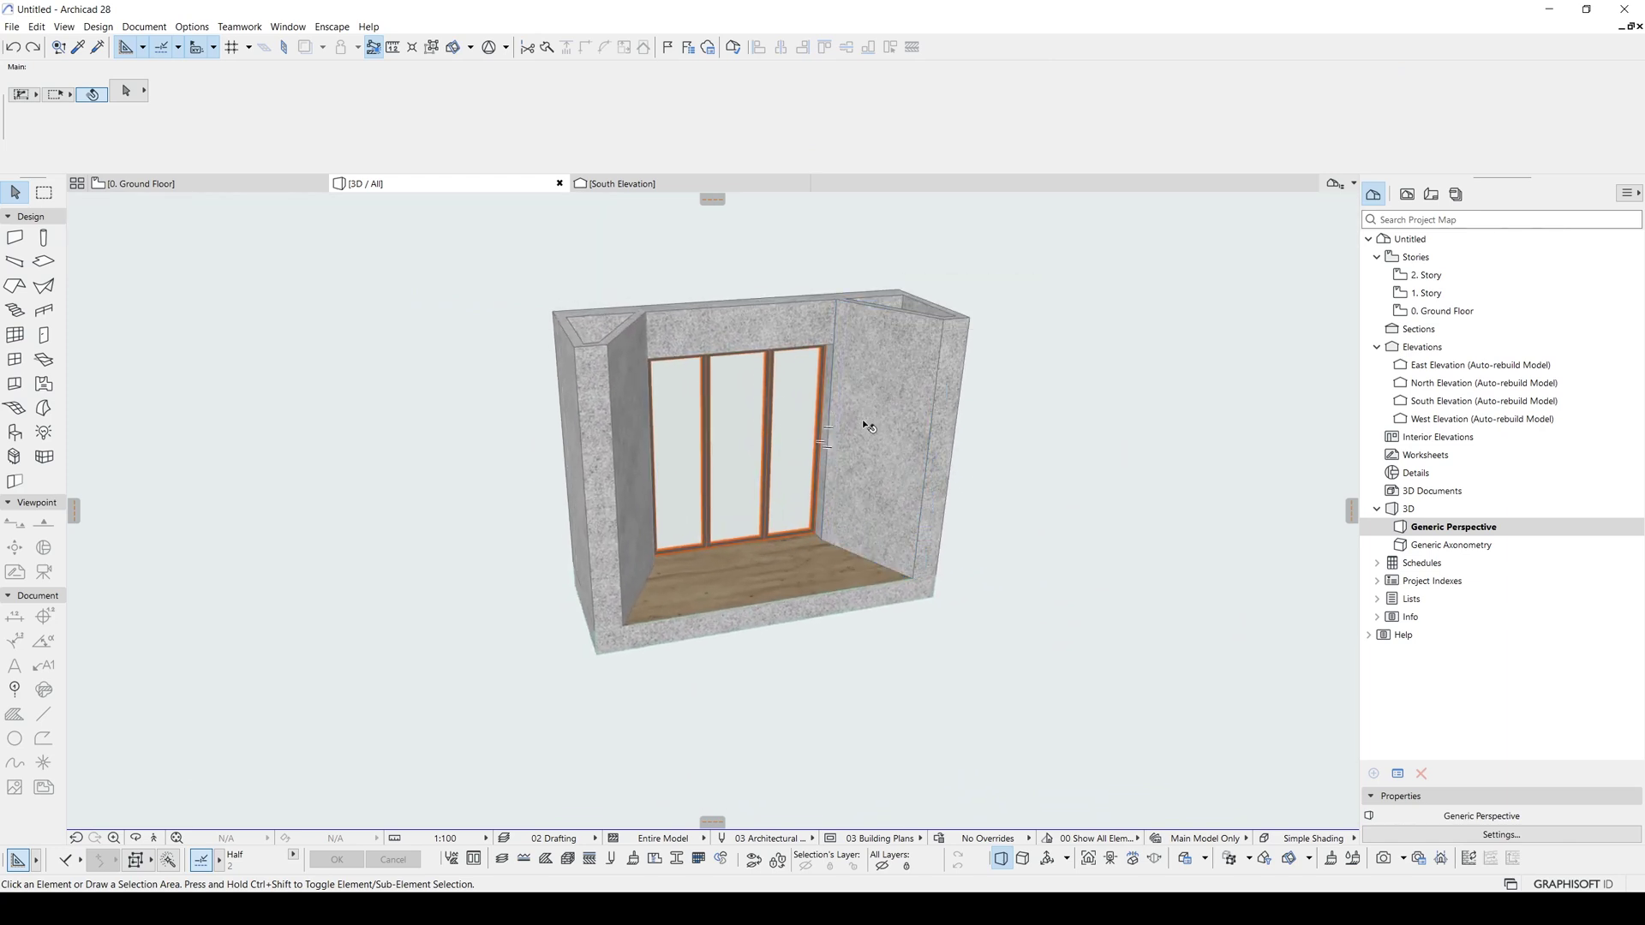
- Copy the whole module to sit directly beside the original
key("ctrl+a")
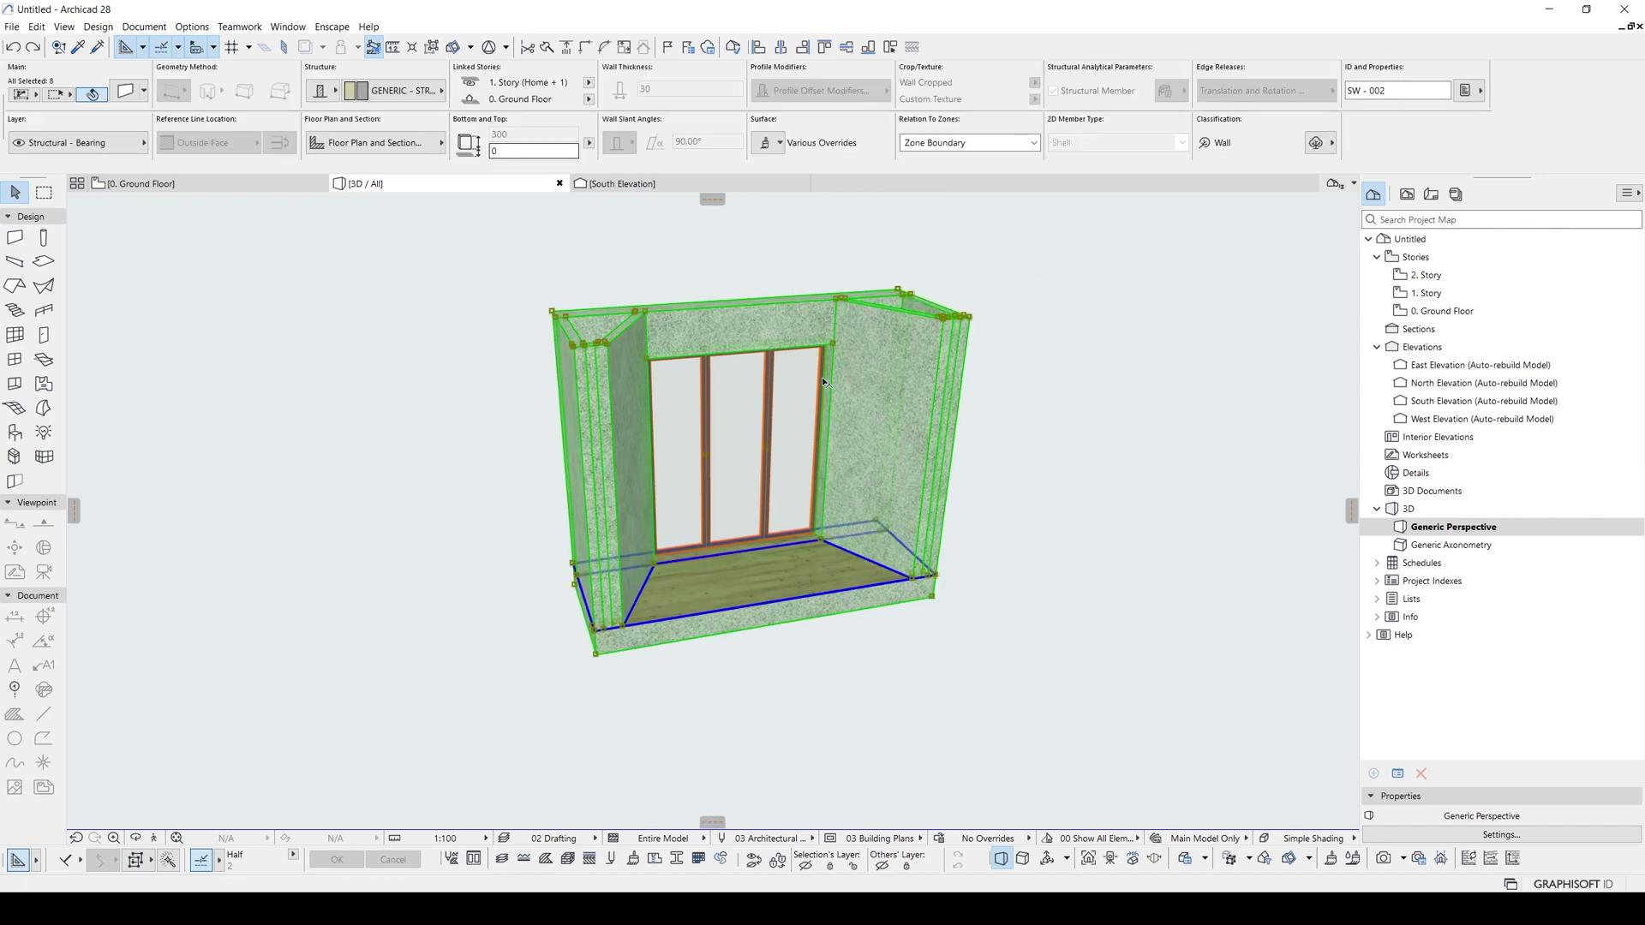
scroll(805, 389, "down", 3)
middle_click_drag(805, 390, 838, 507, "shift")
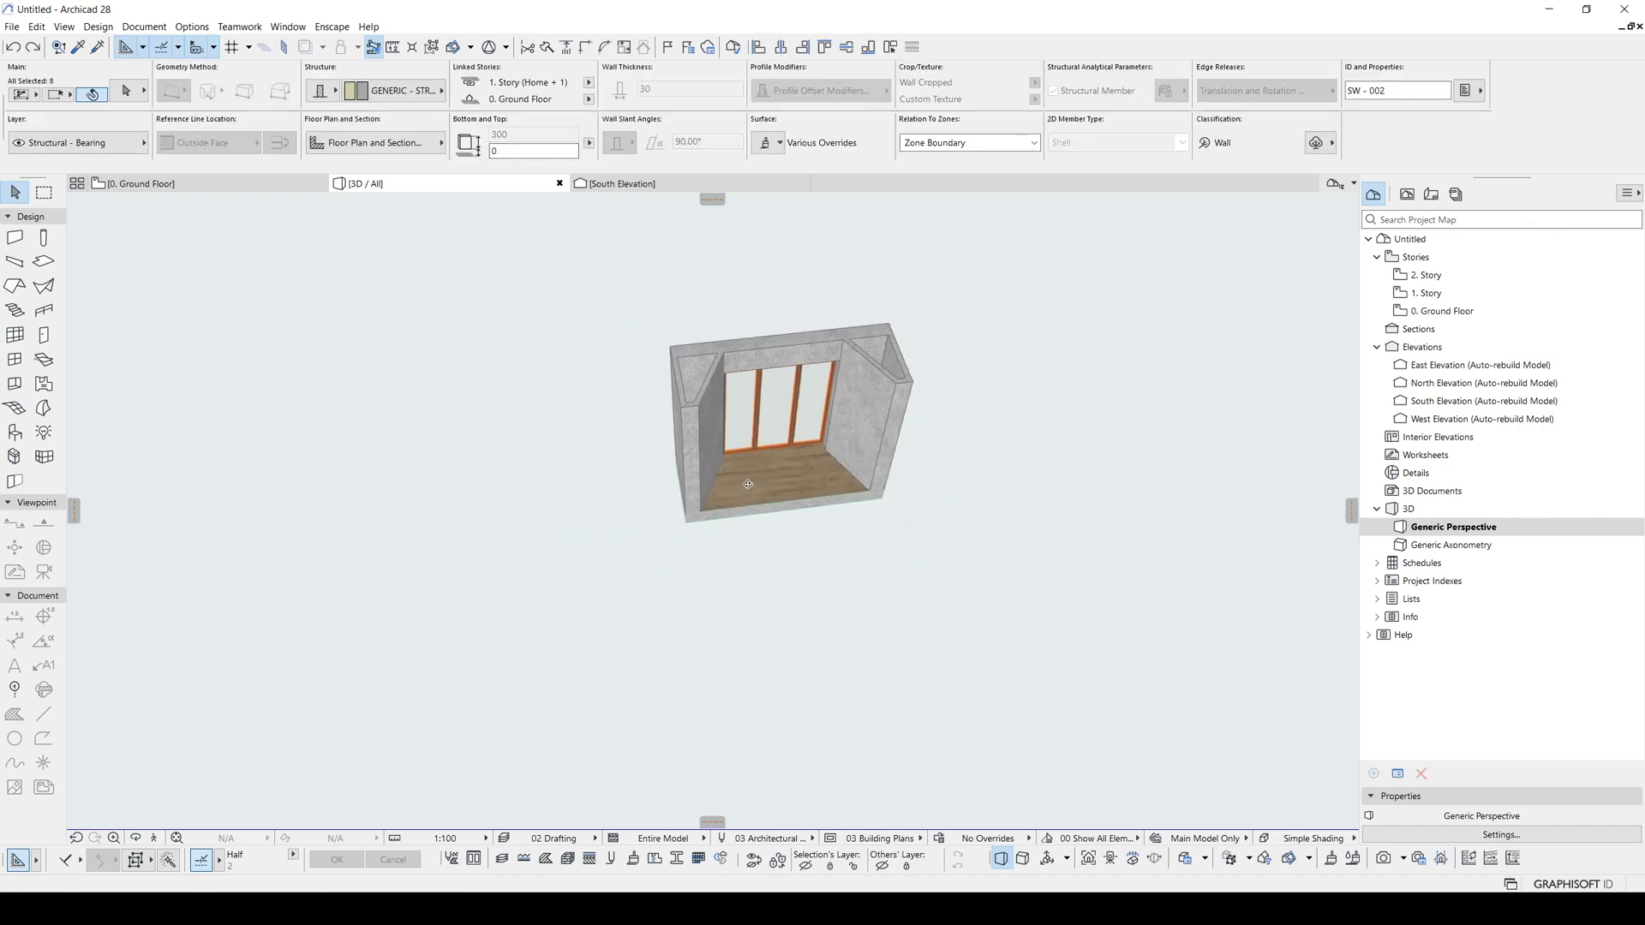
left_click(685, 516)
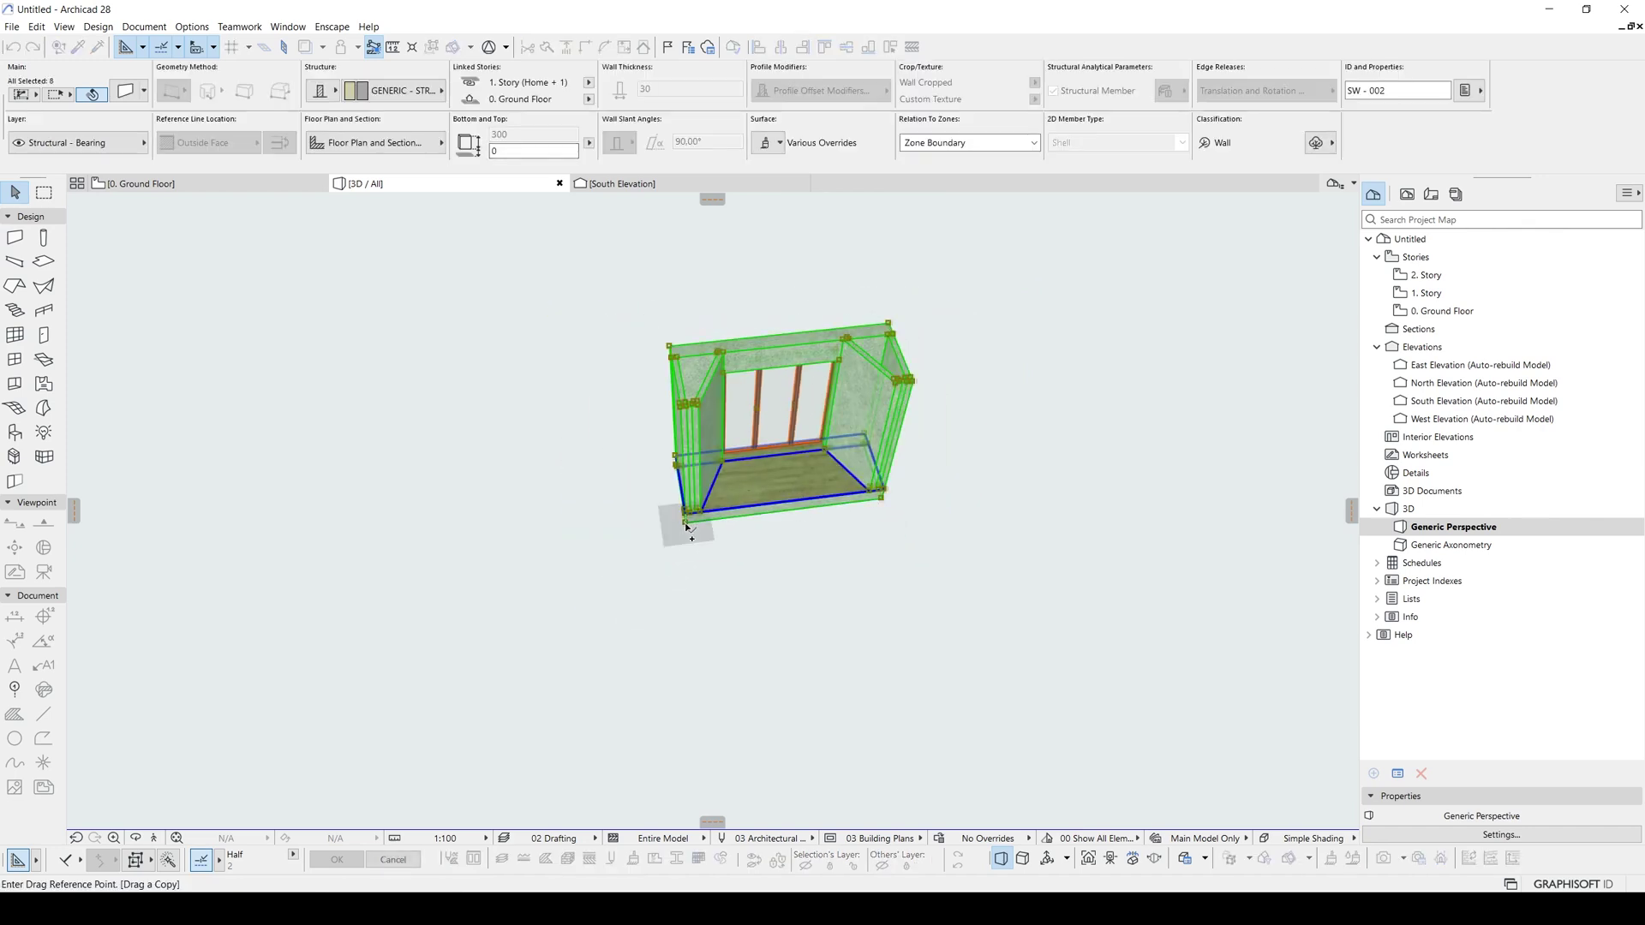
left_click(885, 501)
key("Escape")
middle_click_drag(885, 501, 849, 493, "shift")
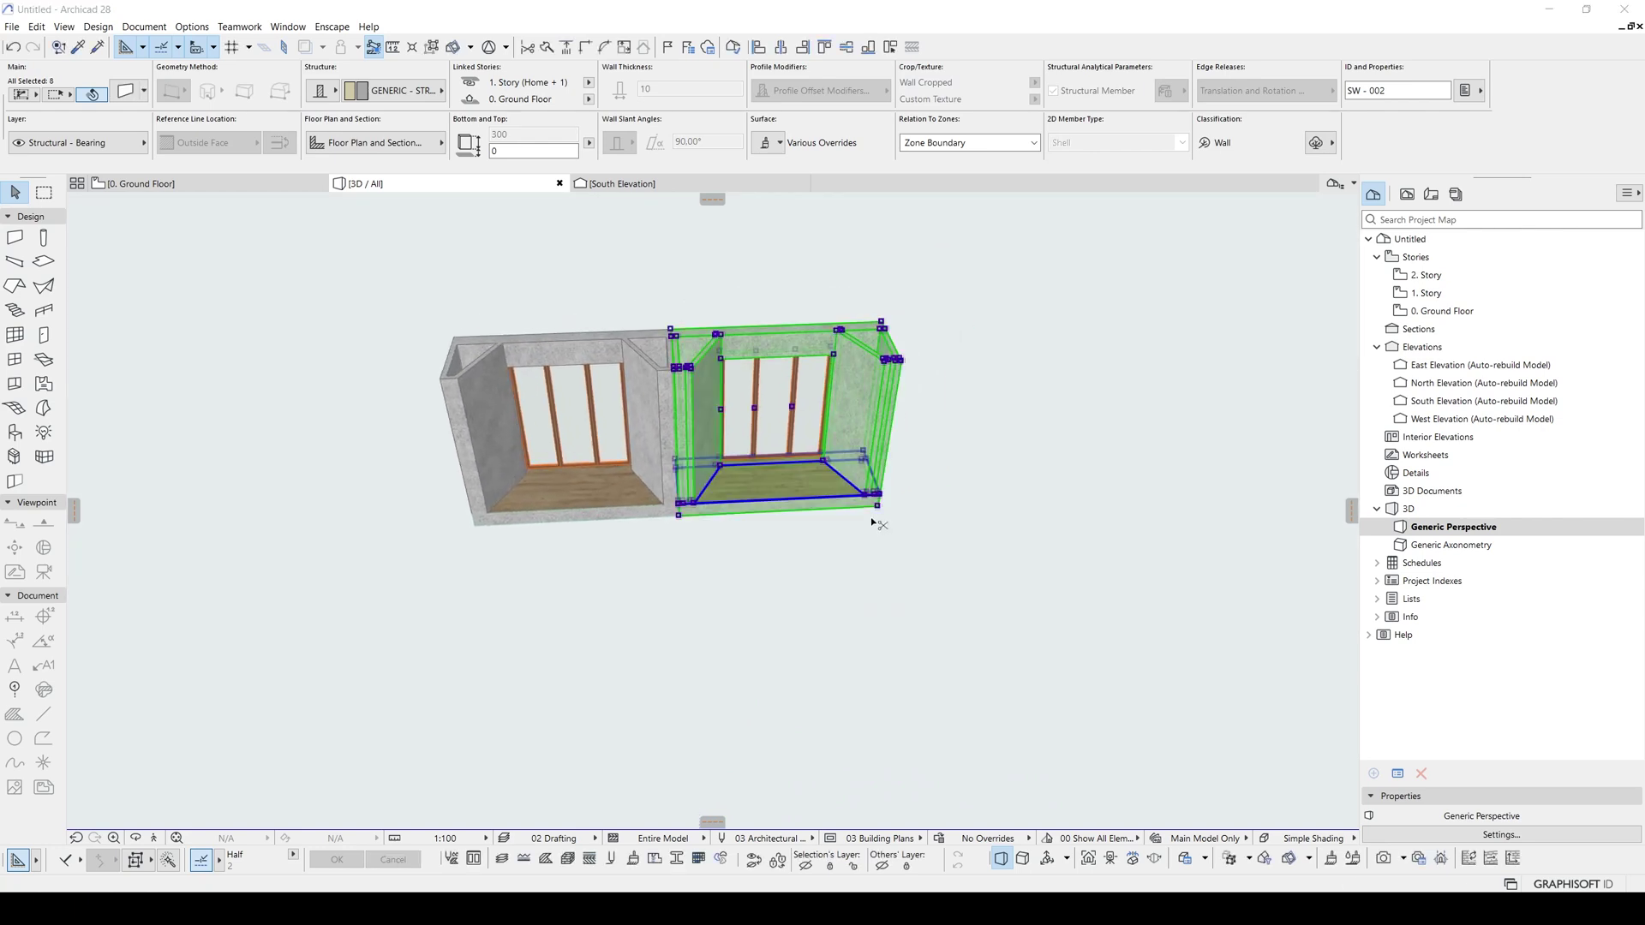
- Multiply the module rightward without vertical displacement into a row of seven
key("ctrl+u")
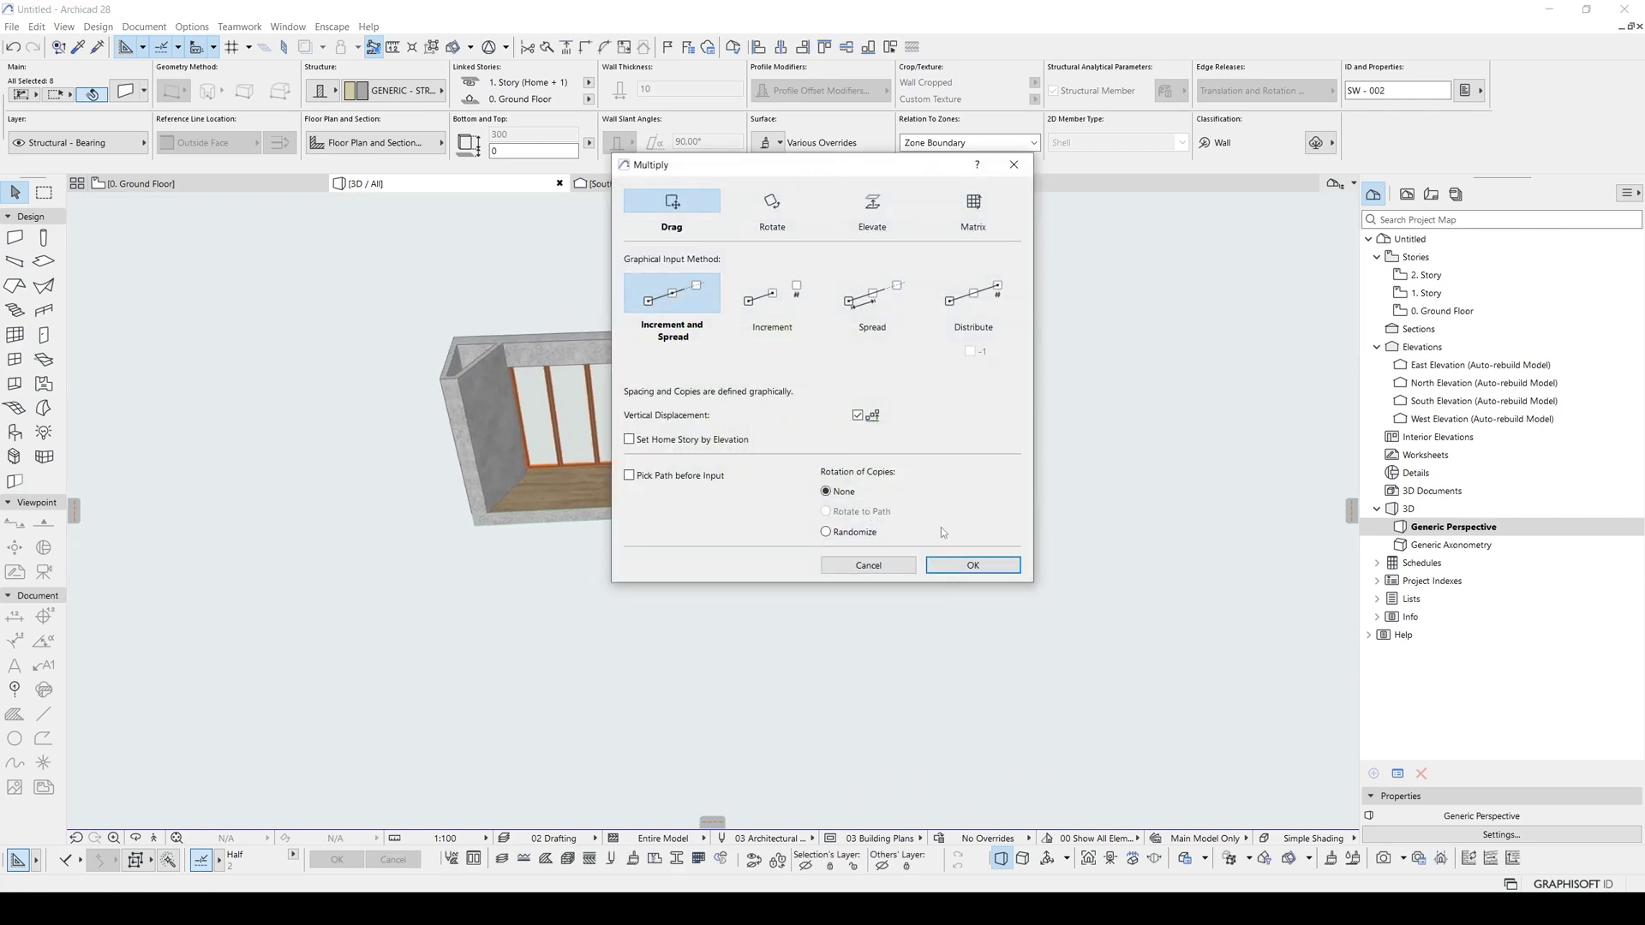
left_click(858, 415)
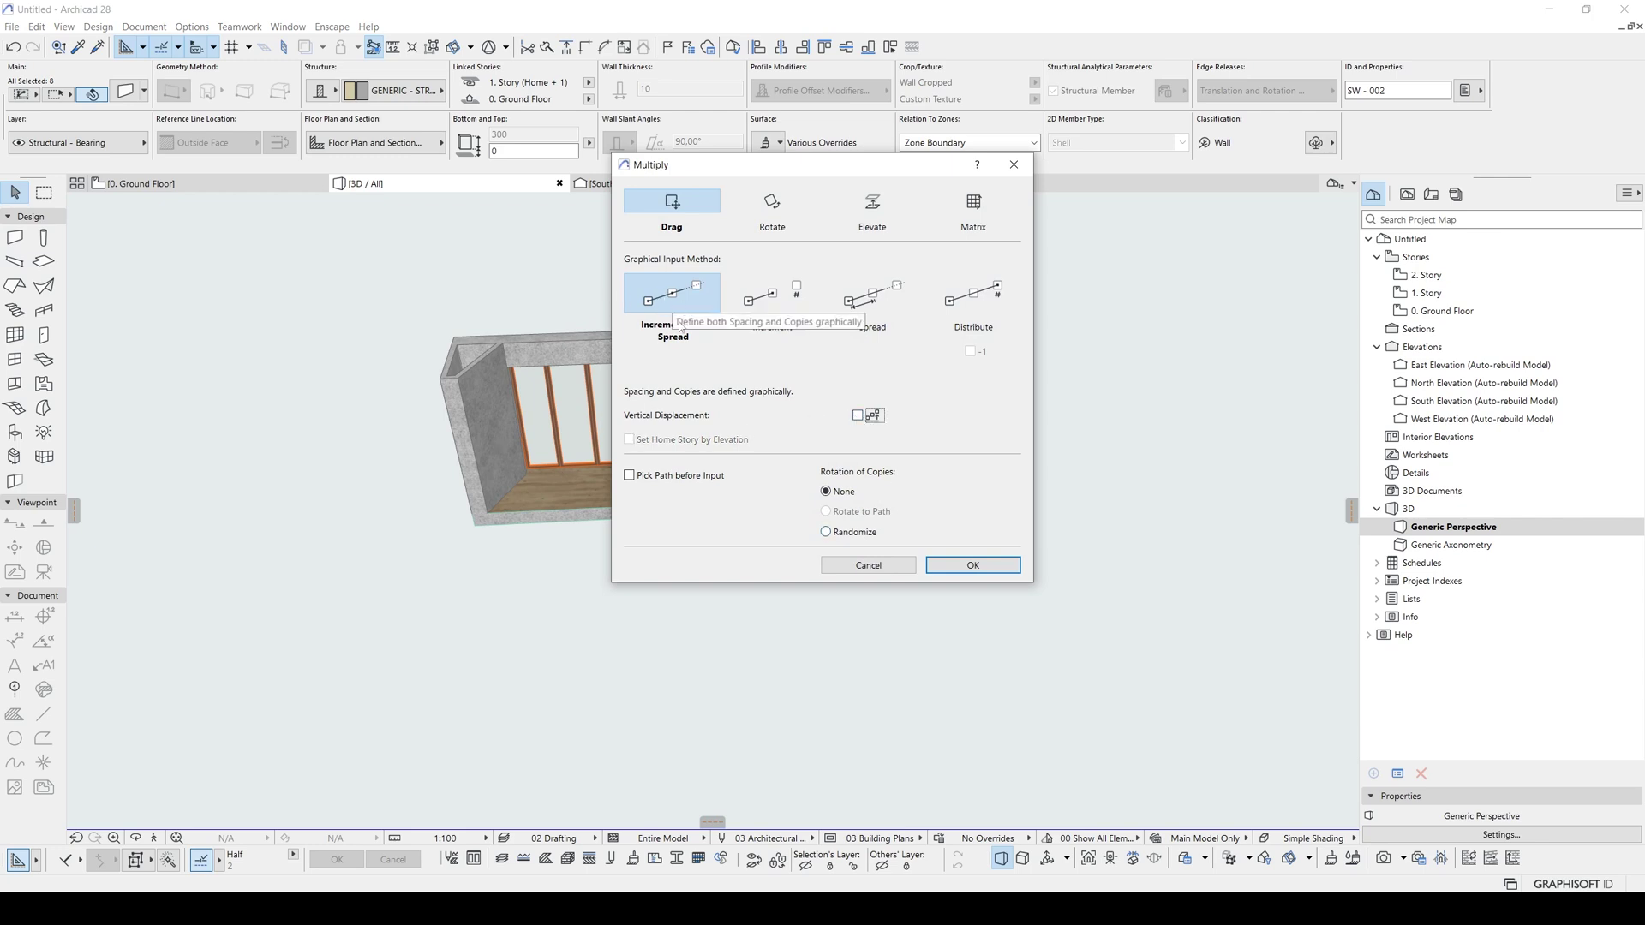
left_click(972, 564)
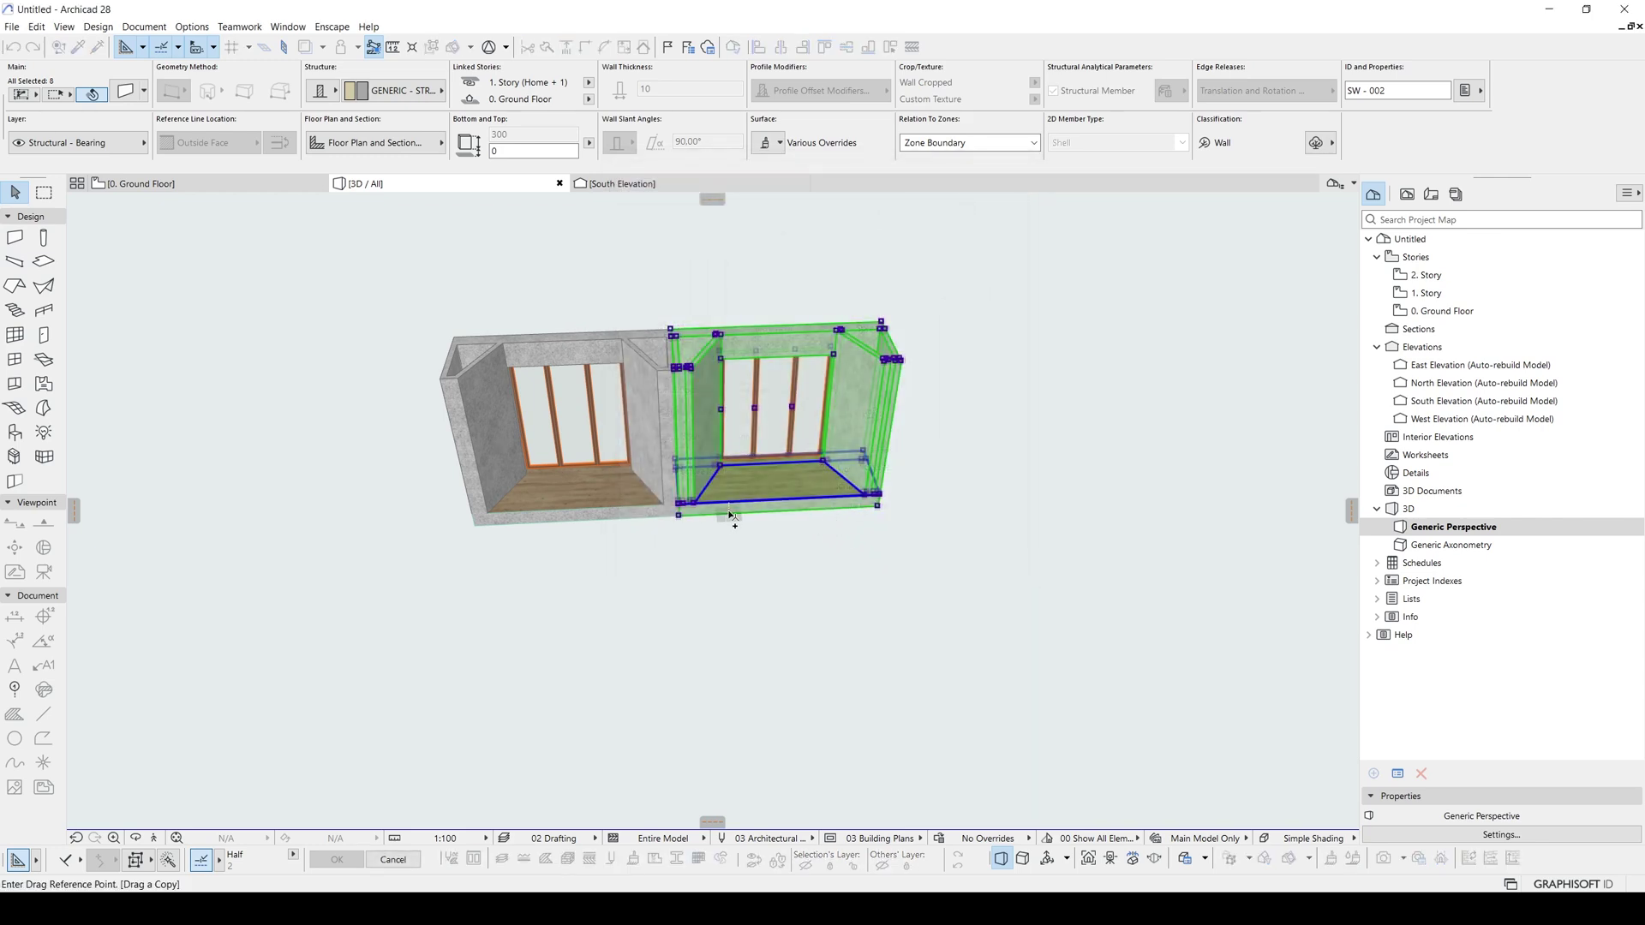
left_click(678, 514)
middle_click_drag(872, 524, 1101, 481, "shift")
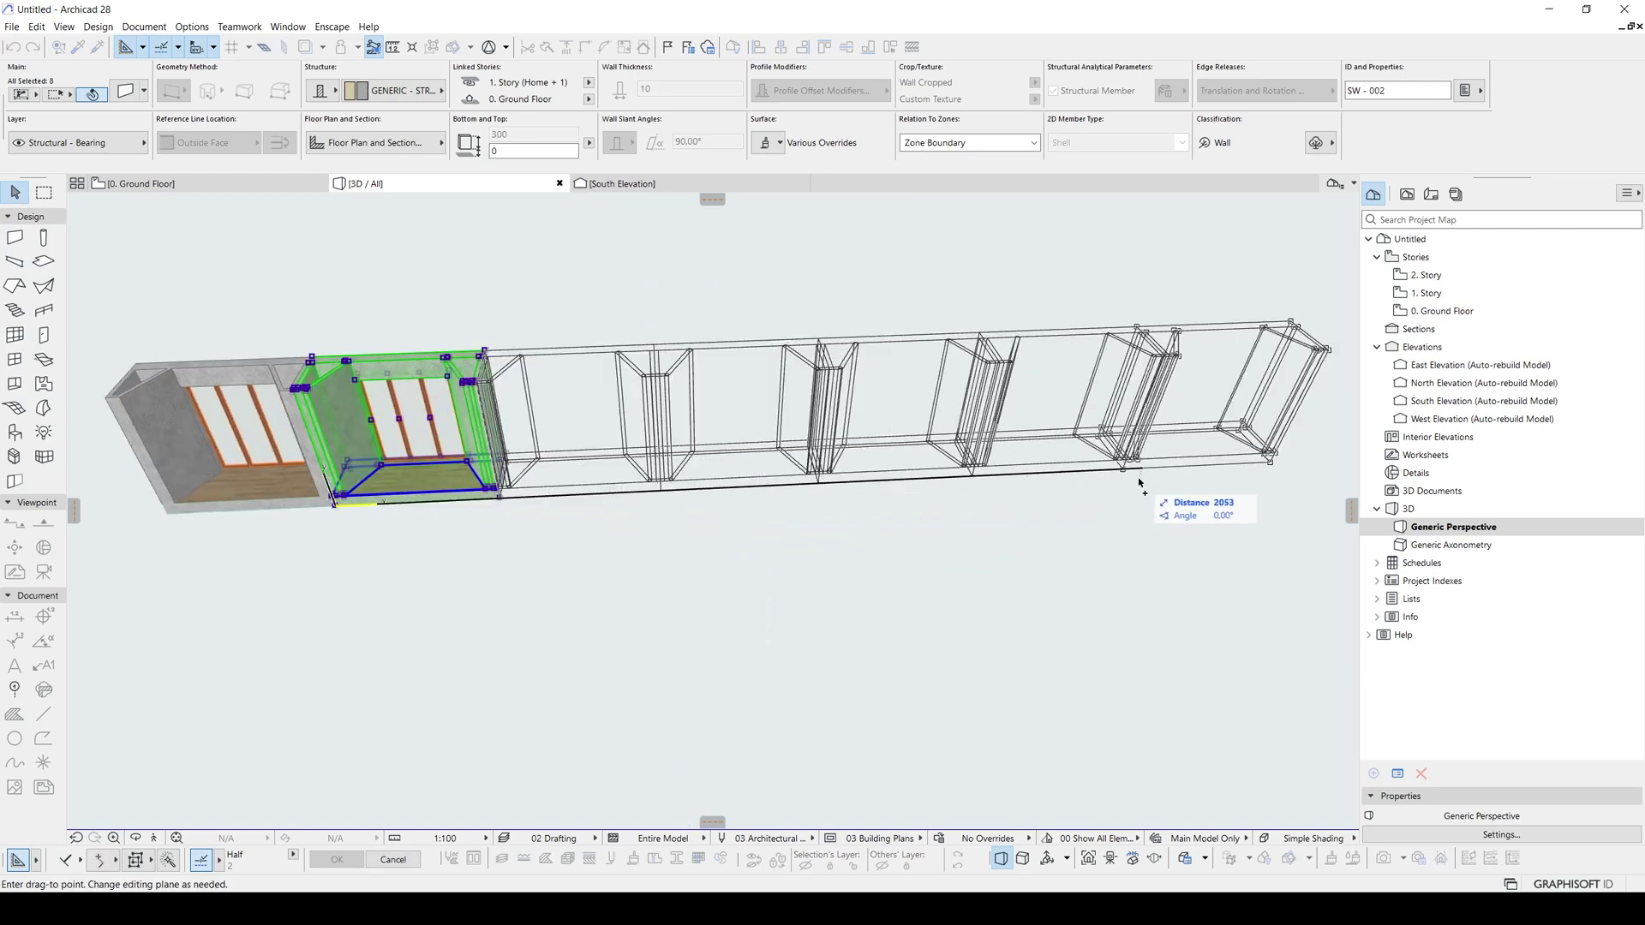
left_click(1140, 482)
- Insert stories above story 2 in Story Settings until story 10 exists
key("Escape")
scroll(711, 480, "down", 5)
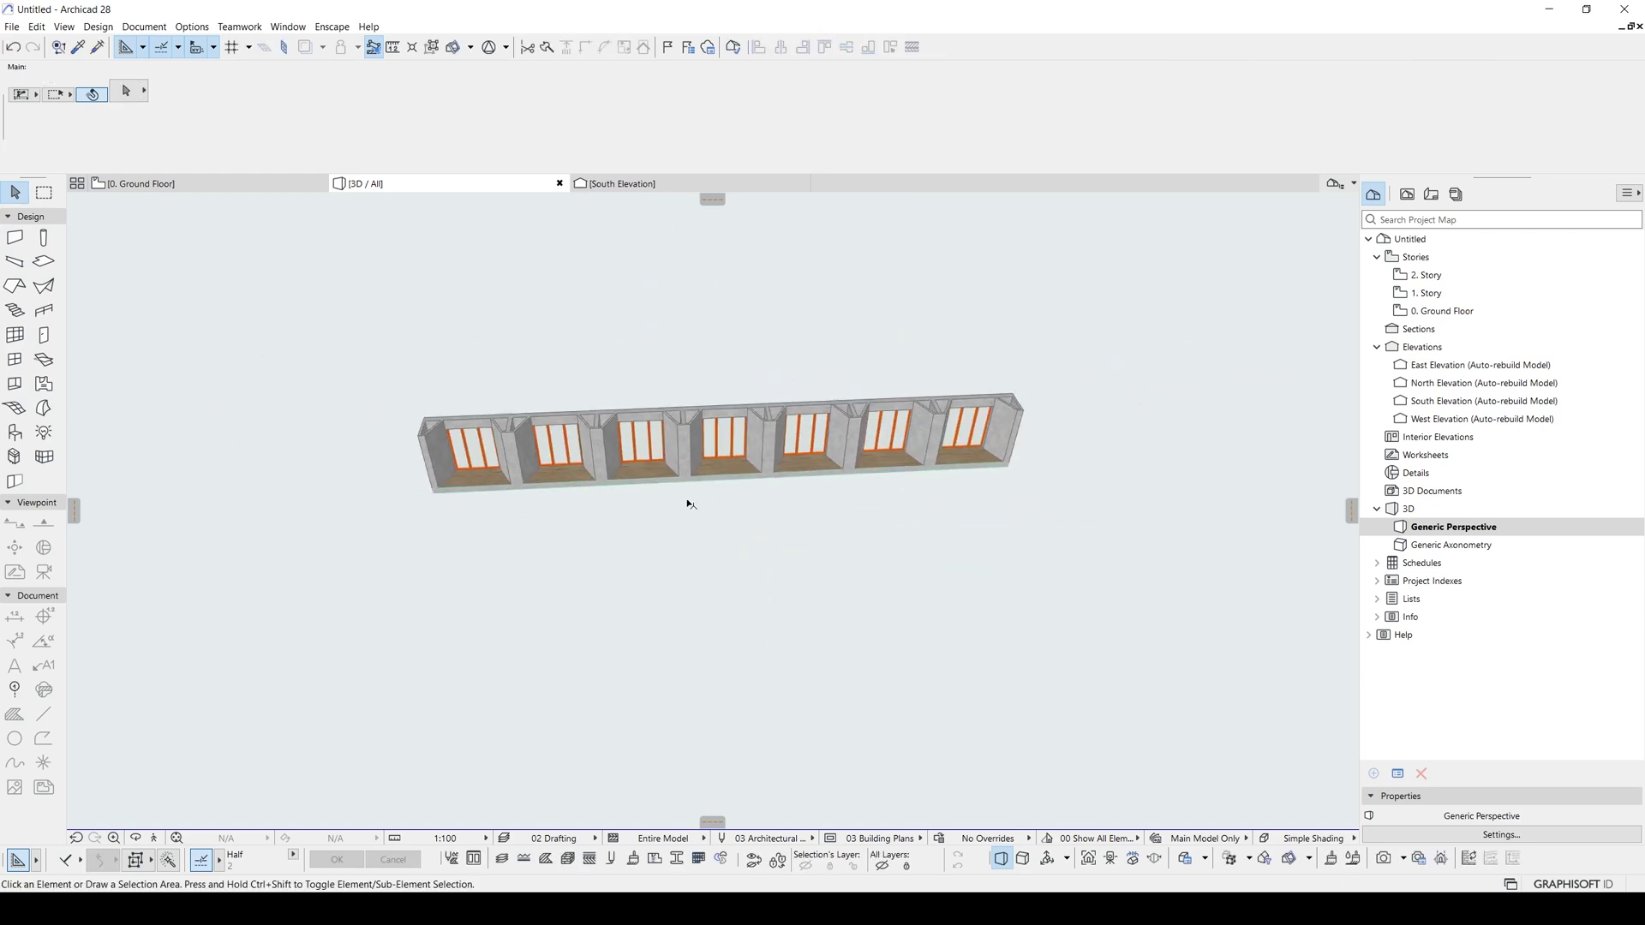
mouse_move(690, 503)
middle_mouse_down("shift")
mouse_move(811, 297)
mouse_move(794, 438)
mouse_move(776, 420)
middle_mouse_up("shift")
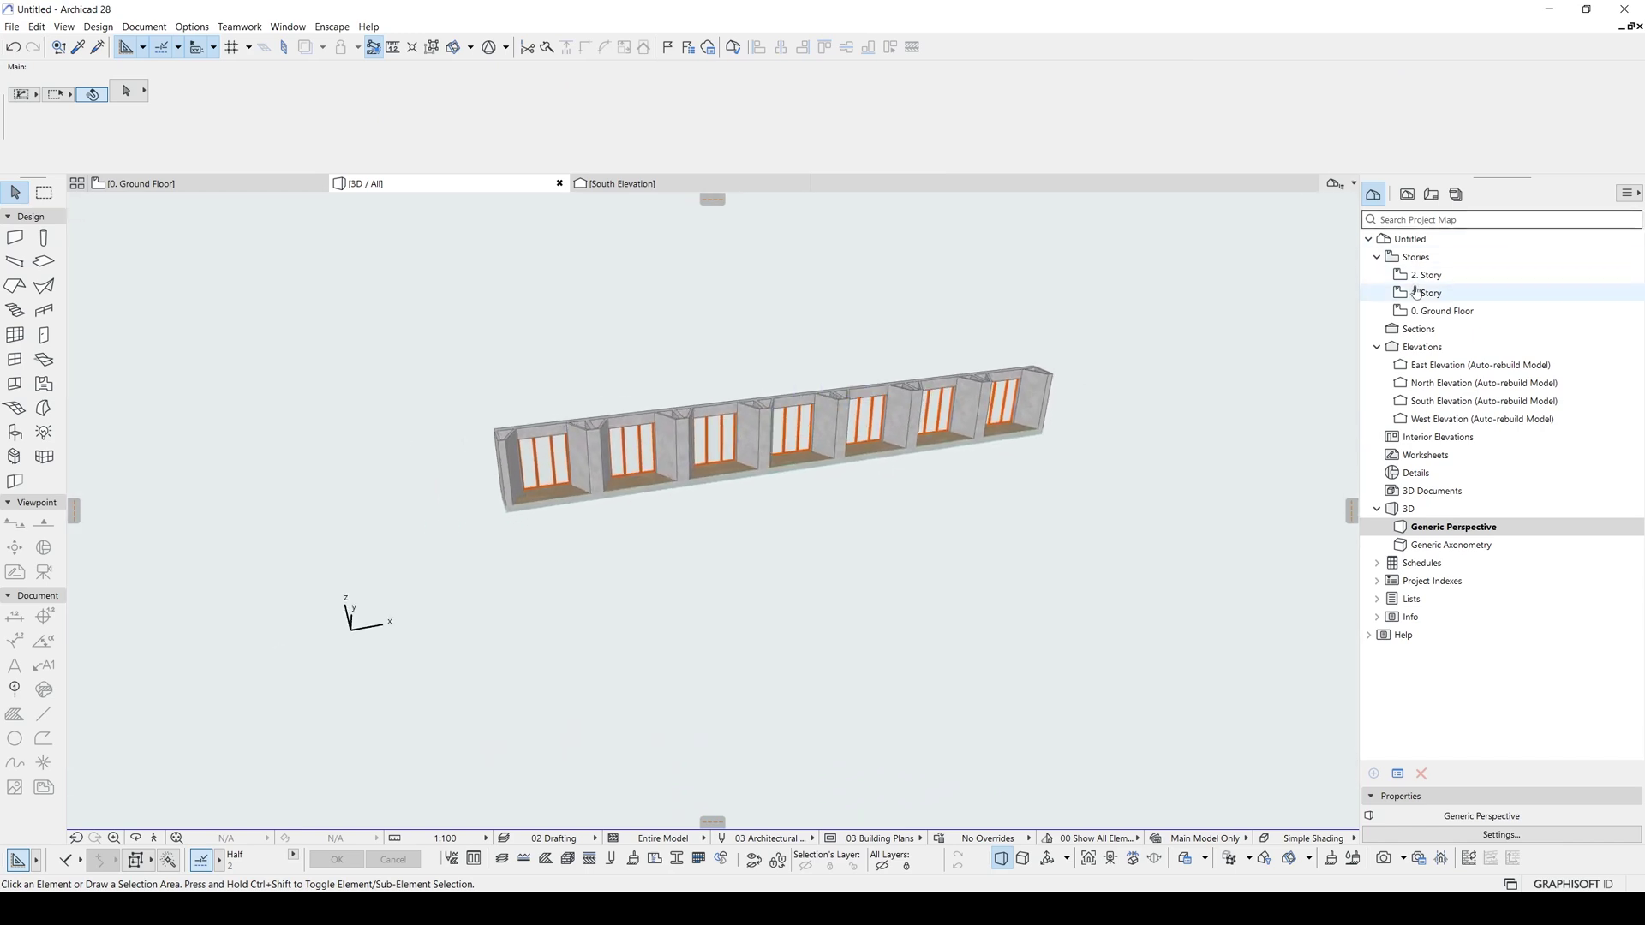
left_click(1417, 311)
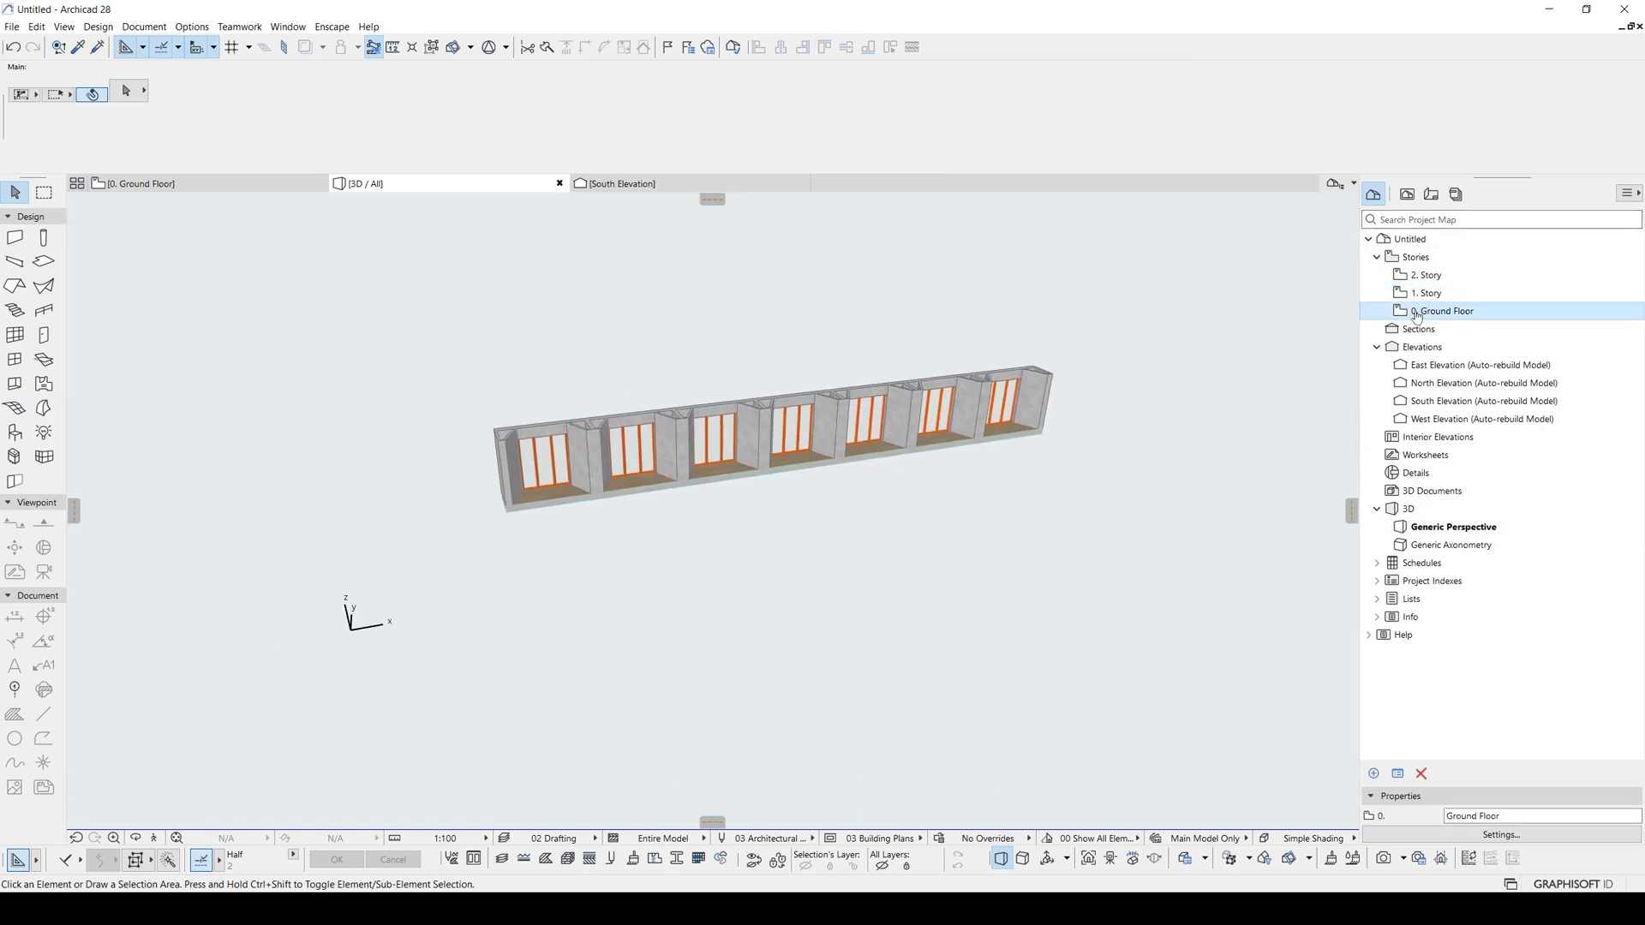
left_click(1490, 836)
left_click(647, 259)
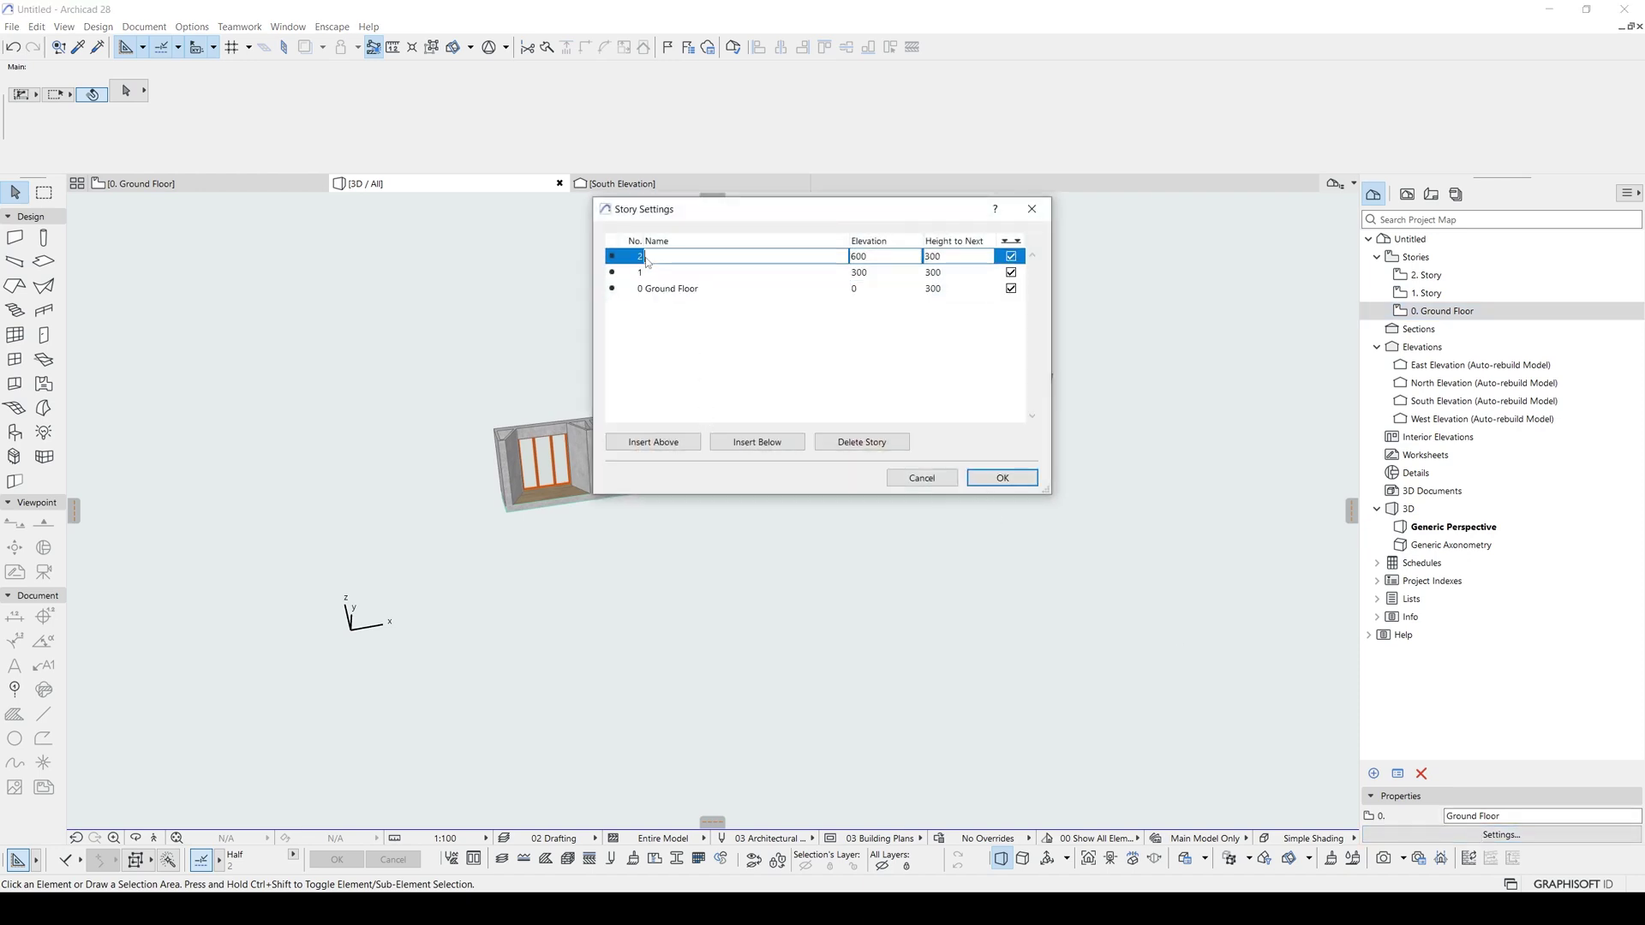
left_click(670, 441)
double_click(669, 441)
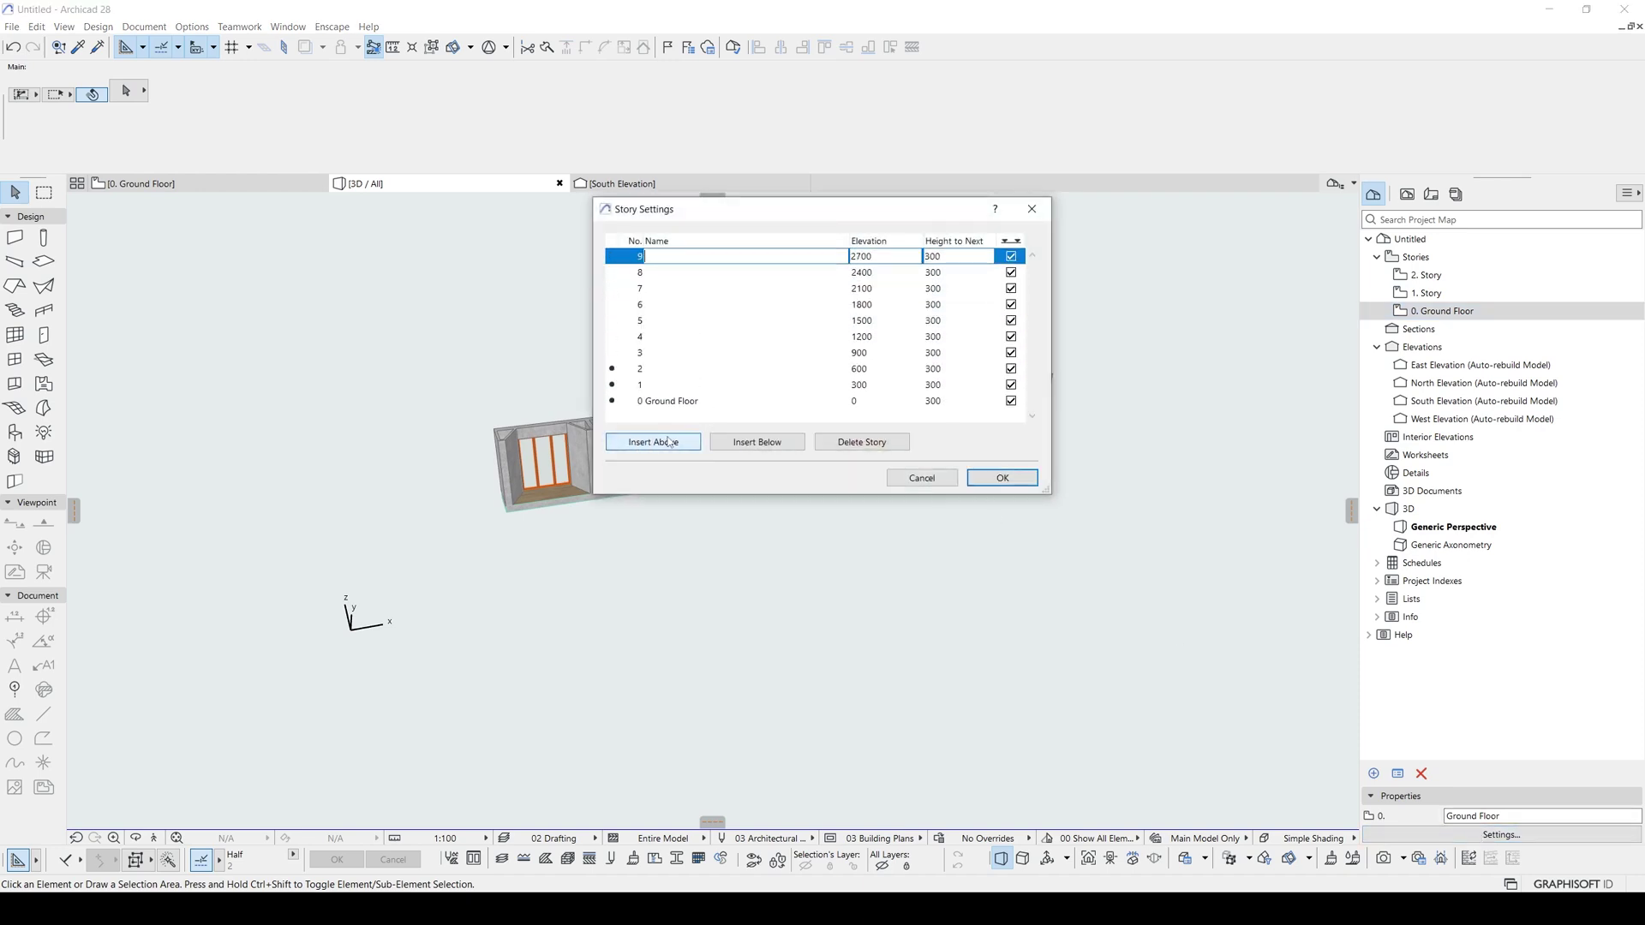
left_click(670, 441)
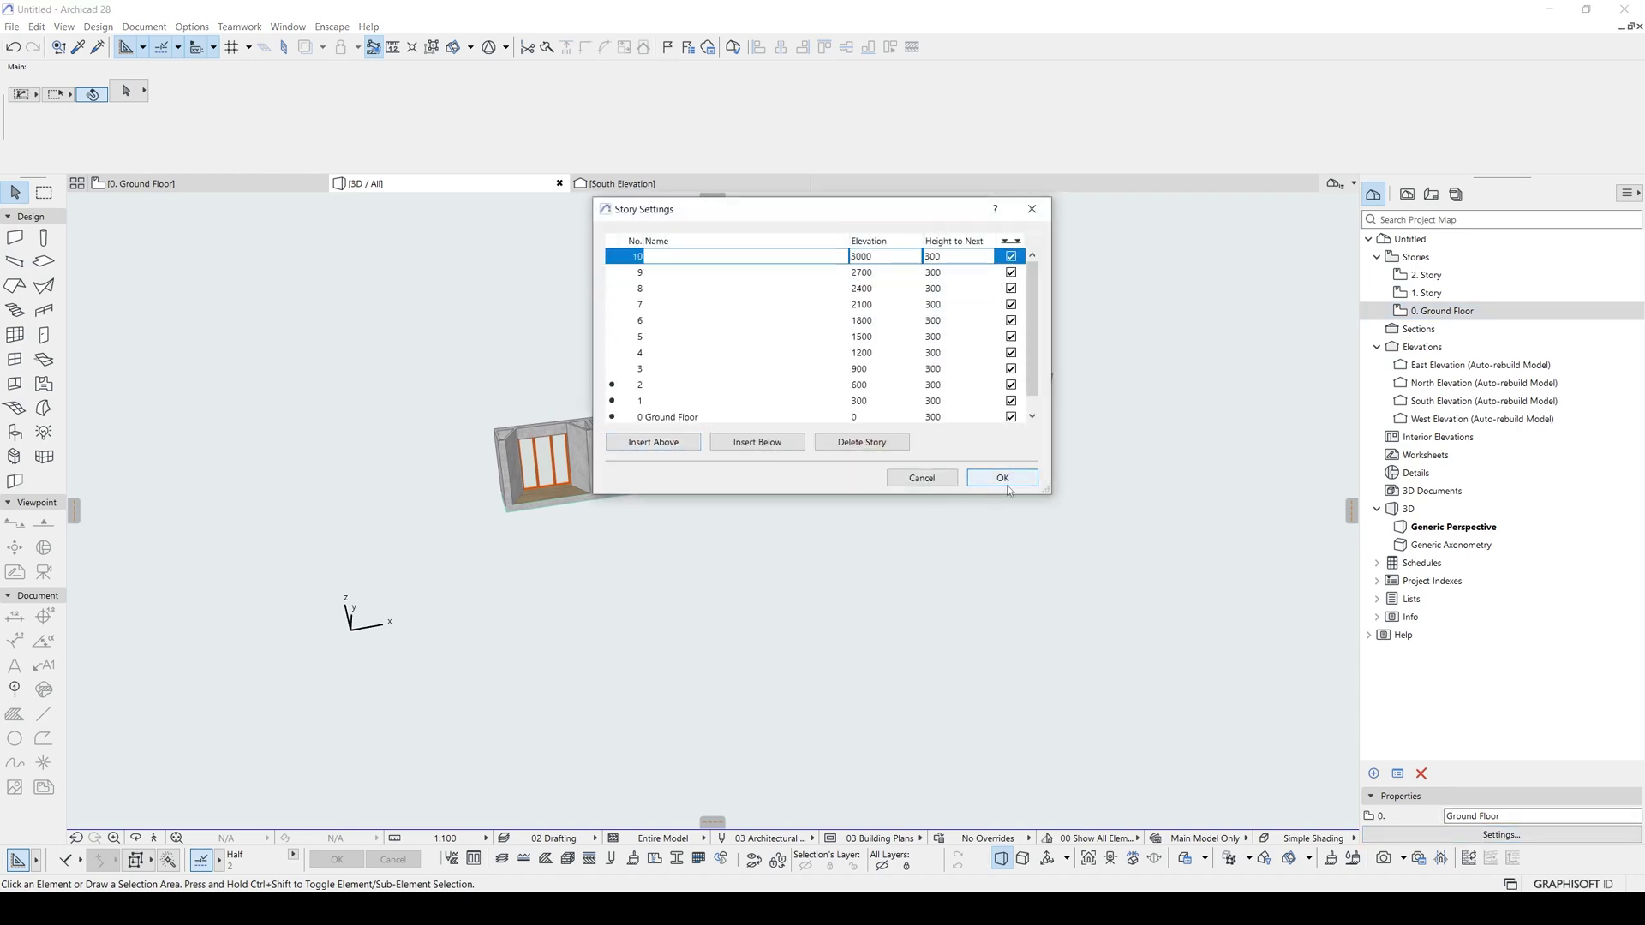
scroll(1018, 364, "down", 1)
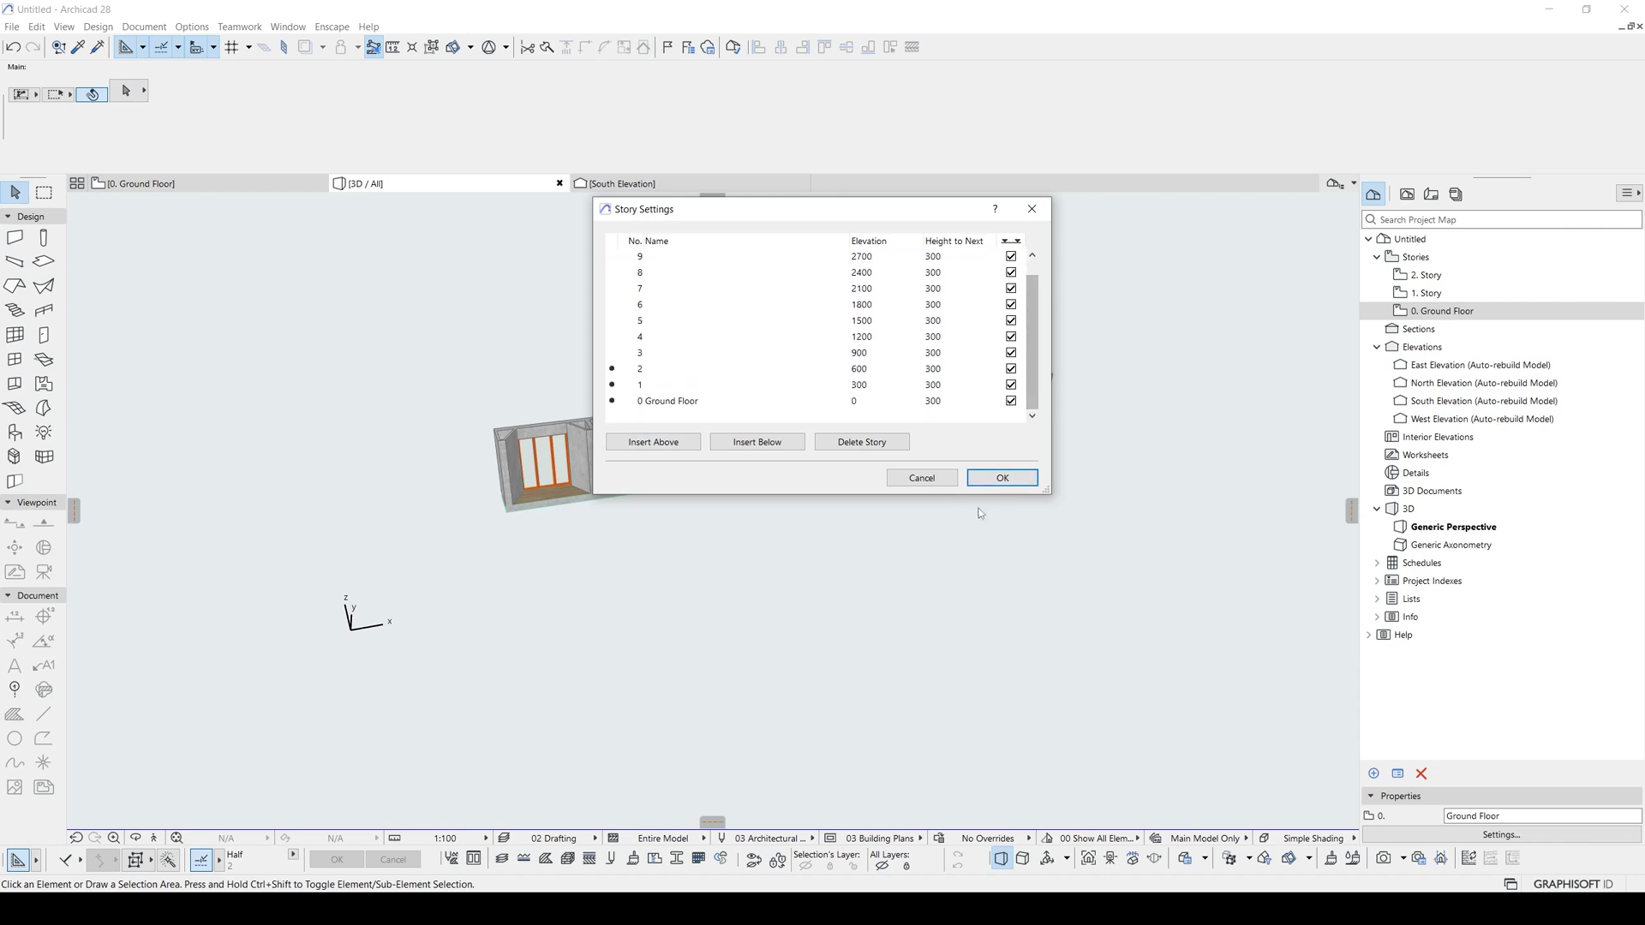
left_click(998, 477)
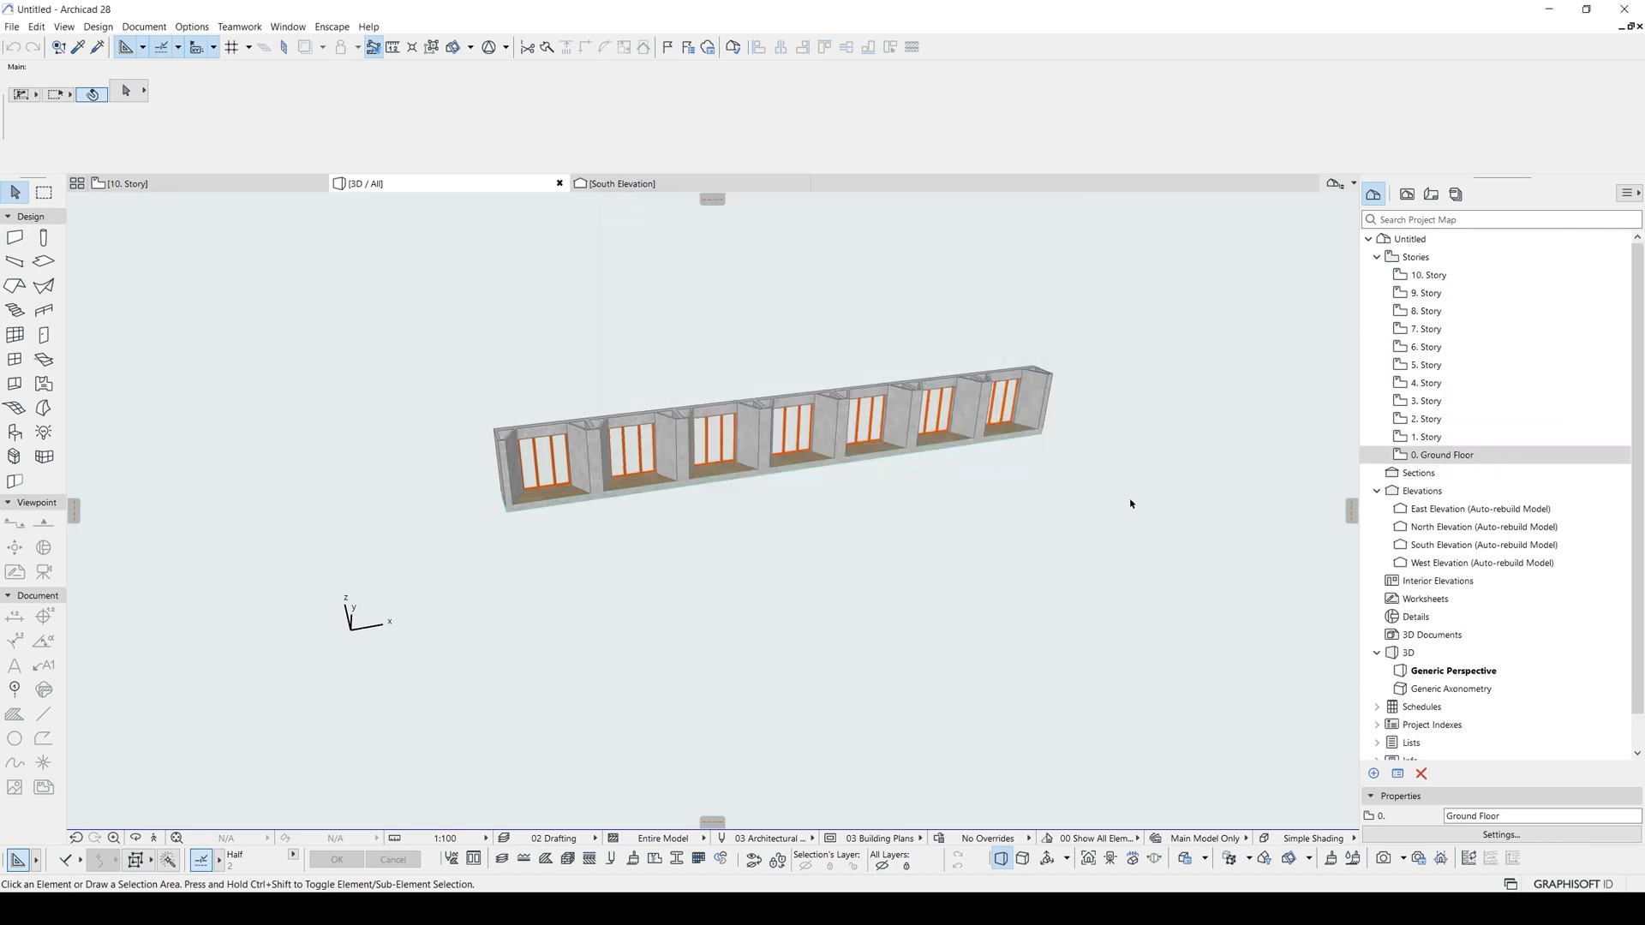
- Select the module row and set Multiply to copy upward, assigning copies to stories by elevation
left_click_drag(1146, 545, 419, 295)
middle_click_drag(792, 398, 762, 442)
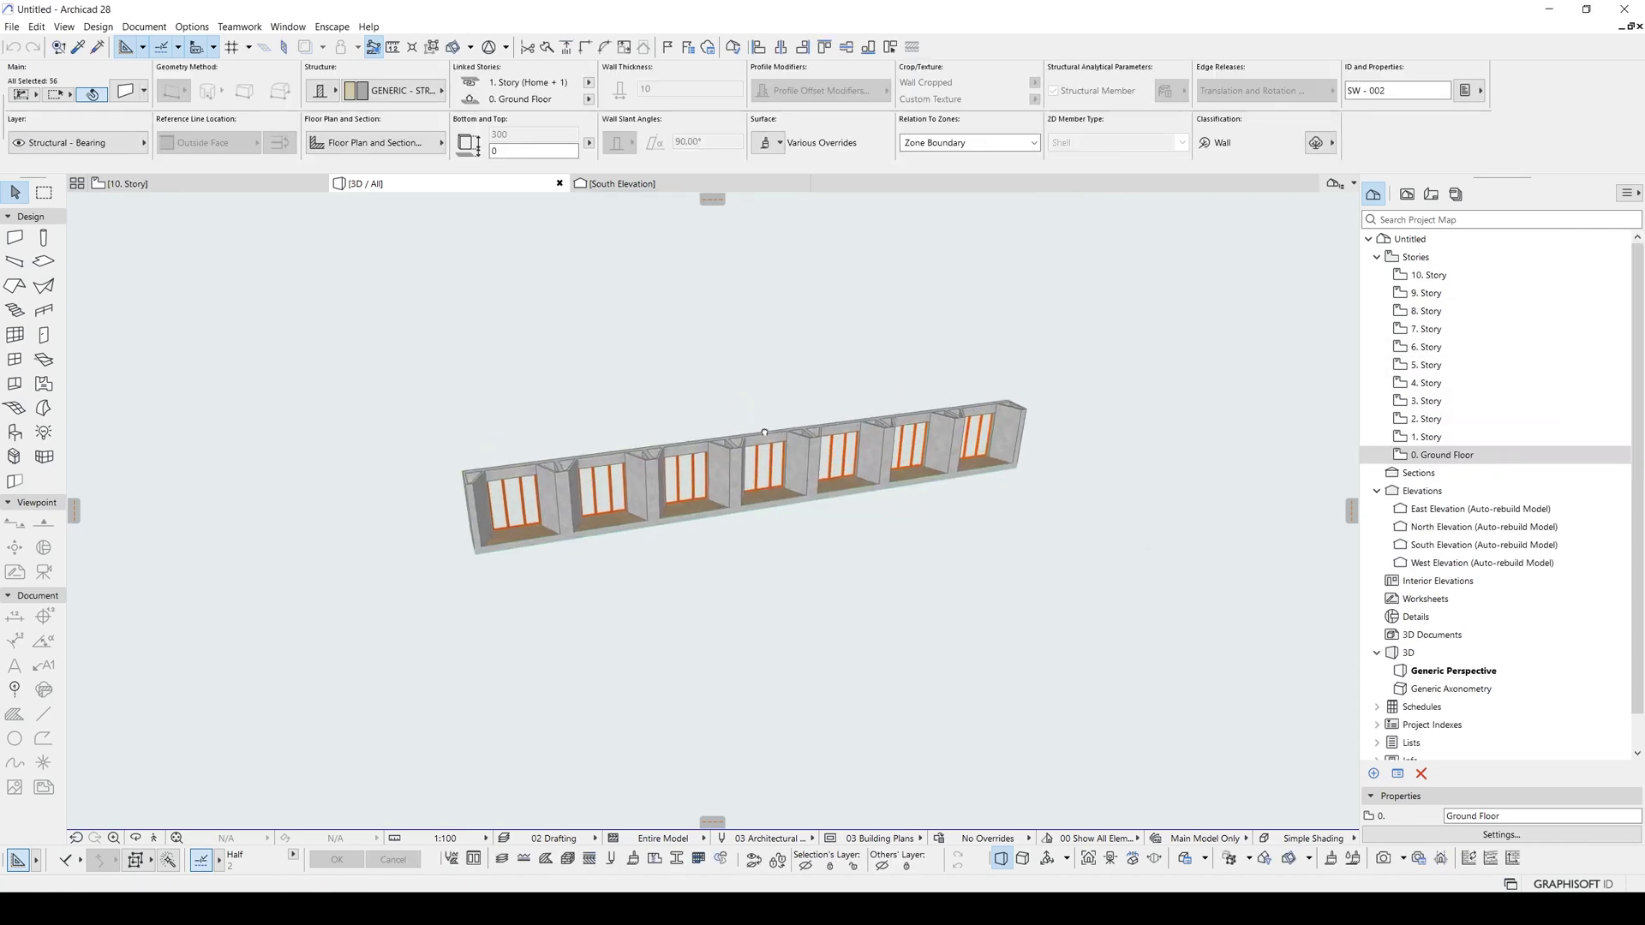
key("ctrl+u")
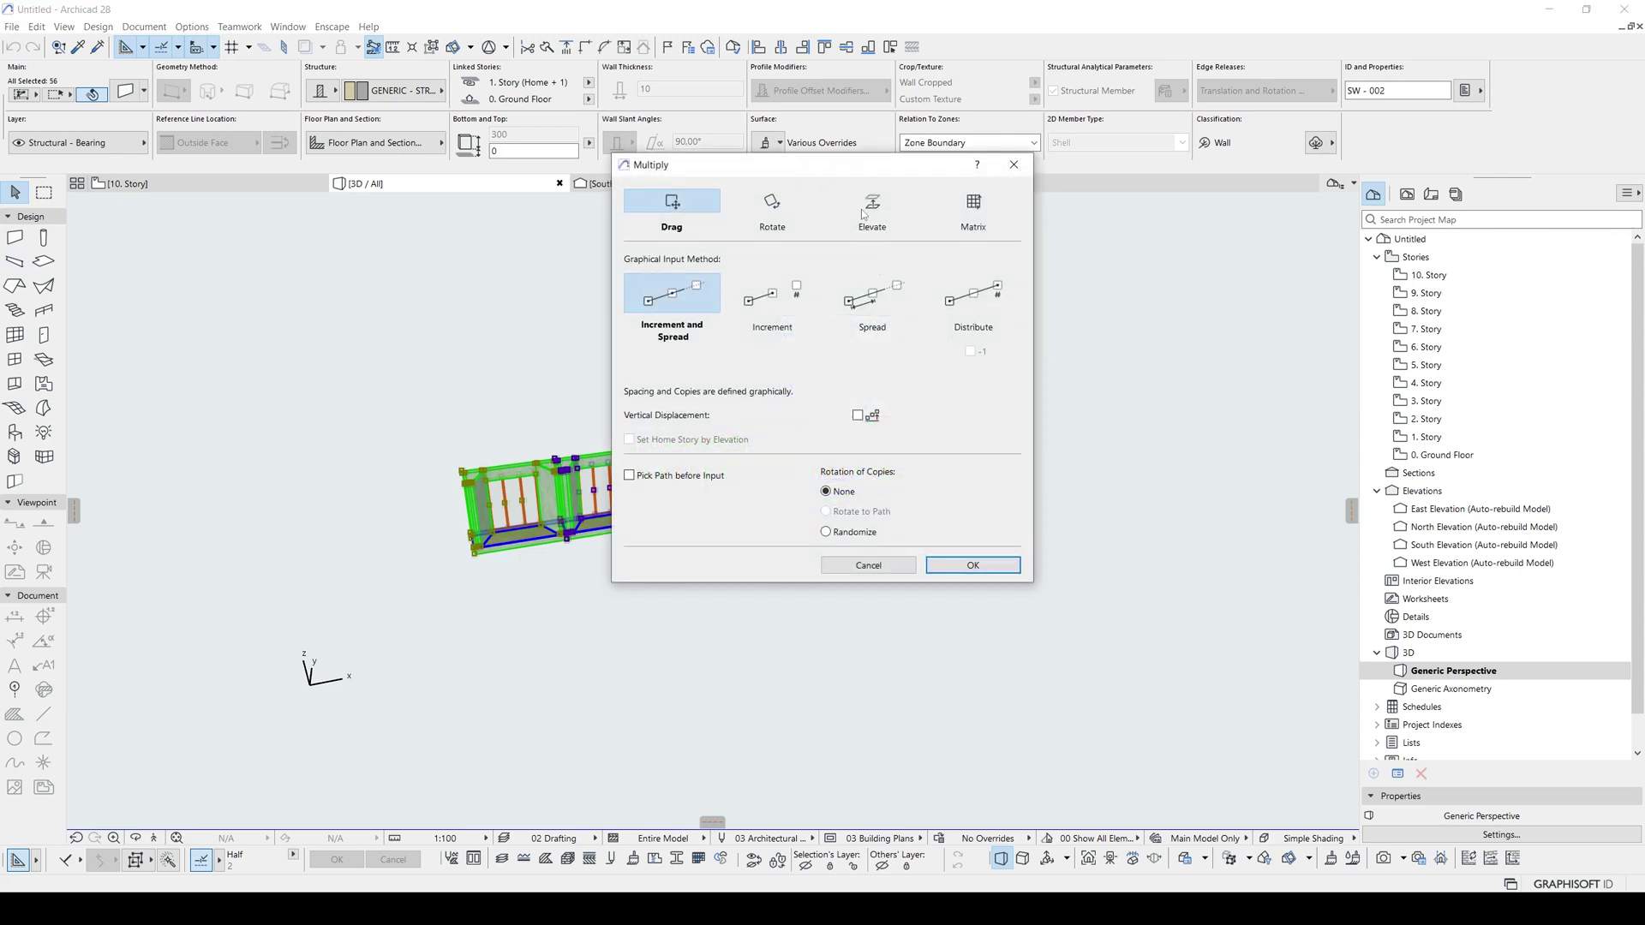
left_click(872, 205)
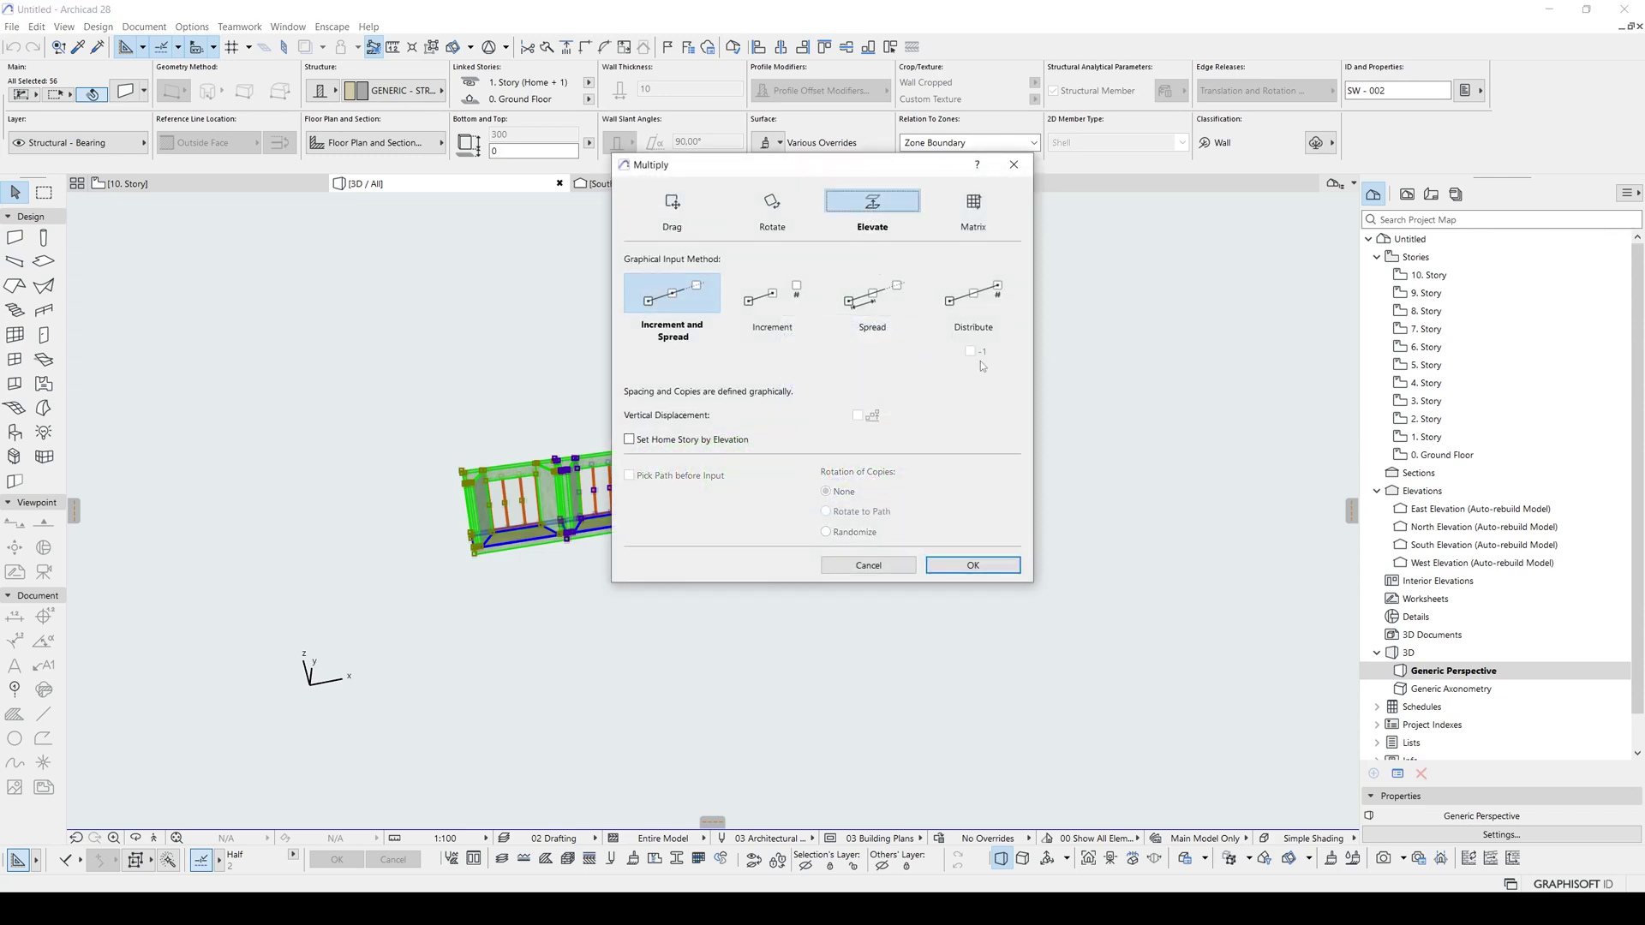
left_click(650, 440)
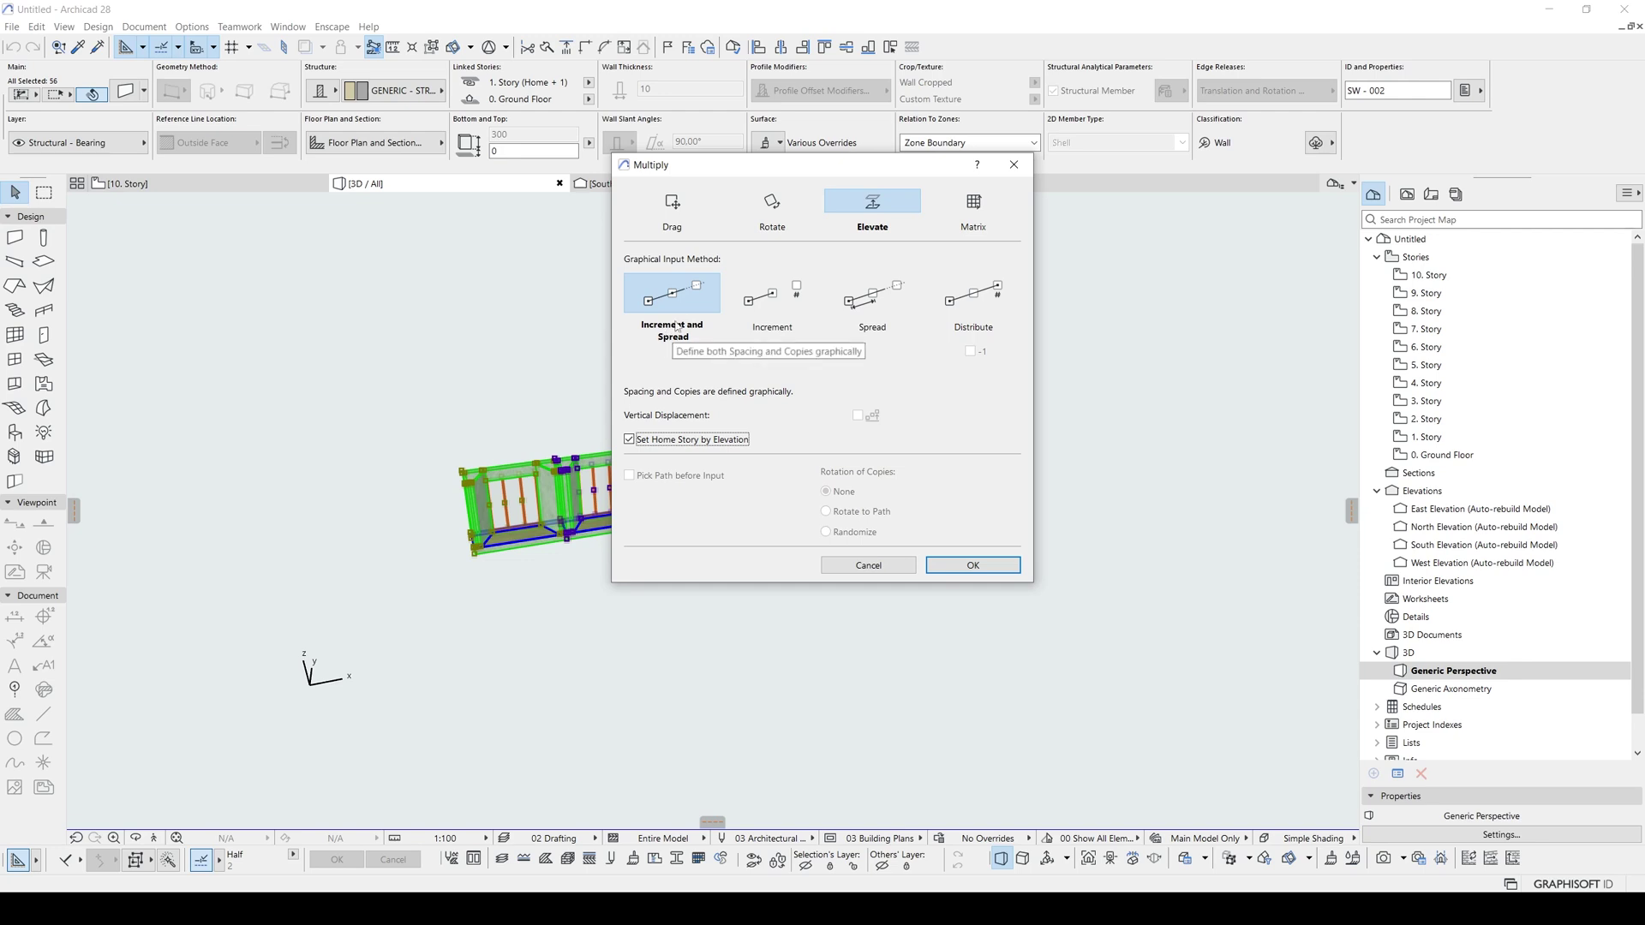
- Use a fixed spacing of 3 and stack the row copies upward from its corner
left_click(771, 295)
left_click(857, 299)
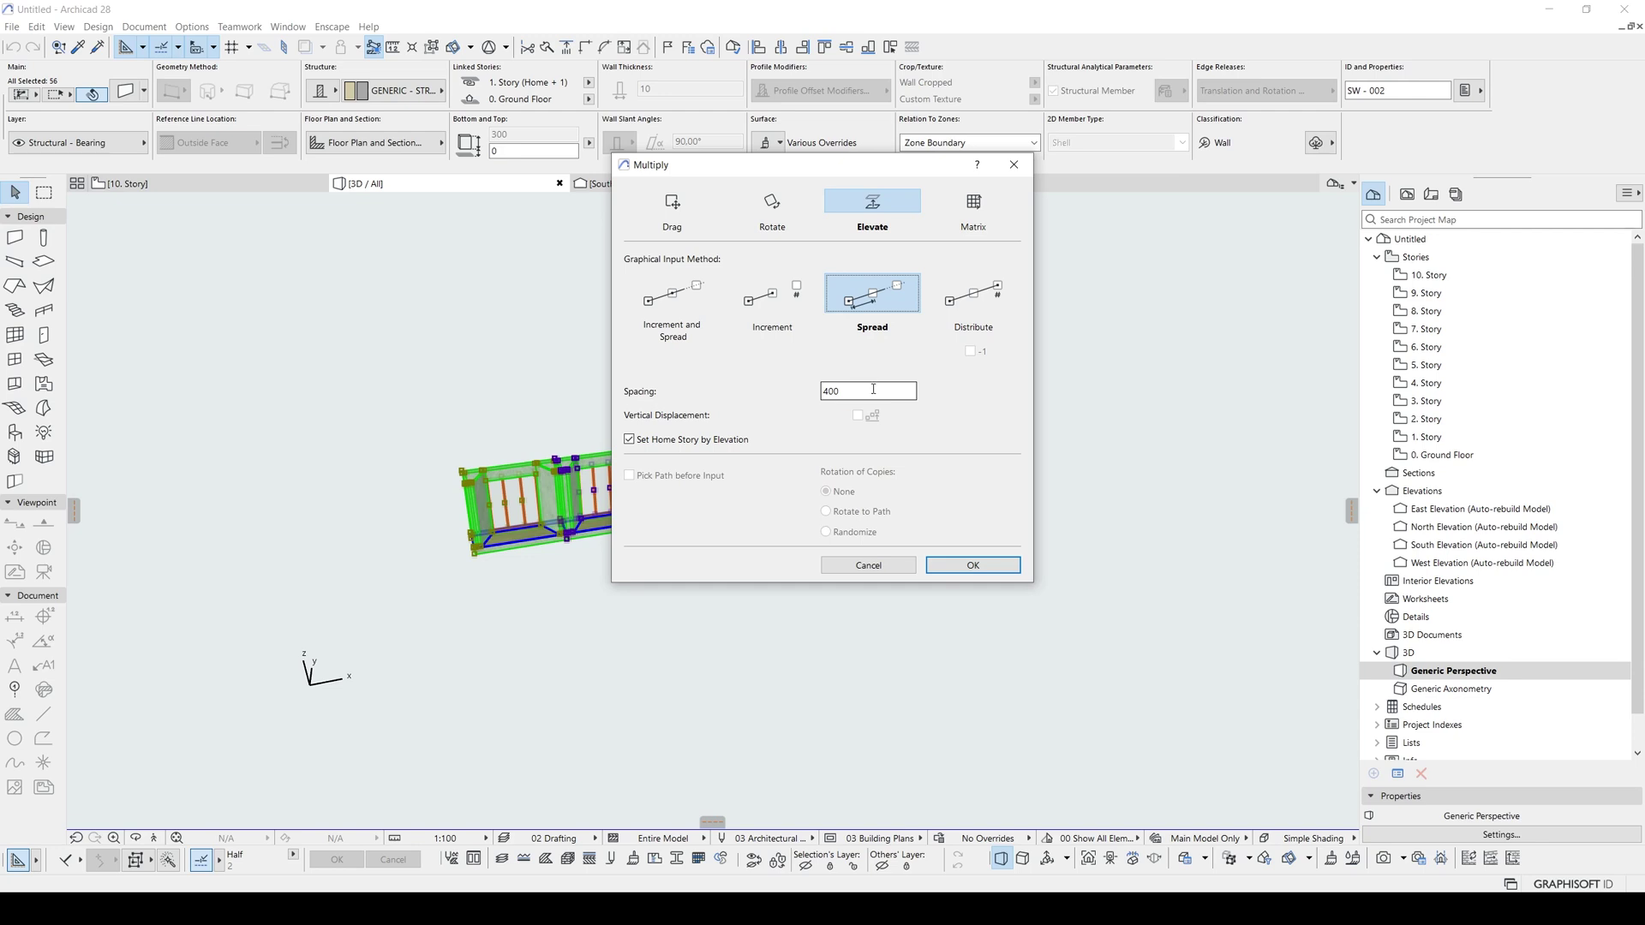
double_click(873, 389)
type("3")
left_click(957, 563)
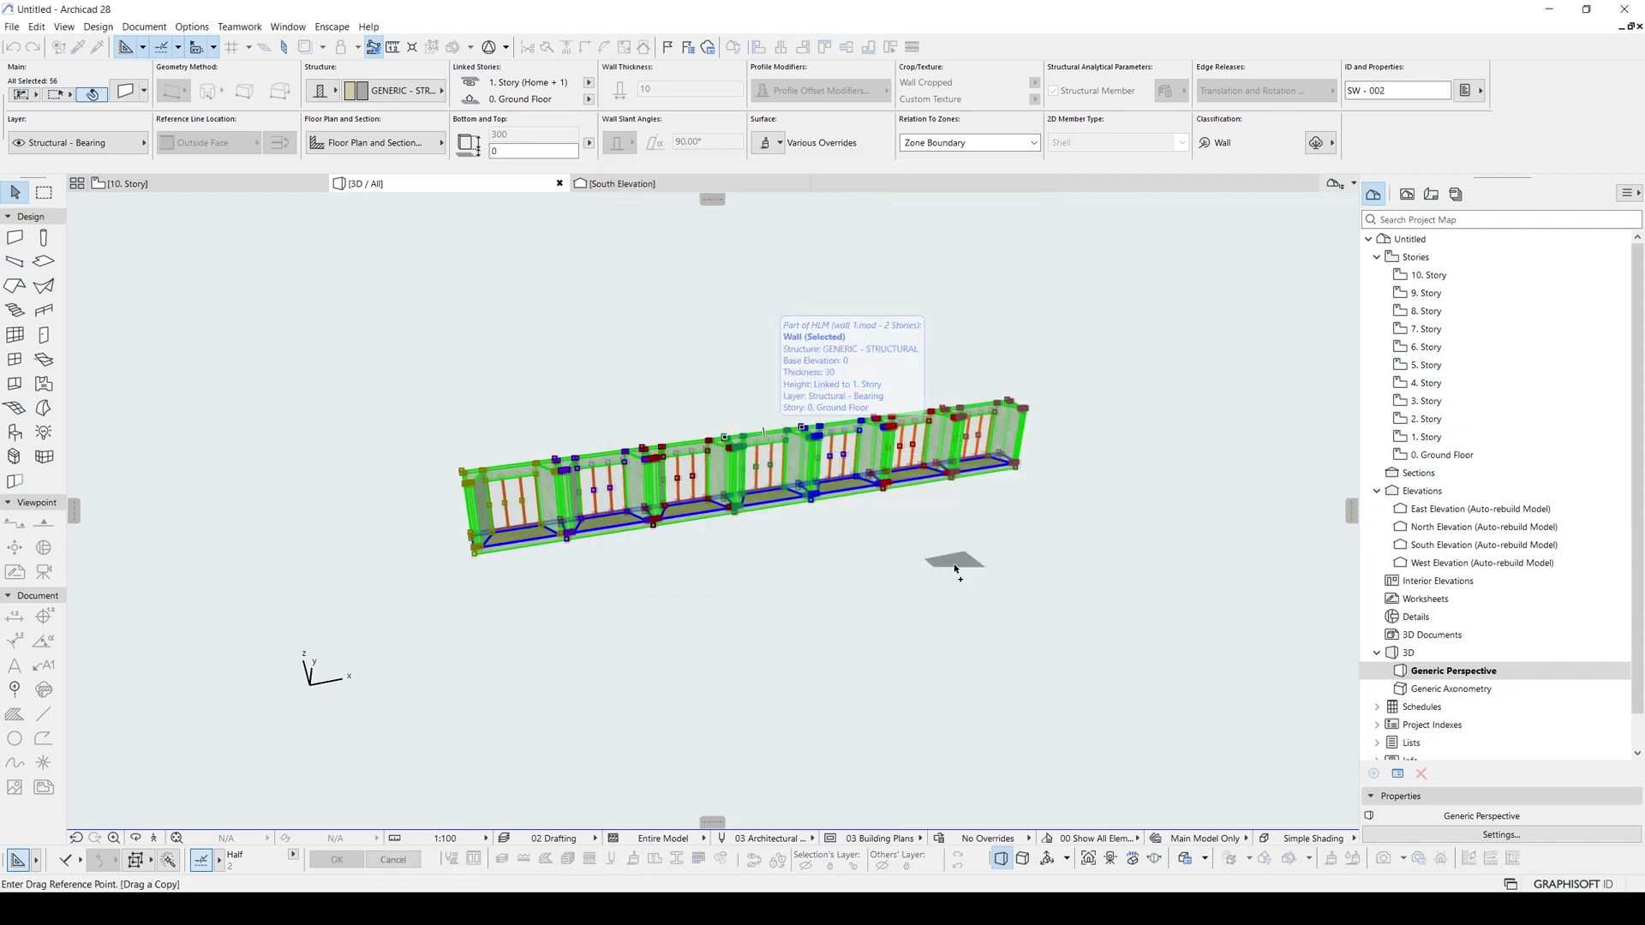
left_click(1016, 471)
left_click(1021, 430)
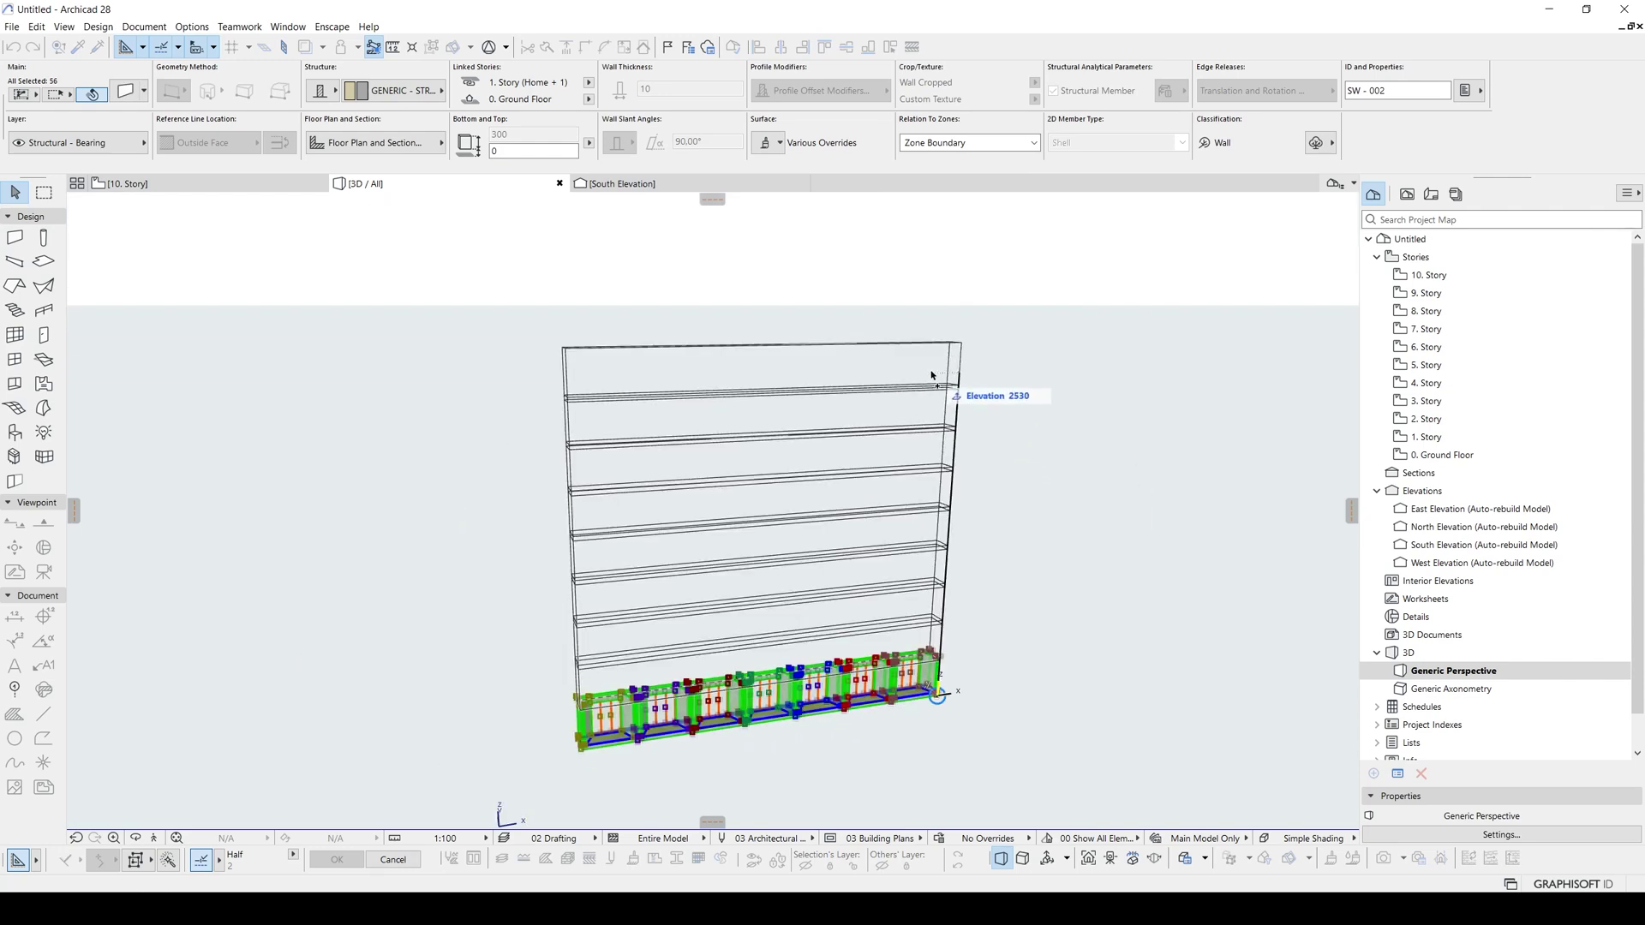
left_click(934, 347)
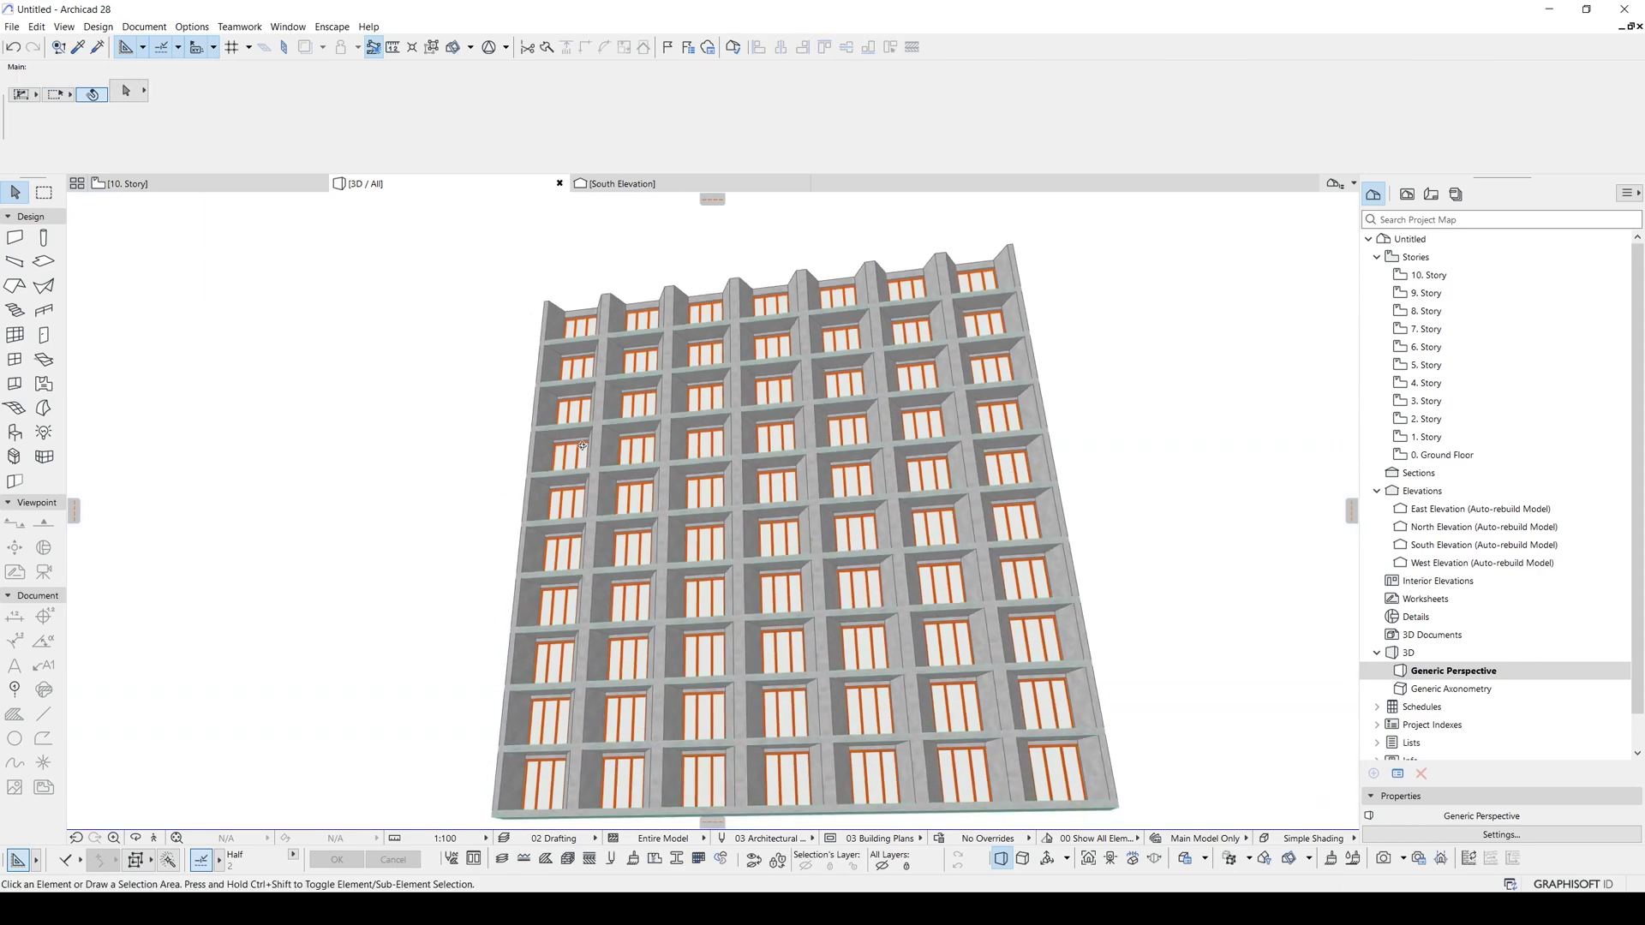
- Zoom in on the facade, select one balcony module and open it in a separate Archicad
mouse_move(583, 446)
middle_mouse_down("shift")
mouse_move(404, 459)
mouse_move(562, 180)
mouse_move(762, 559)
middle_mouse_up("shift")
scroll(763, 558, "up", 3)
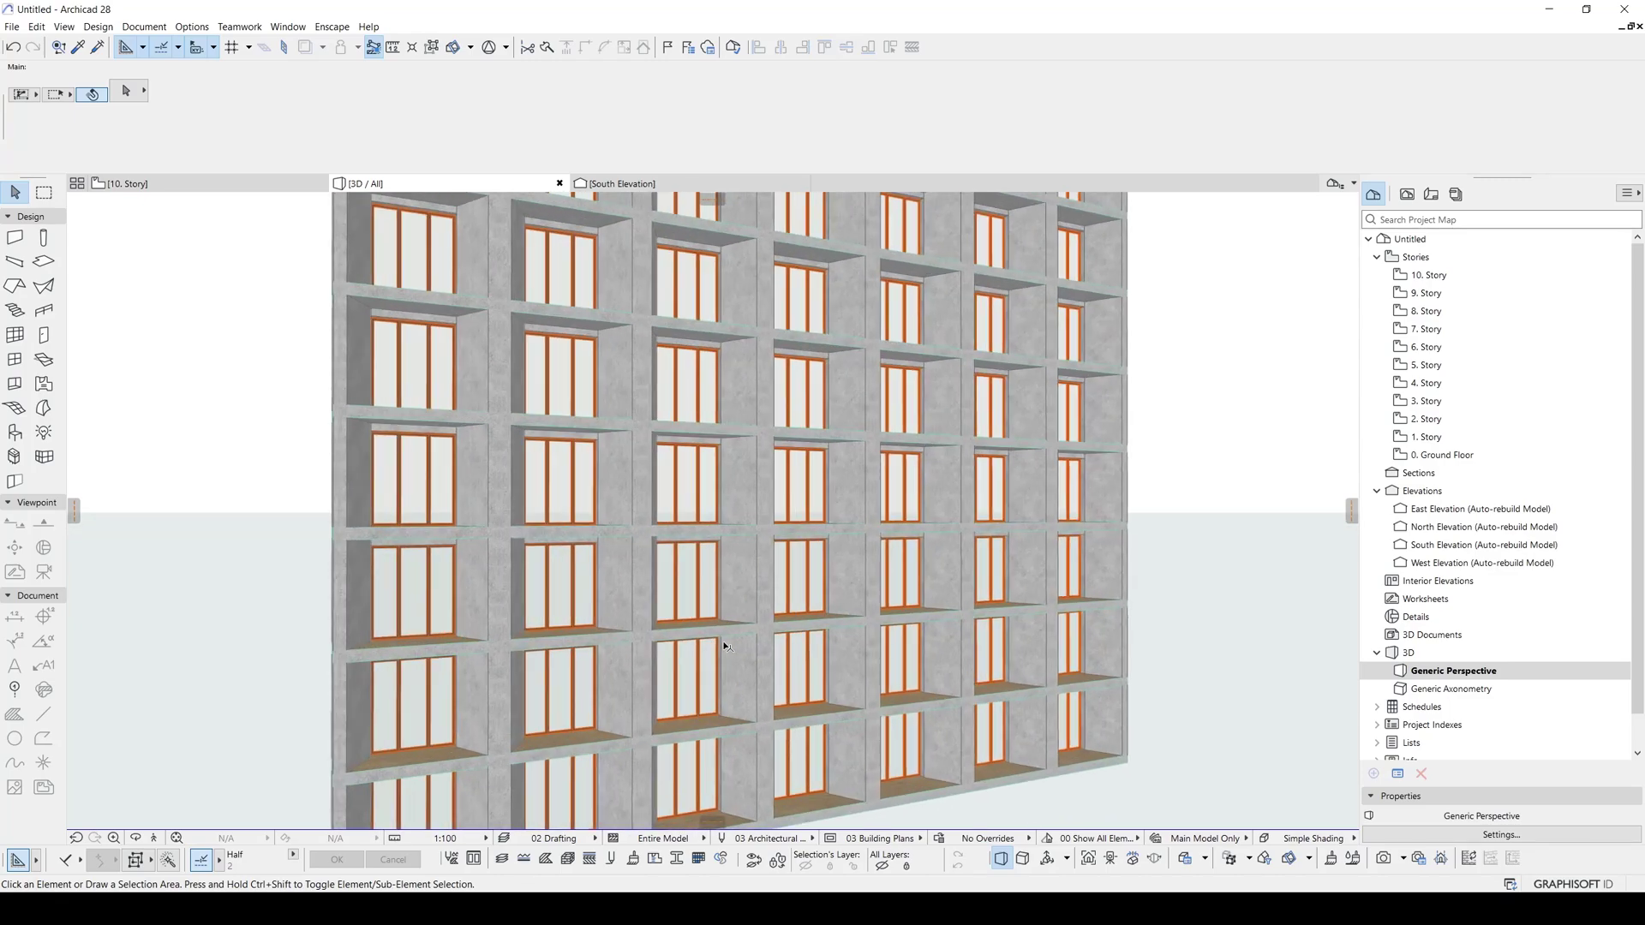
scroll(762, 514, "up", 3)
scroll(761, 474, "up", 3)
mouse_move(761, 474)
middle_mouse_down("shift")
mouse_move(1076, 474)
mouse_move(594, 521)
mouse_move(839, 549)
middle_mouse_up("shift")
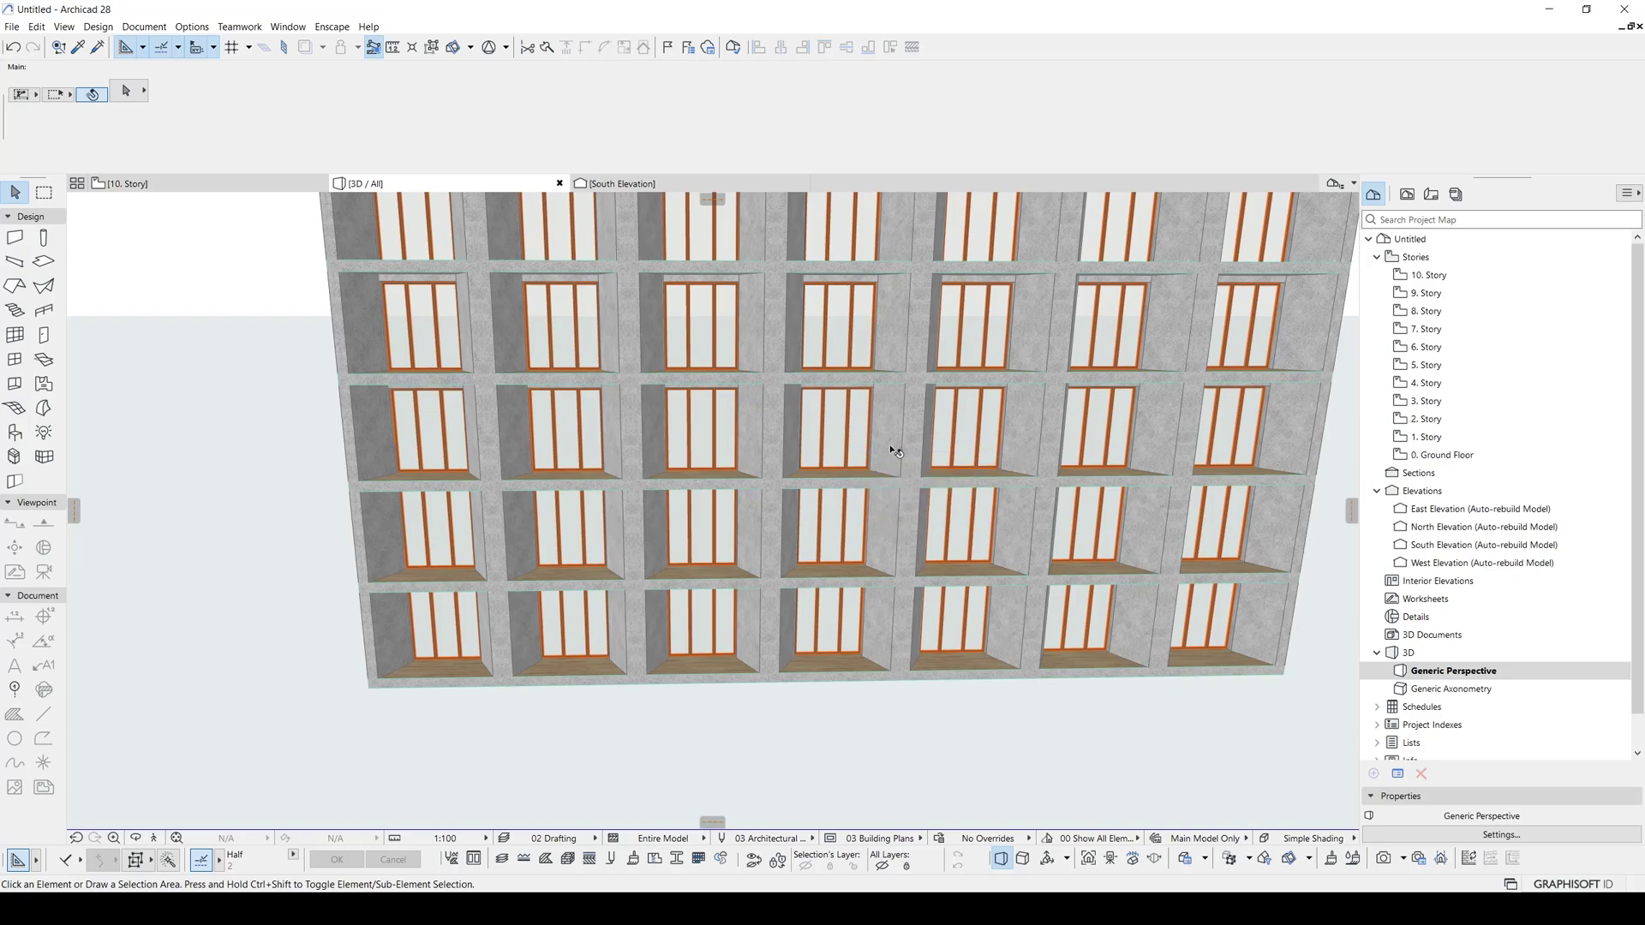
scroll(614, 618, "up", 2)
scroll(614, 618, "up", 2)
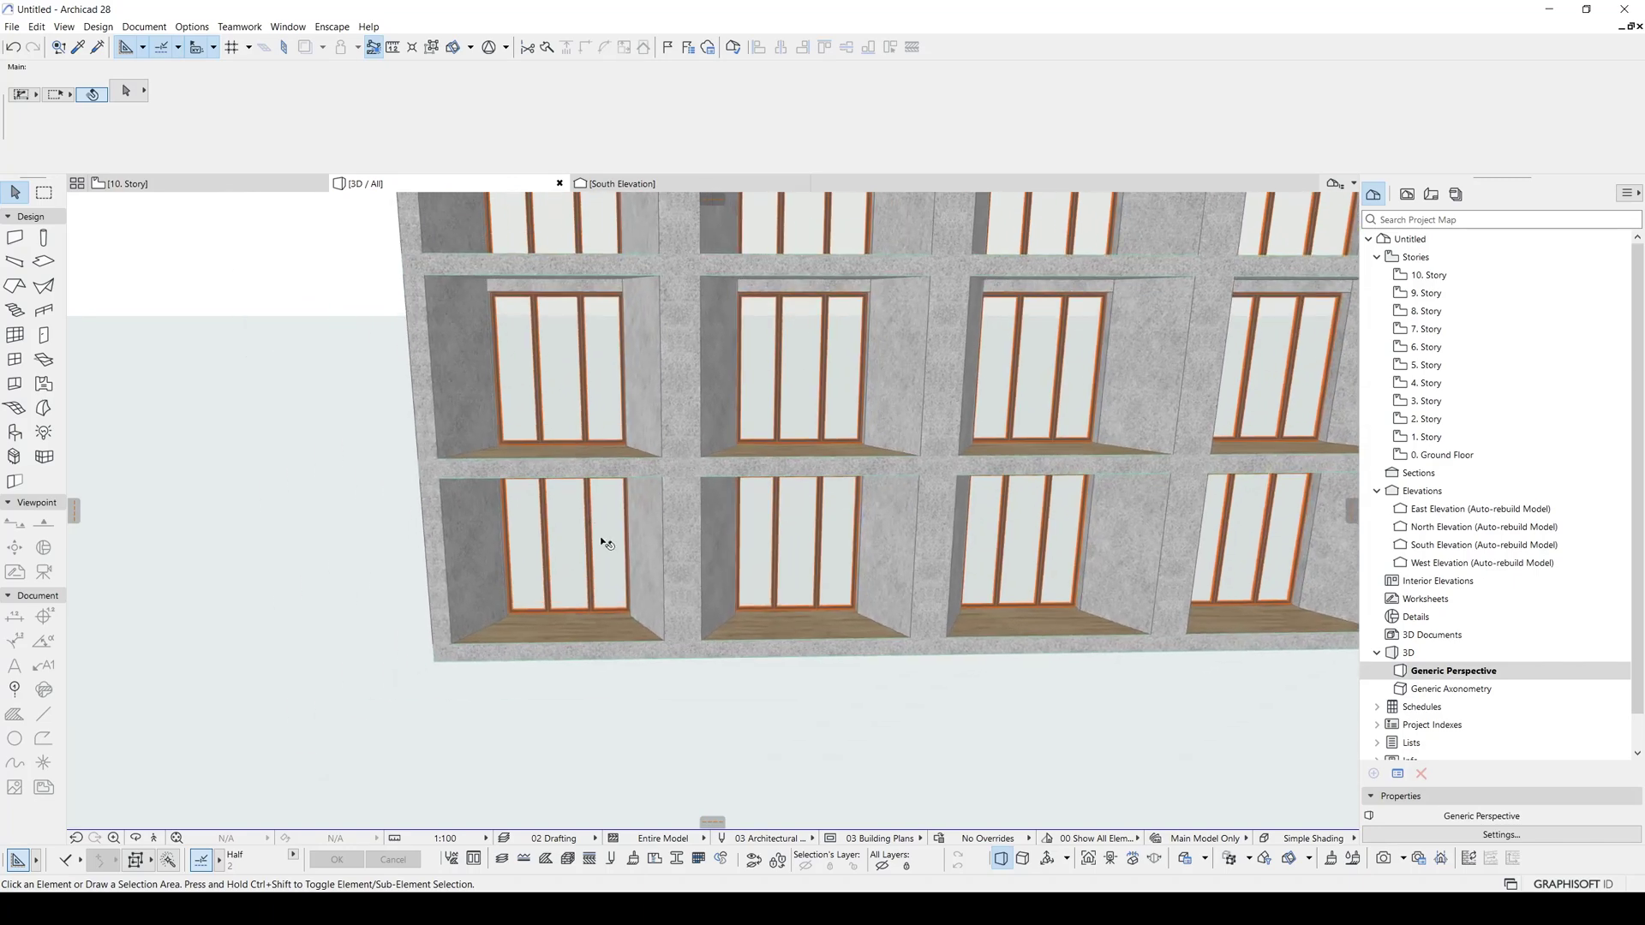
left_click(718, 423)
right_click(716, 422)
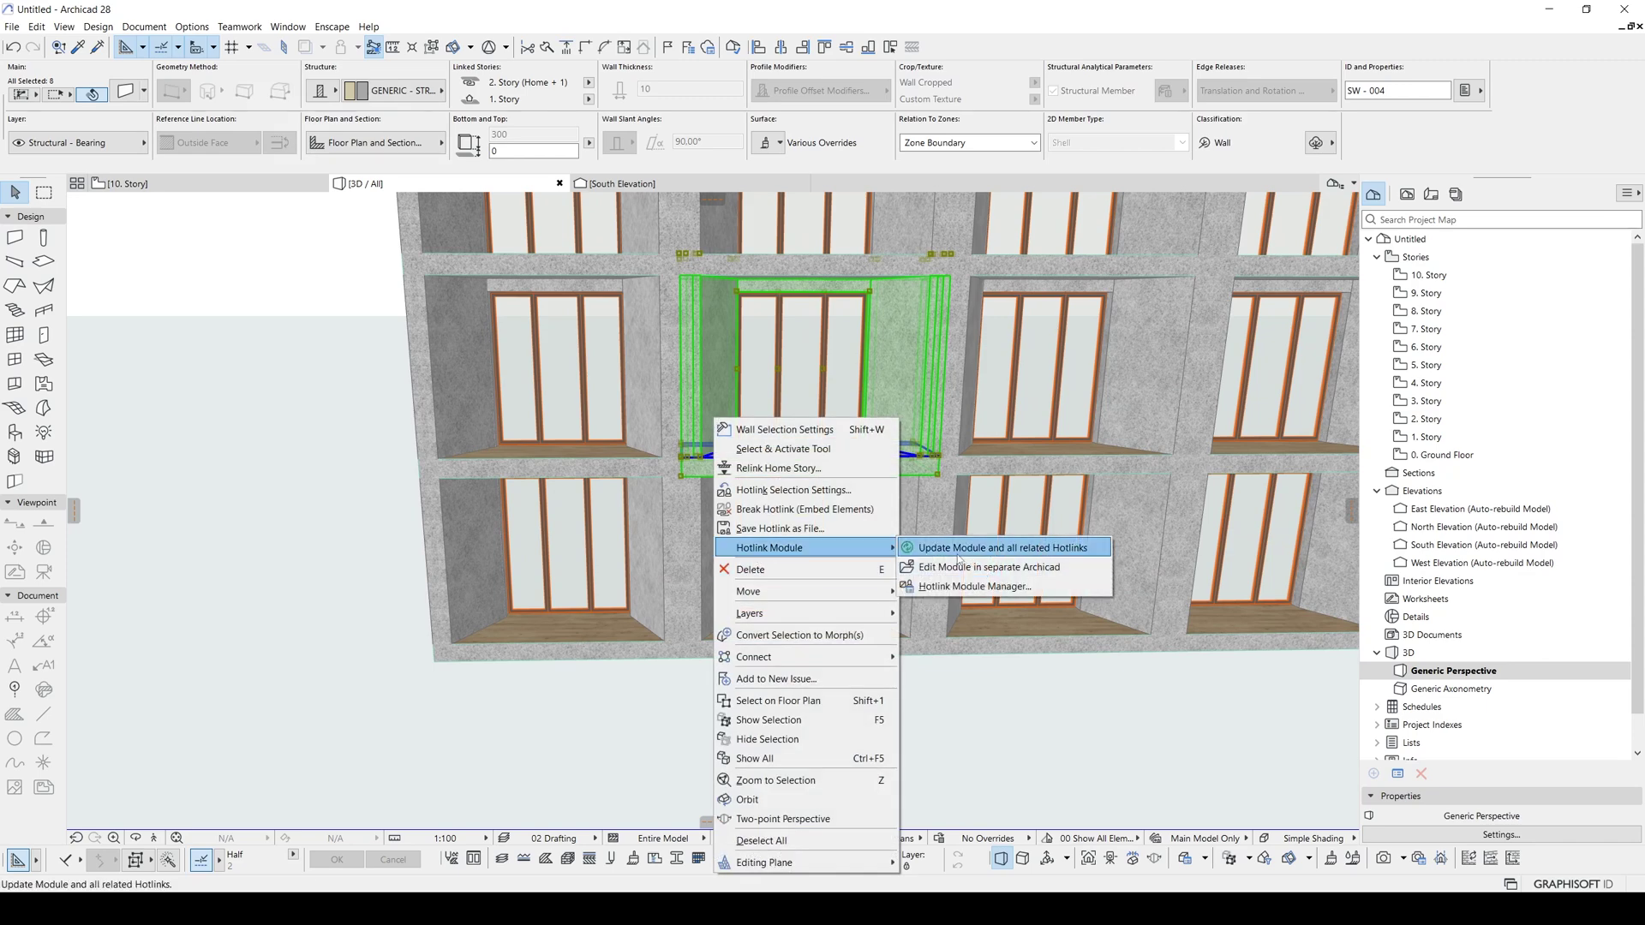
mouse_move(804, 547)
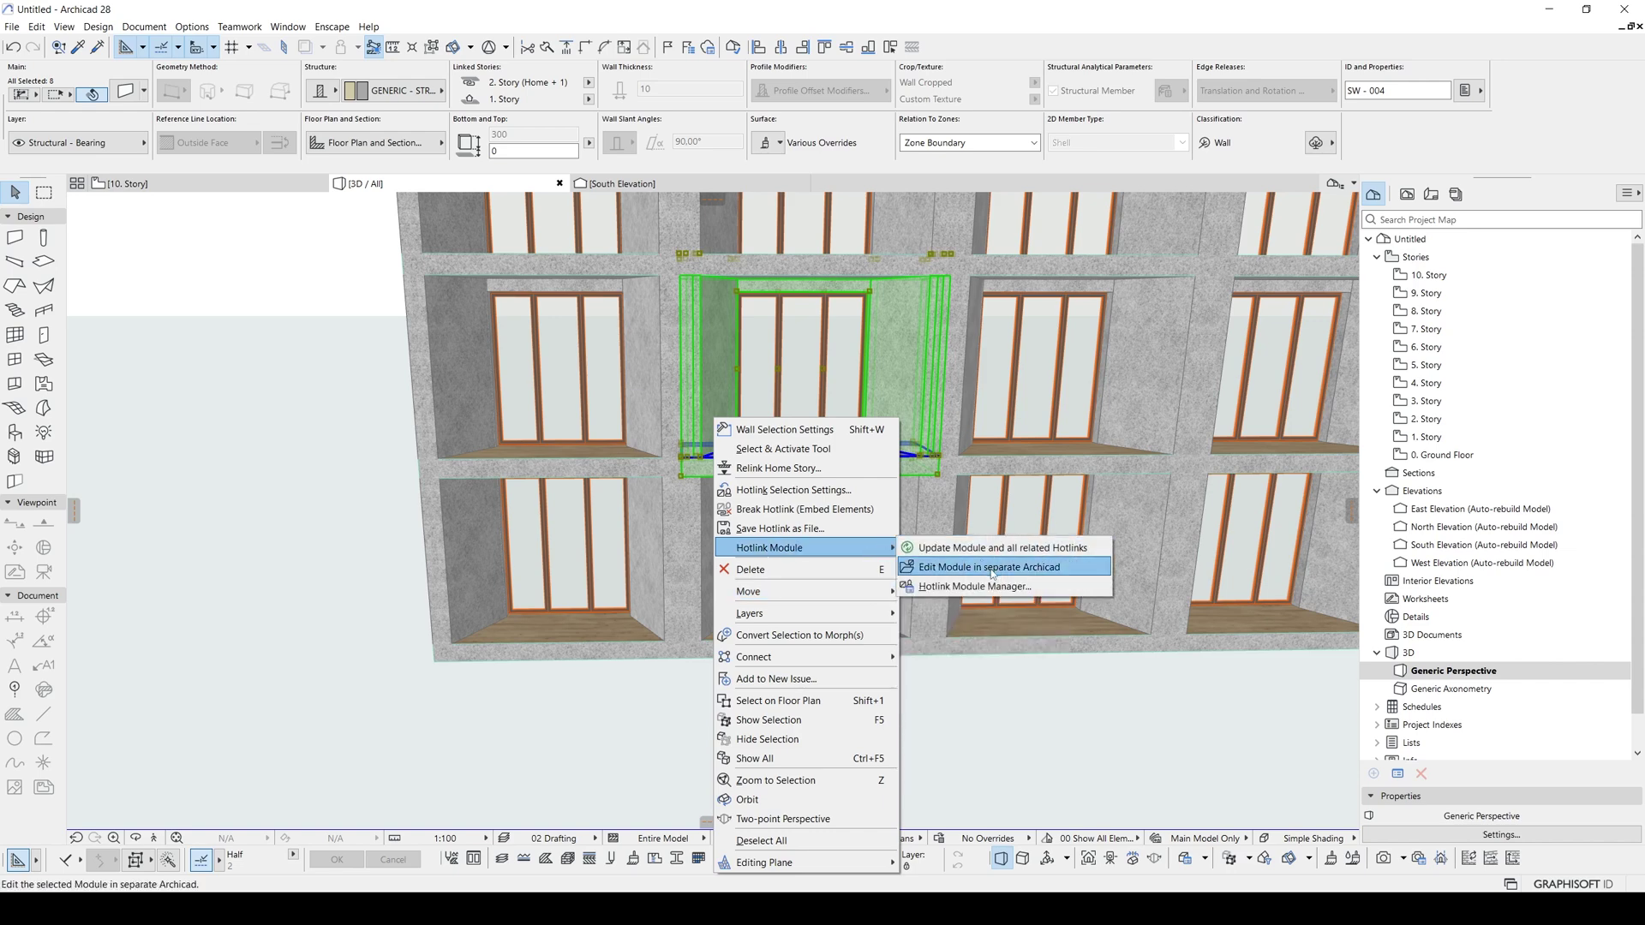
left_click(1024, 572)
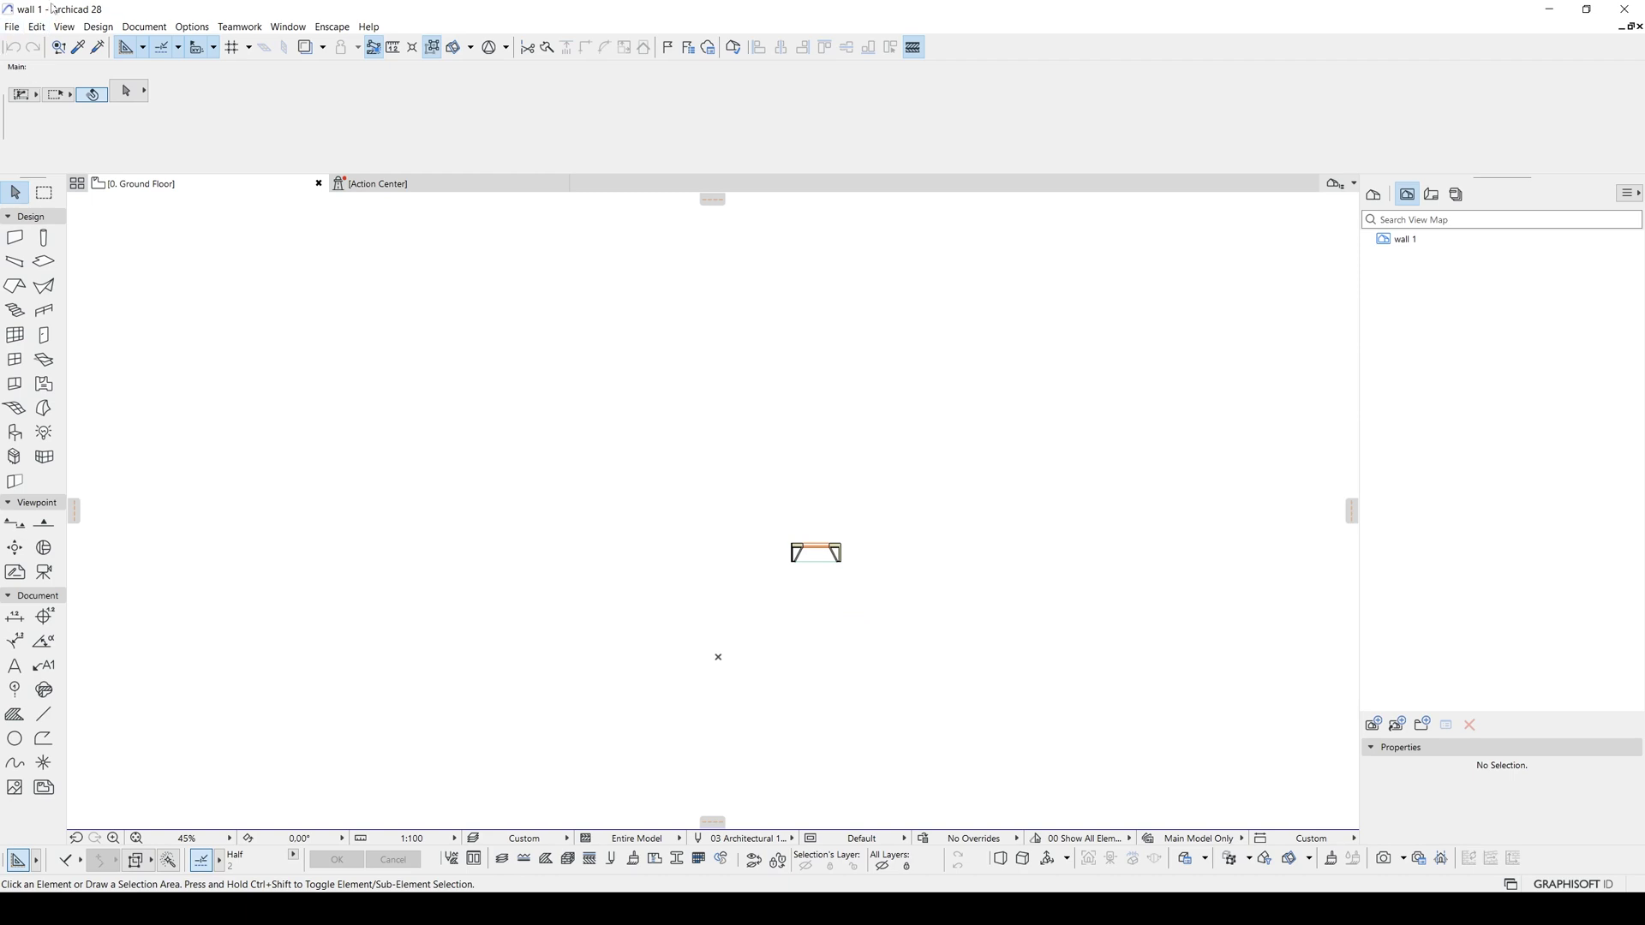
- Check the module in 3D, then start a railing at the left corner and cancel it
scroll(825, 558, "up", 5)
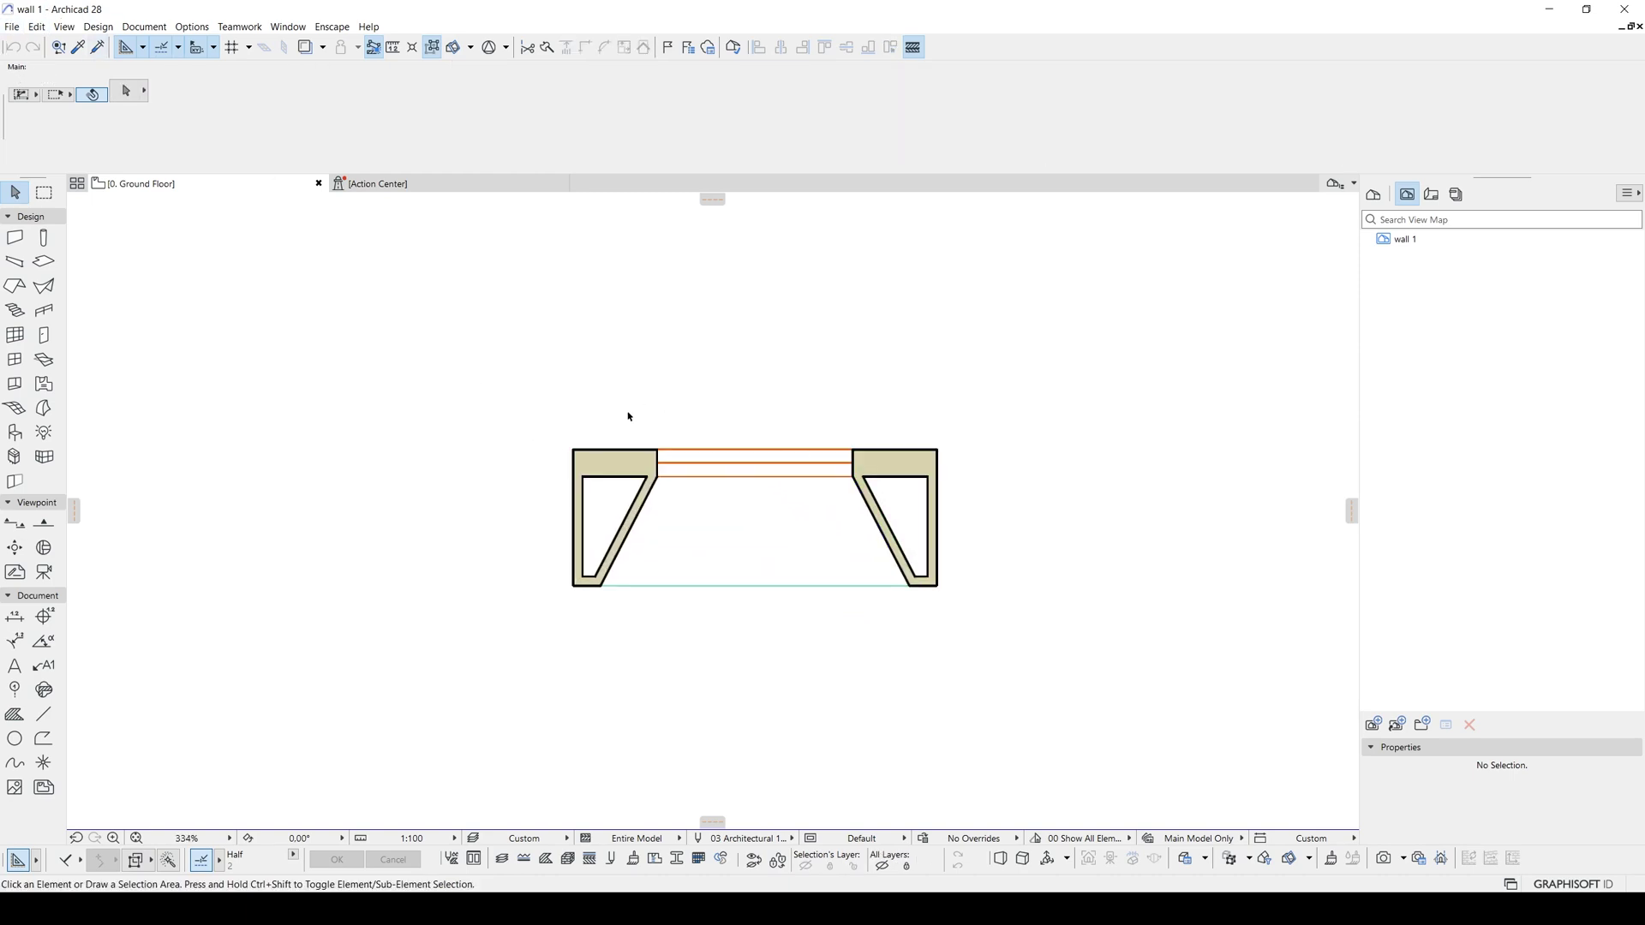
middle_click_drag(629, 416, 781, 431)
key("F3")
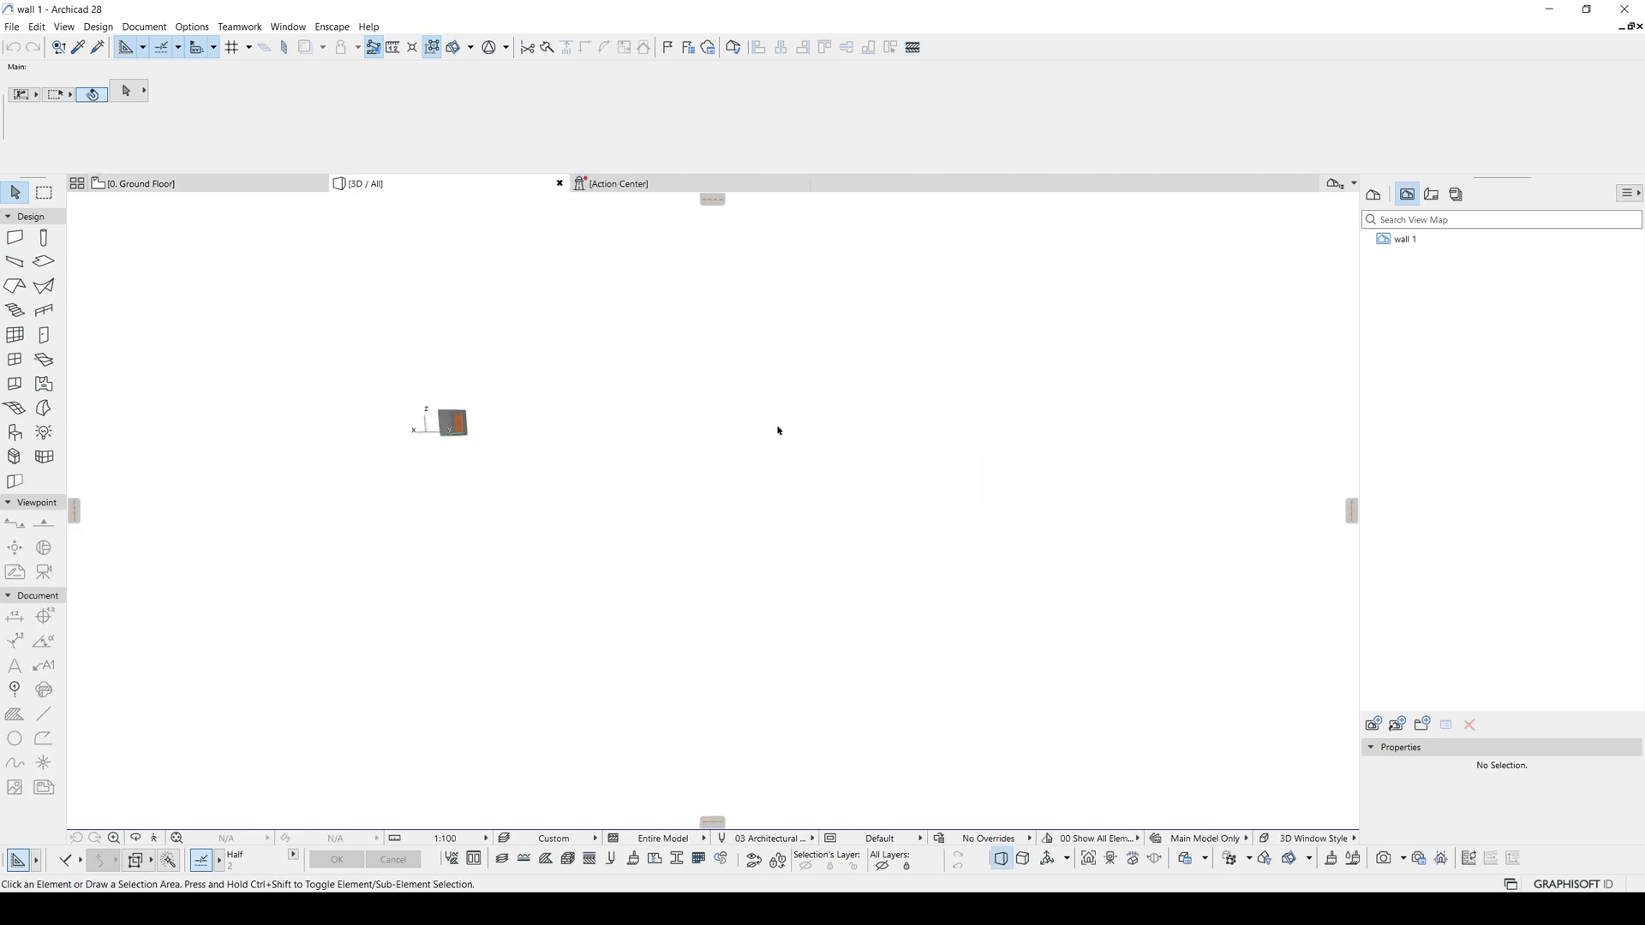
mouse_move(421, 417)
middle_mouse_down("shift")
mouse_move(880, 537)
mouse_move(596, 567)
mouse_move(654, 507)
middle_mouse_up("shift")
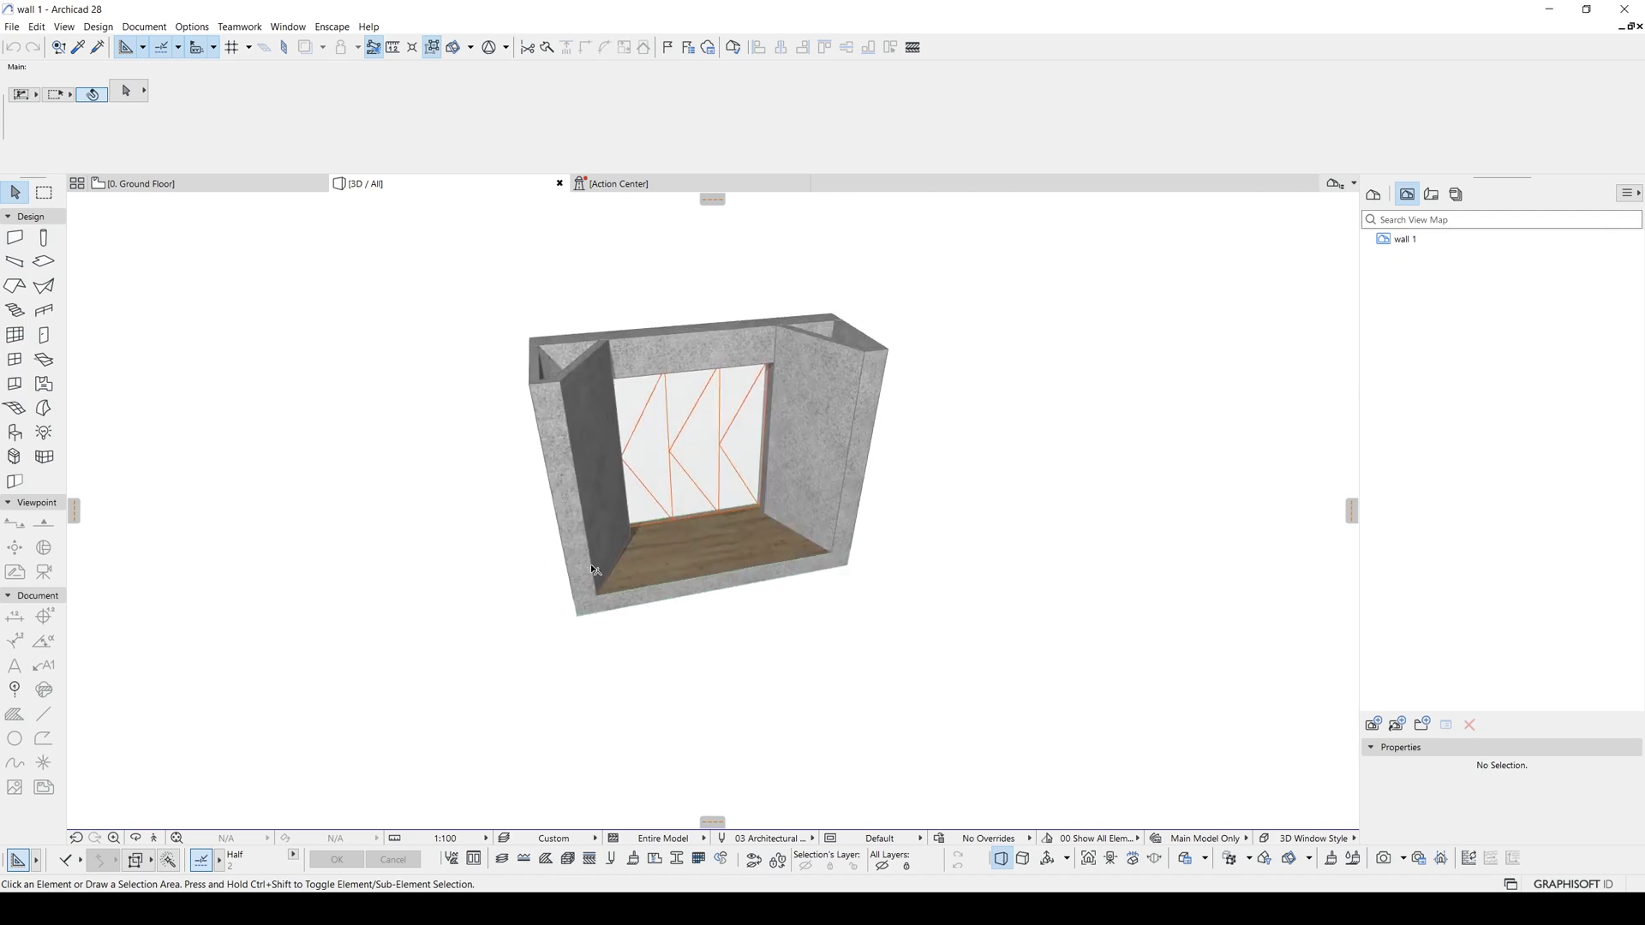
left_click(44, 312)
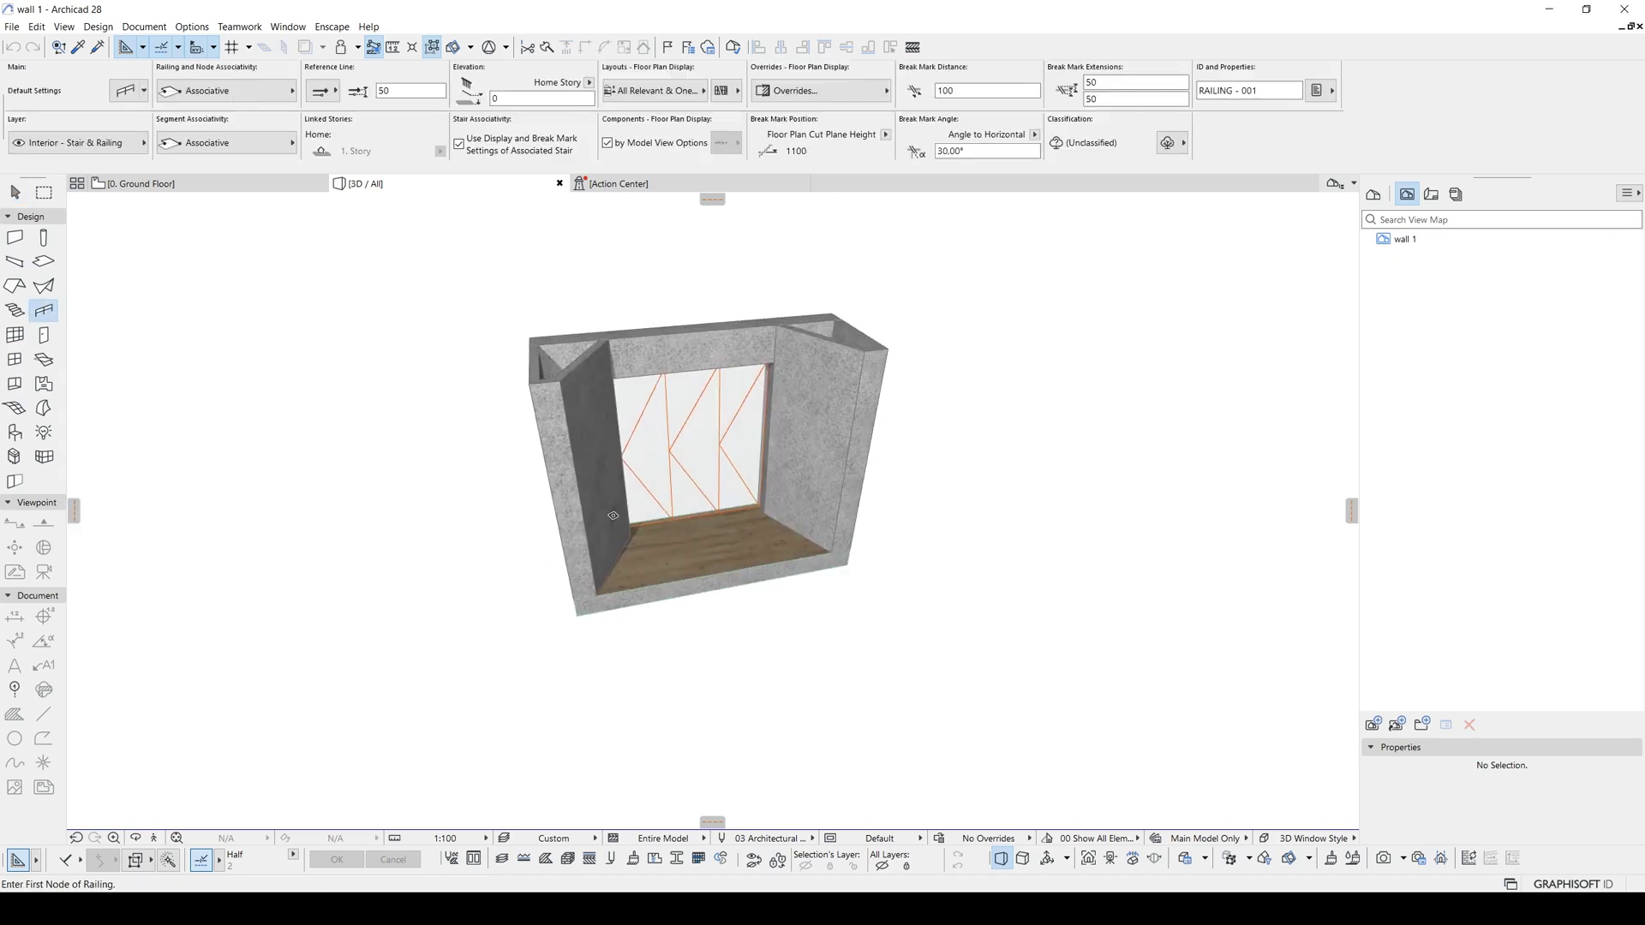
key("F2")
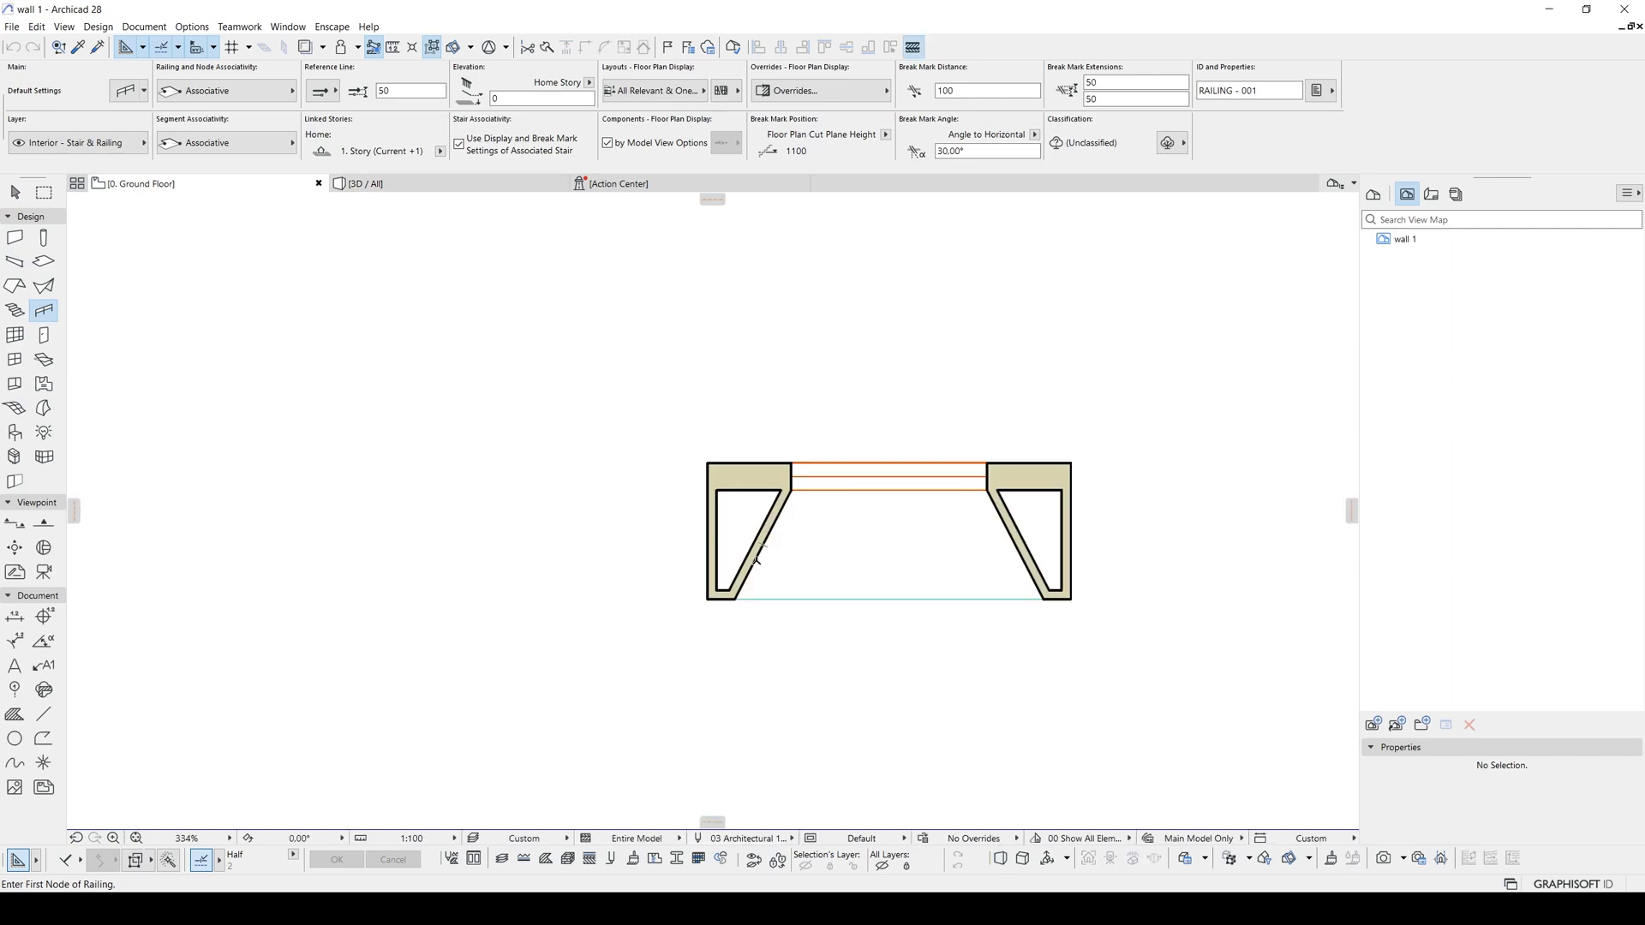
left_click(754, 560)
middle_click_drag(826, 597, 716, 583)
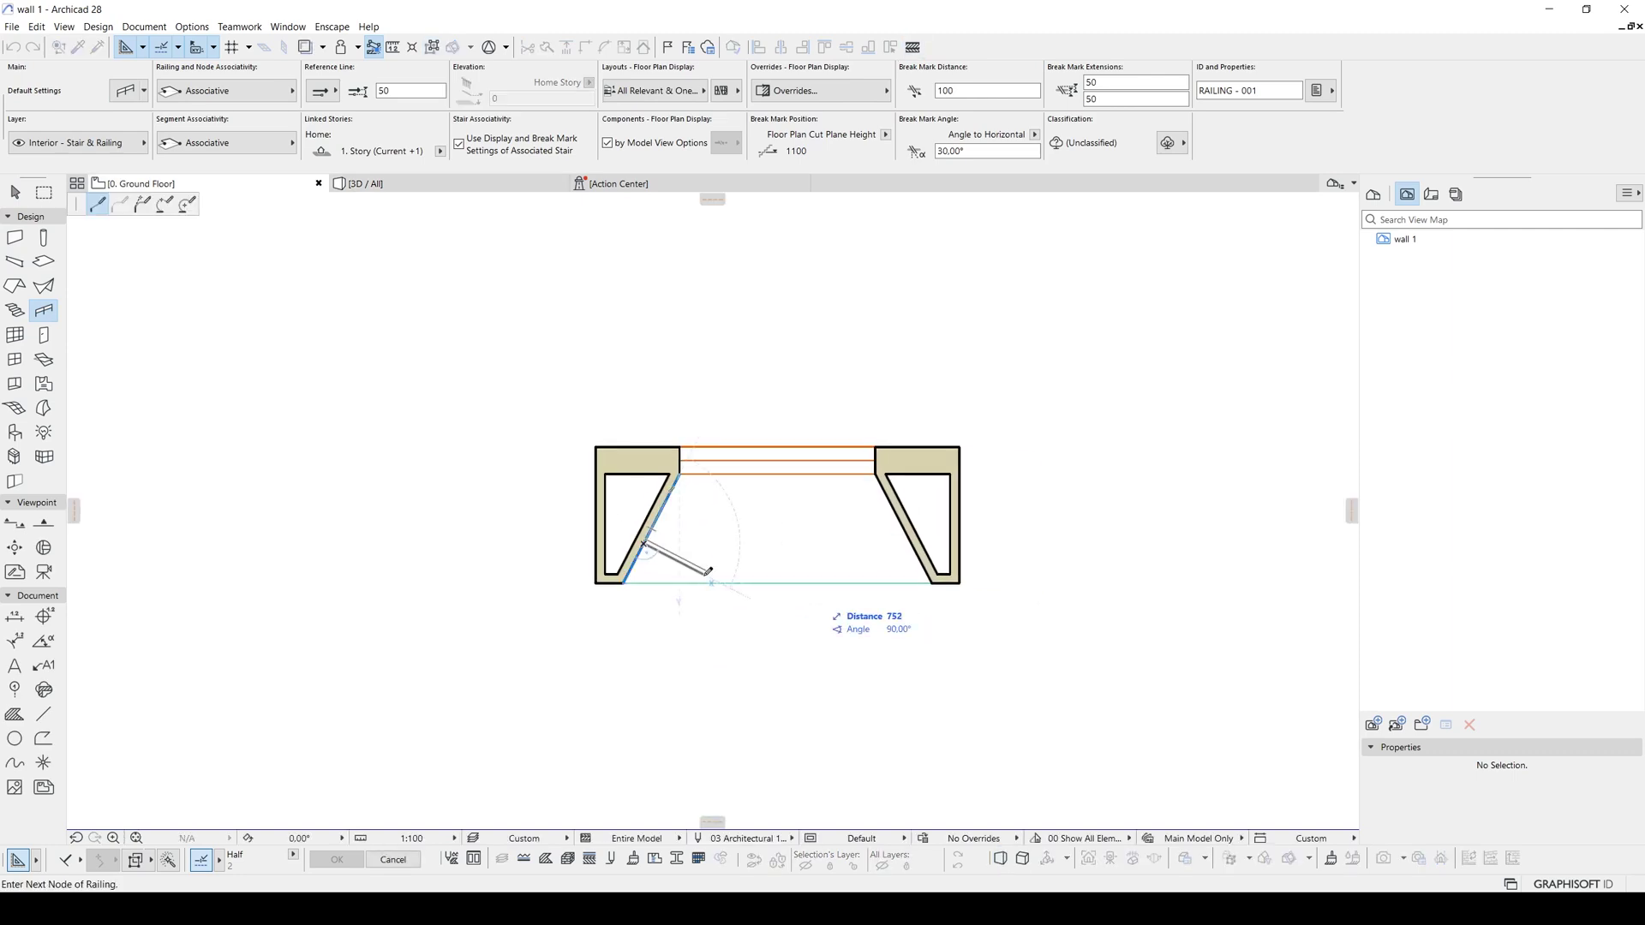
key("Escape")
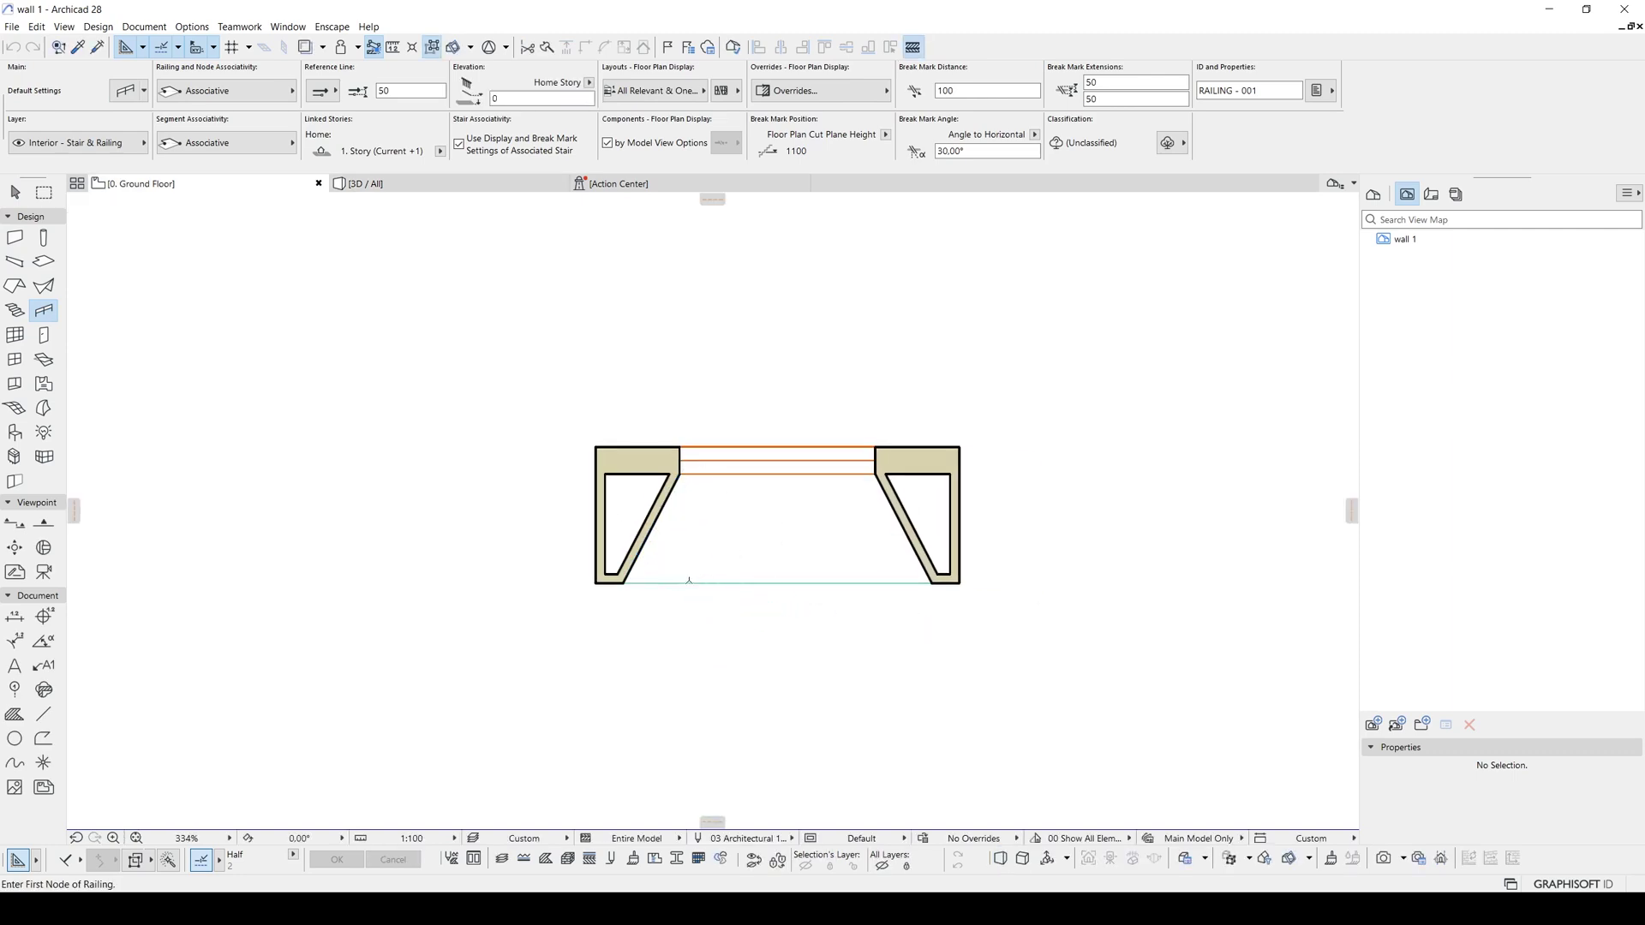
key("l")
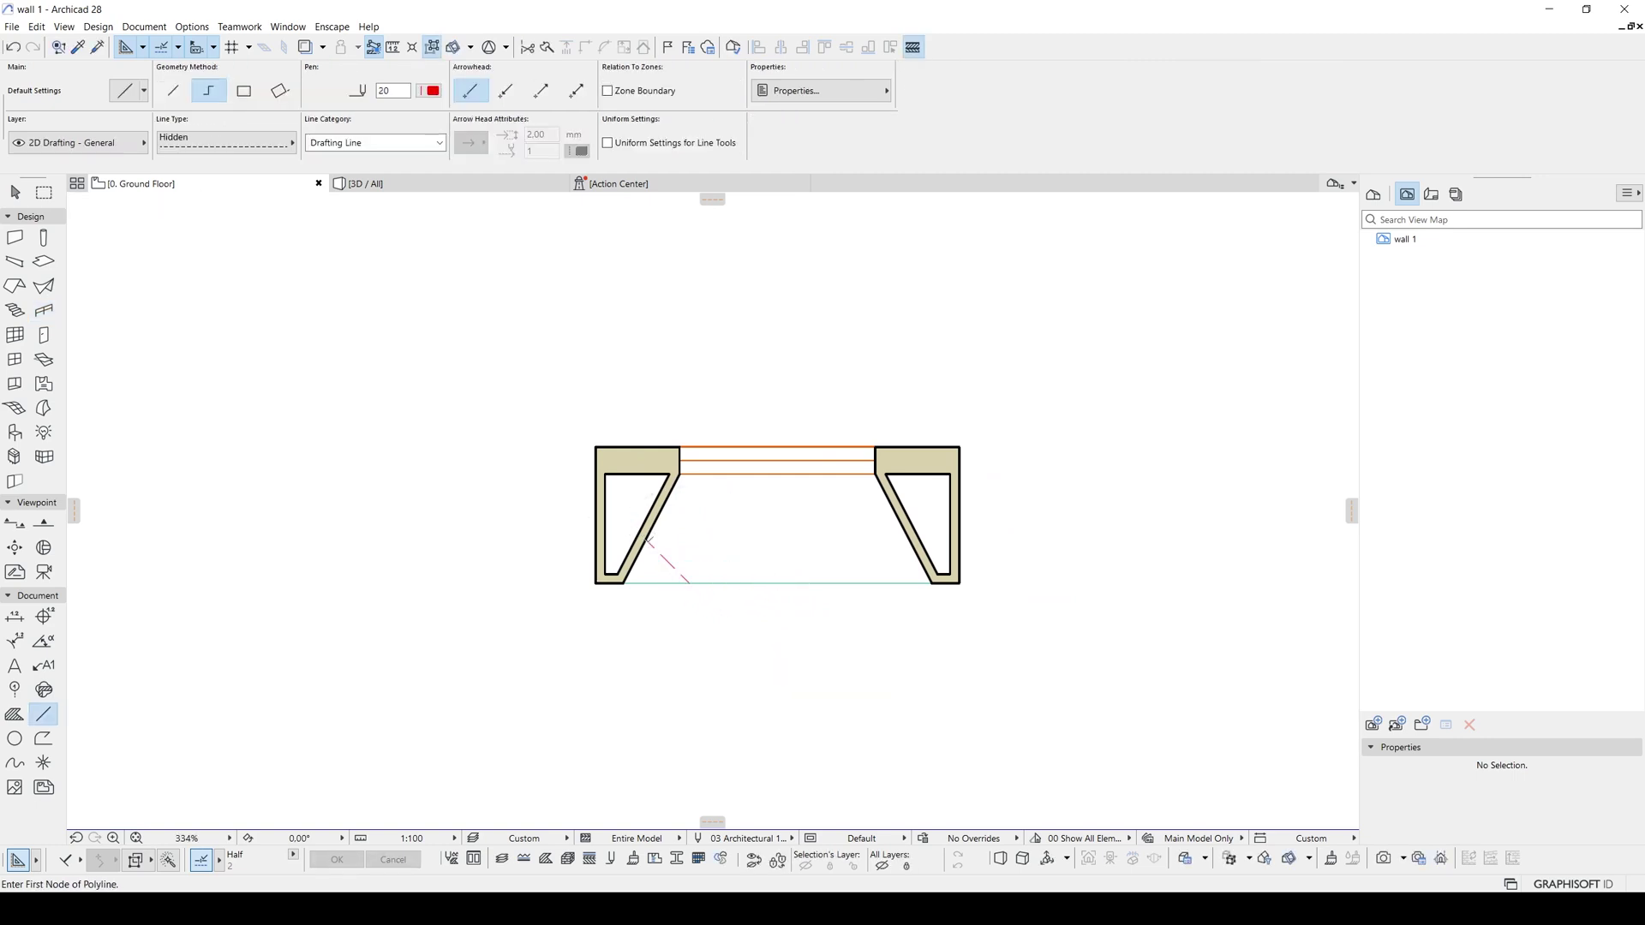
- Mirror a copy of the left dashed guide line onto the right corner
left_click(661, 553, "shift")
key("ctrl+alt+m")
left_click(778, 585)
left_click(780, 669)
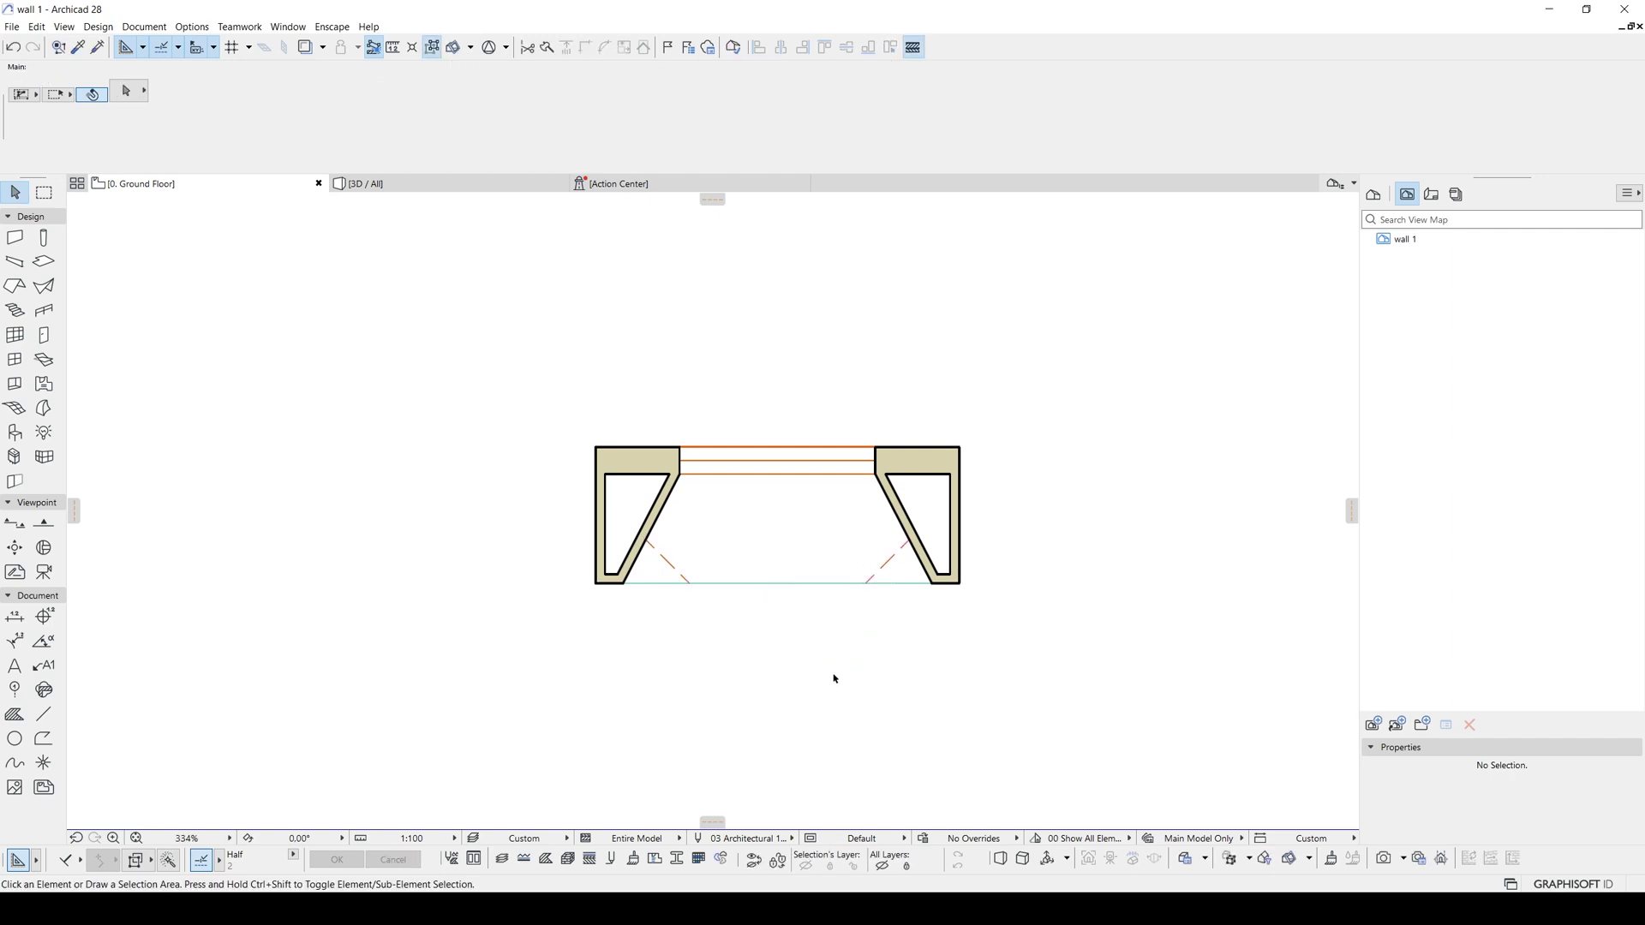
- Apply the Frameless Glass Railing favorite to the default Railing settings
left_click(43, 314)
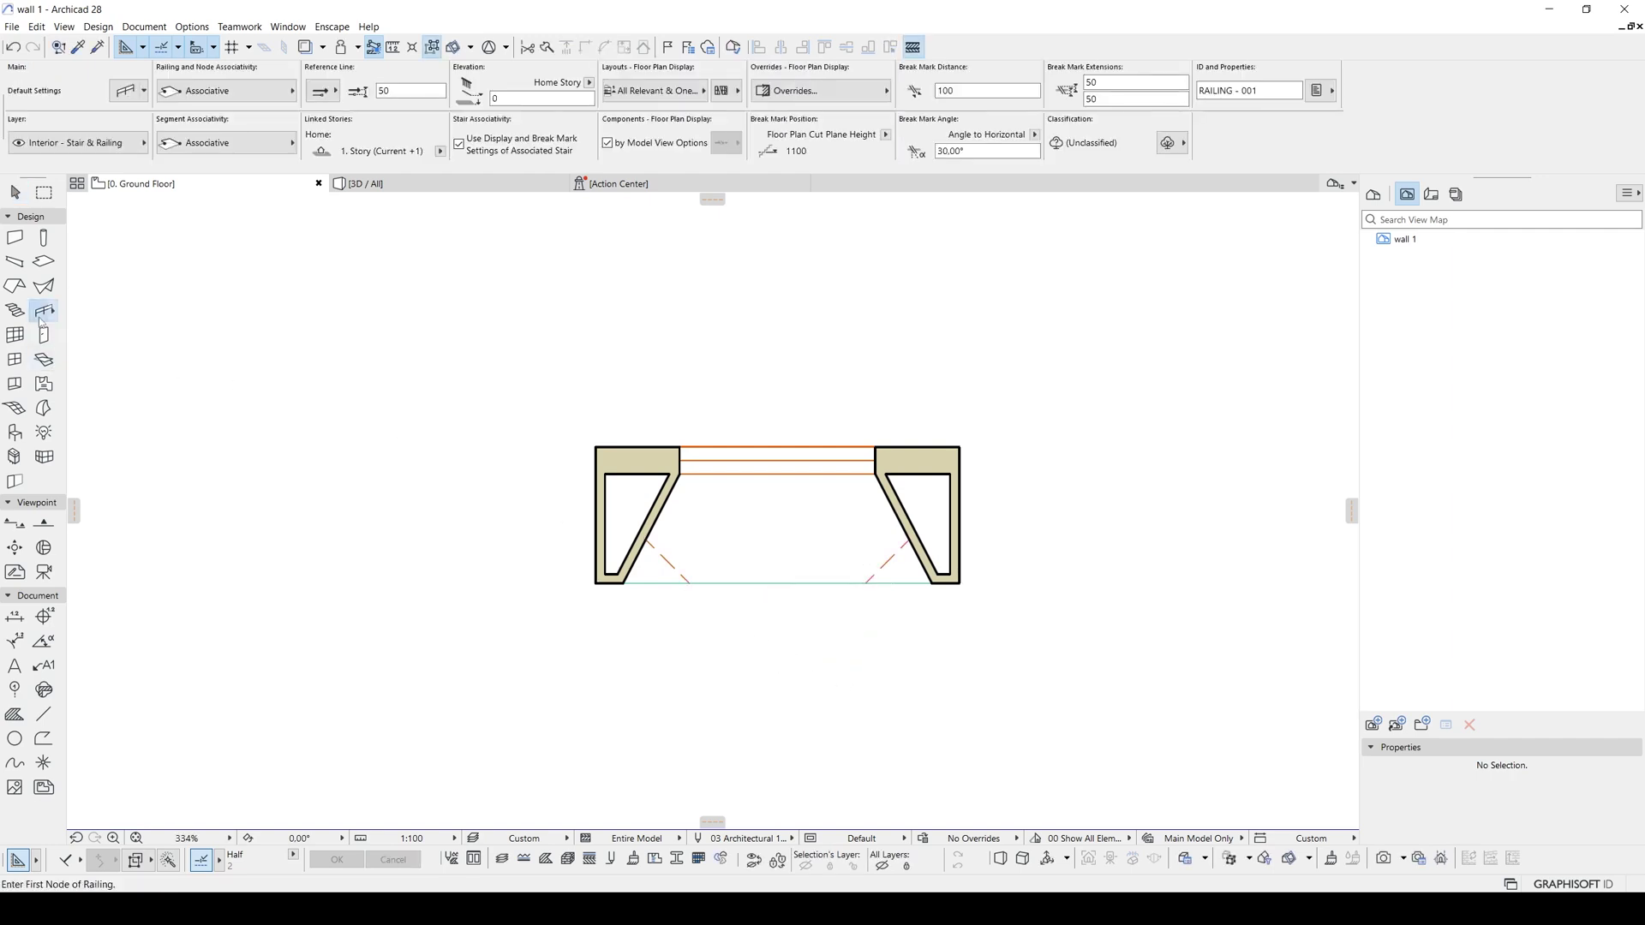
left_click(122, 91)
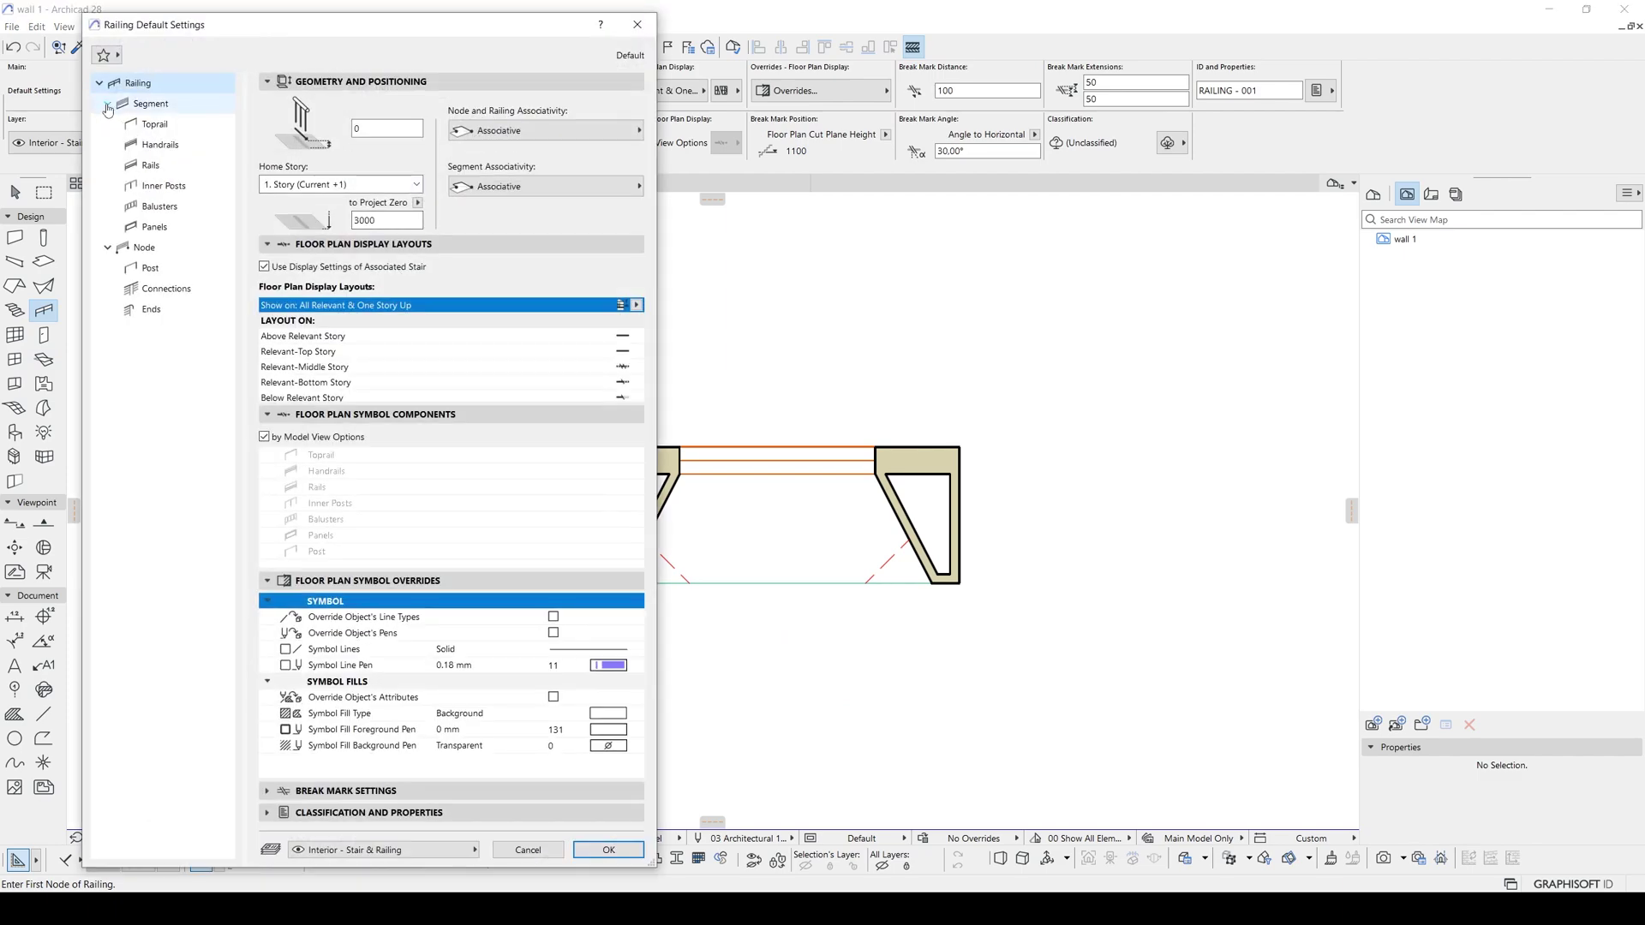
left_click(105, 56)
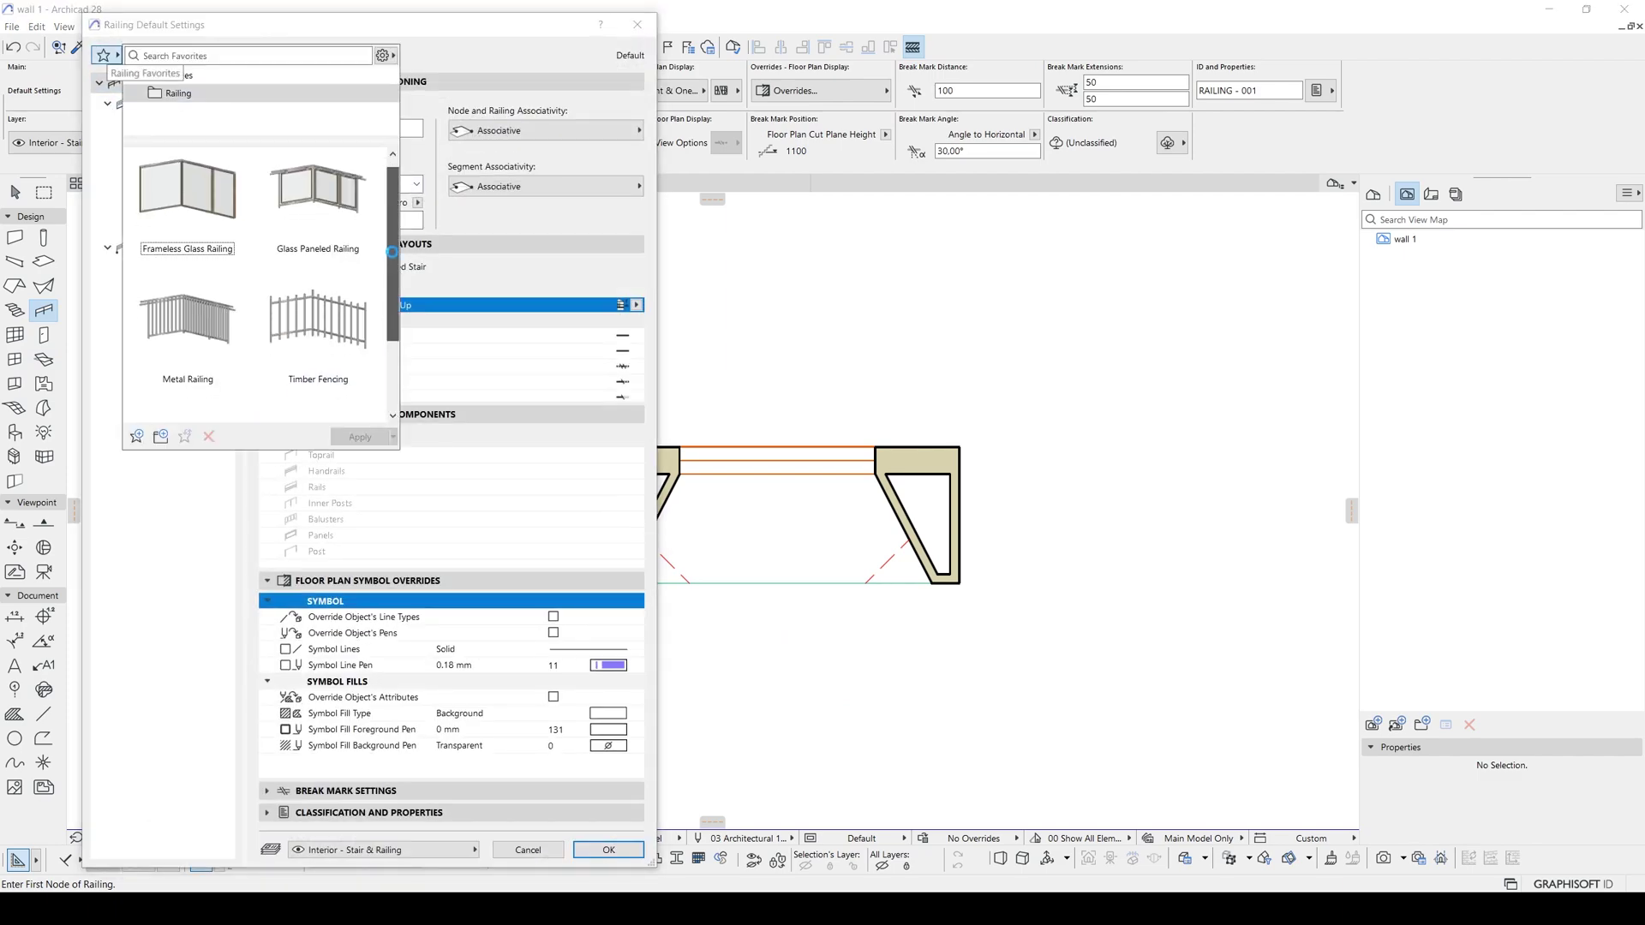
scroll(390, 265, "down", 1)
left_click(229, 134)
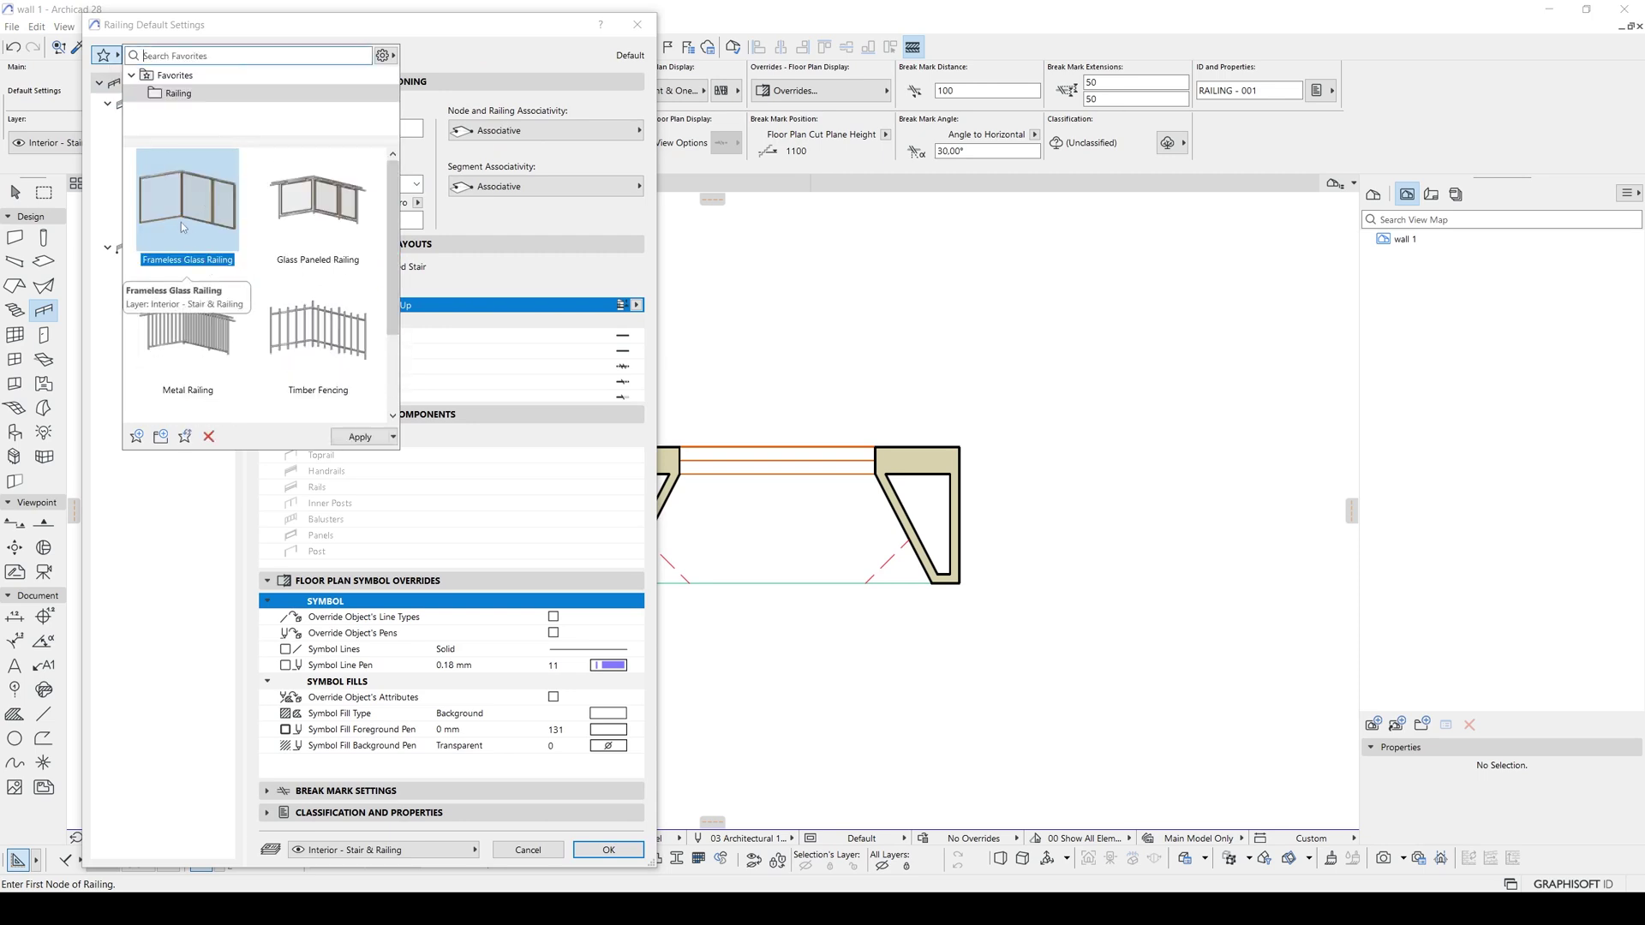
double_click(181, 223)
left_click(155, 103)
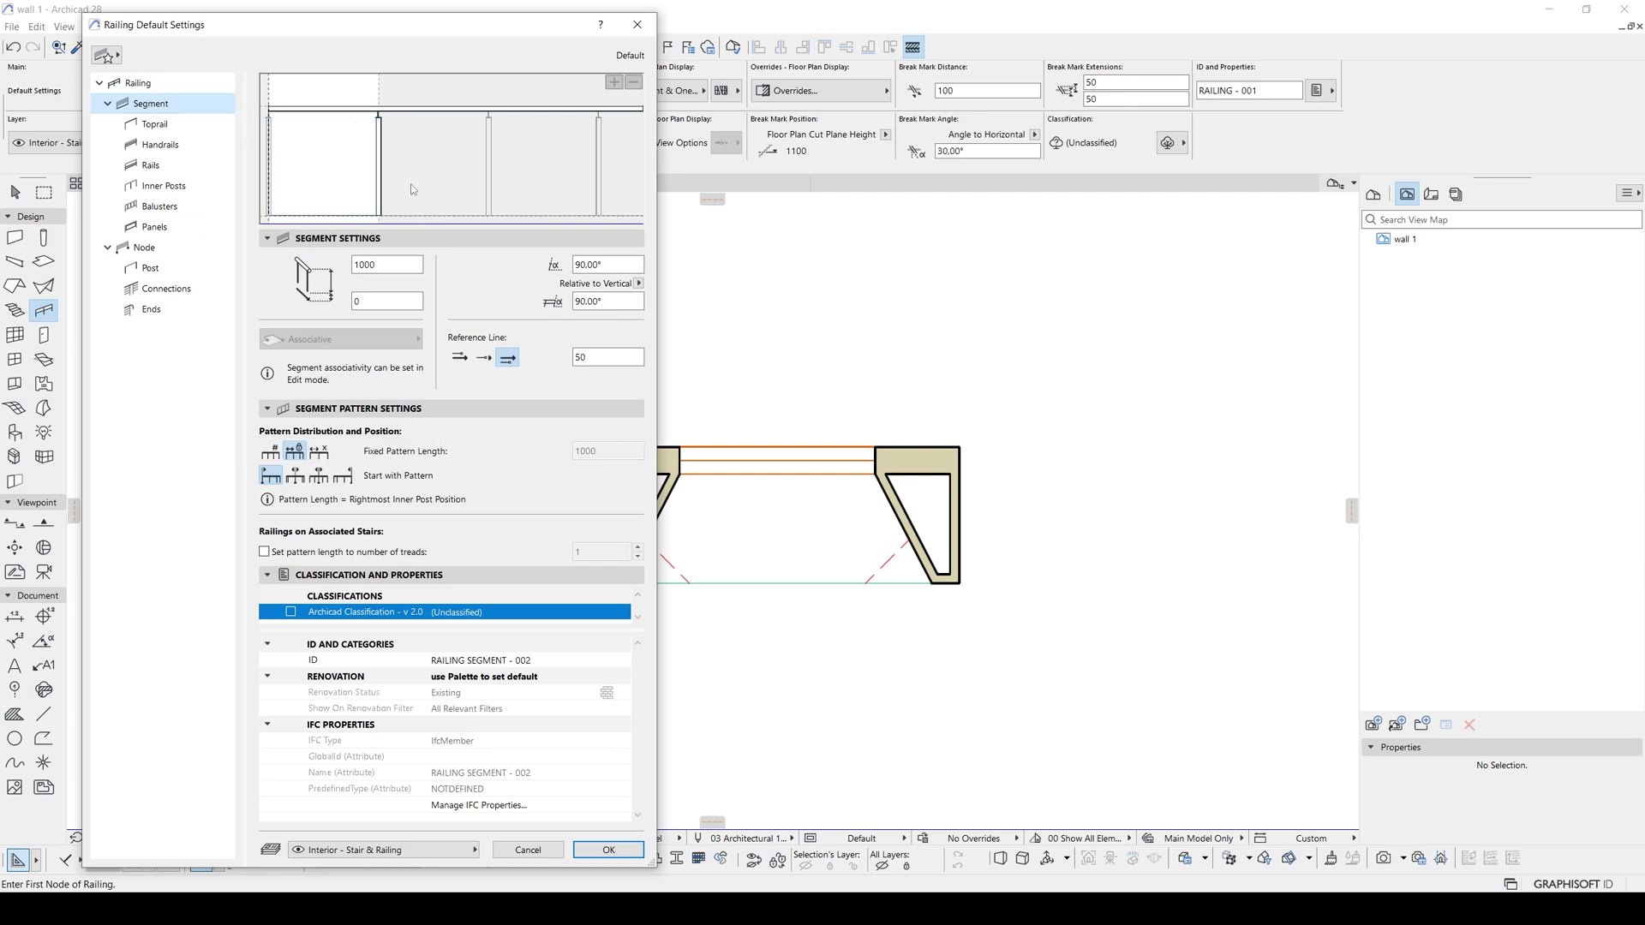
left_click(609, 851)
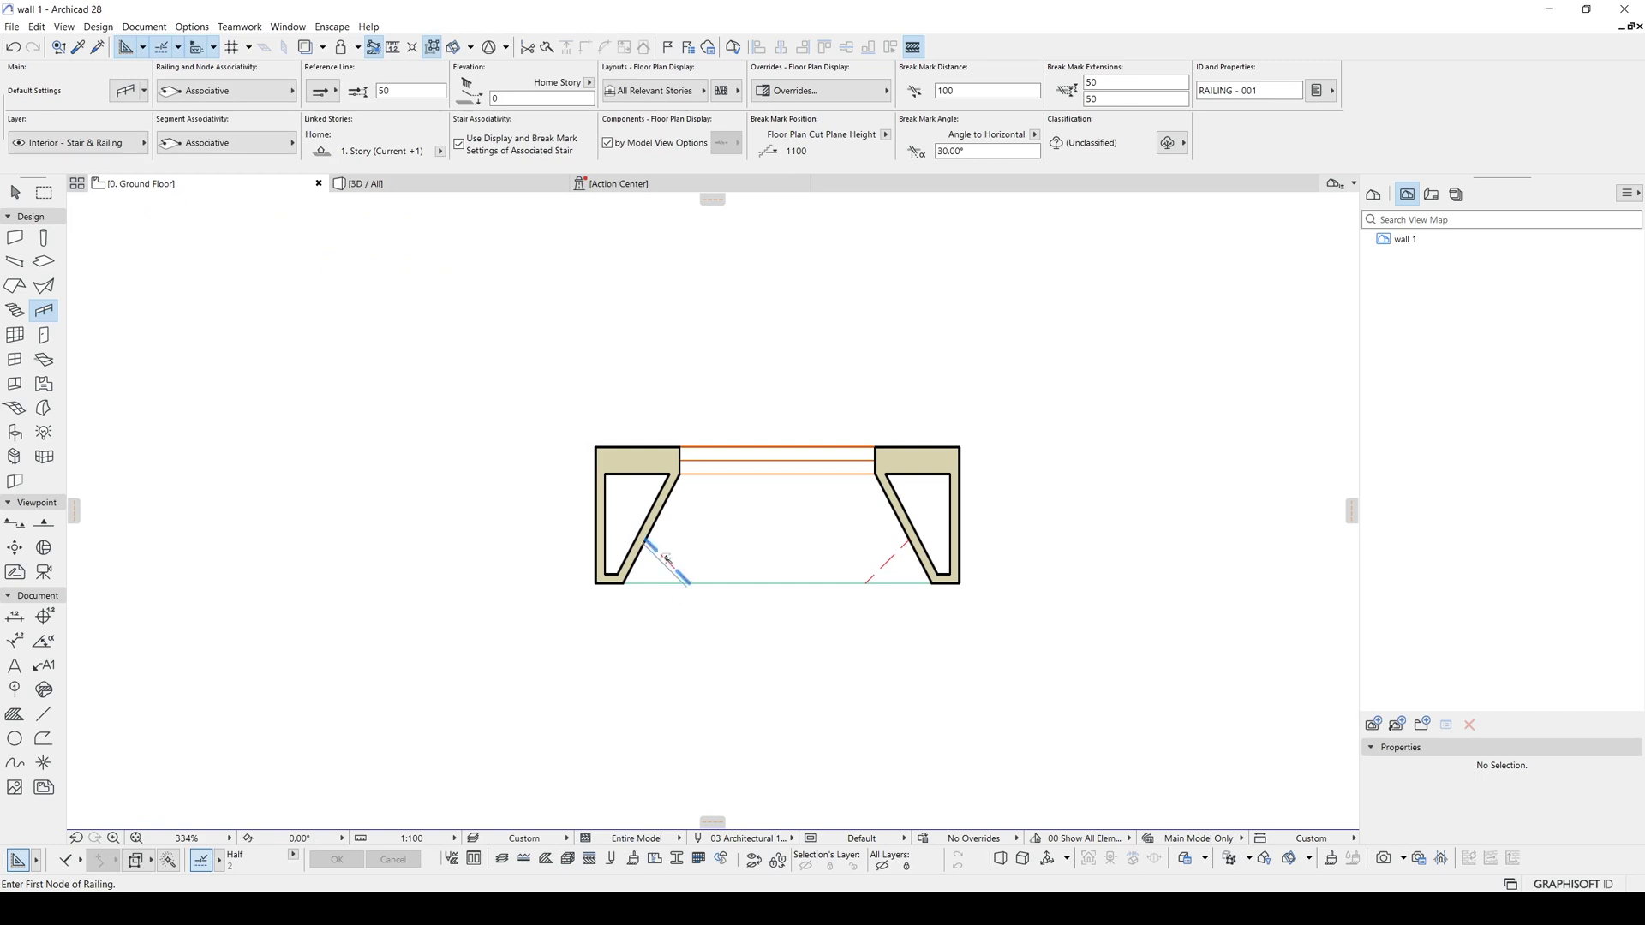
- Place a railing along the left dashed guide line
left_click(666, 559)
scroll(674, 586, "up", 1)
scroll(676, 578, "up", 2)
- Draw a three-segment glass railing from the left diagonal guide along the front edge to the right guide, then view it in 3D
middle_click_drag(678, 571, 533, 529)
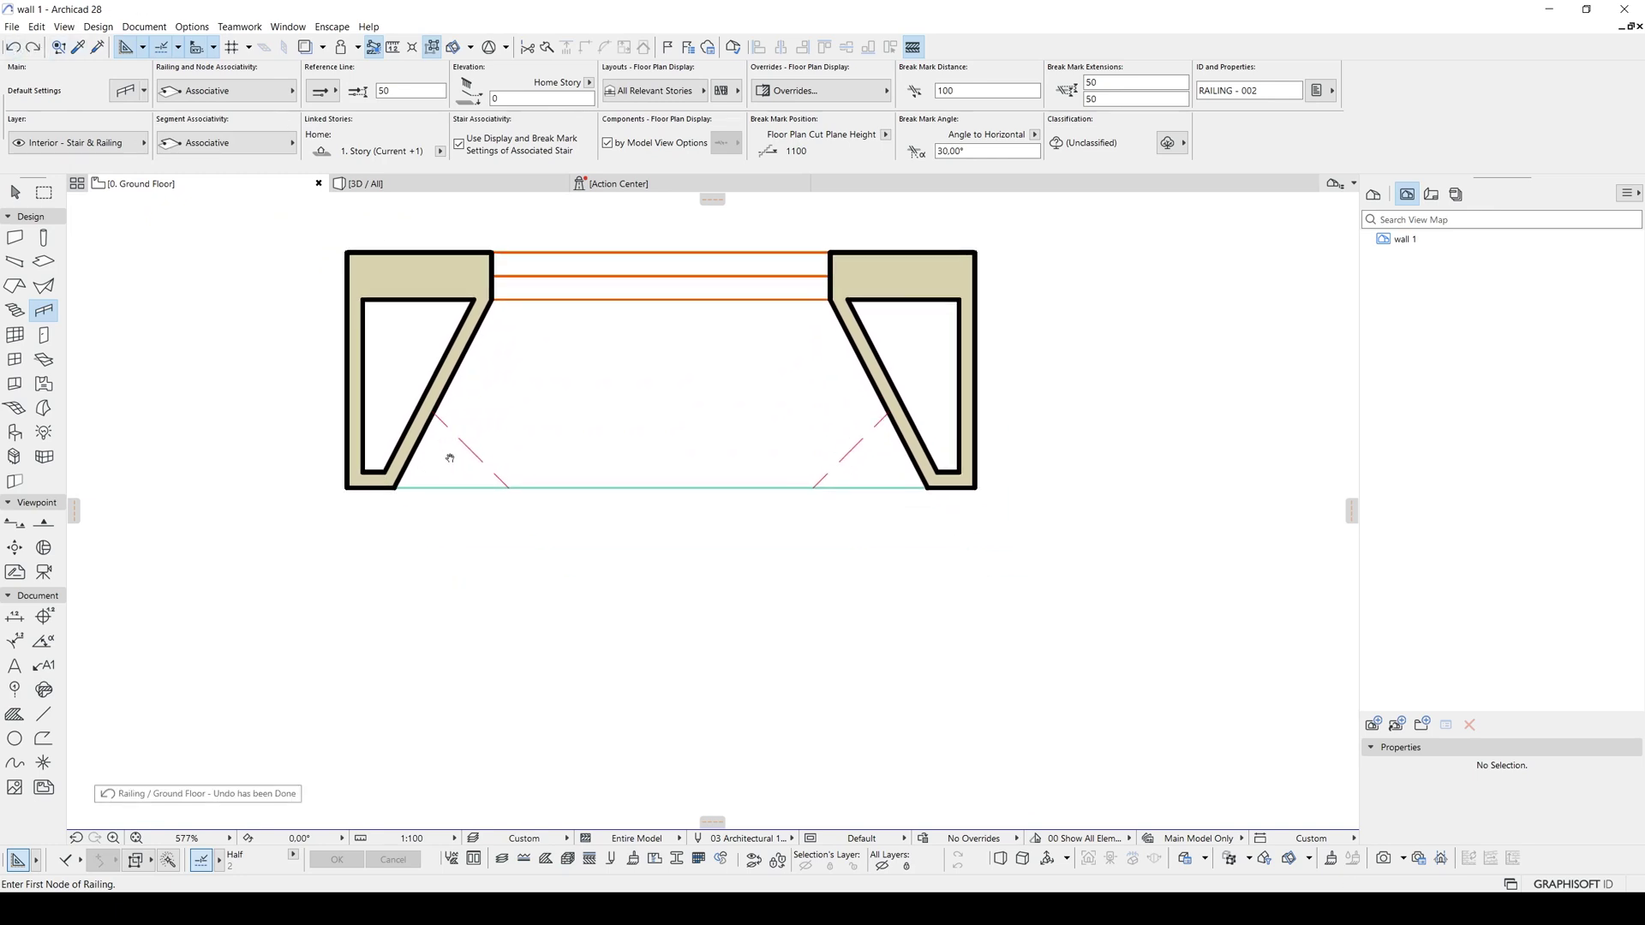
middle_click_drag(480, 544, 420, 463)
left_click(436, 411)
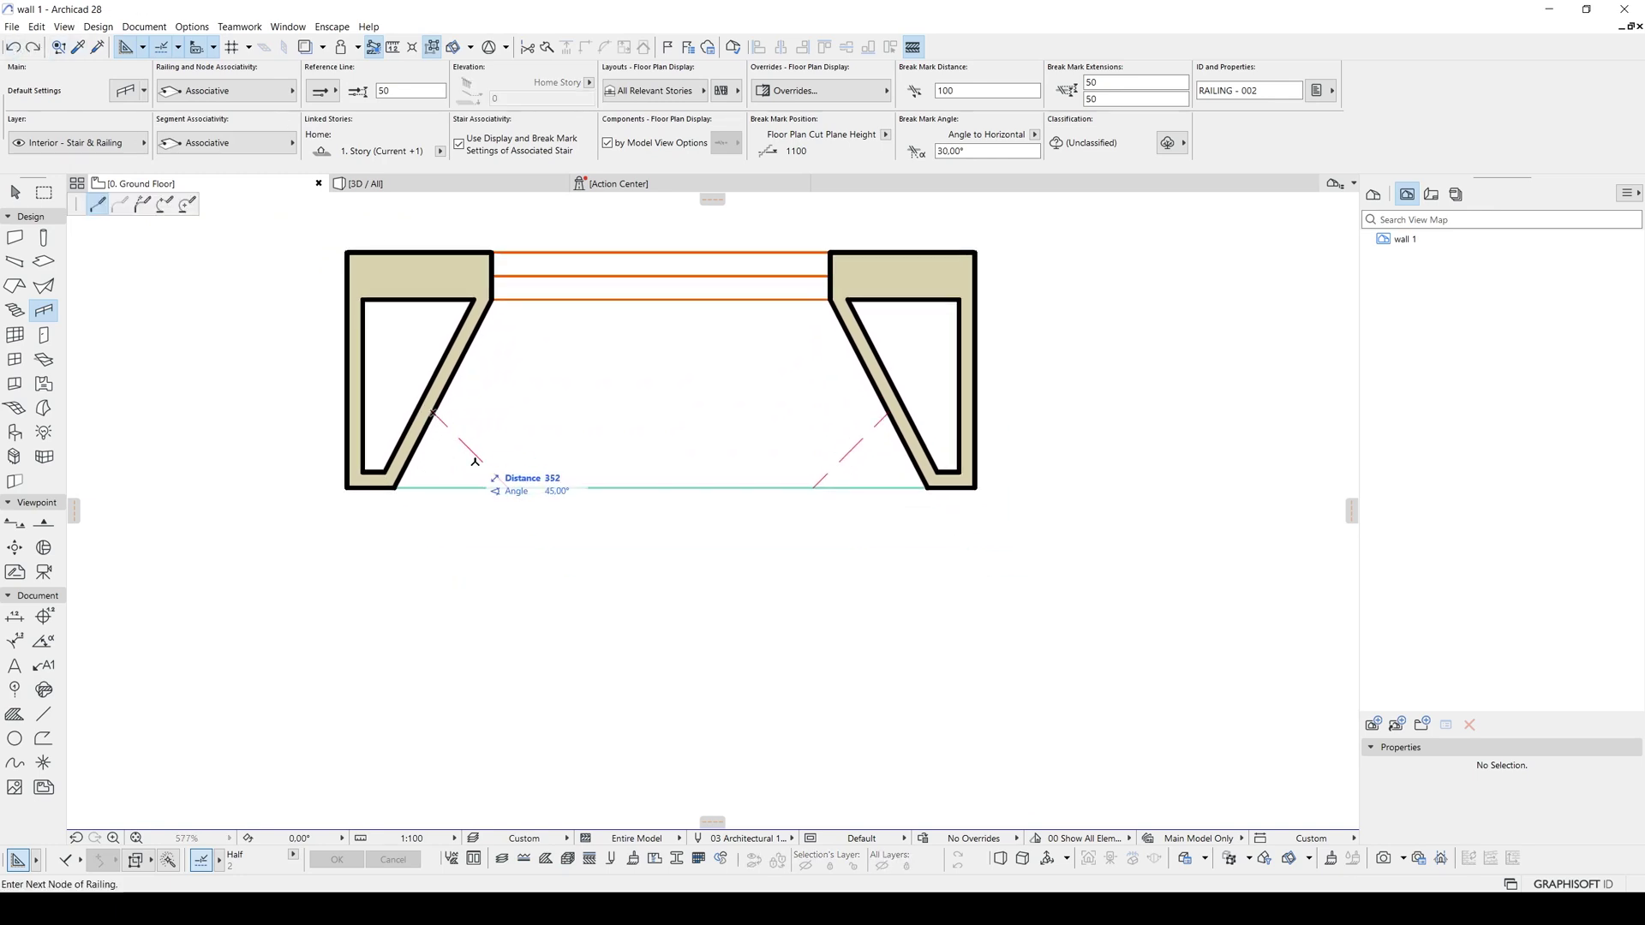
left_click(508, 488)
left_click(812, 487)
double_click(888, 410)
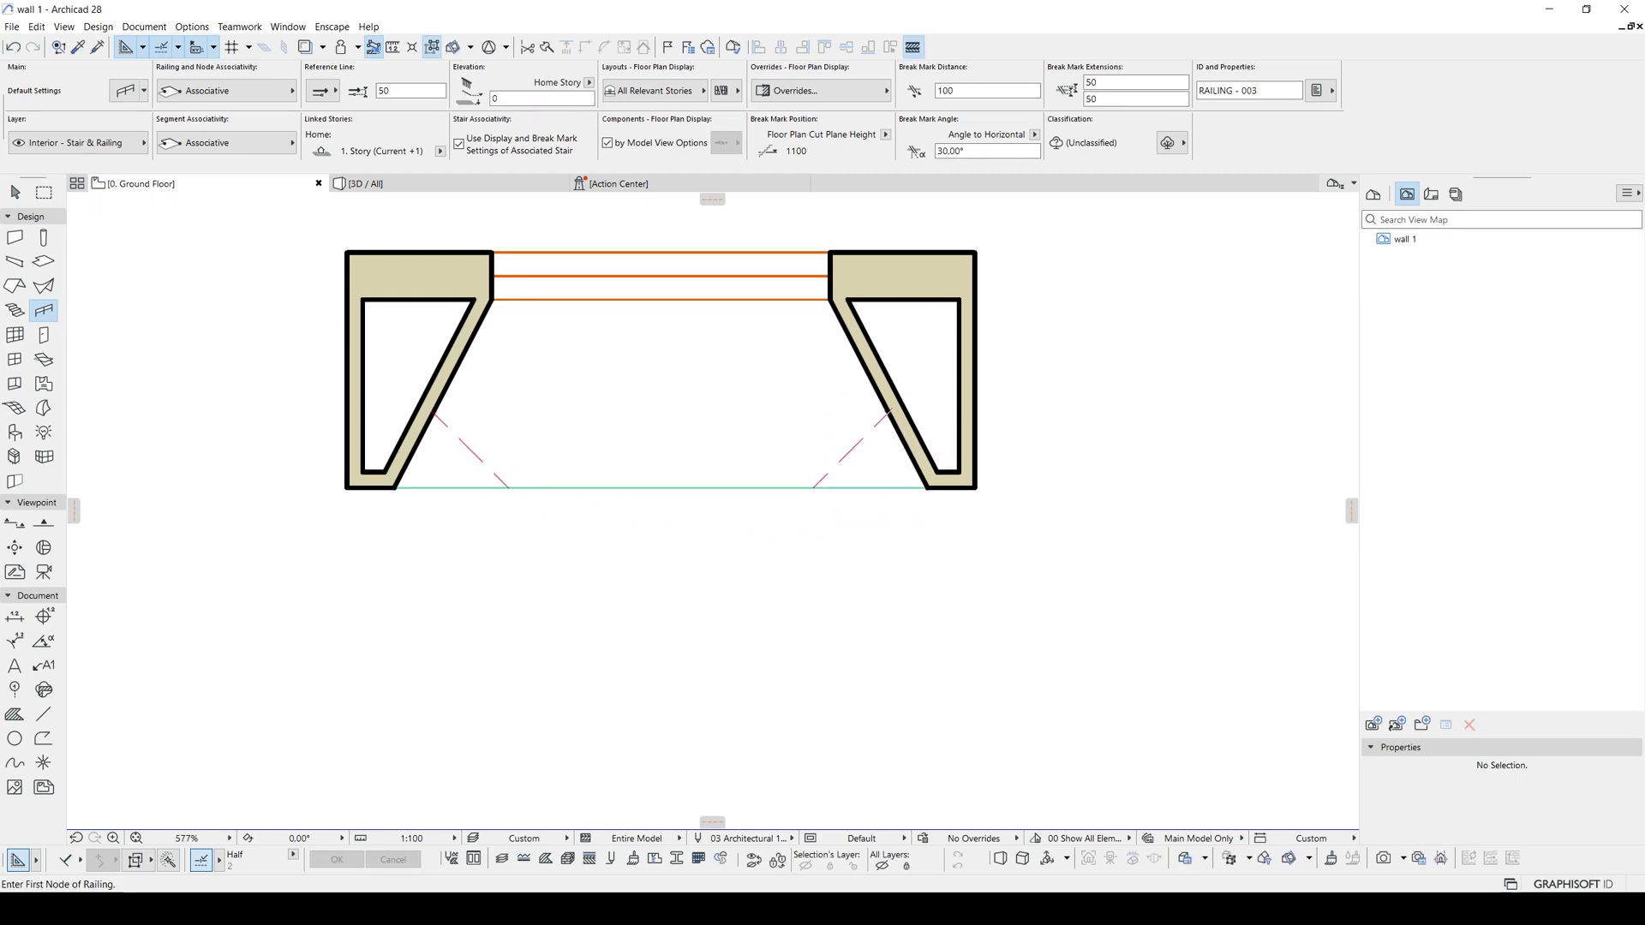
key("F3")
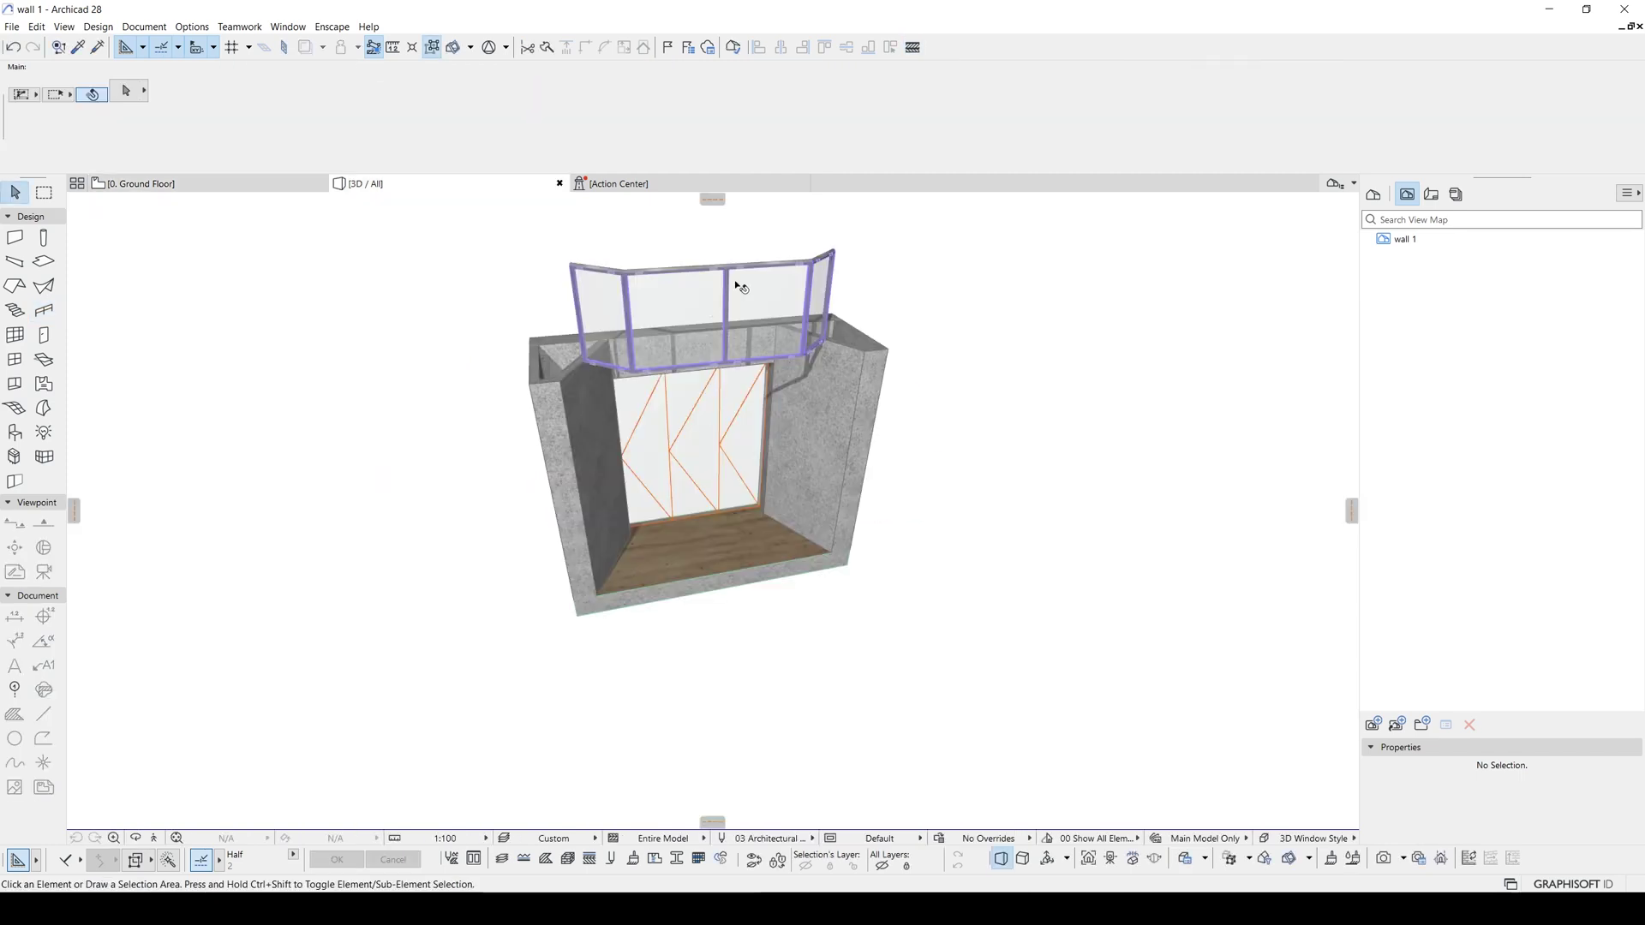
- Select the glass railing in 3D and set its Home Story to 0. Ground Floor
left_click(733, 281)
scroll(683, 275, "up", 5)
scroll(629, 423, "up", 3)
scroll(629, 423, "down", 2)
scroll(626, 433, "down", 3)
scroll(631, 433, "down", 5)
middle_click_drag(604, 458, 616, 309)
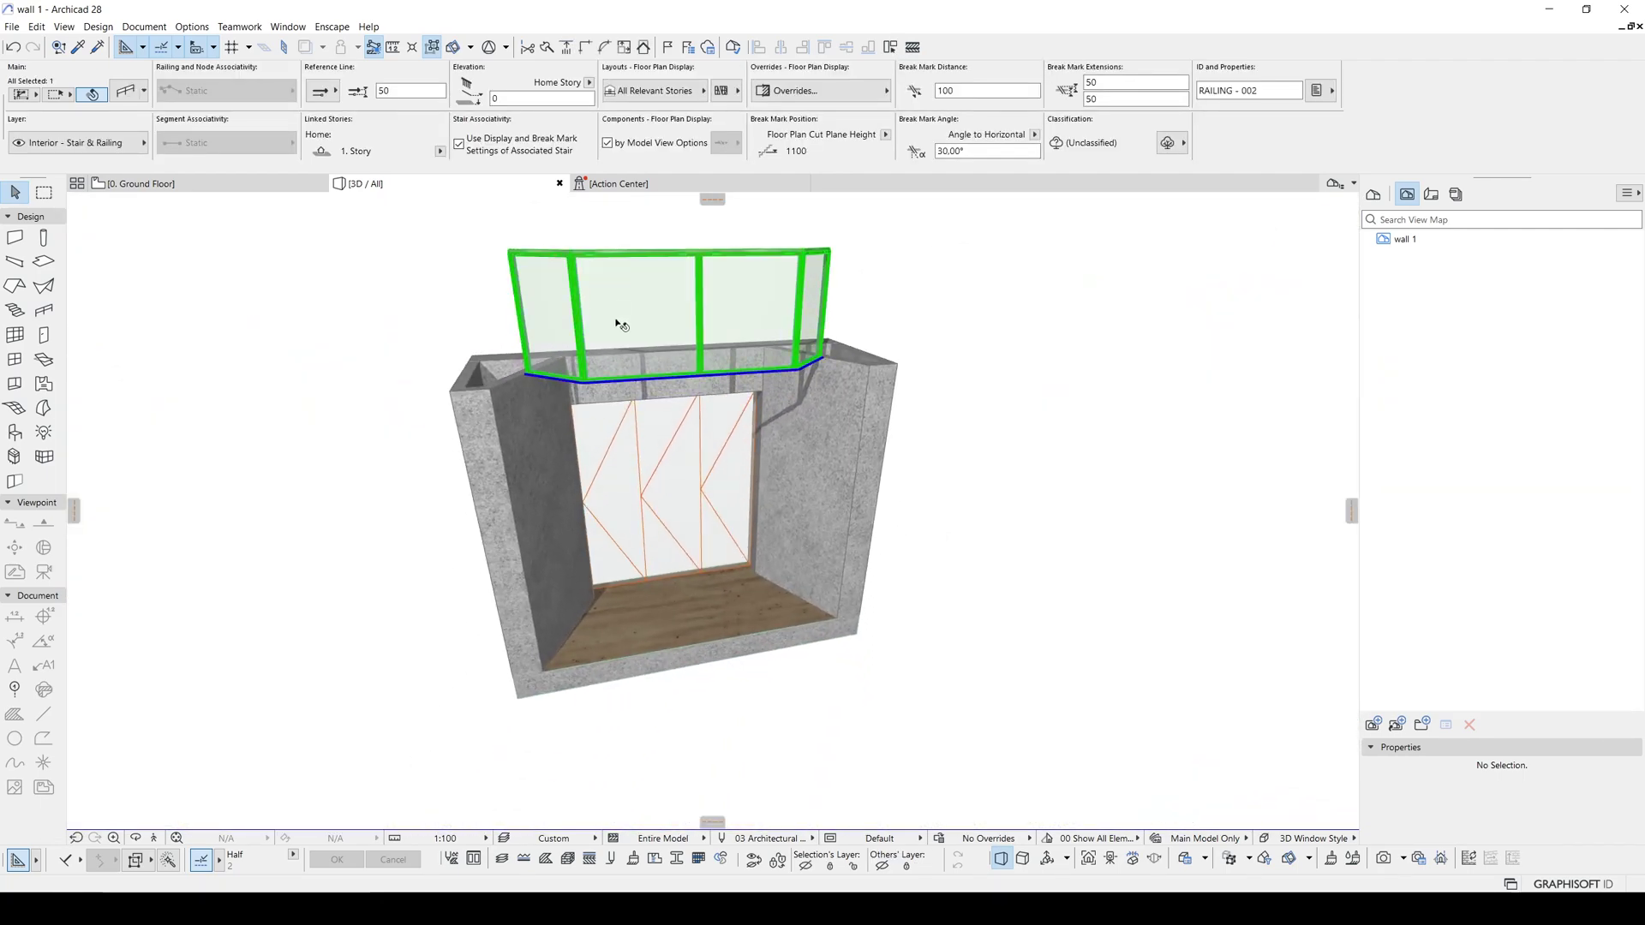
left_click(440, 152)
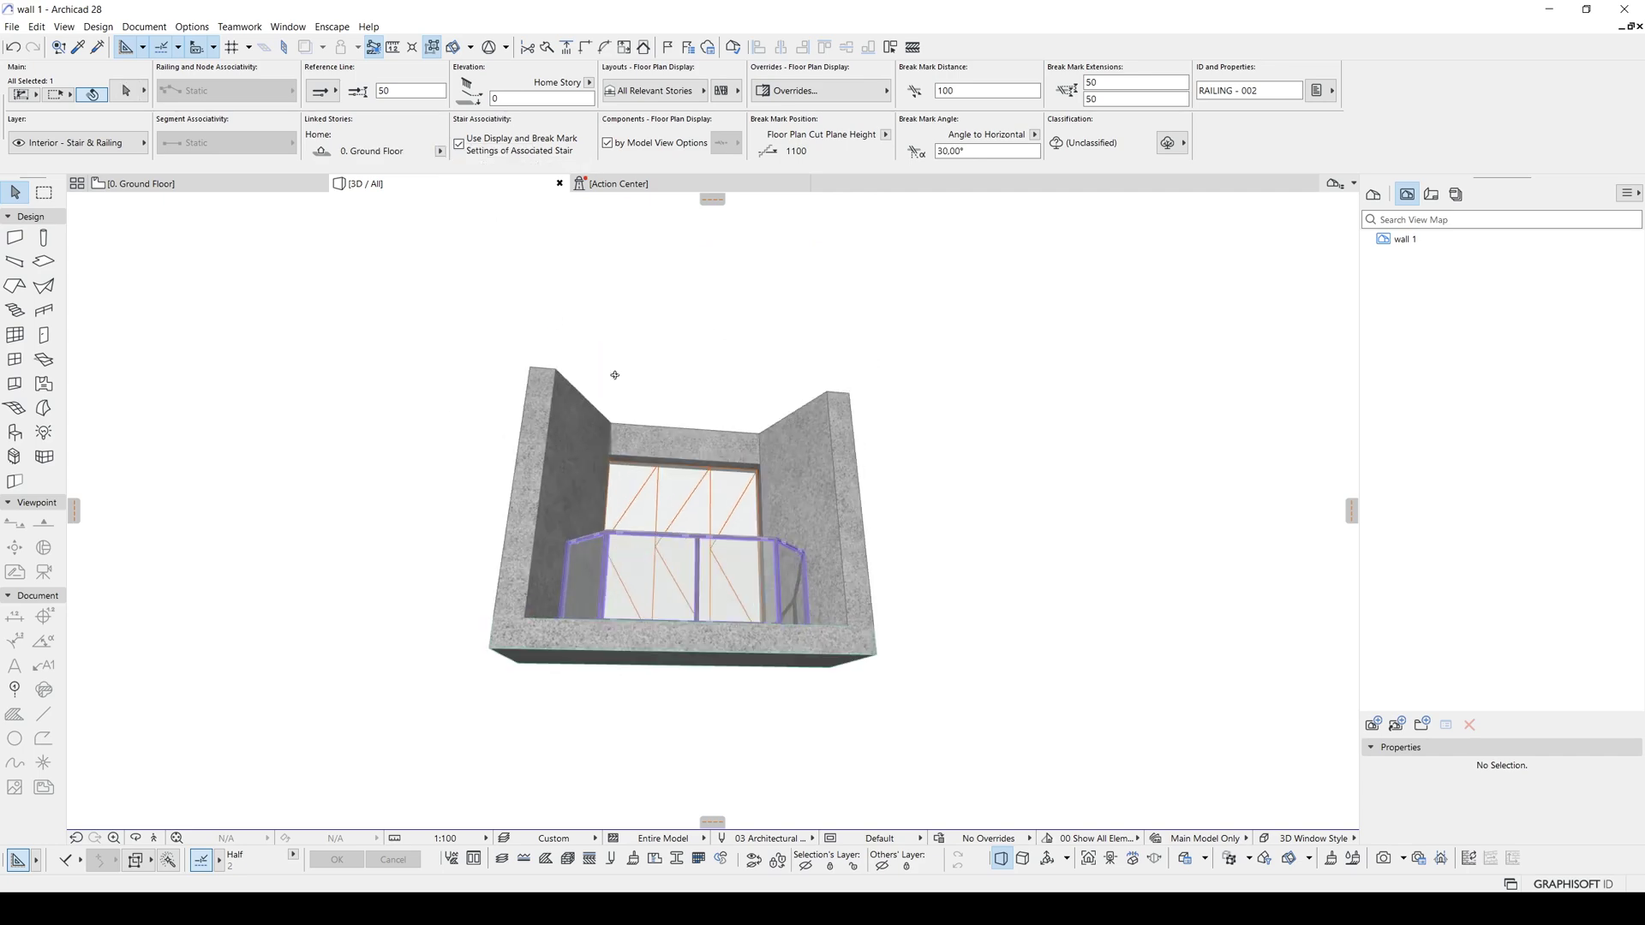
- Orbit to frontal and side-on views to check the railing stands on the balcony deck
middle_click_drag(621, 475, 679, 596, "shift")
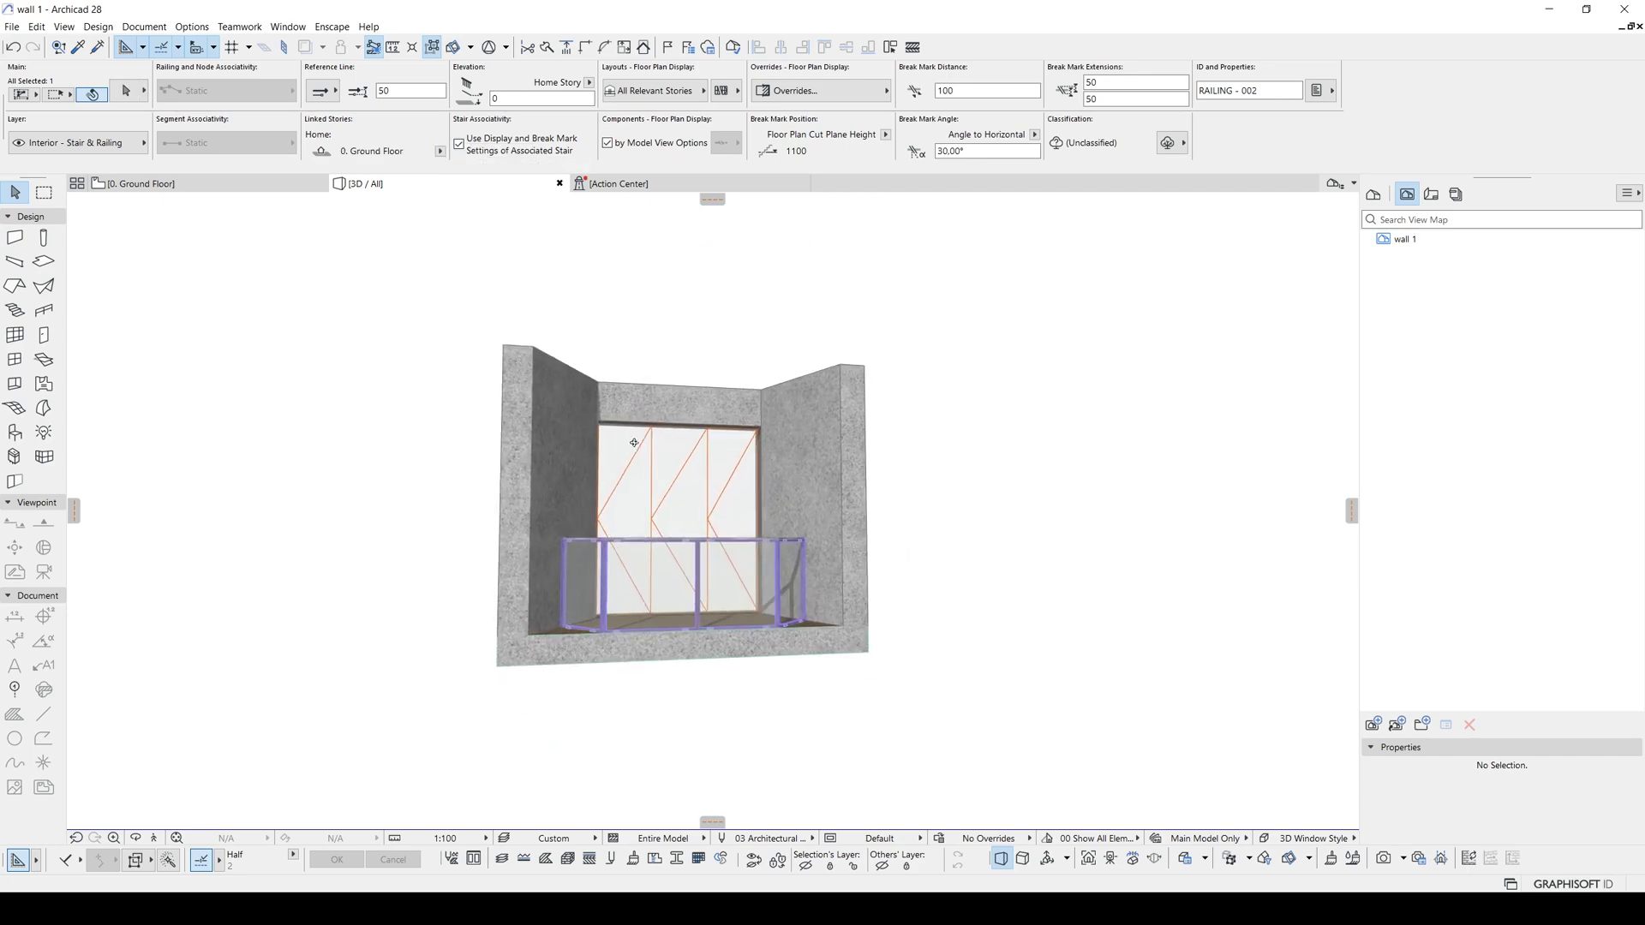
scroll(678, 595, "up", 2)
scroll(679, 565, "up", 5)
mouse_move(682, 455)
middle_mouse_down("shift")
mouse_move(976, 526)
mouse_move(990, 554)
middle_mouse_up("shift")
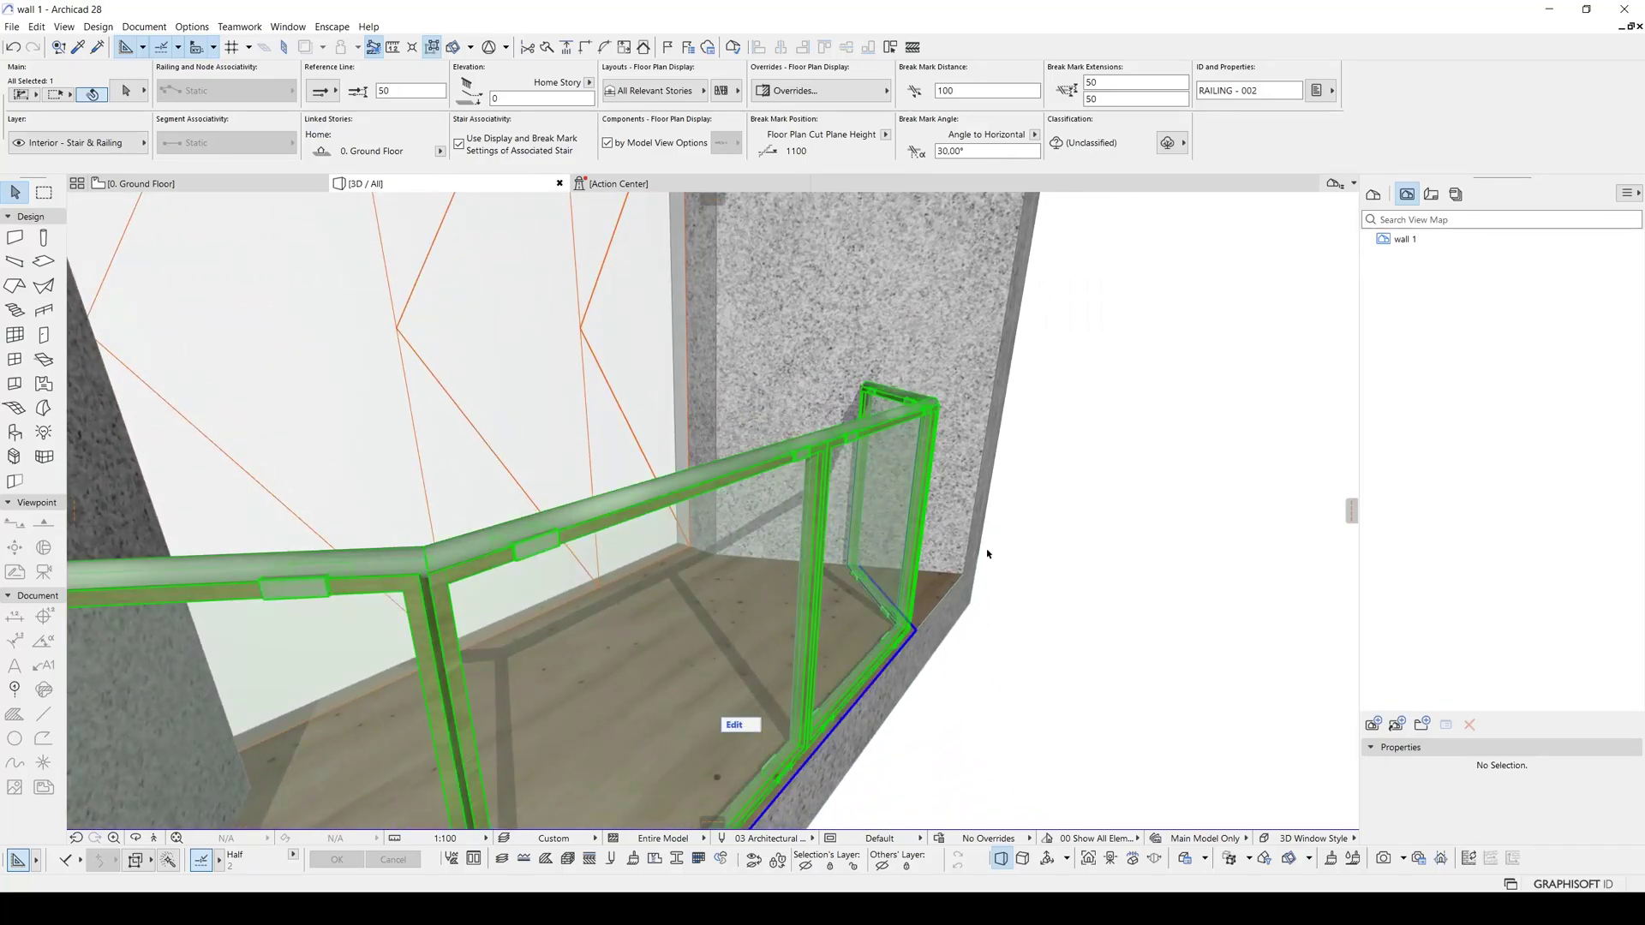
- In Railing Selection Settings, browse the railing and railing segment favorites without applying one
key("ctrl+t")
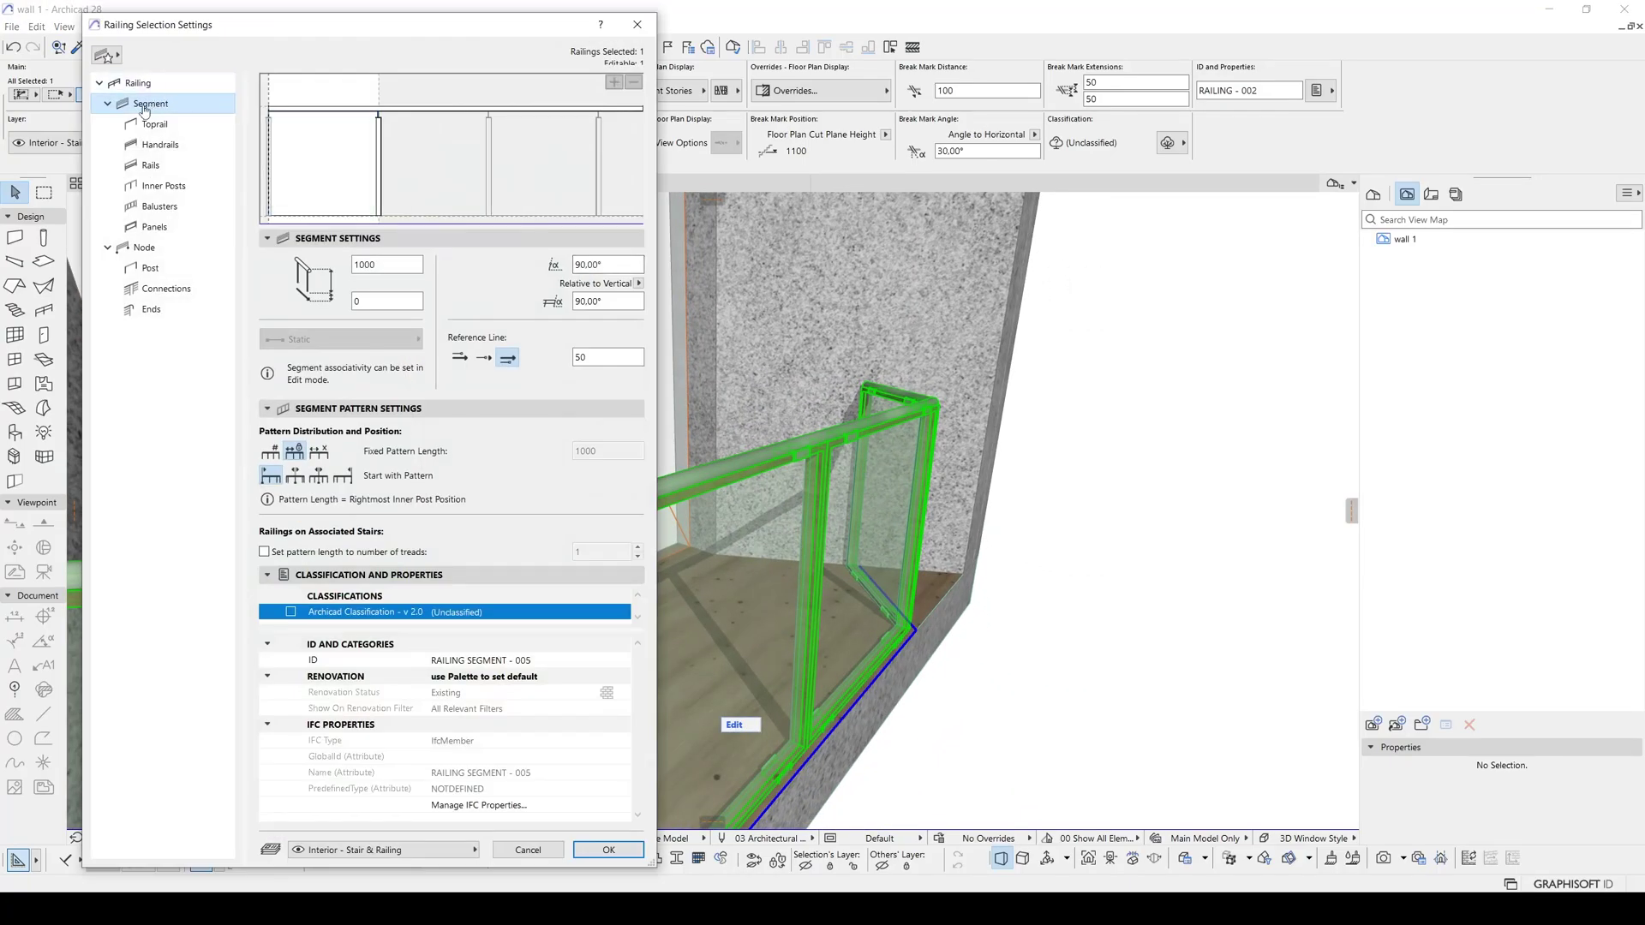
left_click(105, 57)
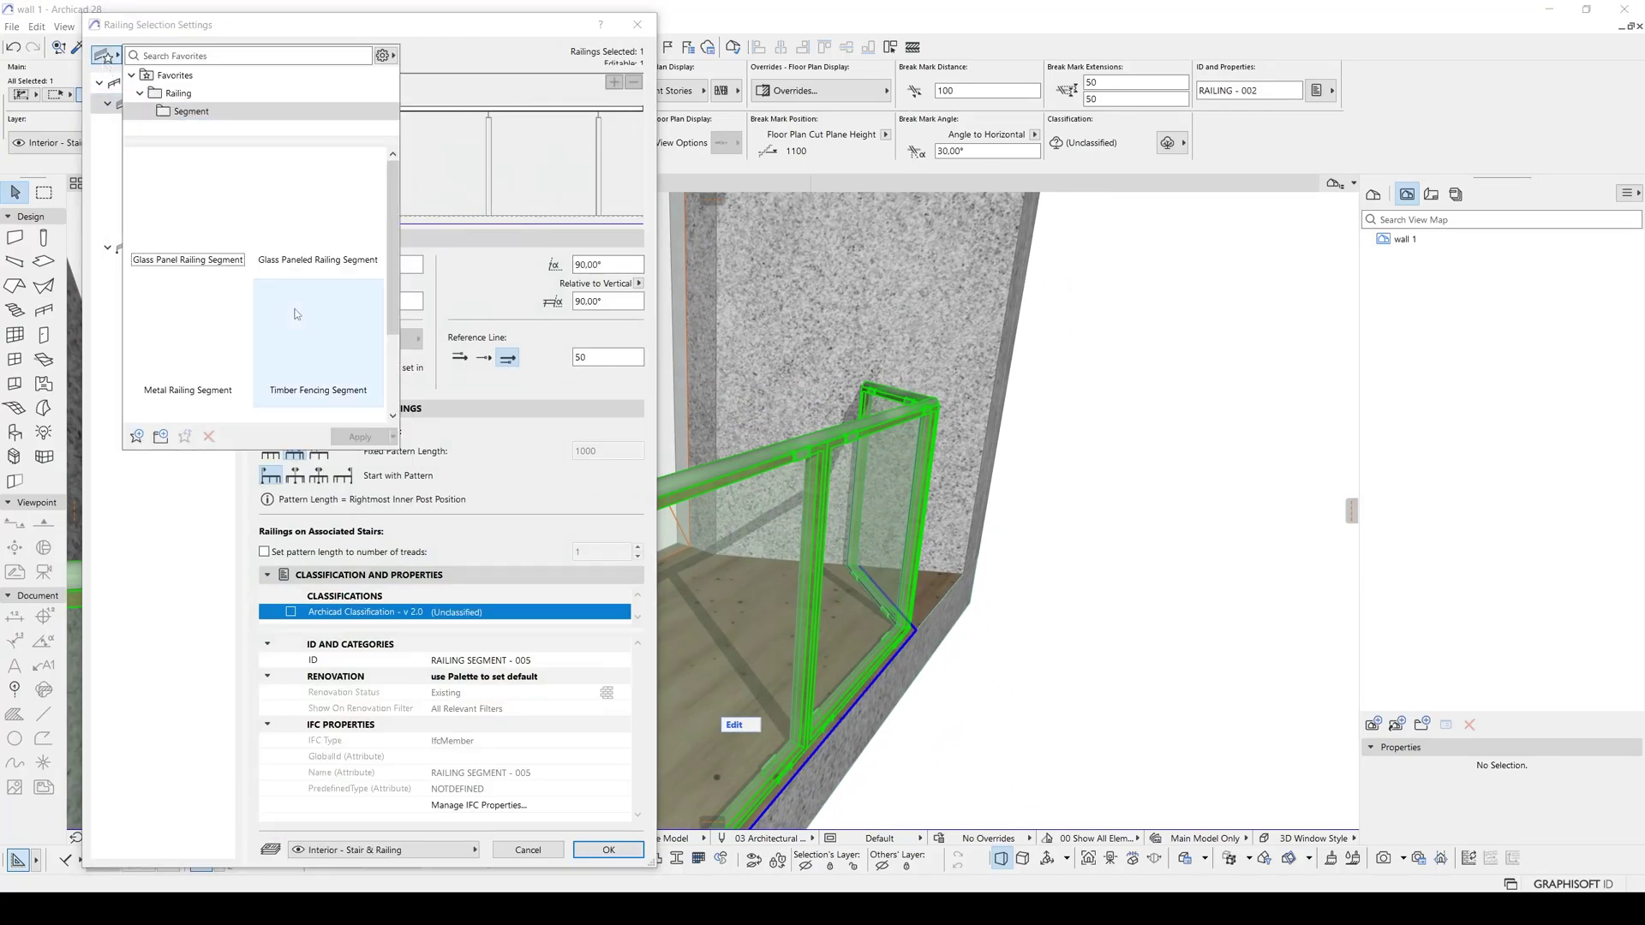
scroll(380, 271, "down", 3)
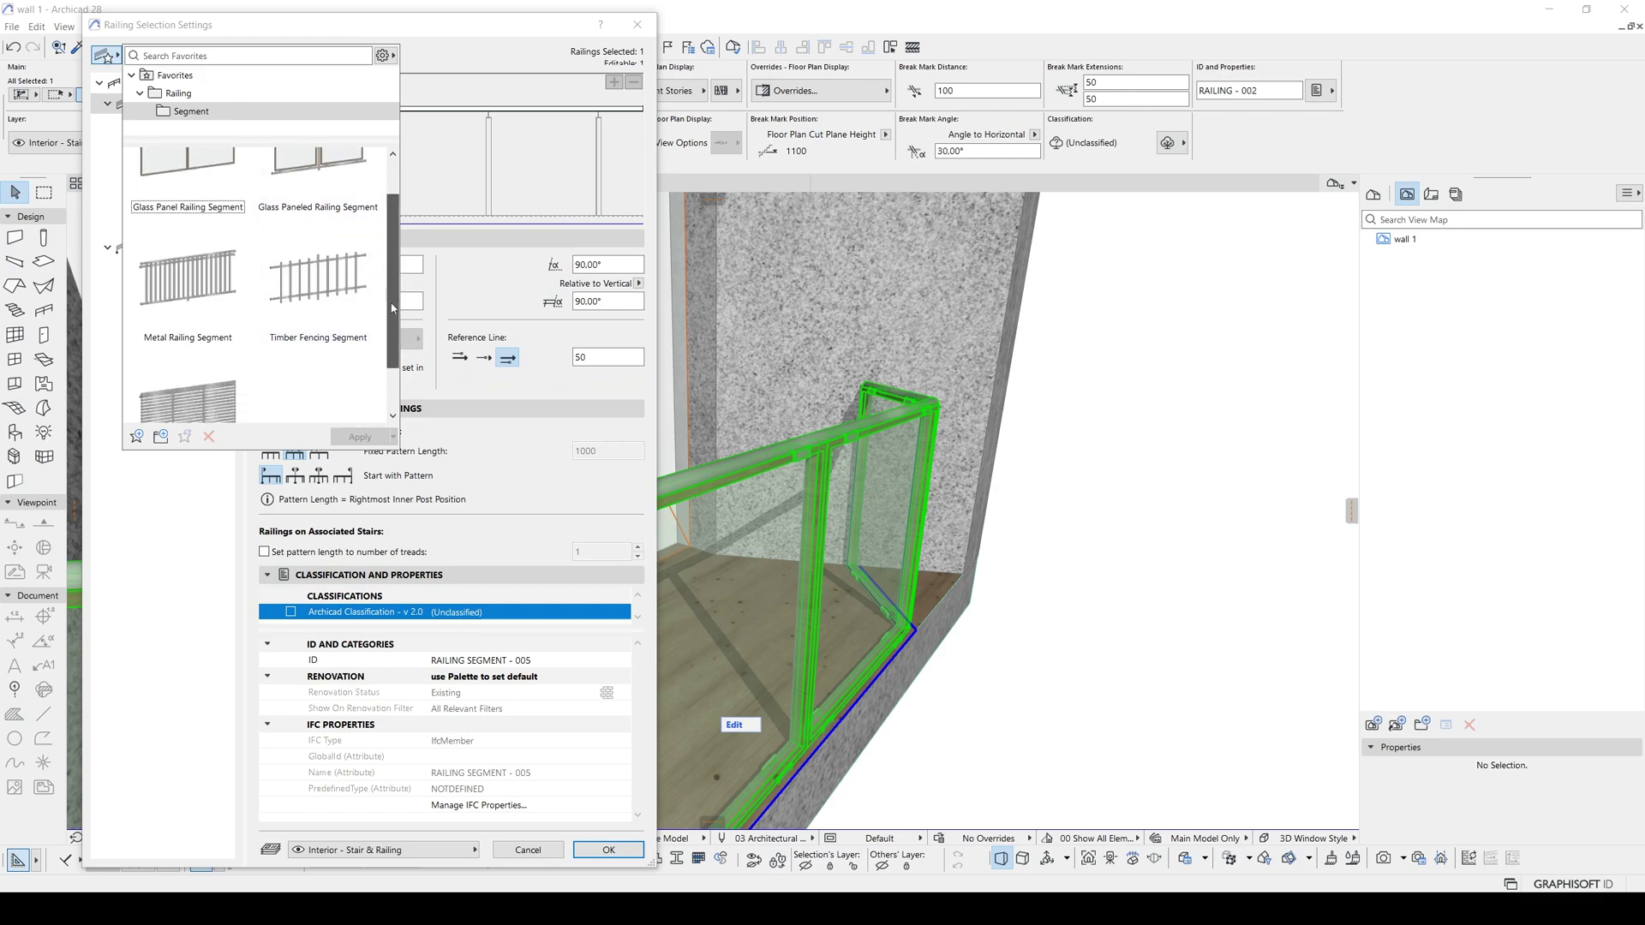
scroll(381, 271, "up", 3)
left_click(178, 92)
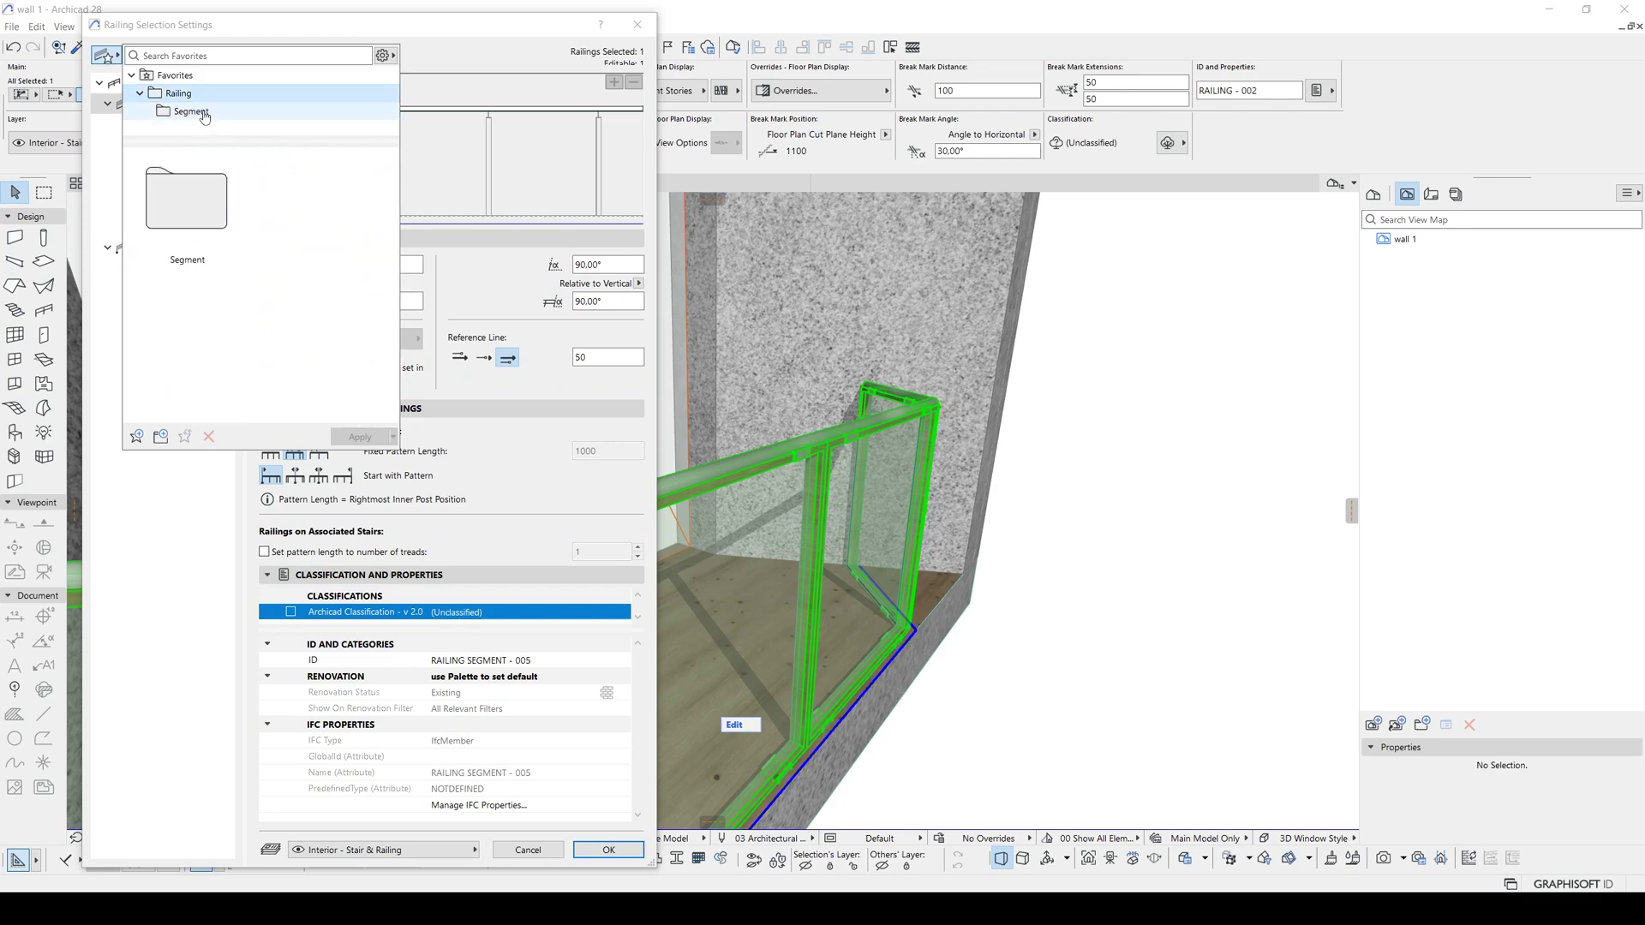
left_click(202, 112)
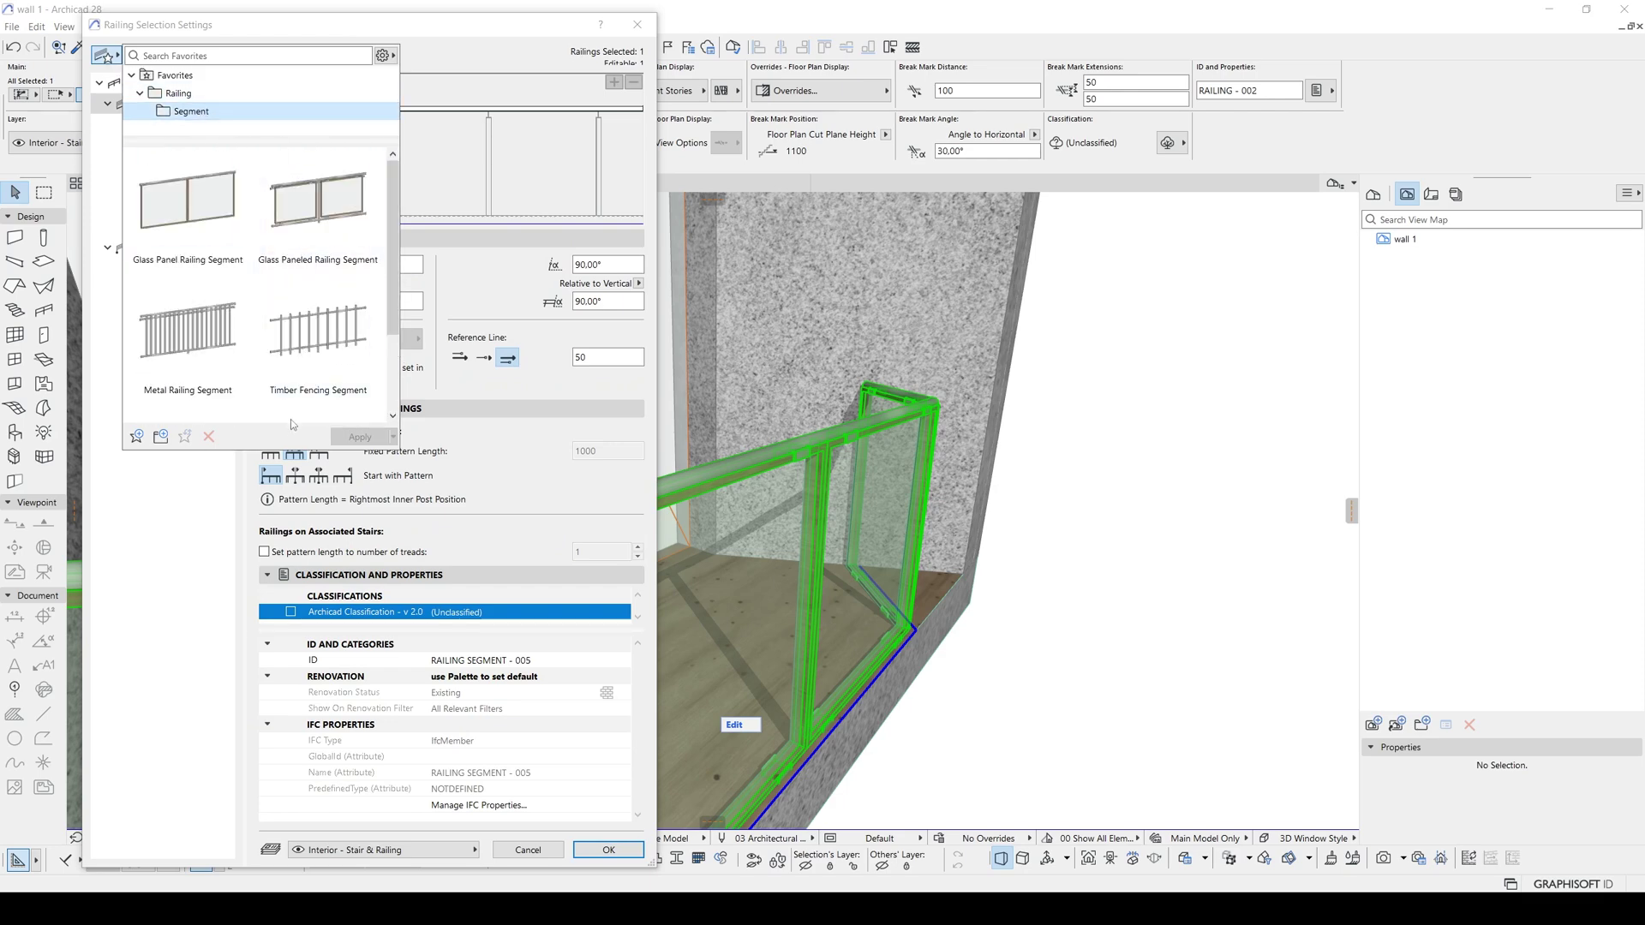
left_click(525, 469)
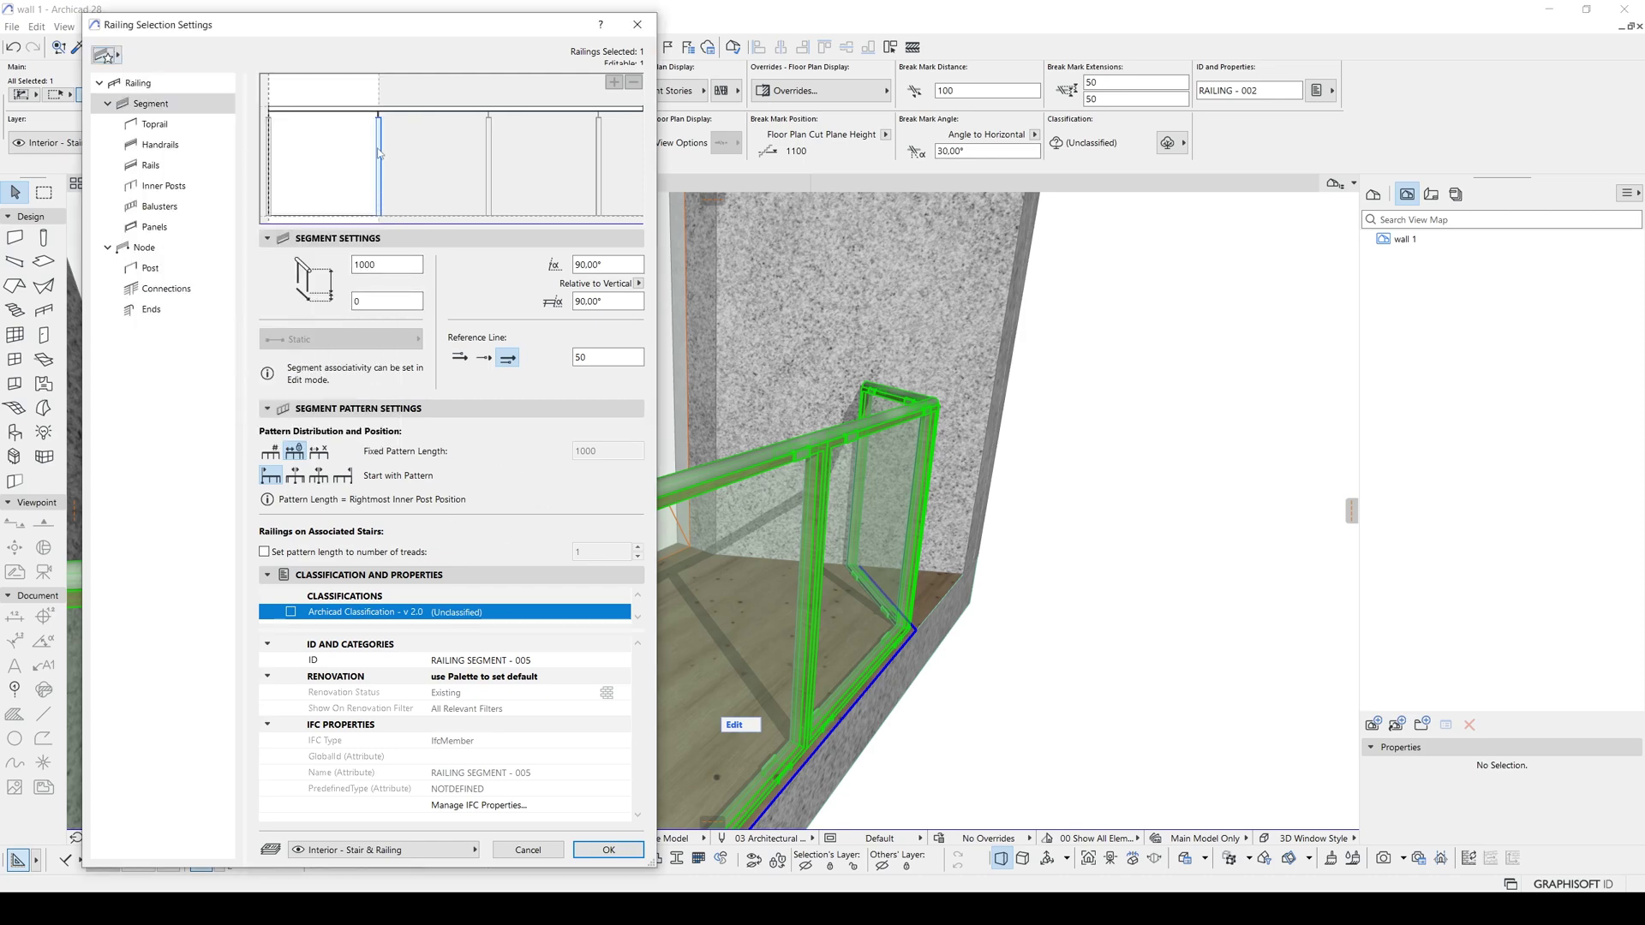
- Uncheck Frame and Fixing for the glass panels and confirm the settings
left_click(311, 151)
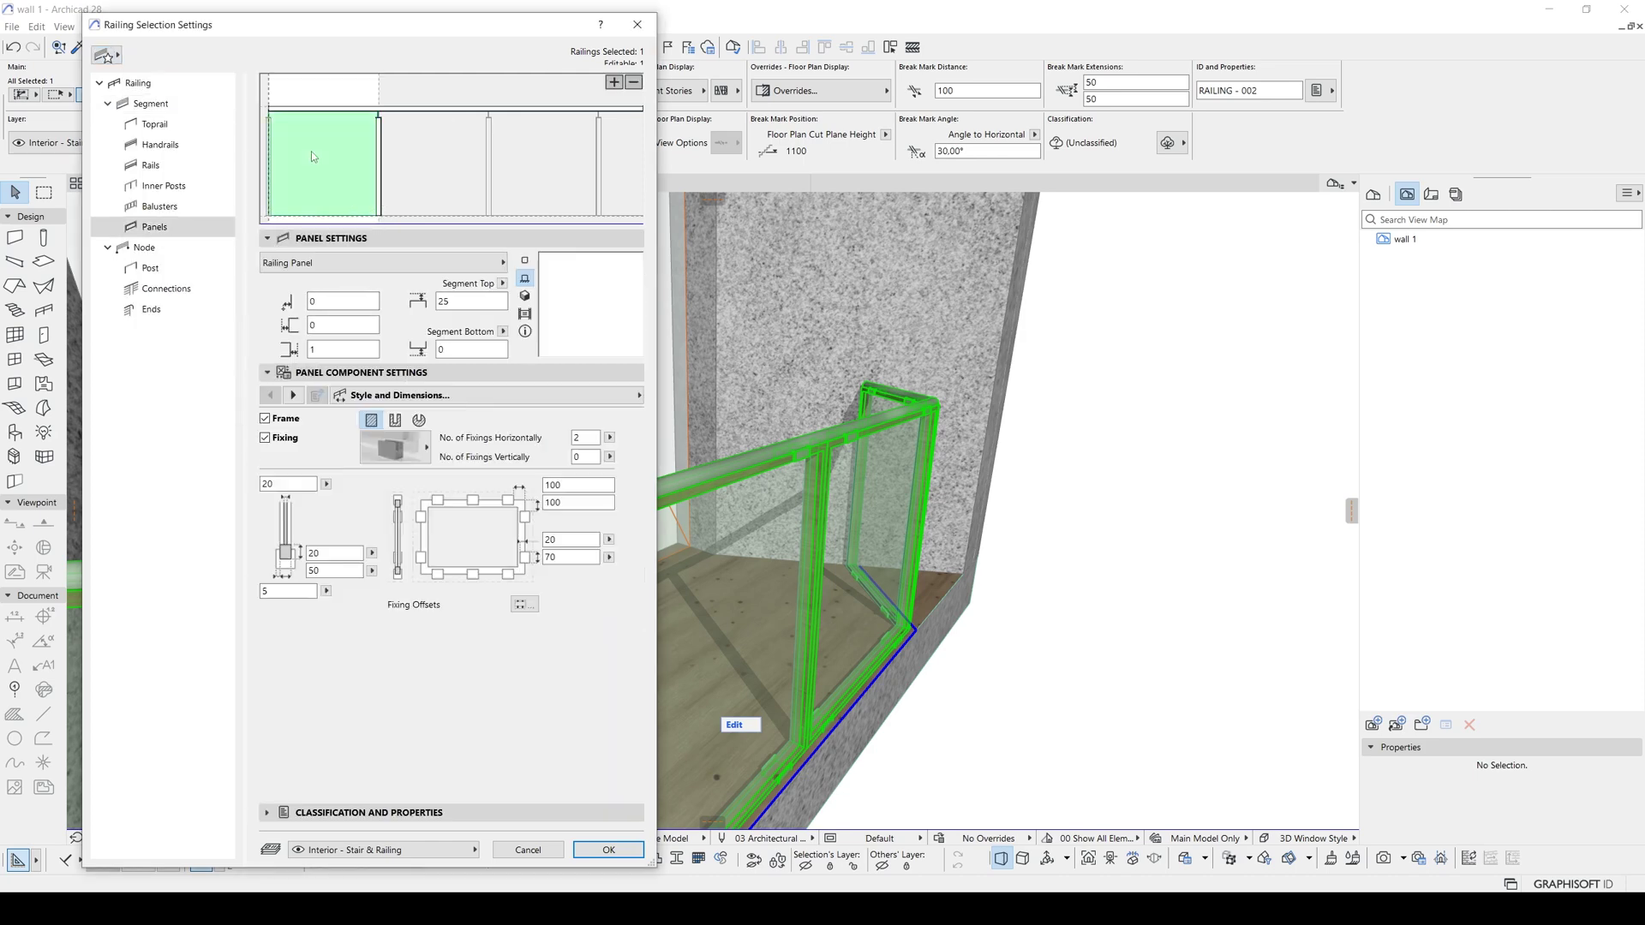
left_click(286, 418)
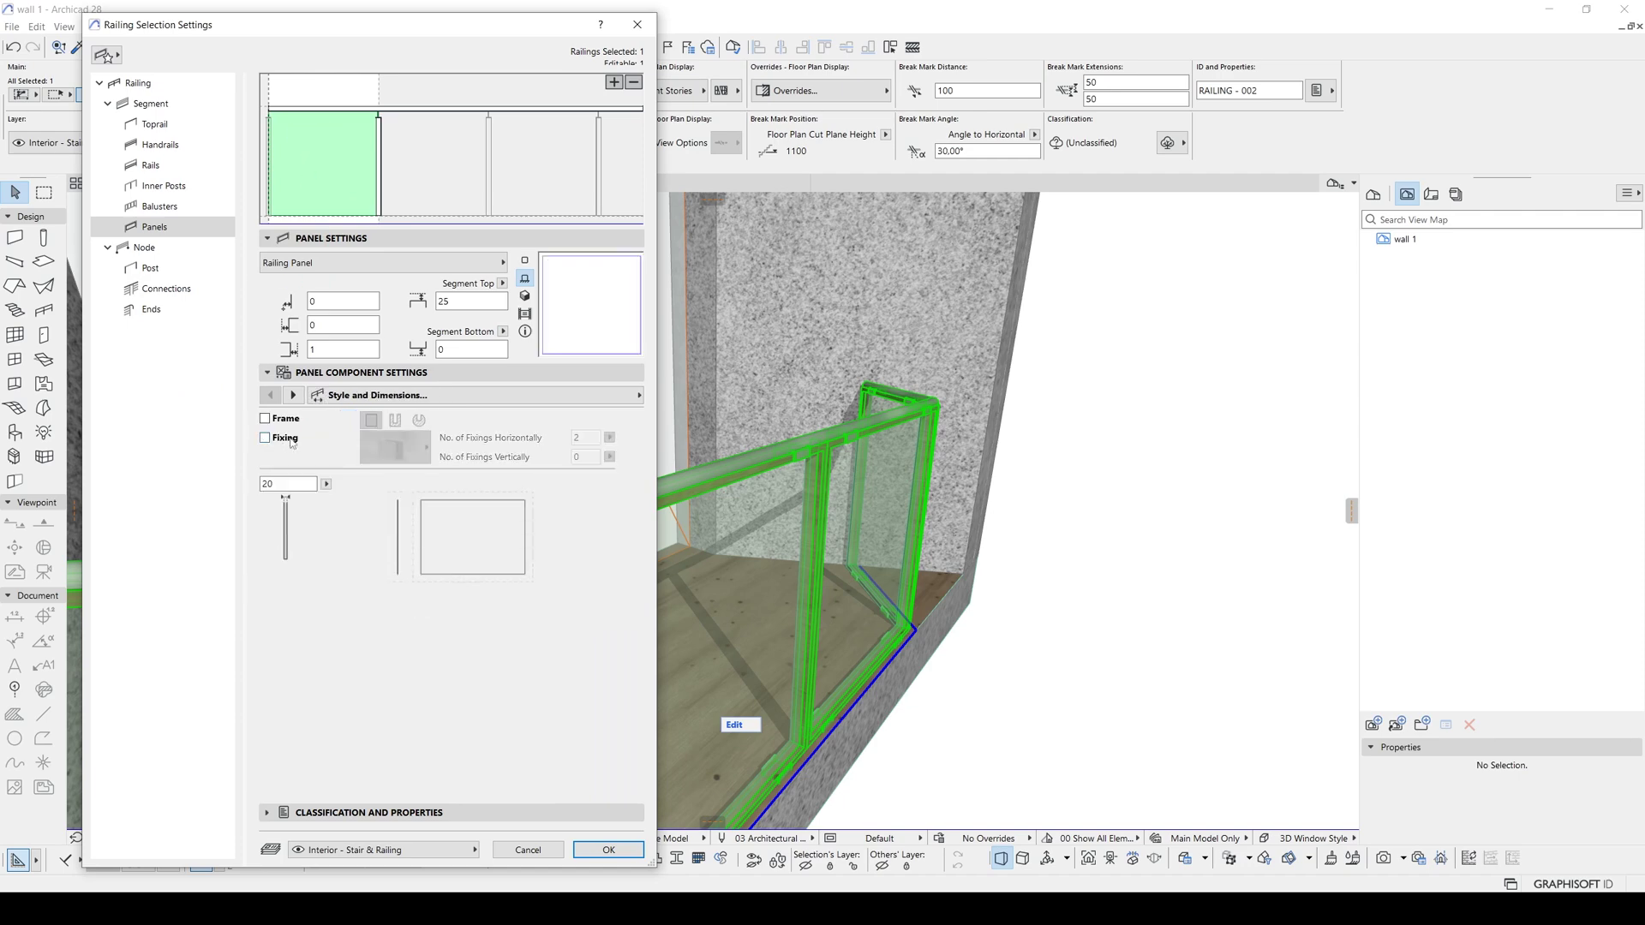
left_click(600, 847)
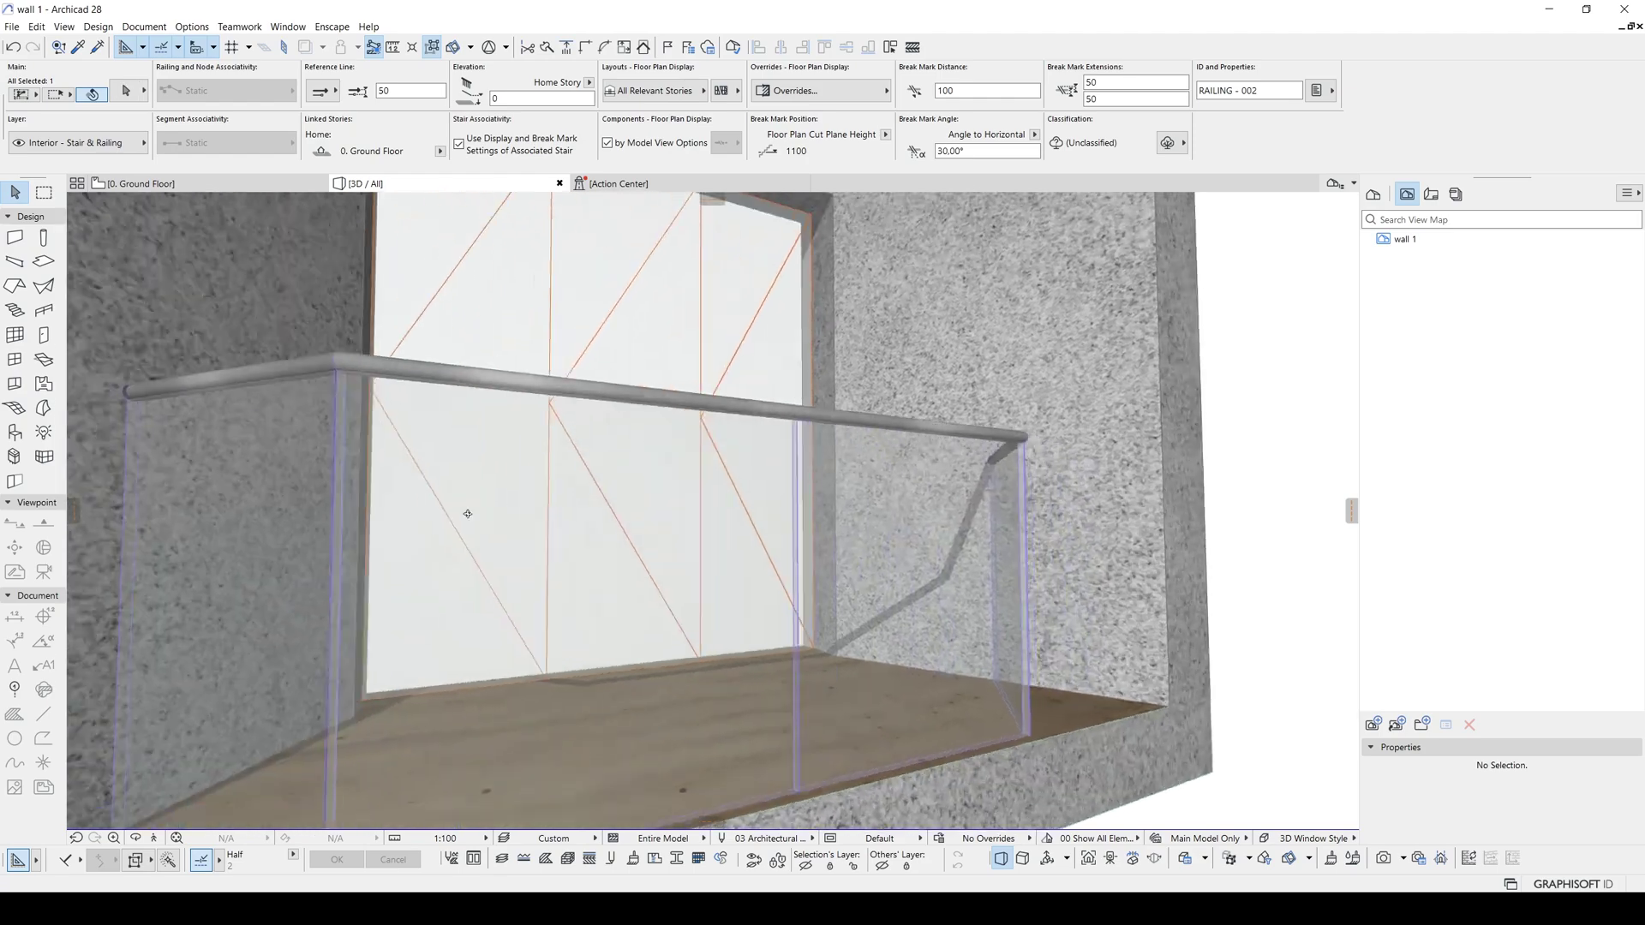
- Change the railing's toprail to a 50 × 50 rounded-square rail shape
mouse_move(467, 513)
middle_mouse_down("shift")
mouse_move(354, 562)
mouse_move(372, 454)
mouse_move(660, 460)
mouse_move(554, 521)
mouse_move(777, 559)
middle_mouse_up("shift")
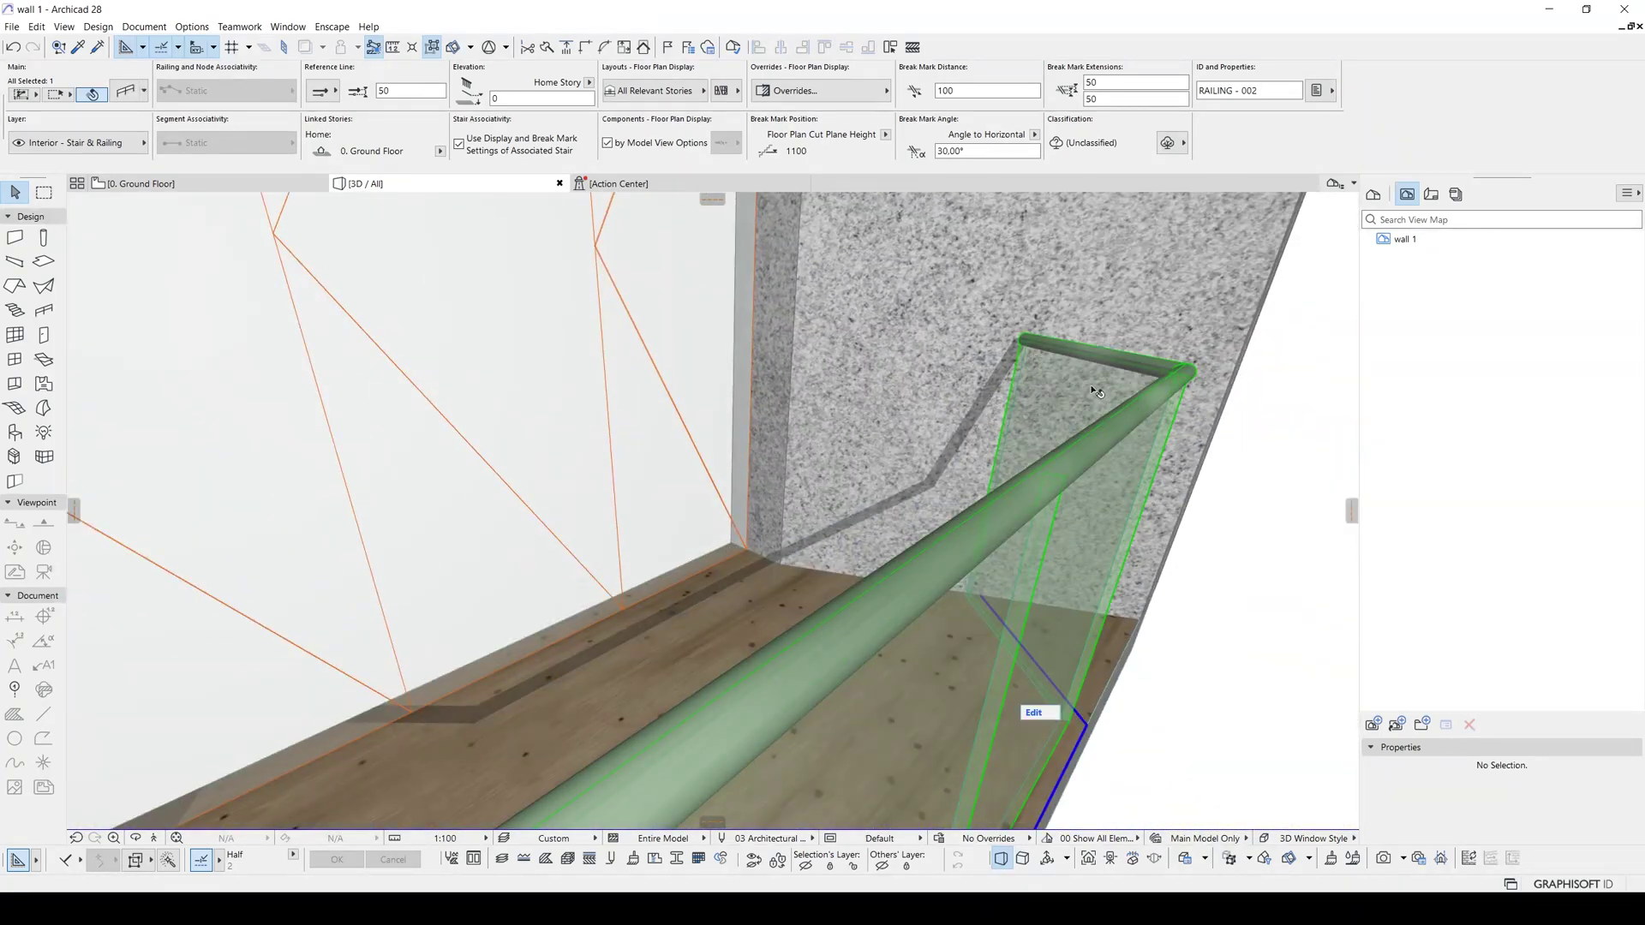
middle_click_drag(1106, 403, 988, 420, "shift")
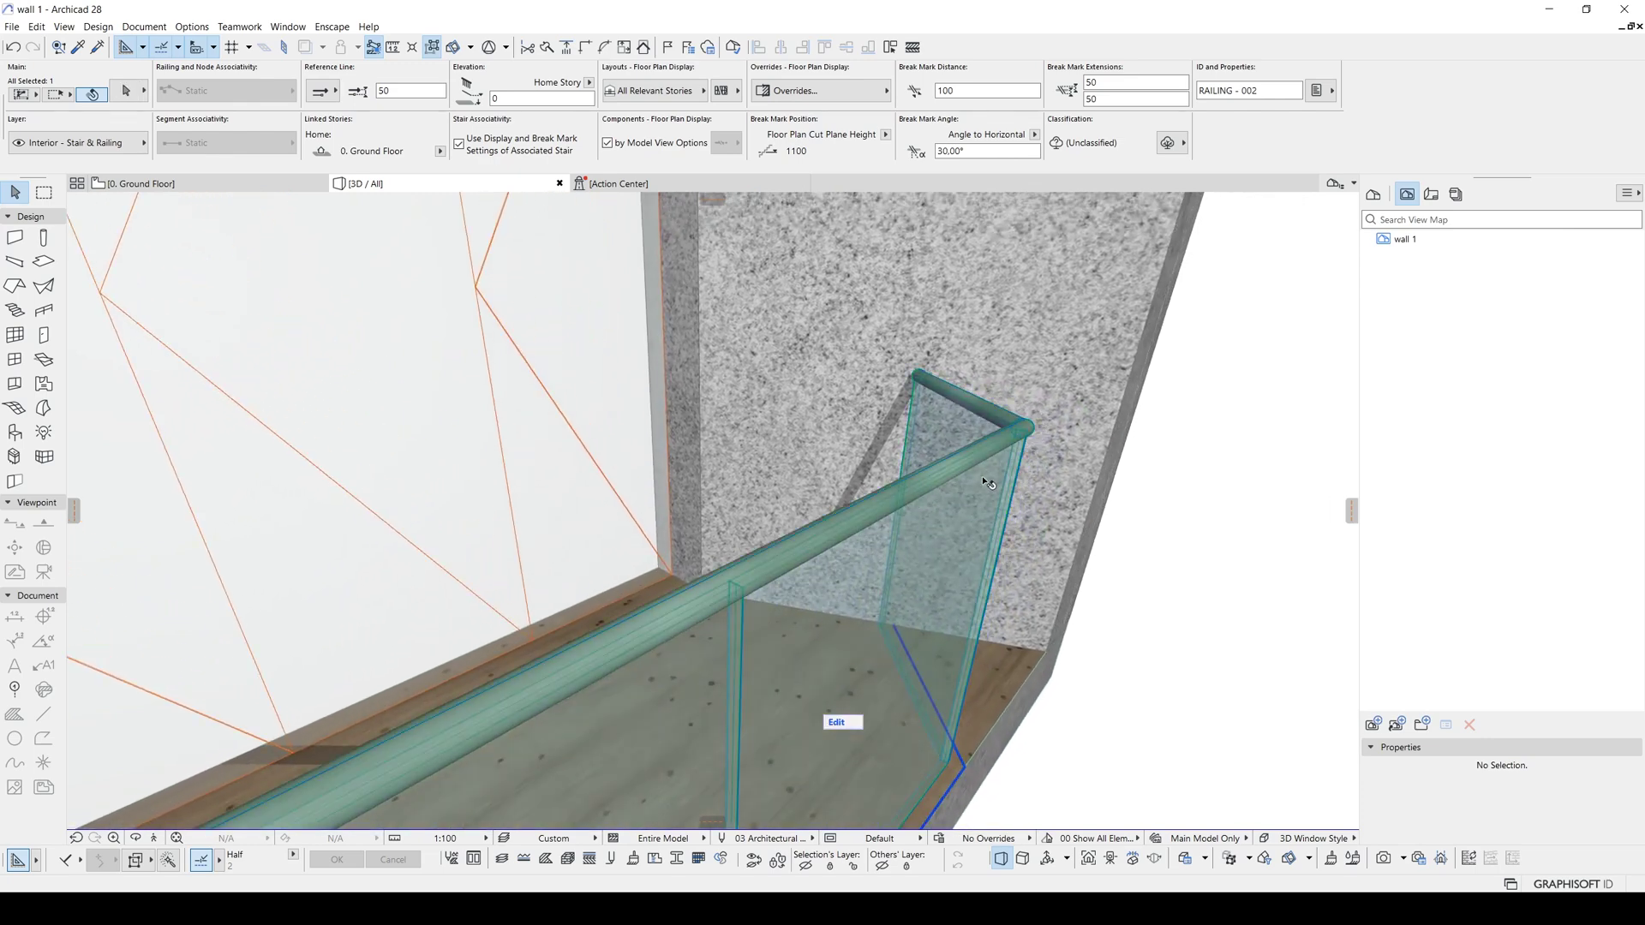
double_click(983, 482)
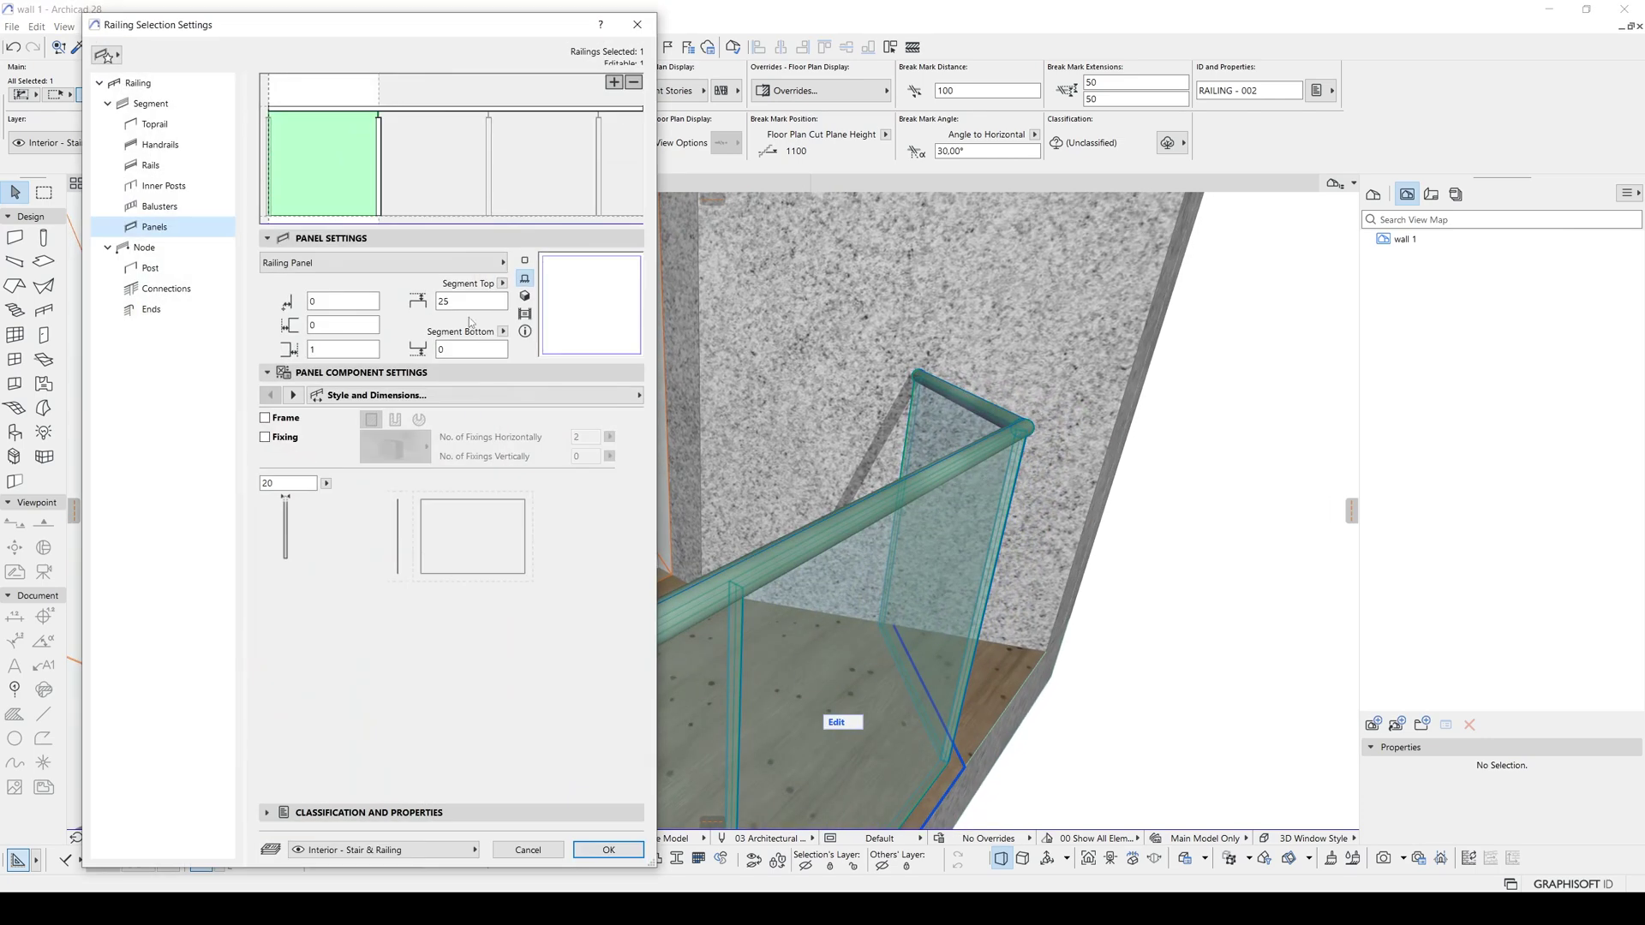
left_click(293, 395)
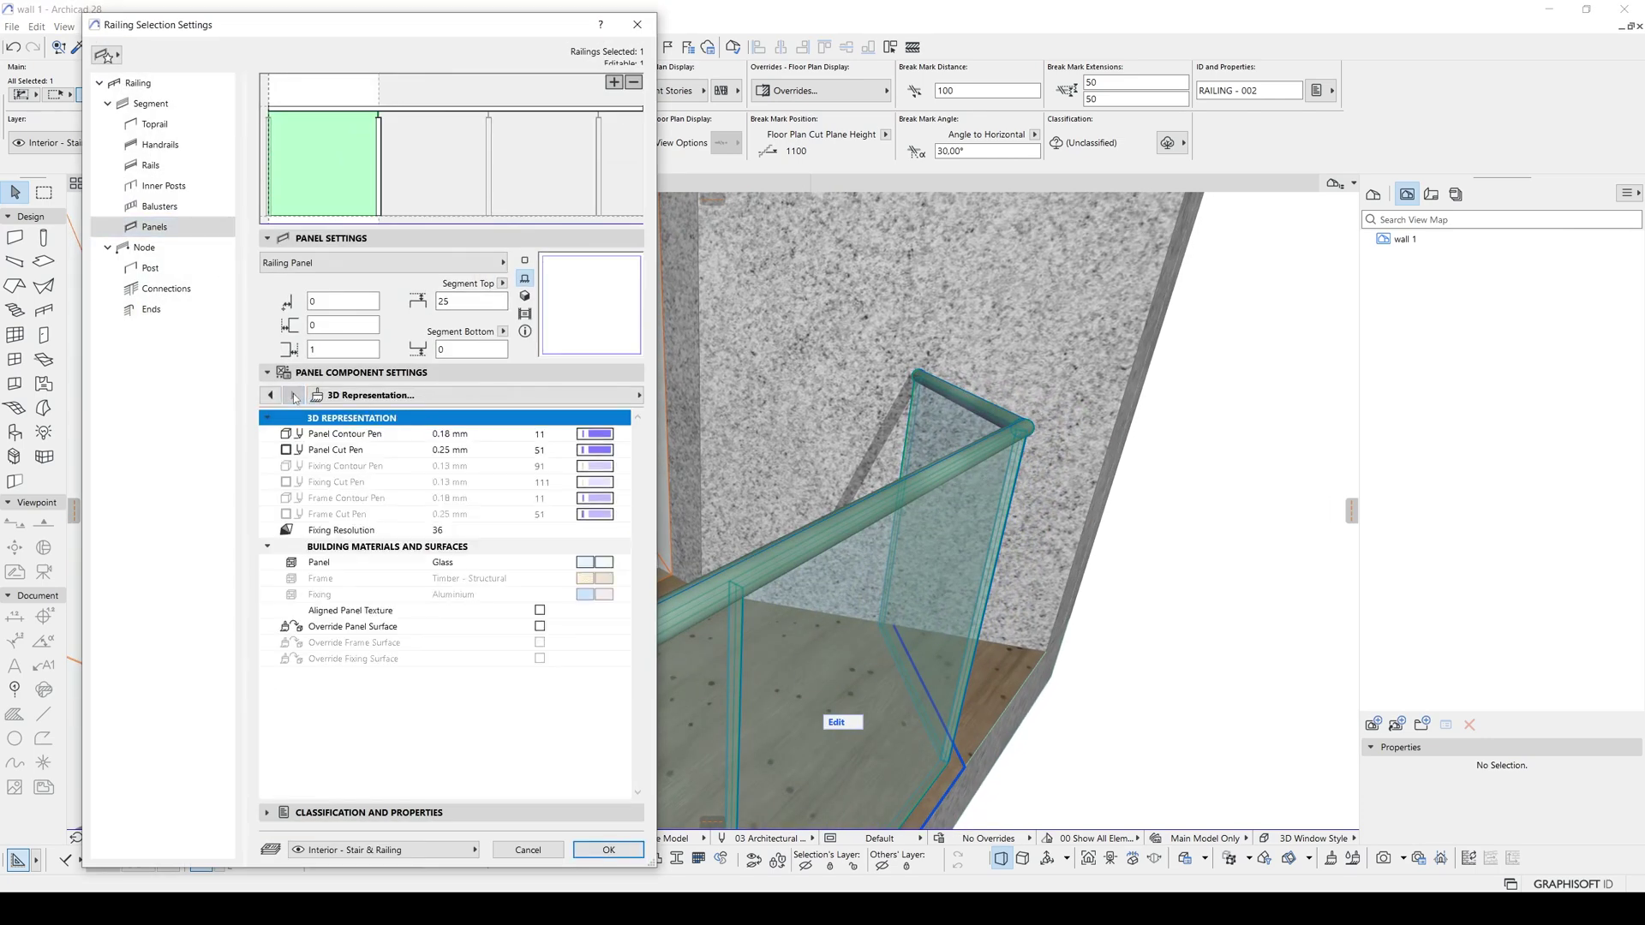
left_click(337, 109)
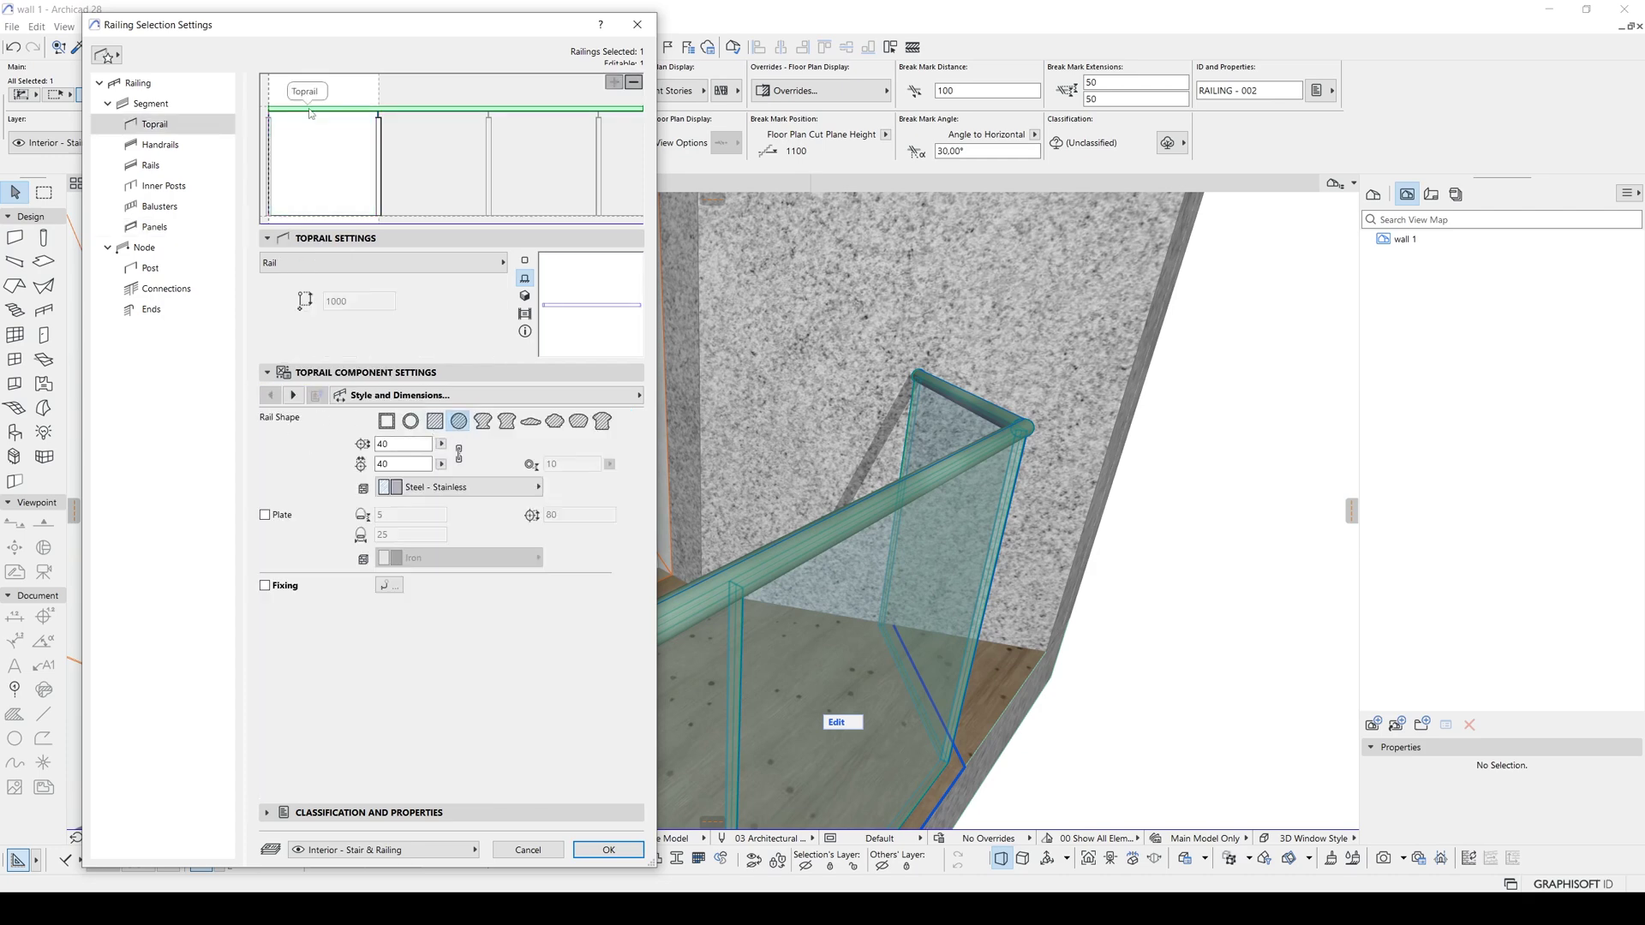
left_click(435, 422)
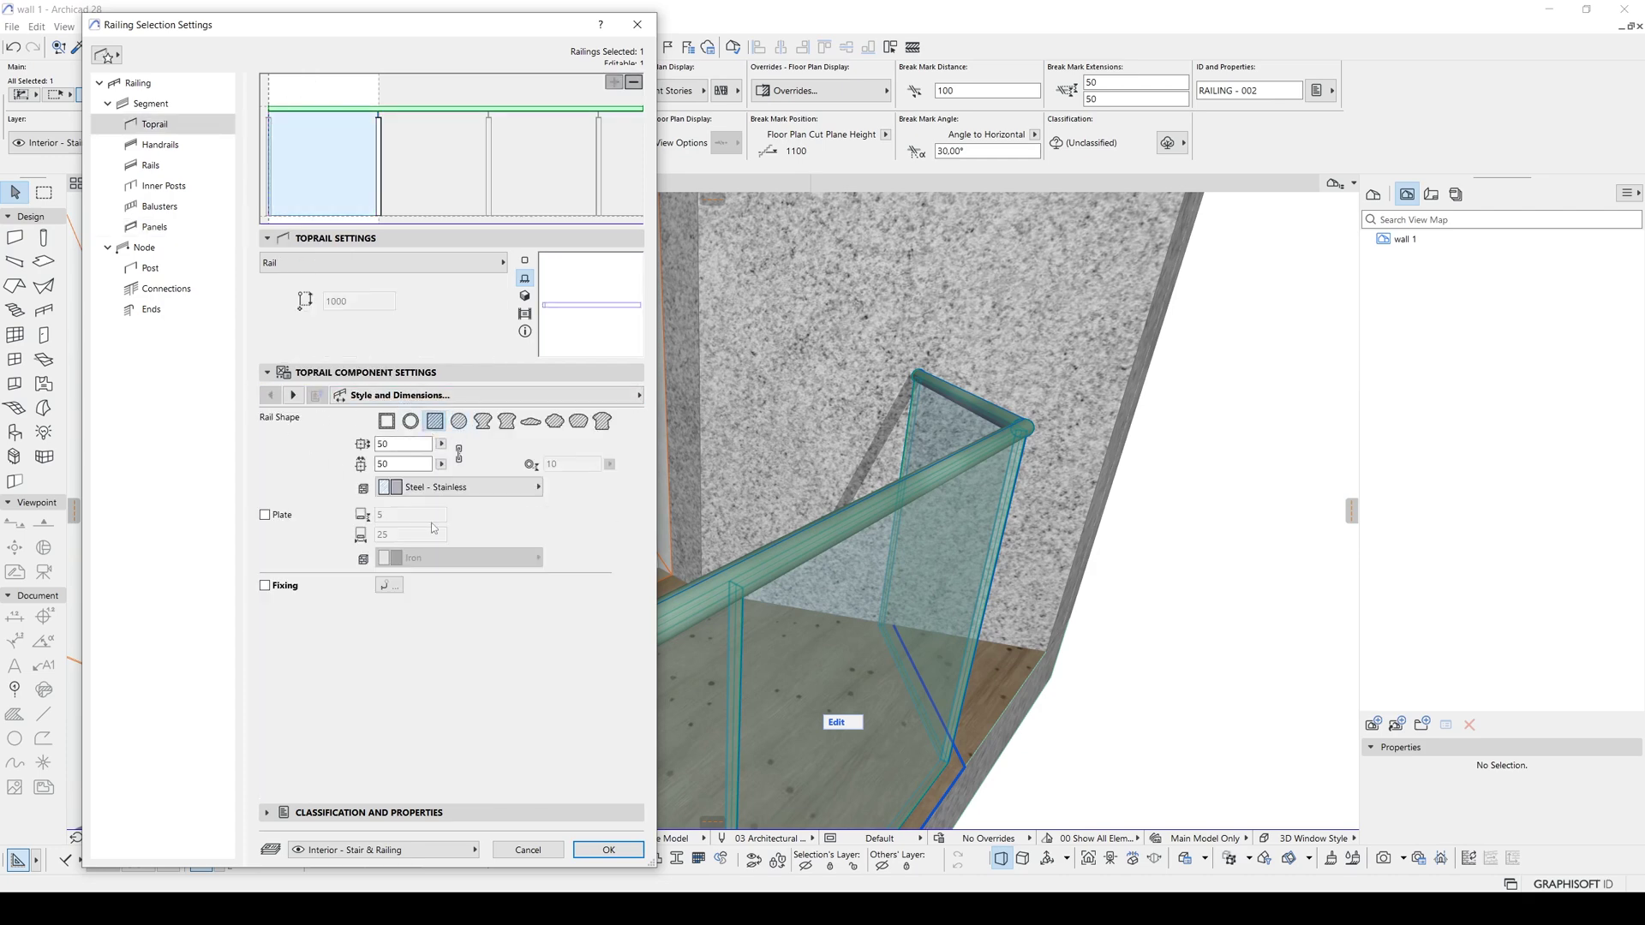
left_click(573, 851)
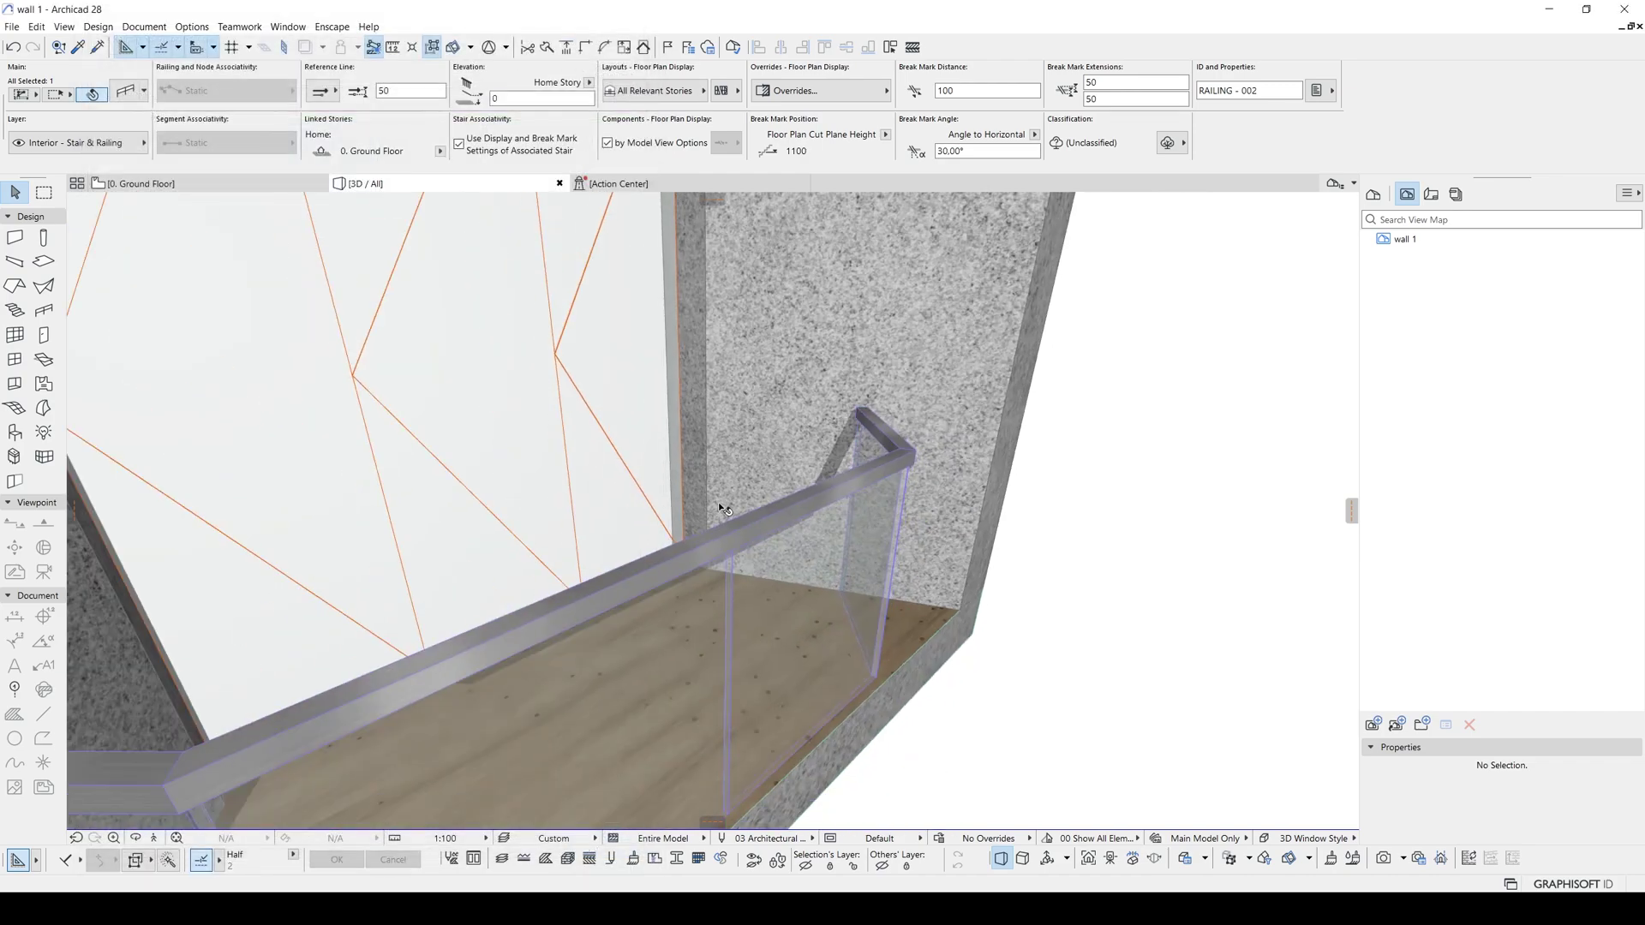
- Set the railing segments' Pattern Distribution to Equally Distribute Pattern with Max. Length 1000
scroll(555, 387, "down", 5)
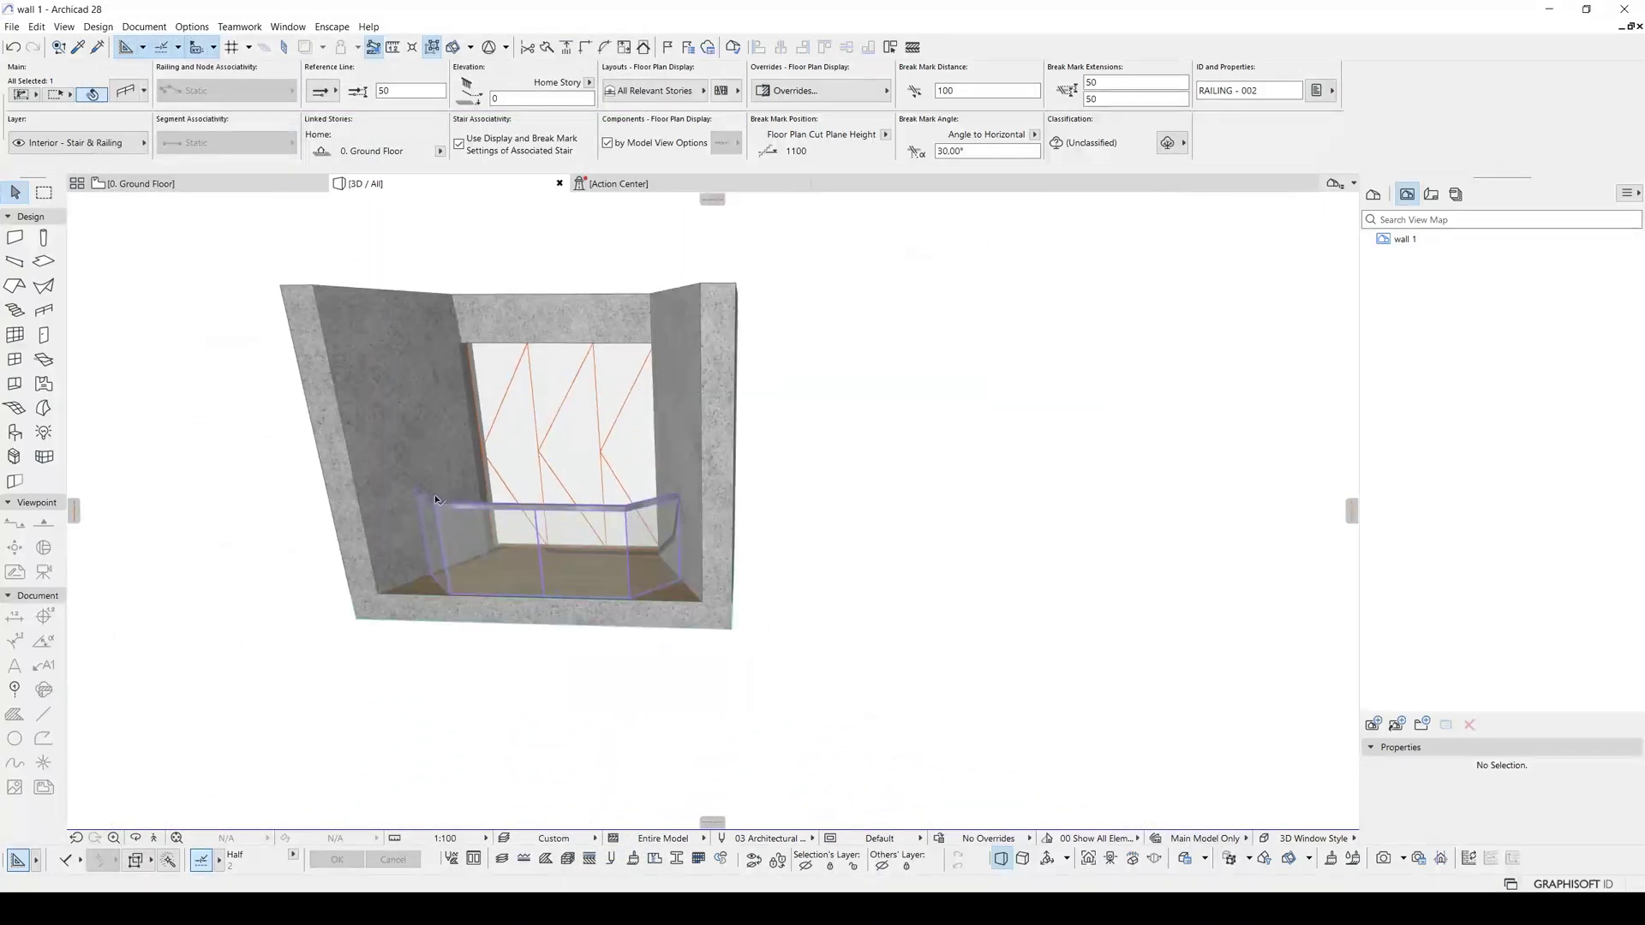
middle_click_drag(555, 387, 551, 497, "shift")
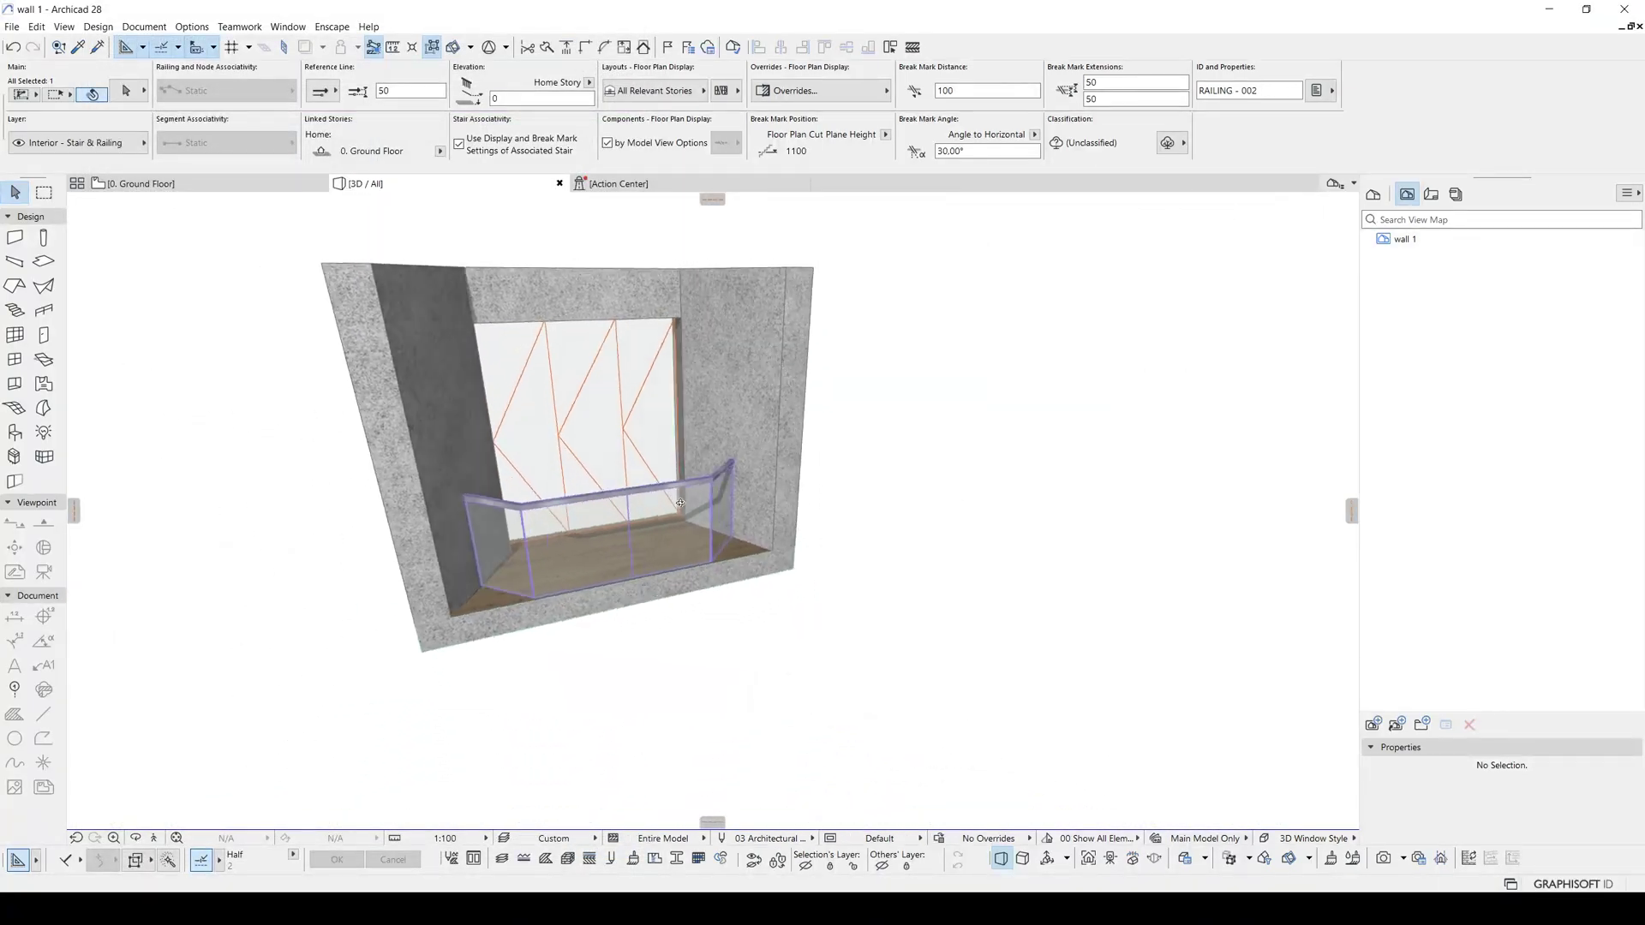
scroll(557, 488, "up", 5)
scroll(557, 488, "up", 3)
middle_click_drag(698, 497, 709, 498, "shift")
double_click(710, 497)
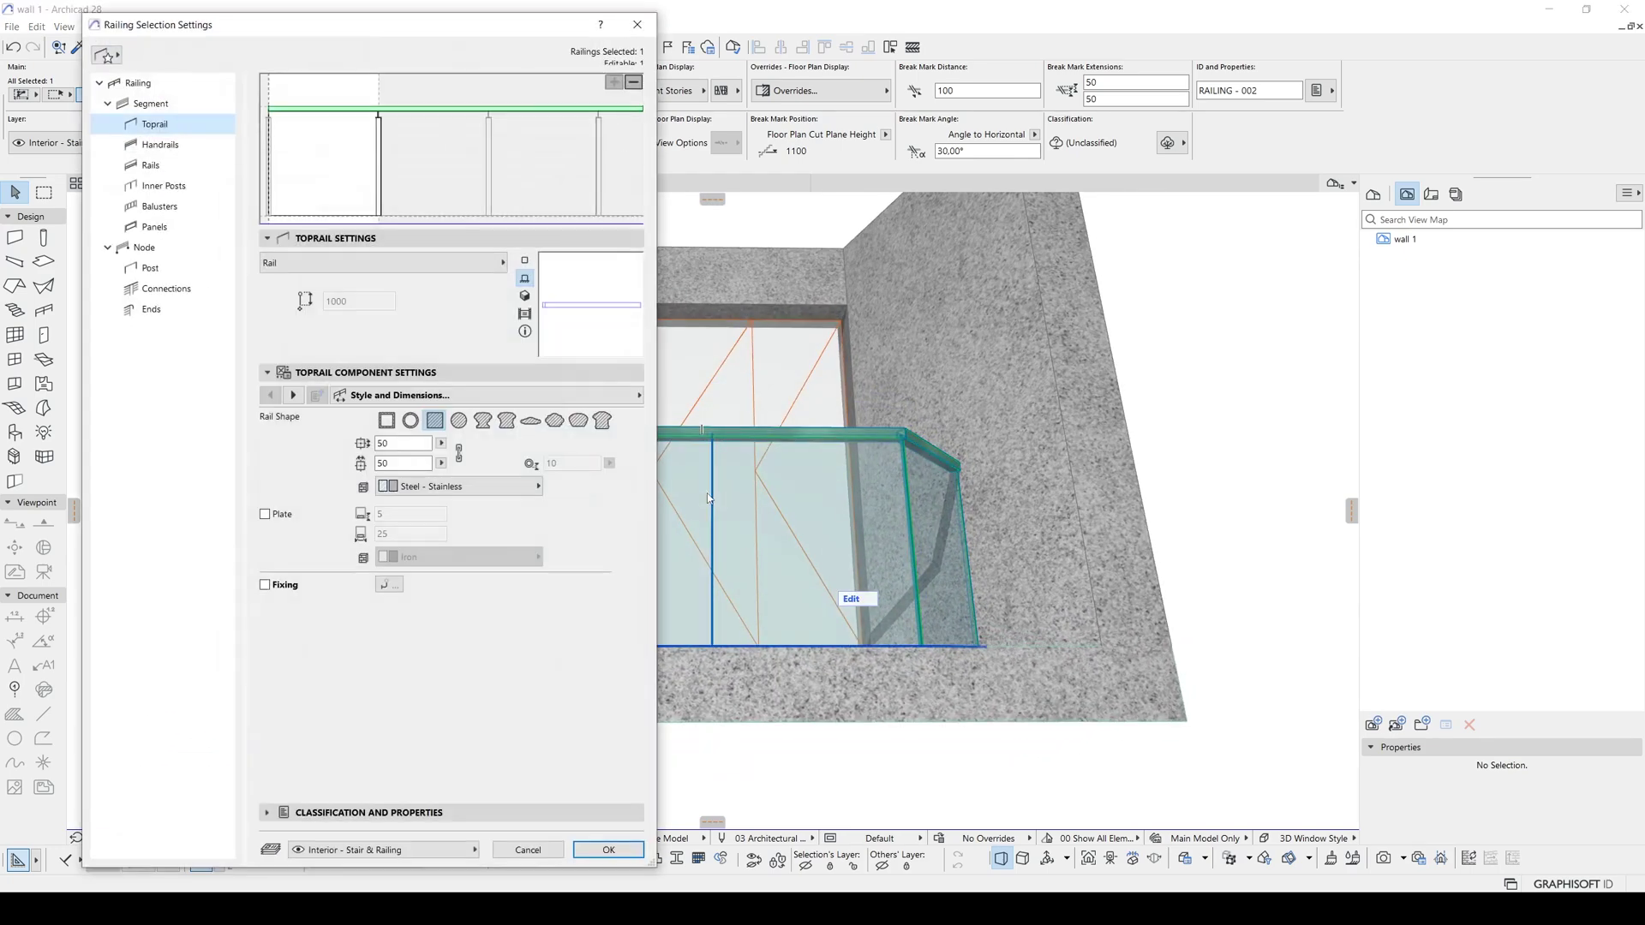
left_click(150, 103)
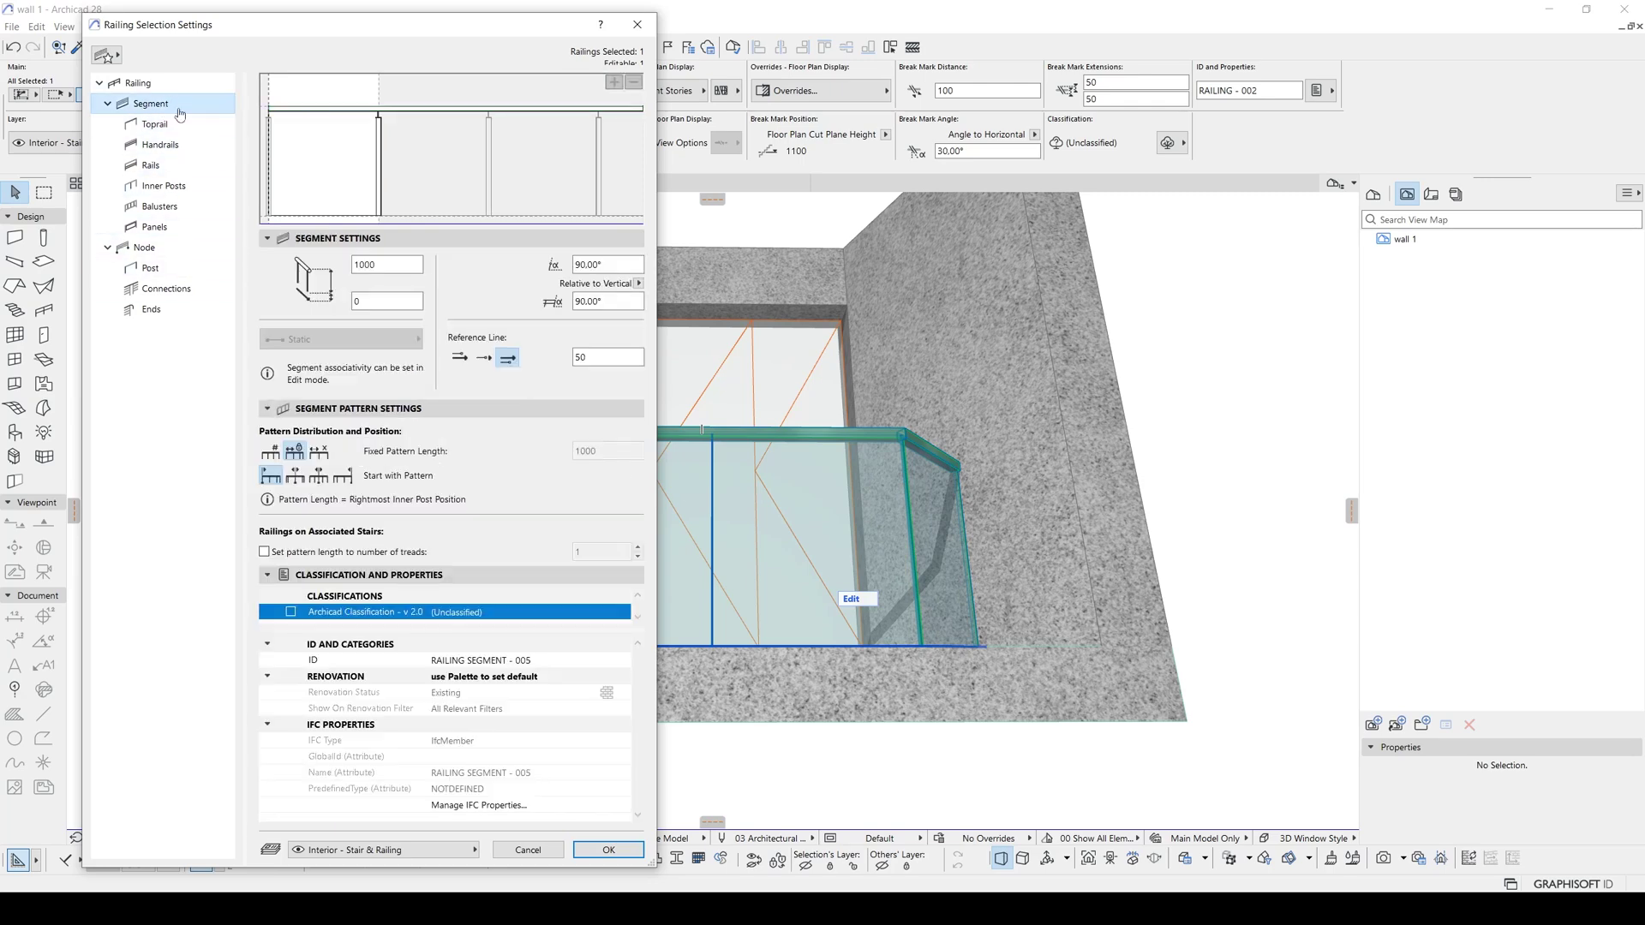
left_click(315, 457)
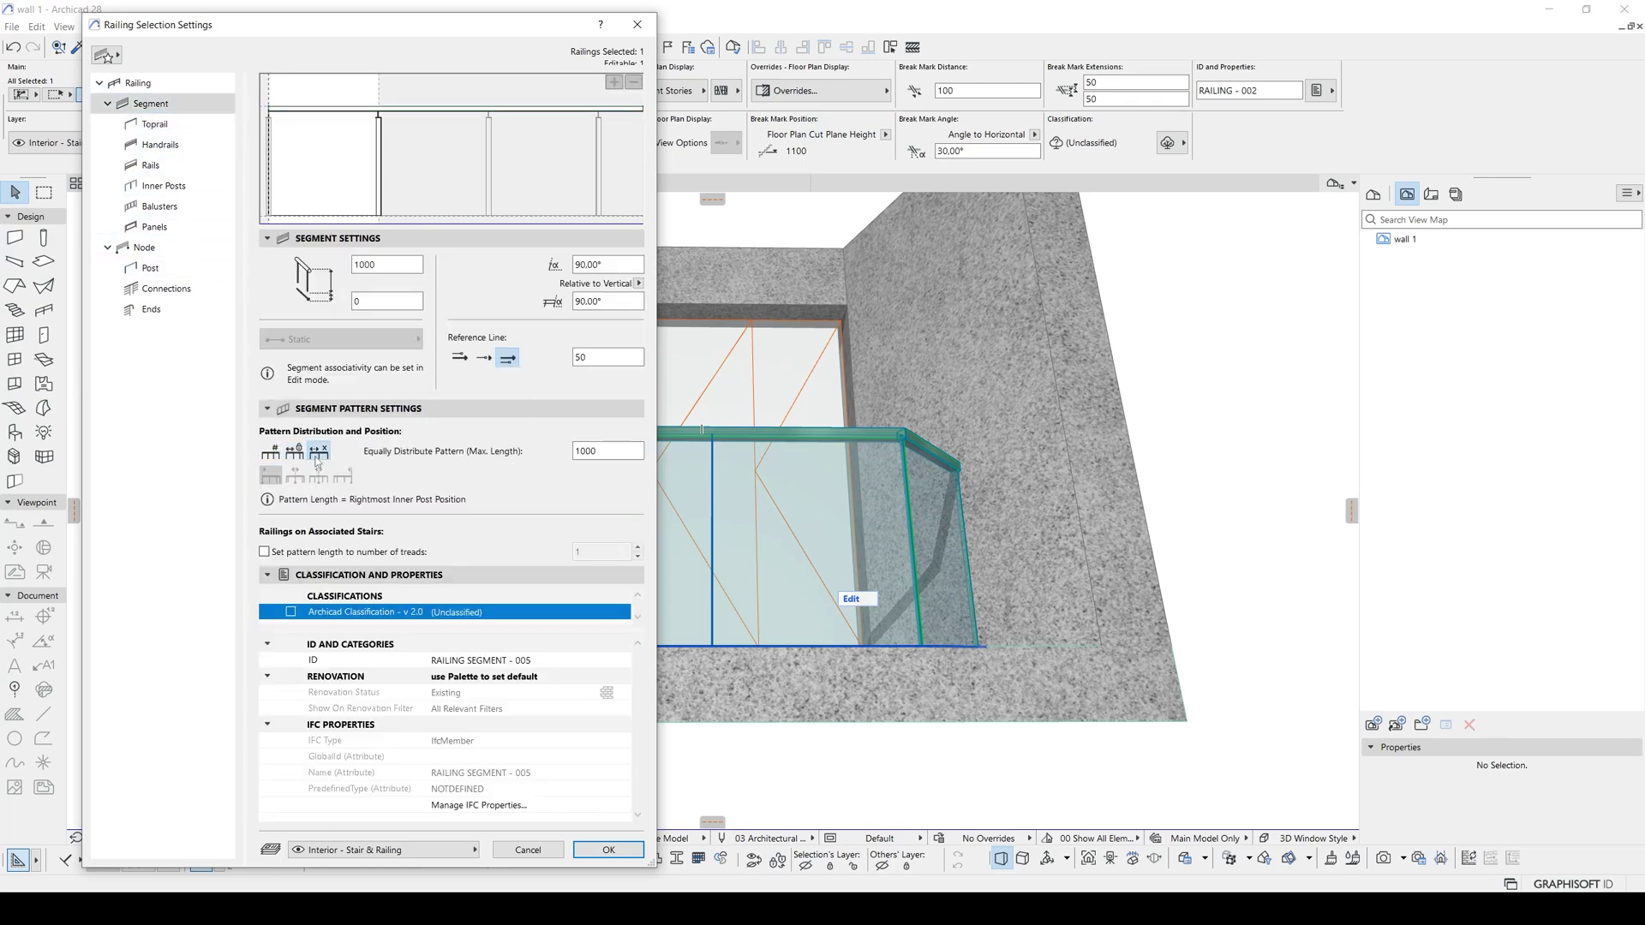
left_click(608, 849)
- Zoom and orbit out to see the whole wall 1 module from above
scroll(599, 562, "down", 3)
scroll(609, 555, "down", 3)
middle_click_drag(572, 558, 691, 360, "shift")
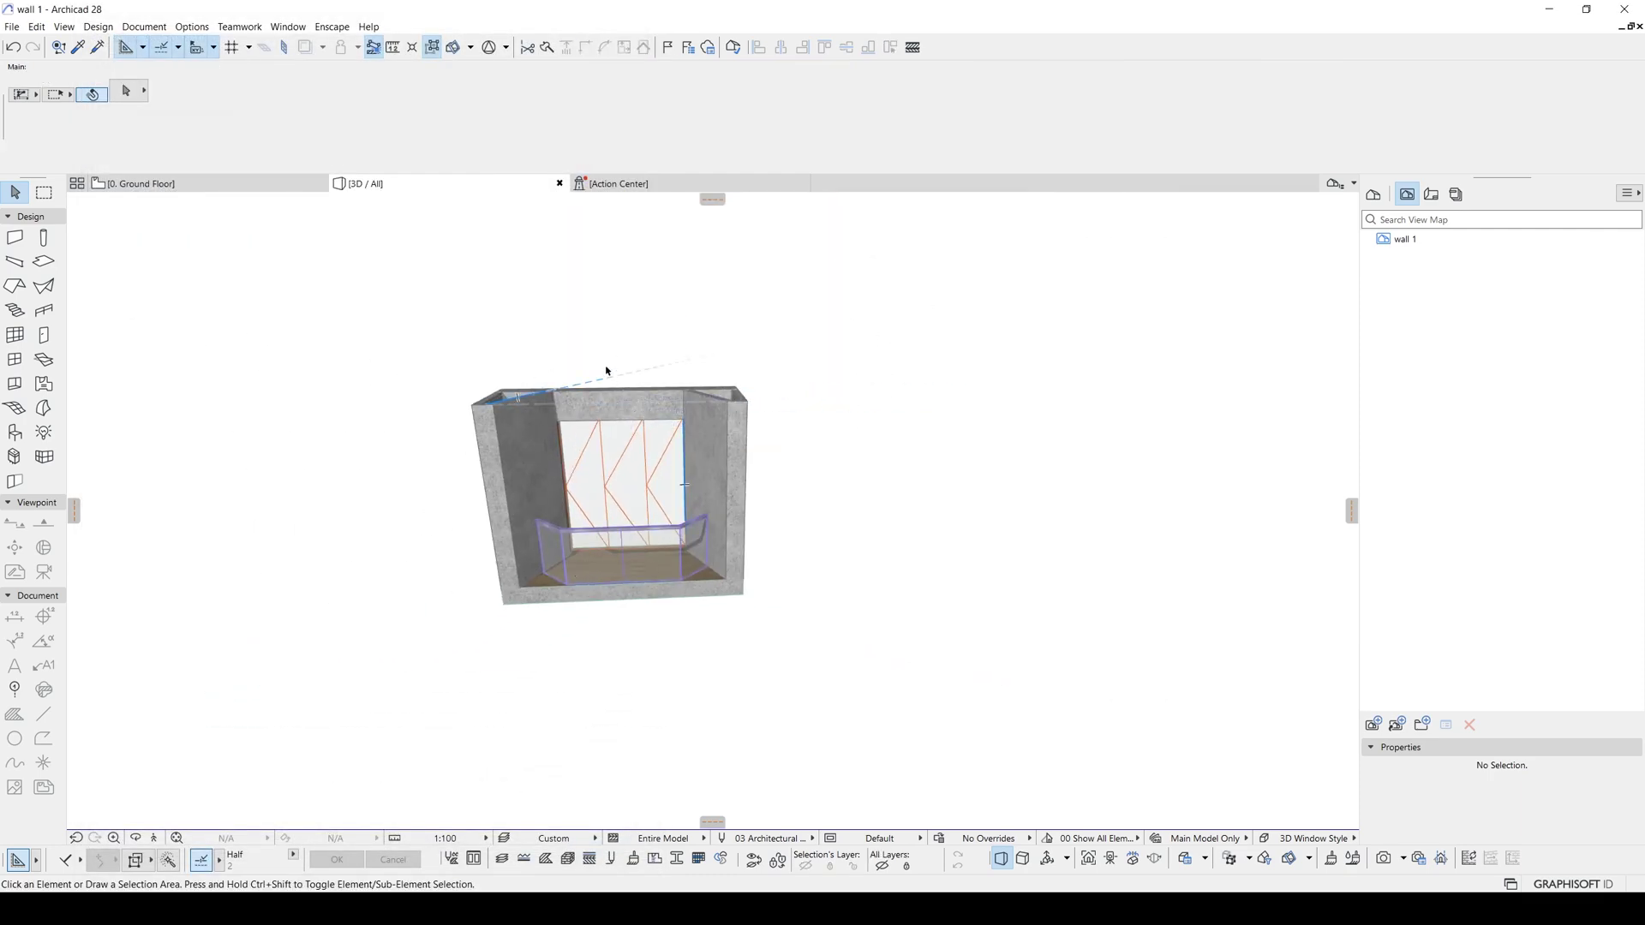
- Save the wall 1 balcony module from the Ground Floor plan, then return to the Untitled facade project
key("F2")
scroll(625, 371, "down", 3)
scroll(588, 363, "down", 3)
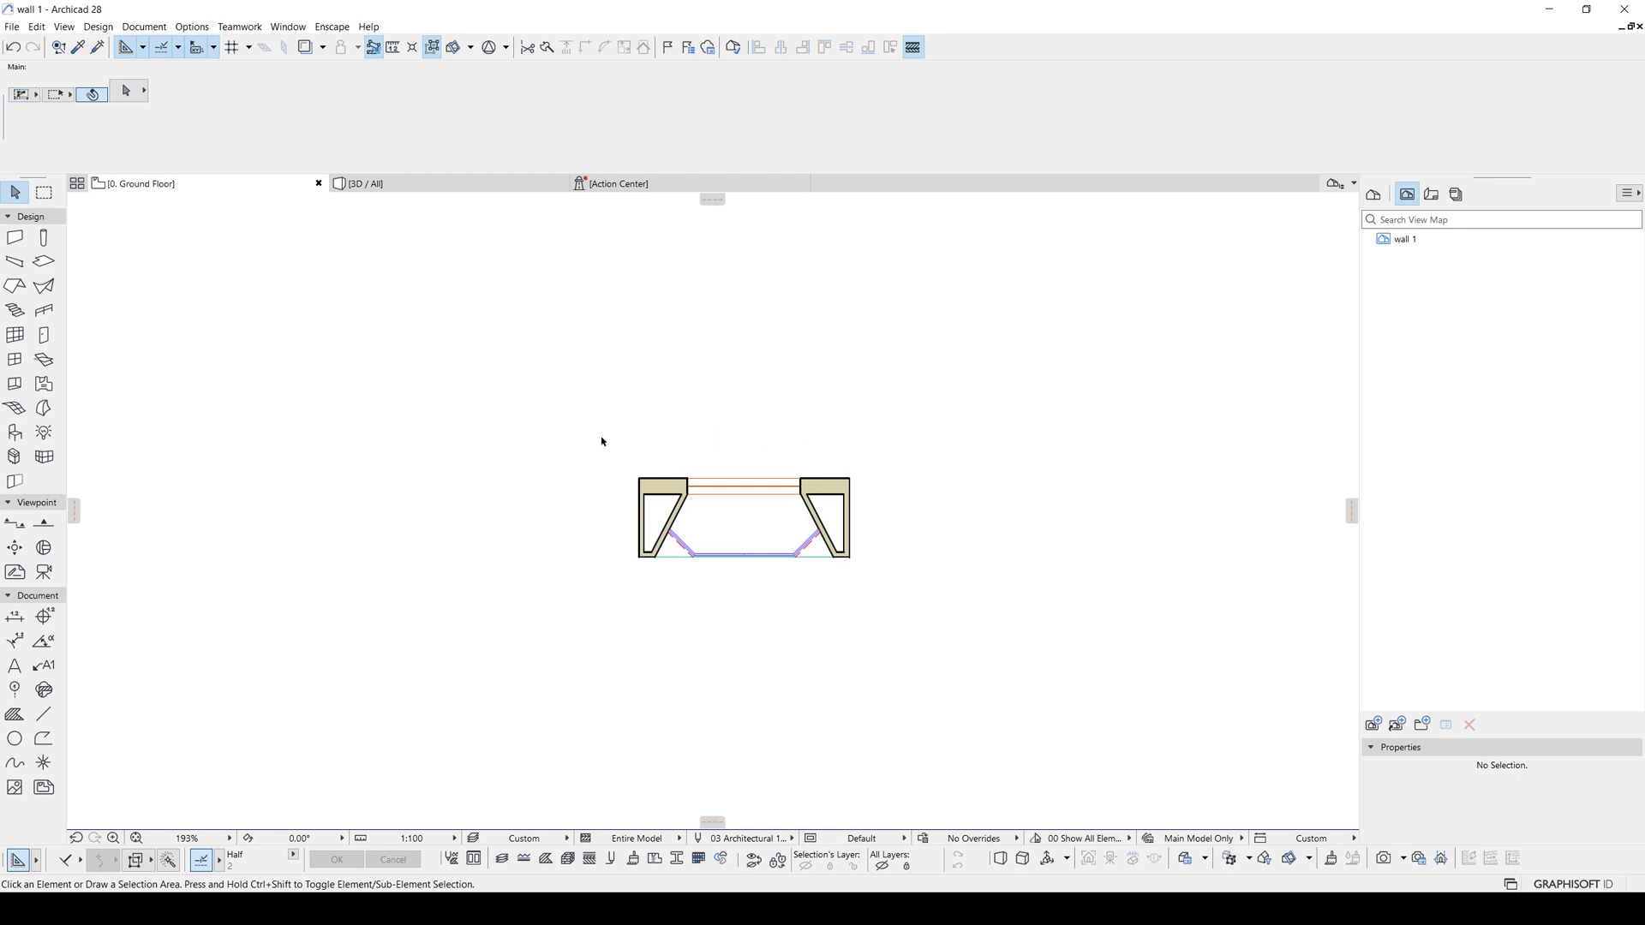
left_click(17, 30)
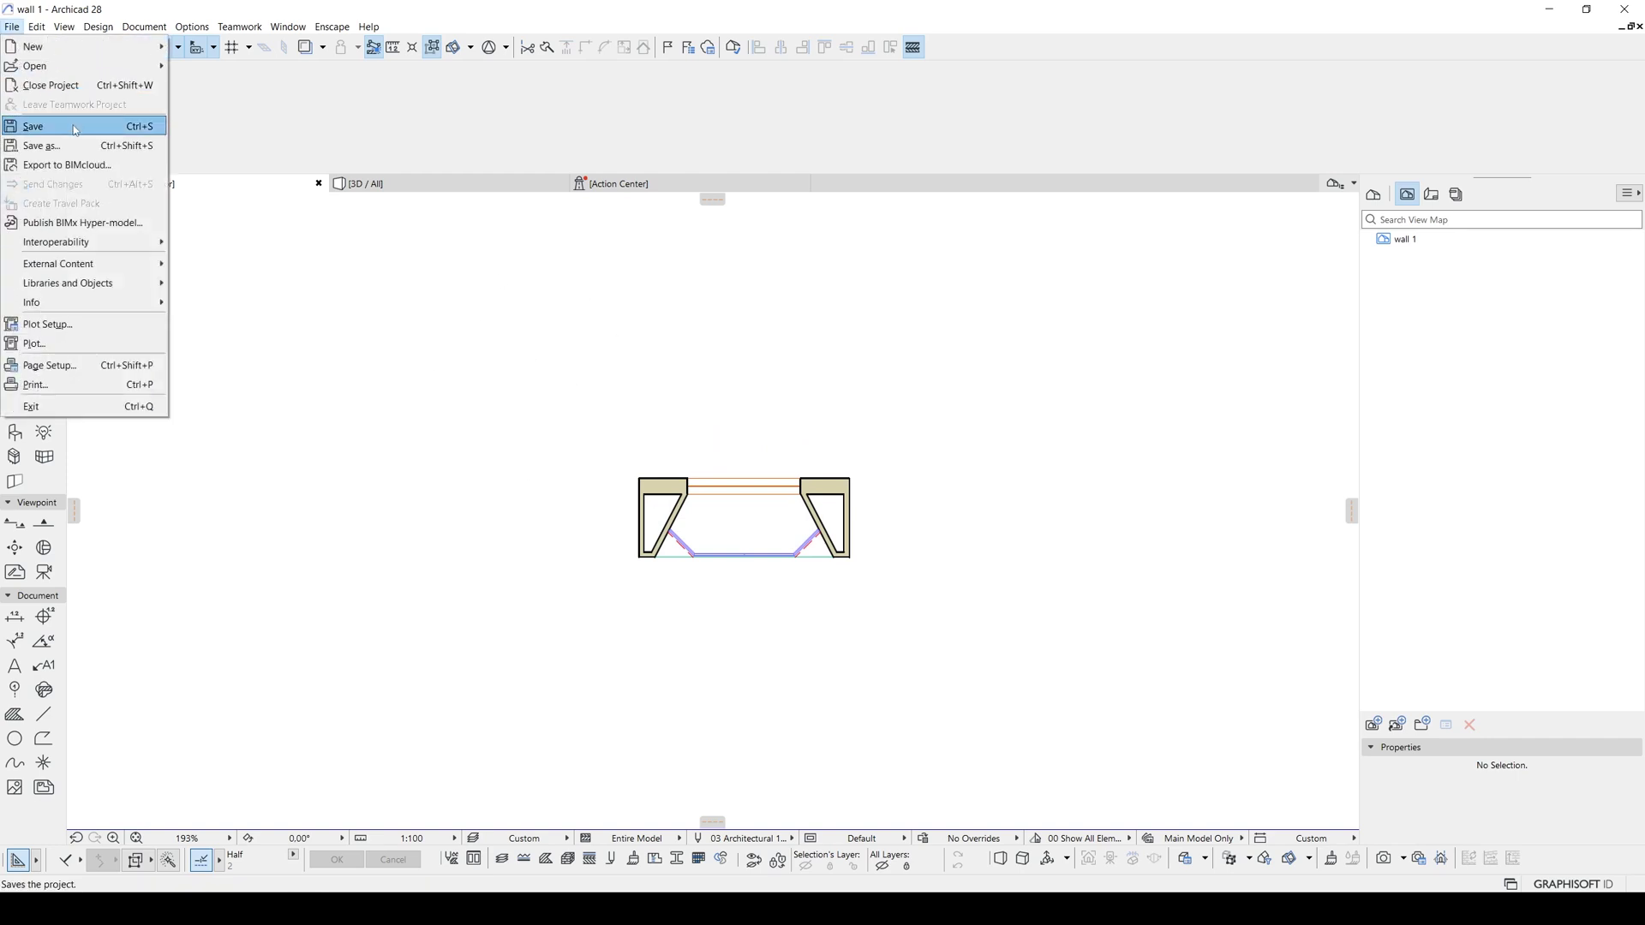
left_click(34, 126)
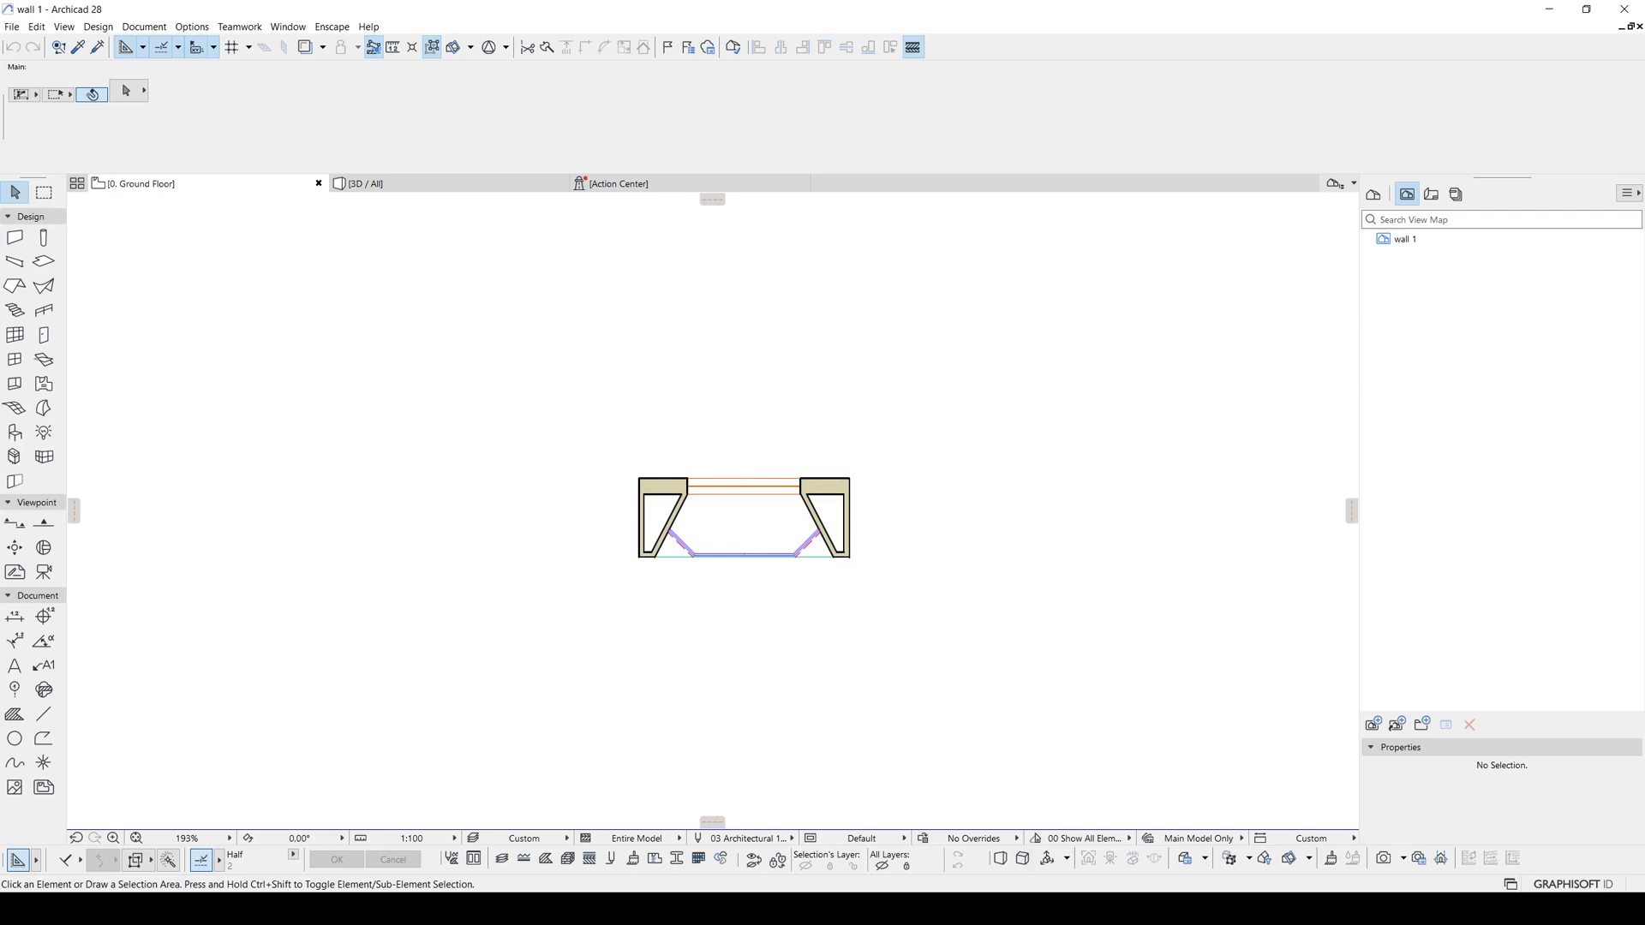
left_click(960, 827)
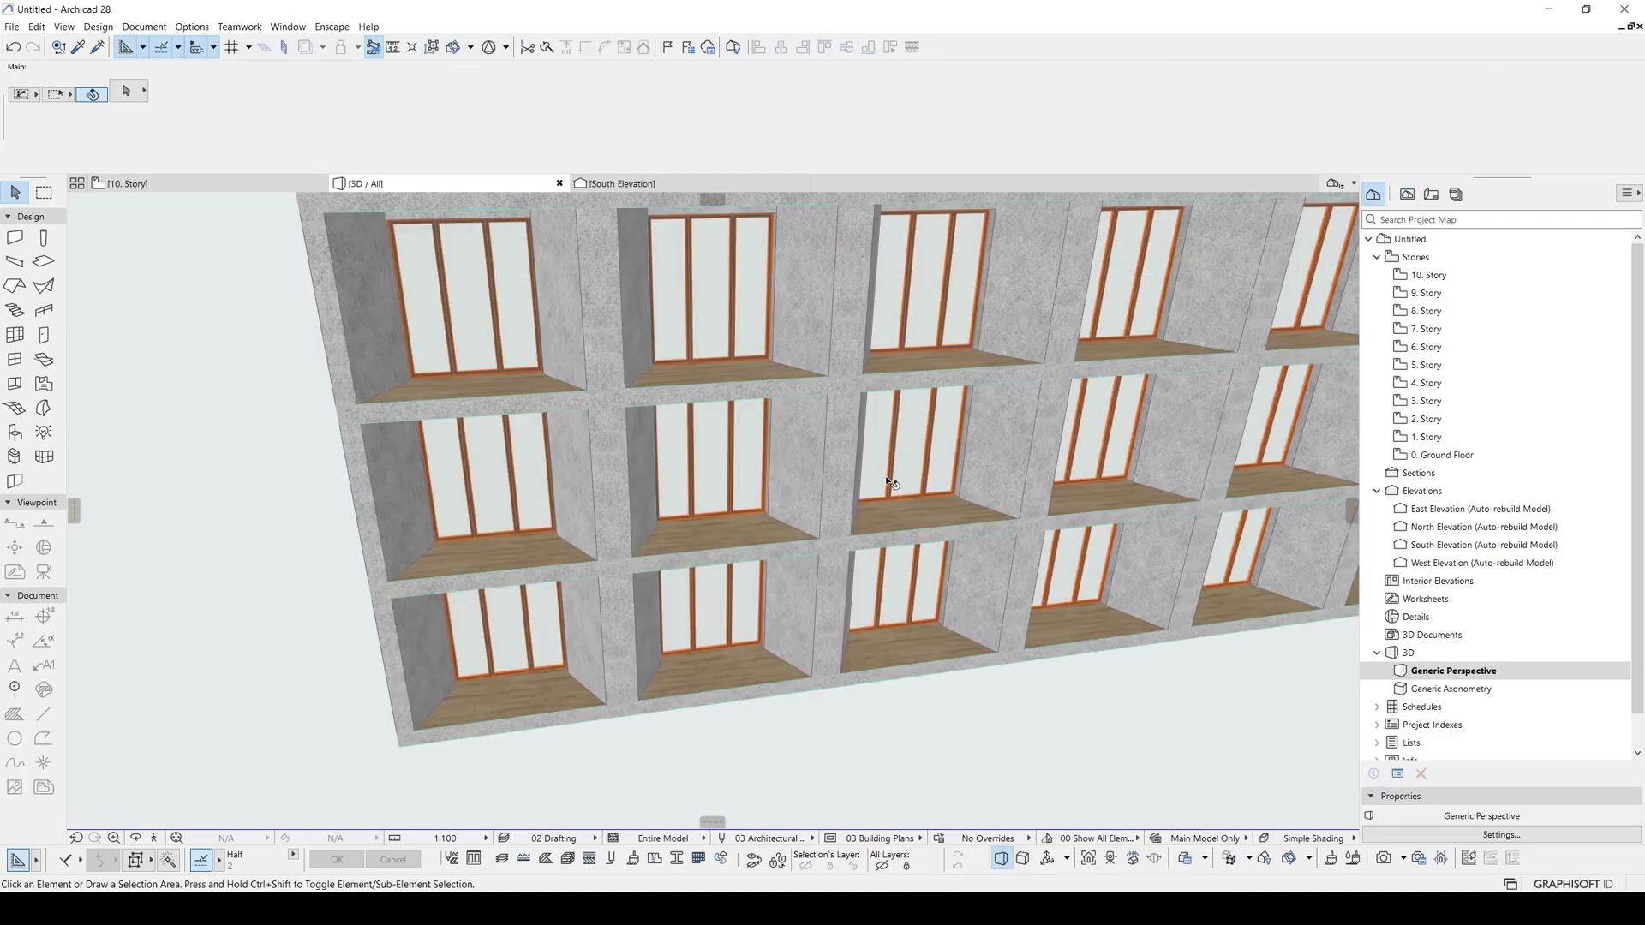
- Run Hotlink Module > Update Module and all related Hotlinks on a facade balcony module
left_click(795, 458)
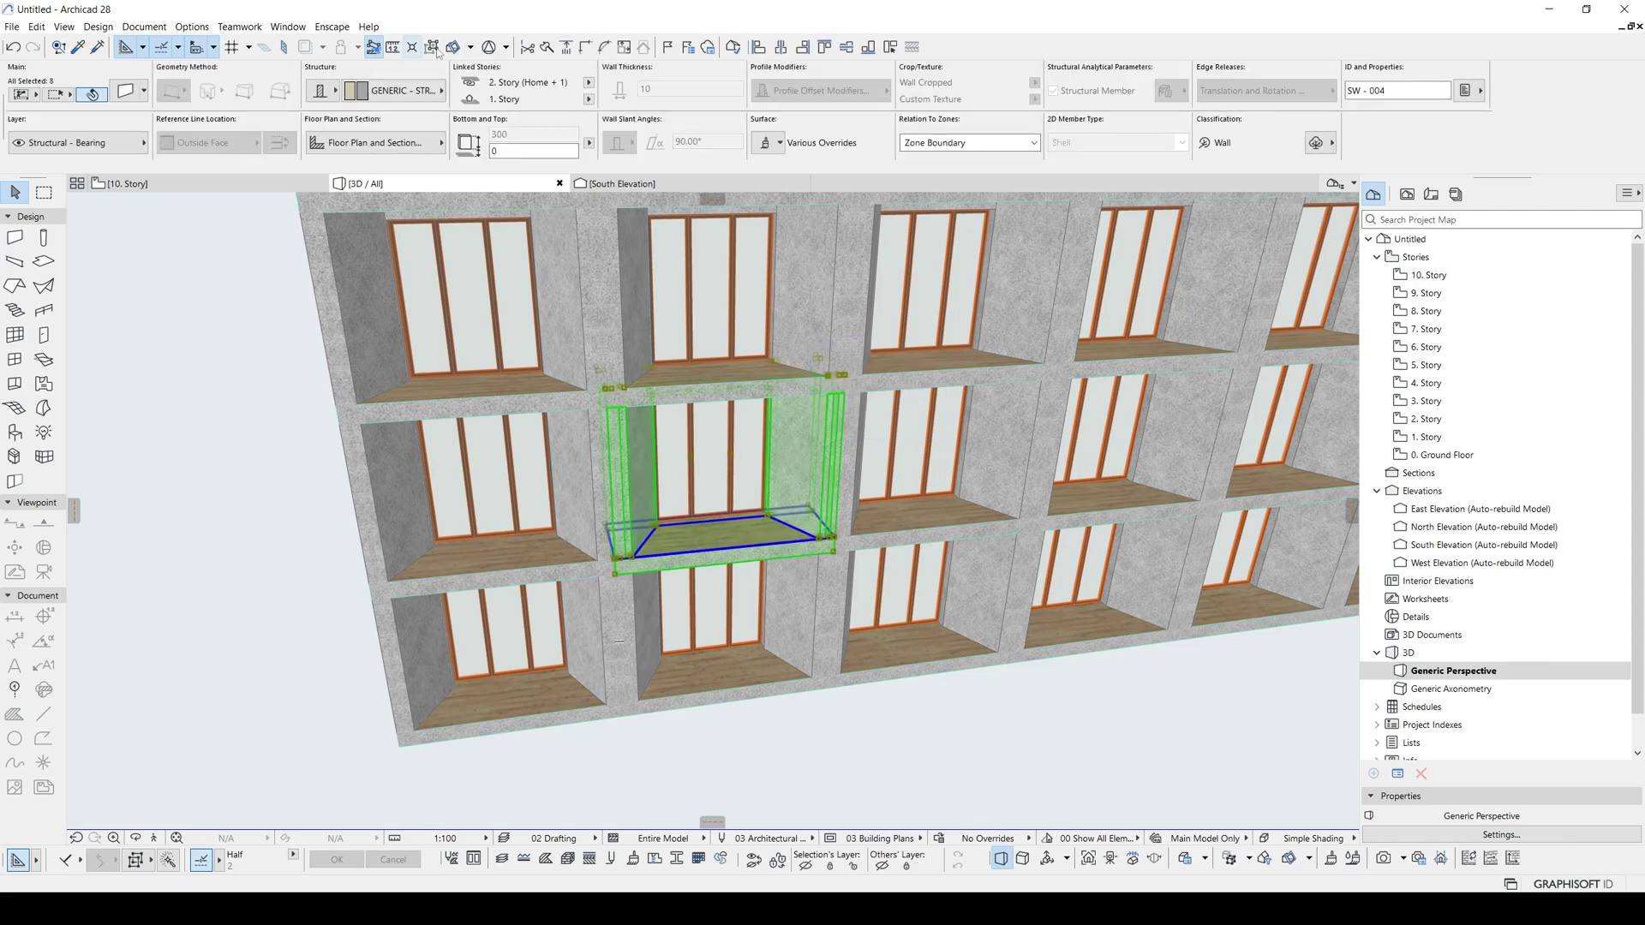
right_click(787, 441)
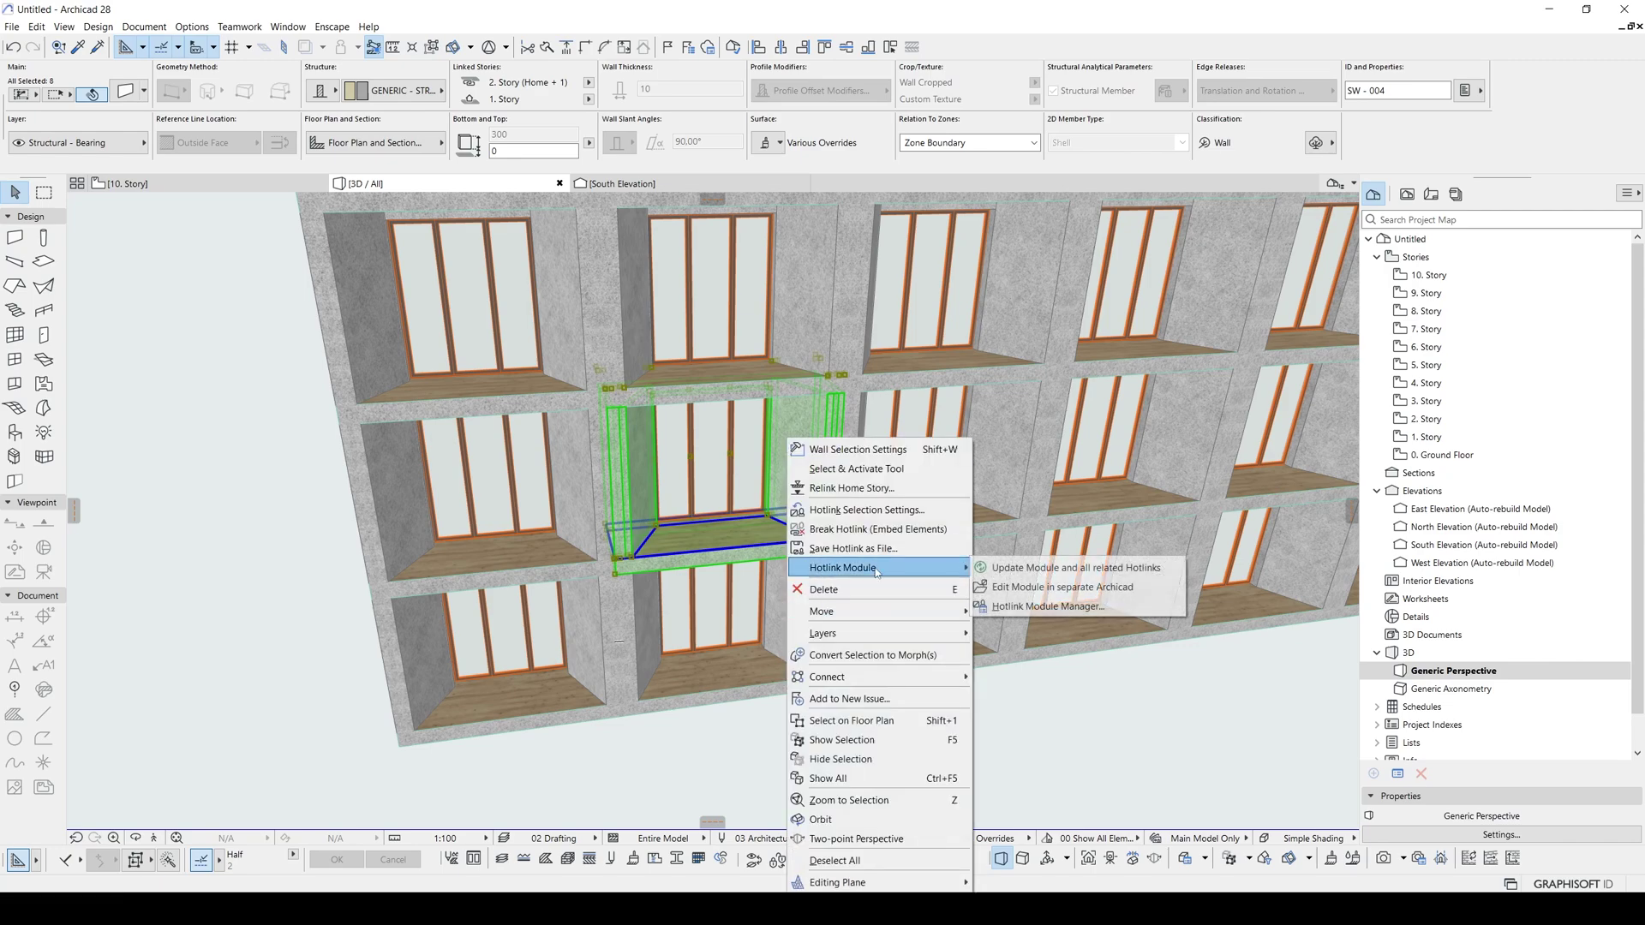
mouse_move(843, 568)
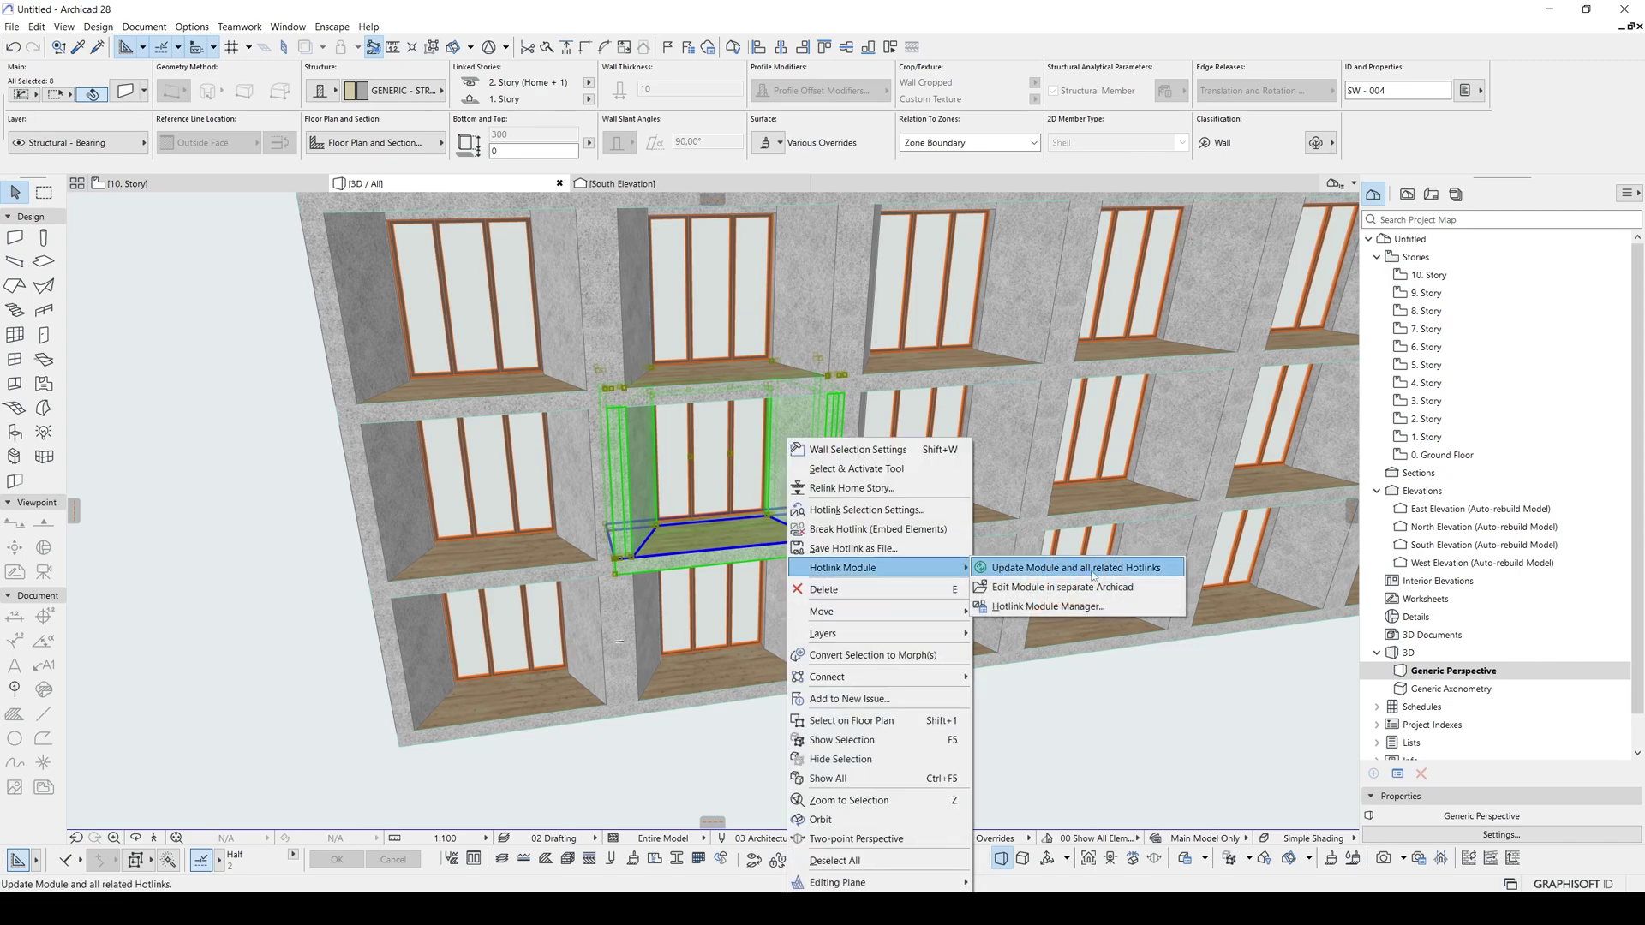
left_click(1120, 571)
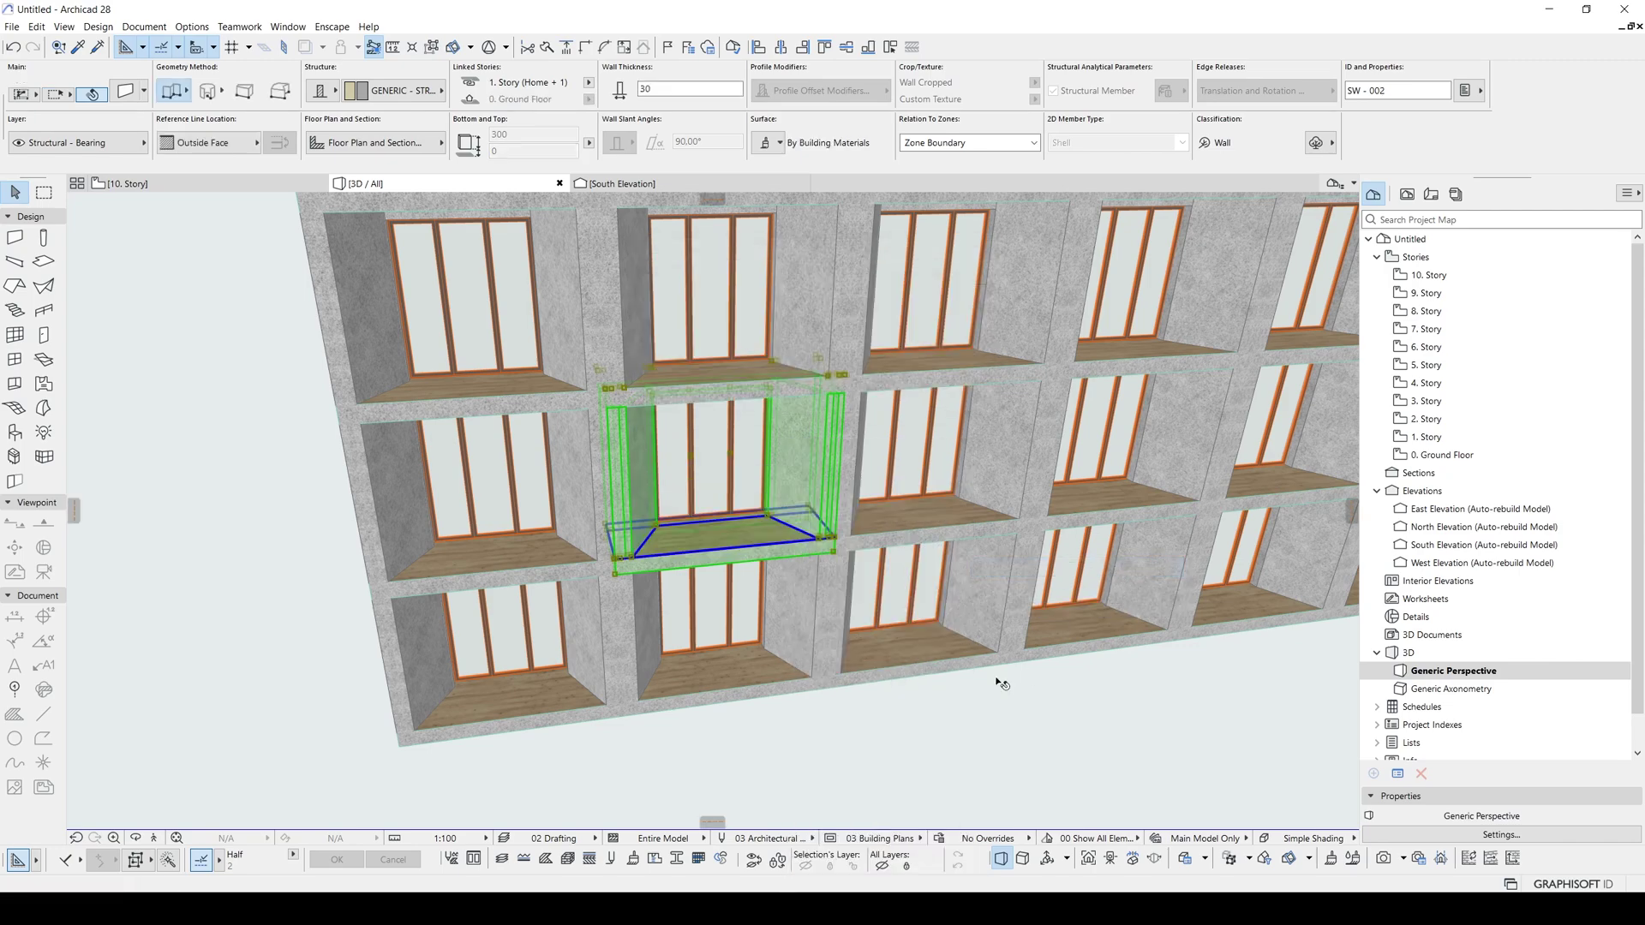
- Orbit to a frontal facade view and apply the White Model with Shadows 3D style
scroll(954, 445, "down", 3)
scroll(955, 445, "down", 2)
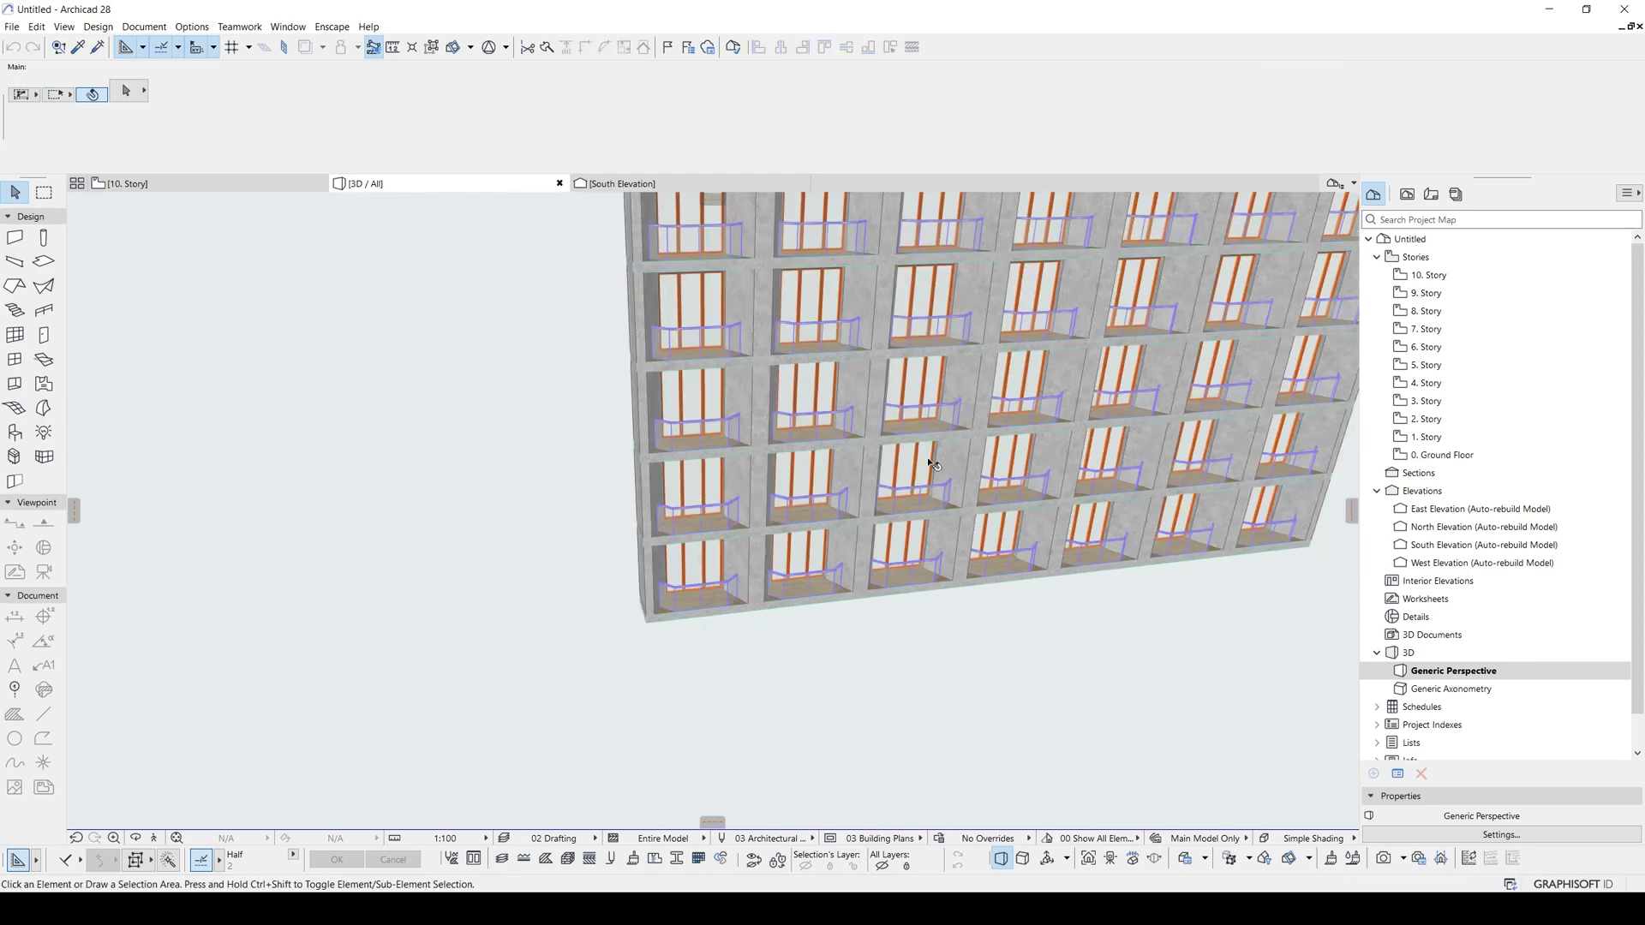
mouse_move(954, 446)
middle_mouse_down("shift")
mouse_move(678, 465)
mouse_move(480, 127)
middle_mouse_up("shift")
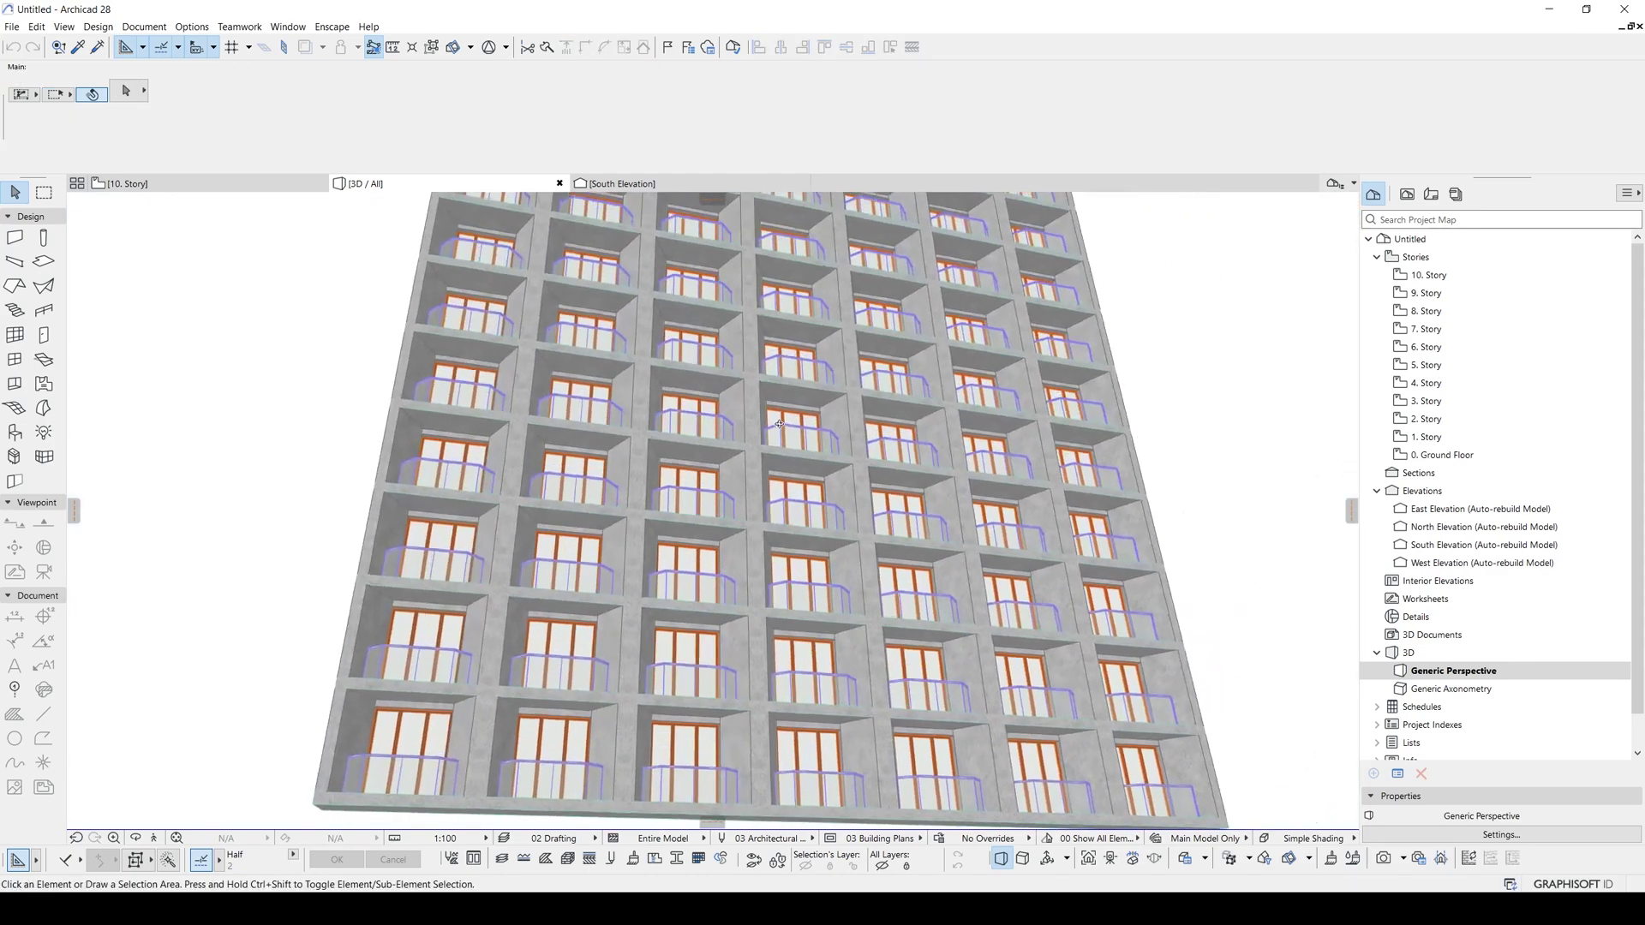
right_click(388, 182)
mouse_move(429, 293)
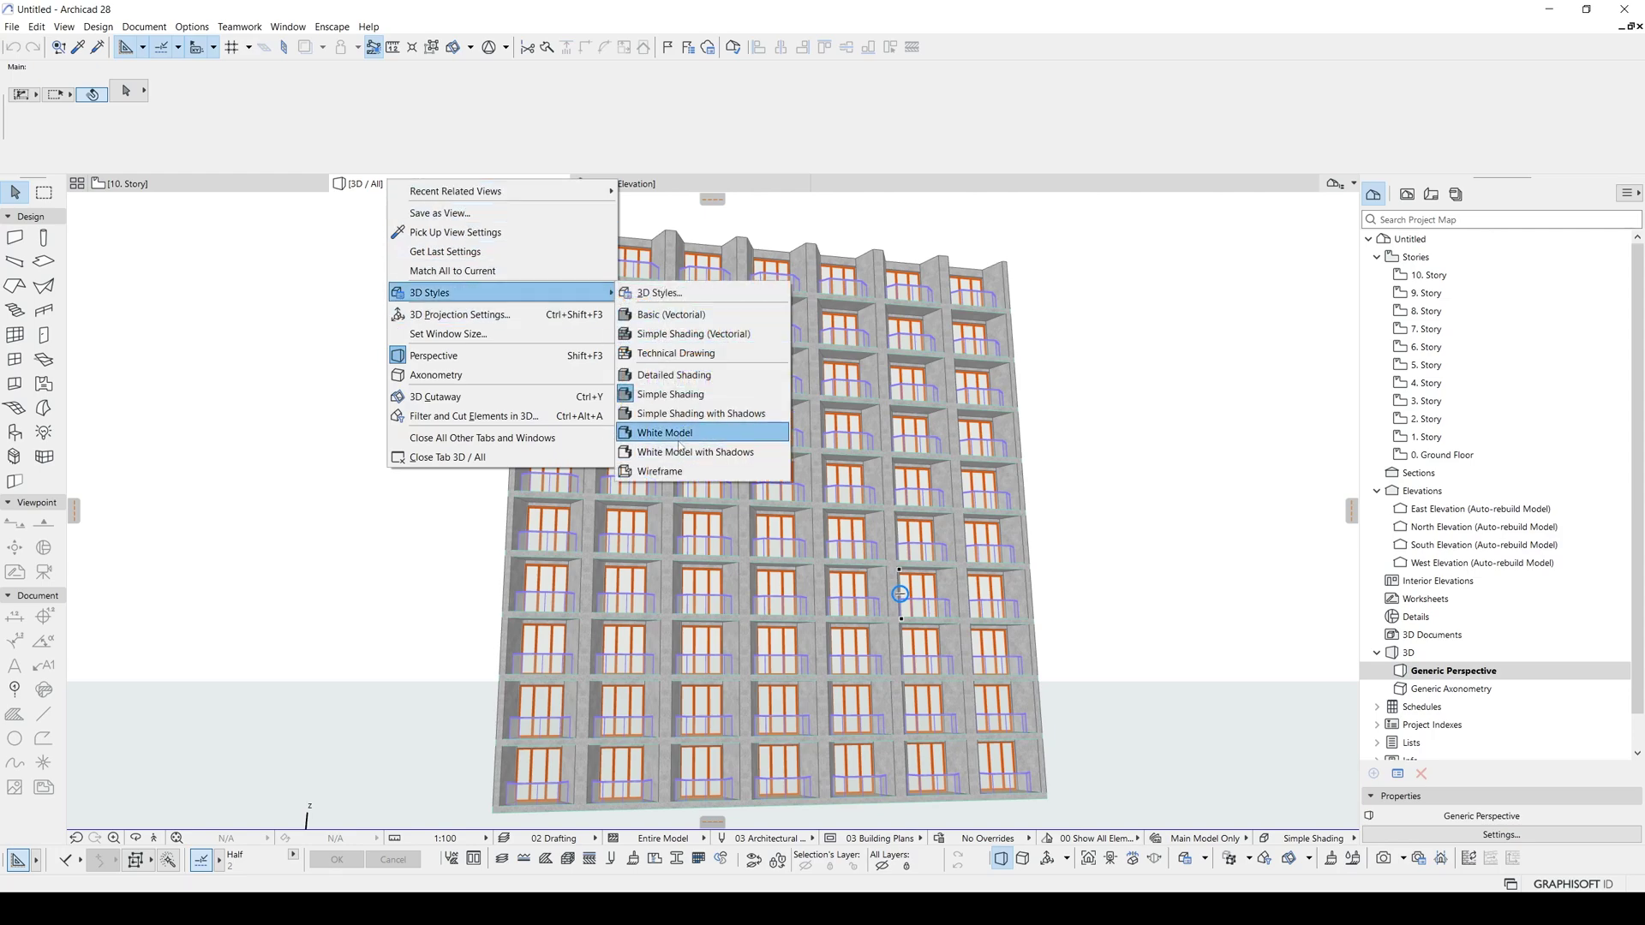
left_click(665, 454)
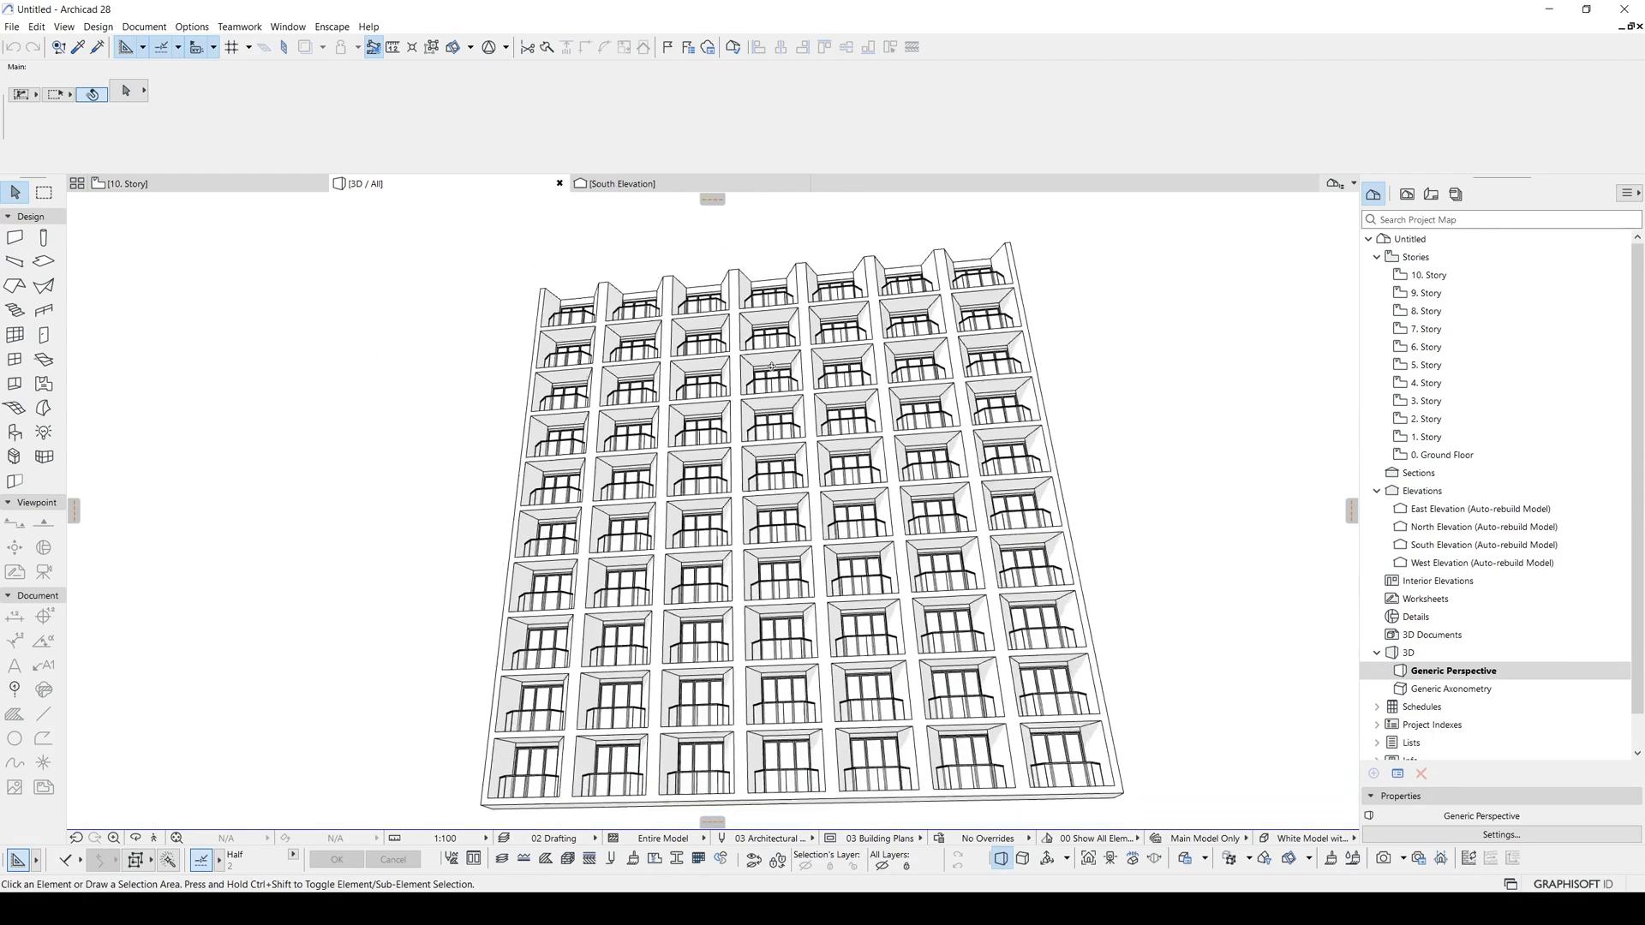